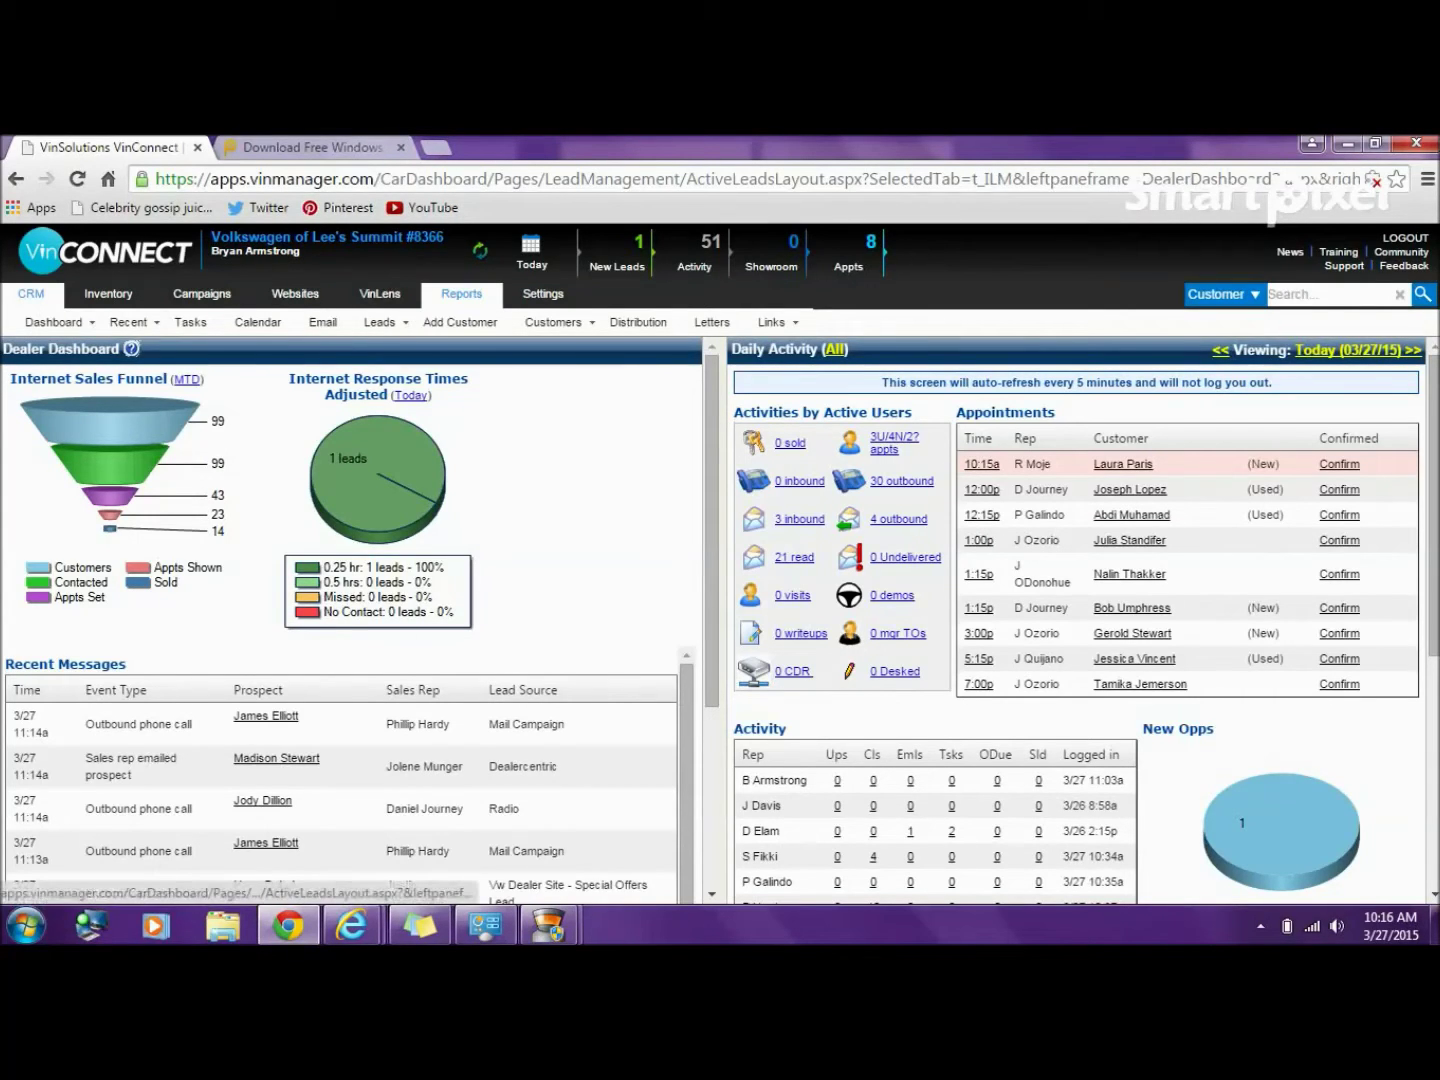
- Open the Sold Leads report under Sales Opportunities in Reports
left_click(462, 293)
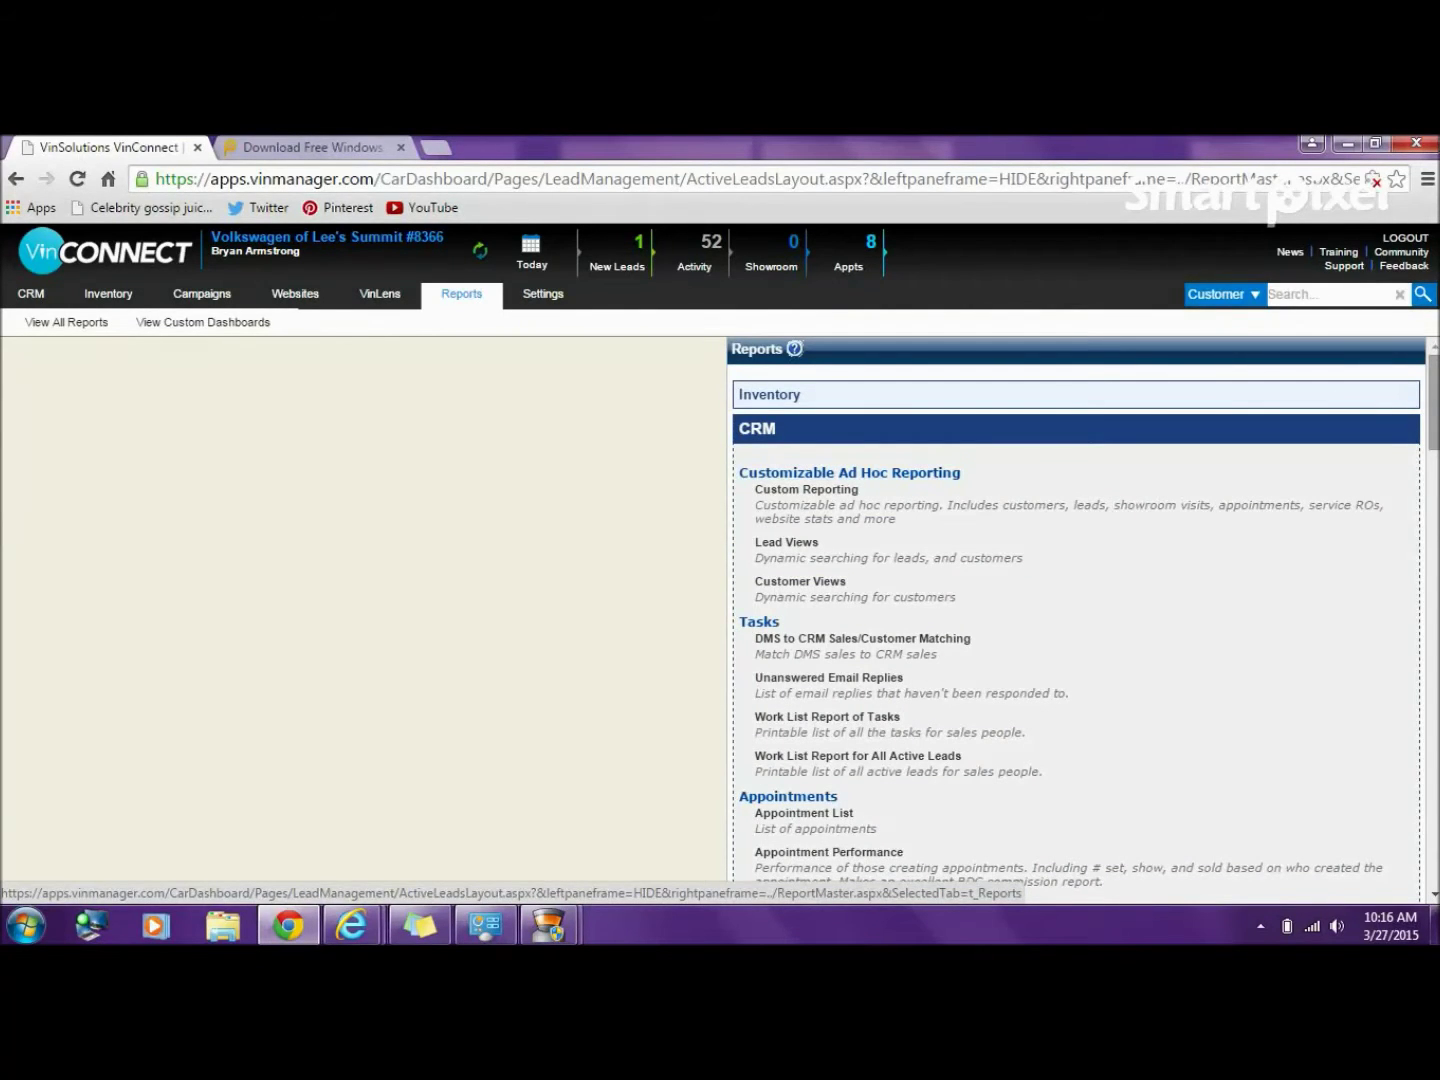
scroll(1076, 613, "down", 3)
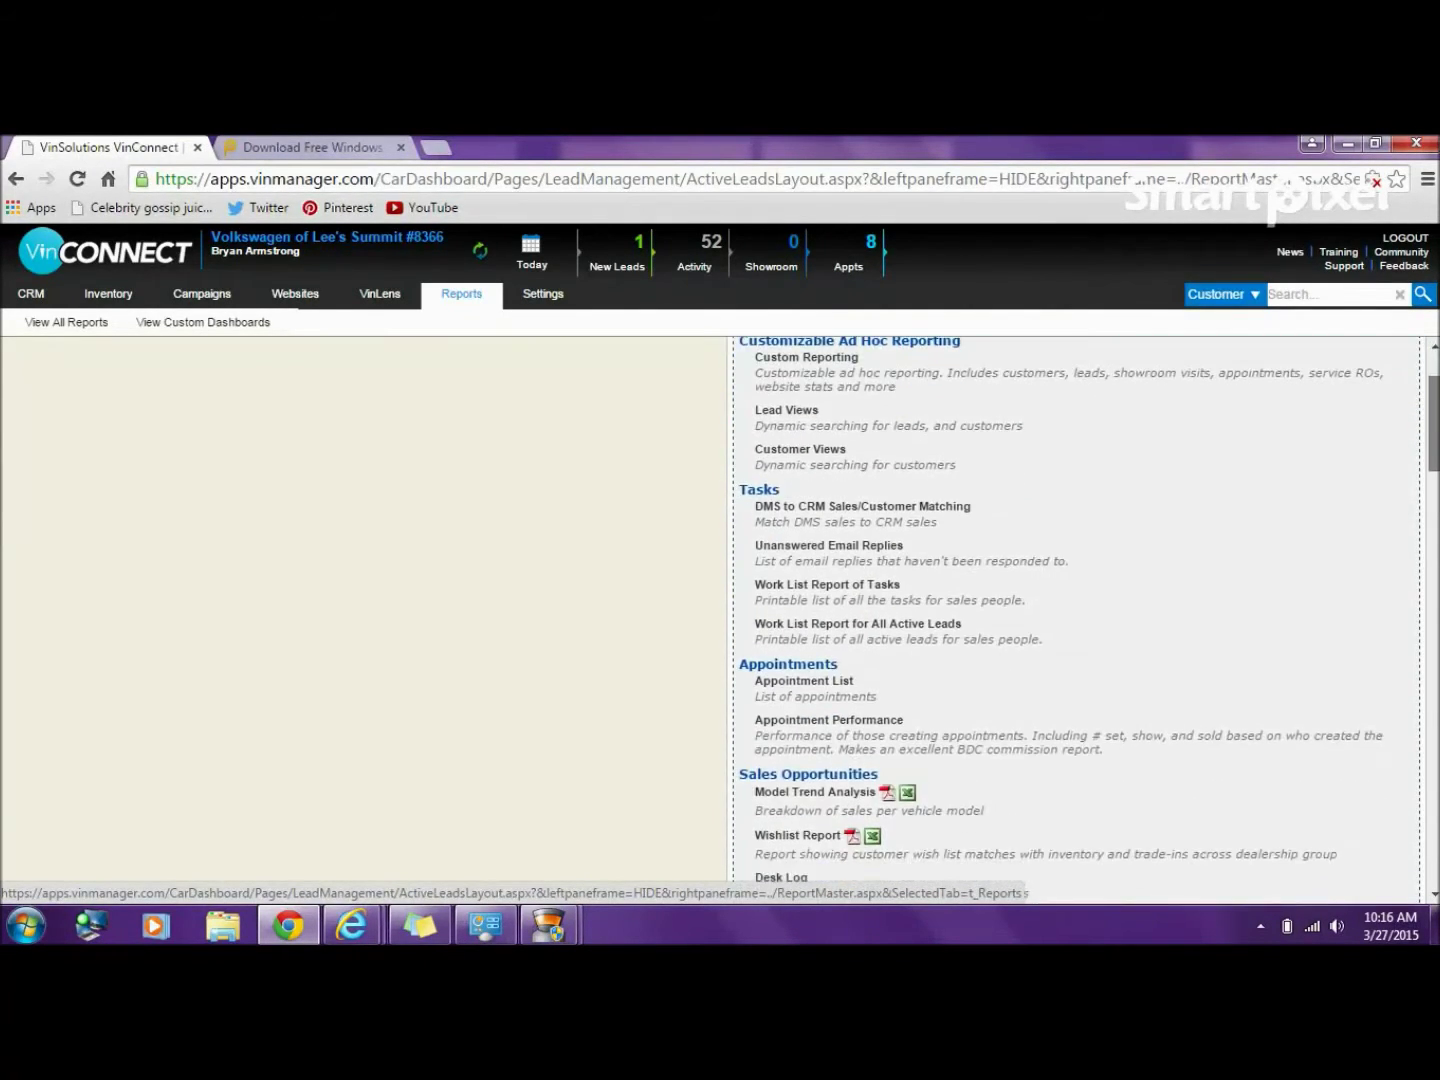
scroll(1090, 620, "down", 7)
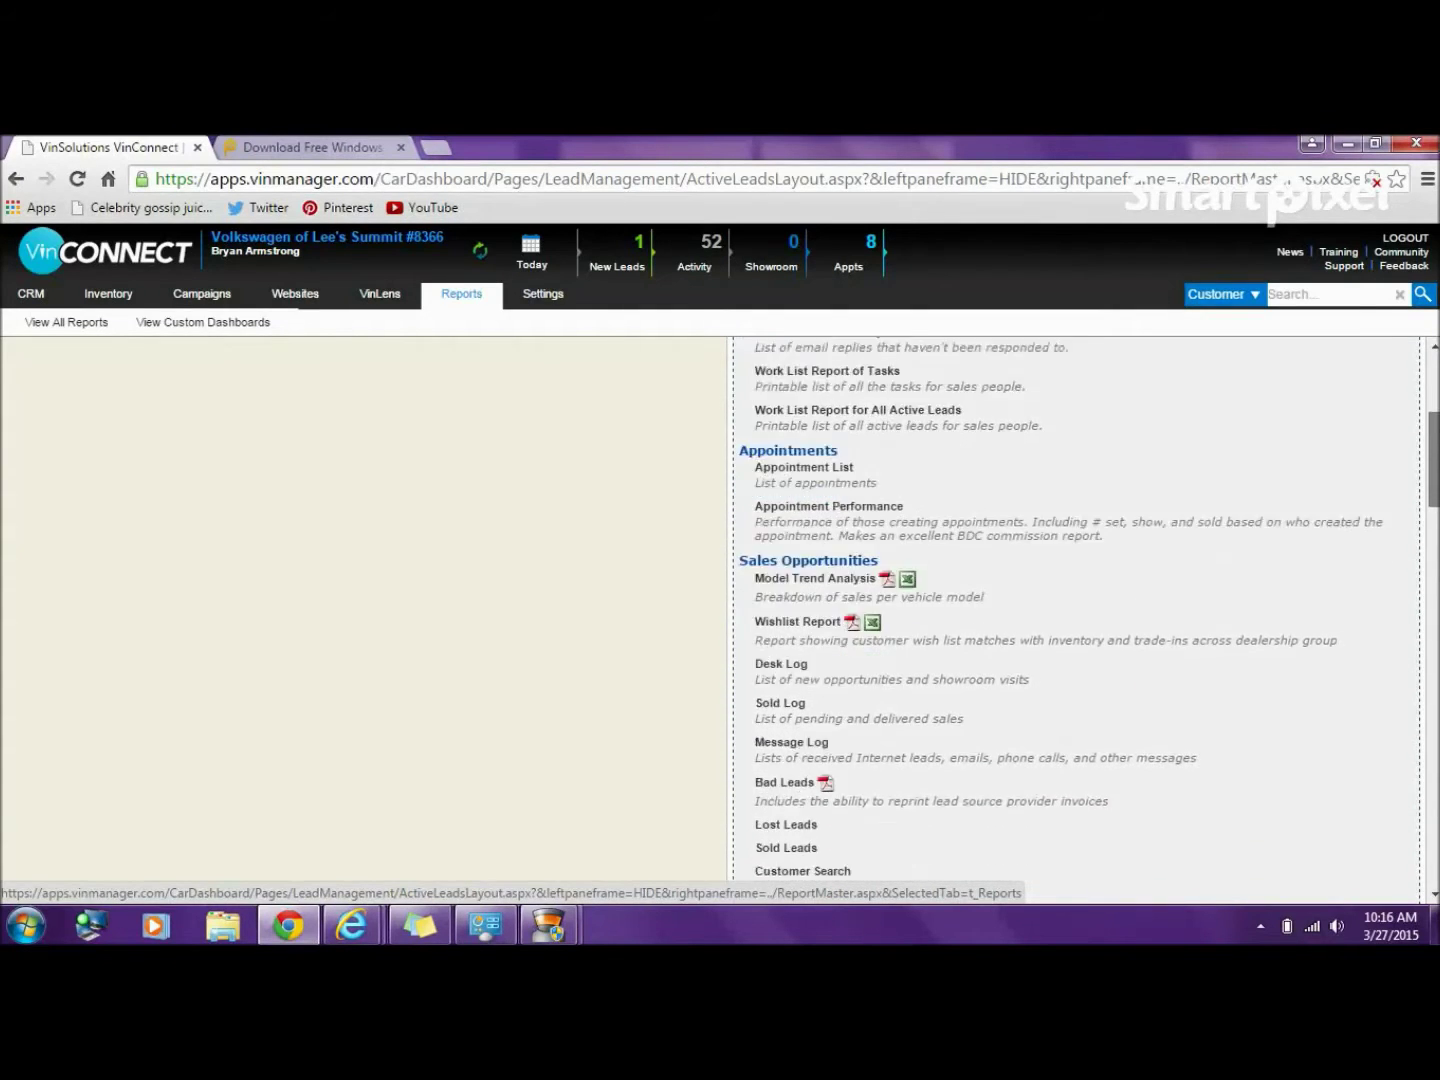
scroll(1089, 610, "down", 2)
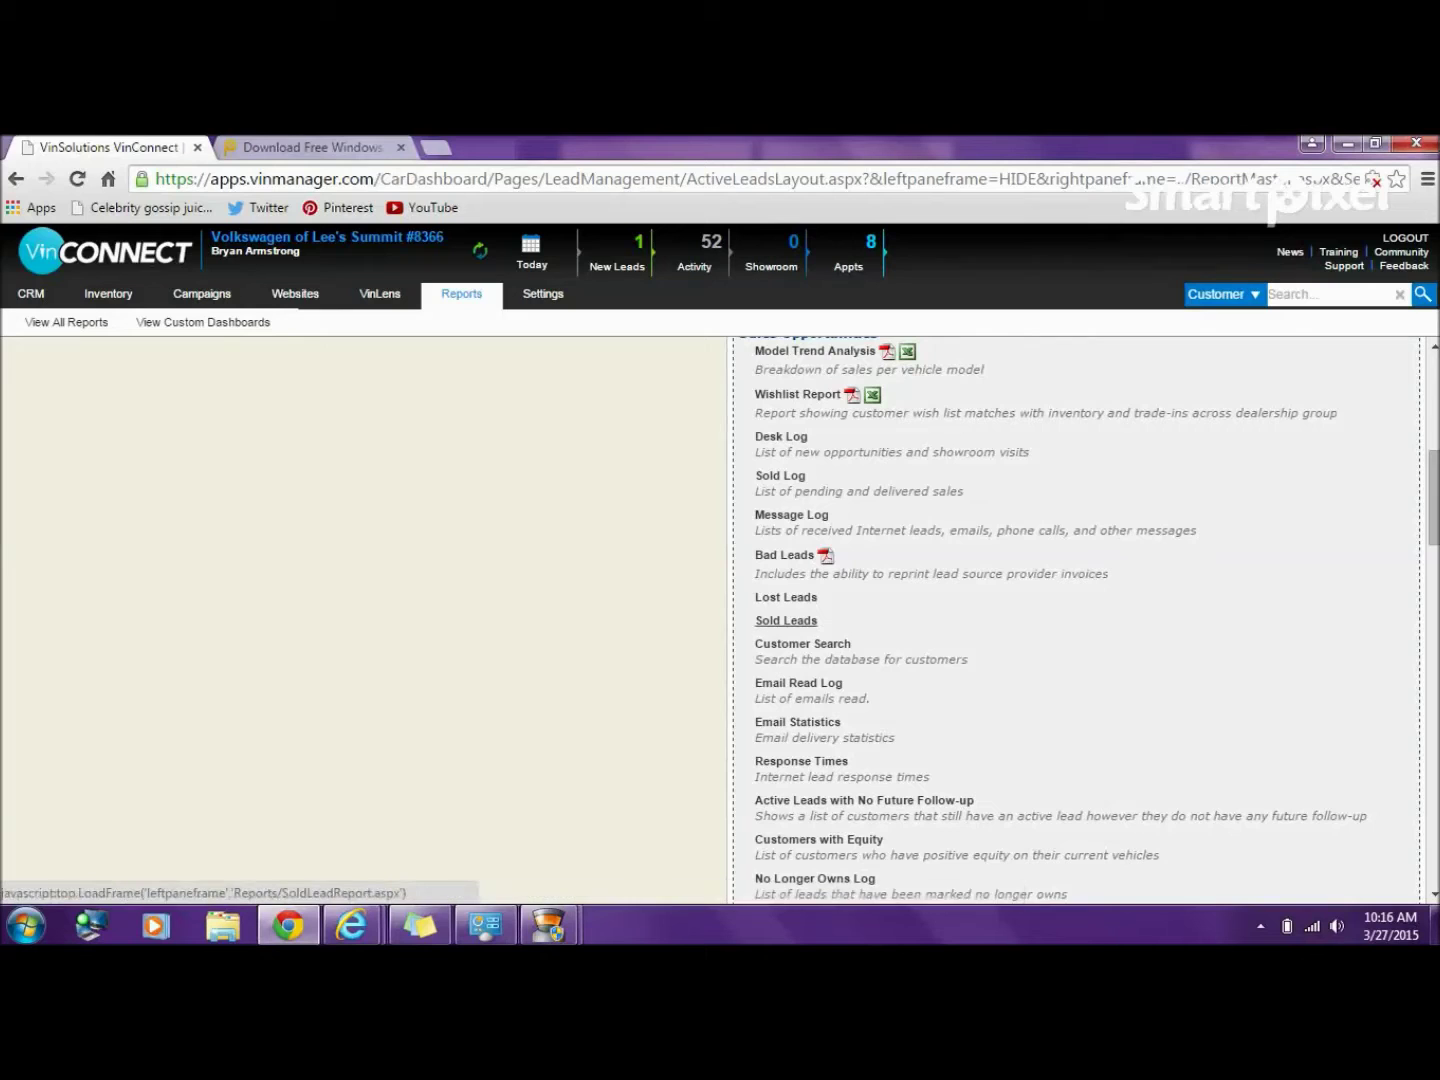
left_click(787, 620)
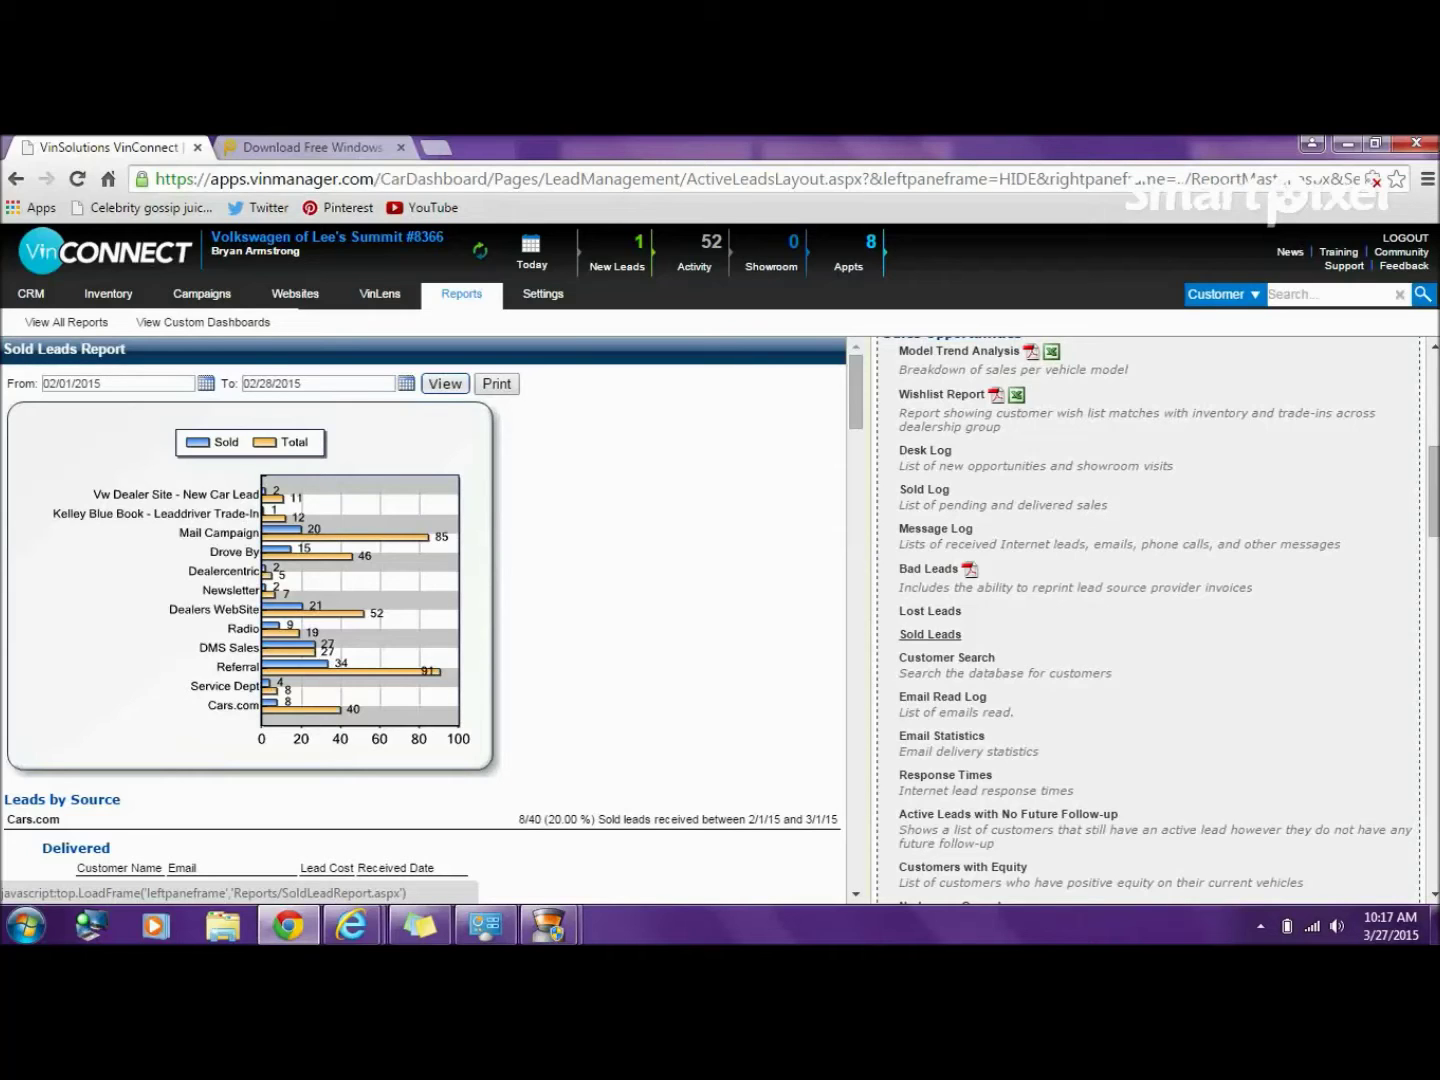
- Reload Sold Leads so February 2015 shows Cars.com at 8 of 40 leads sold (20.00%)
left_click(930, 634)
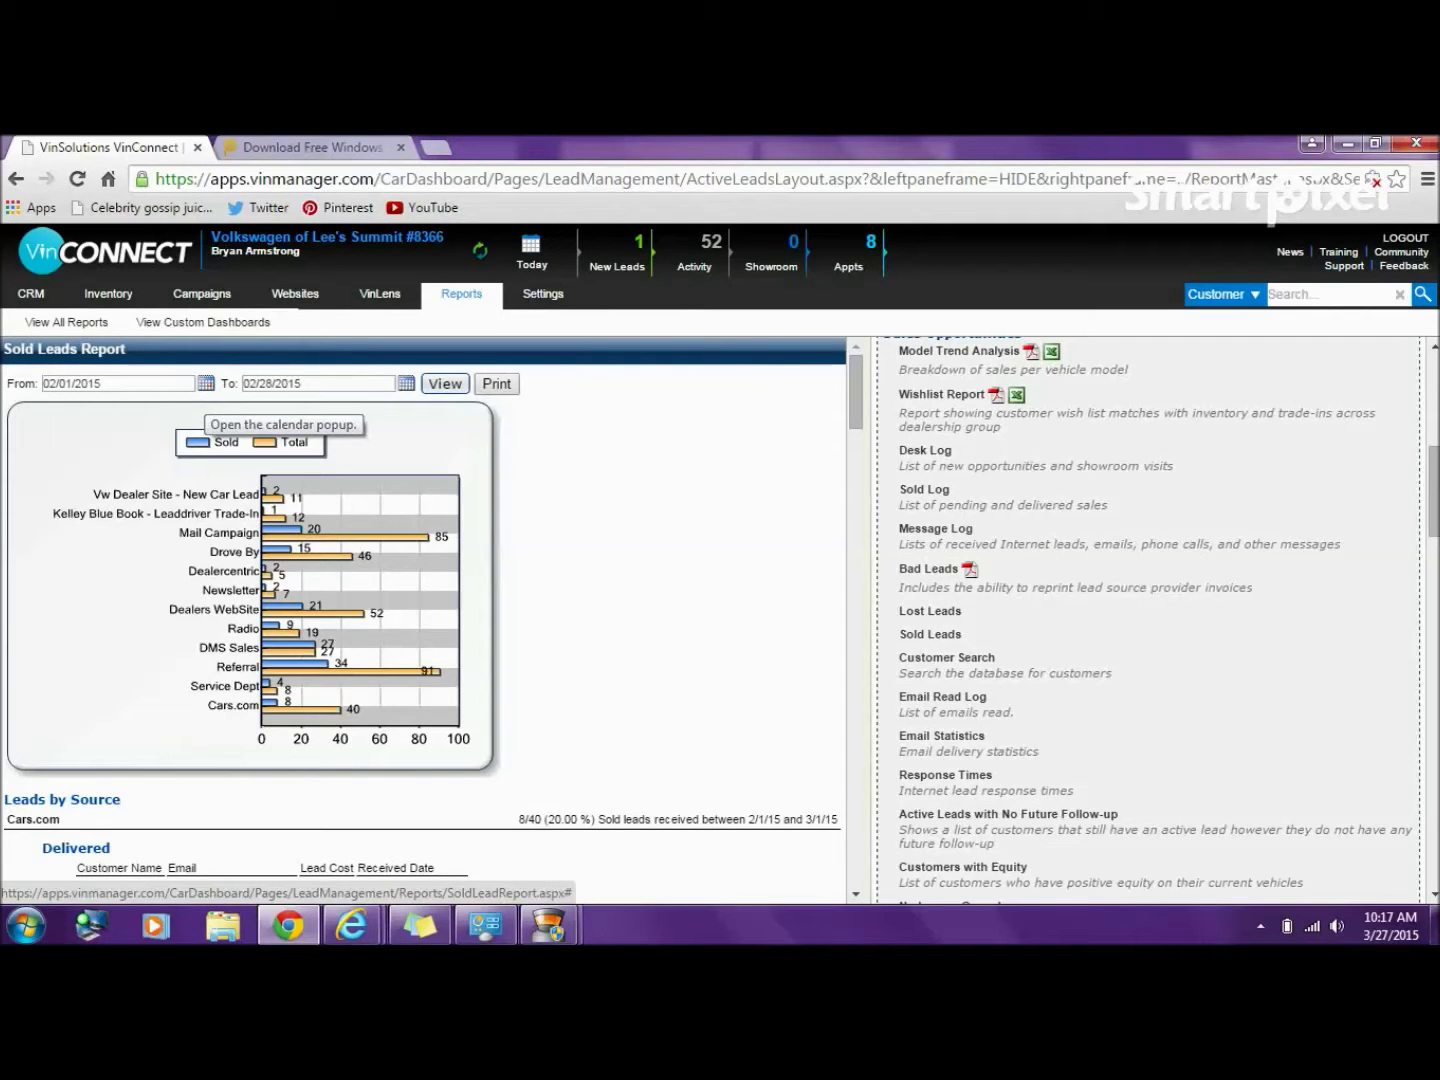
- Run the Sold Leads report from 10/01/2014 to 03/28/2015
left_click(205, 383)
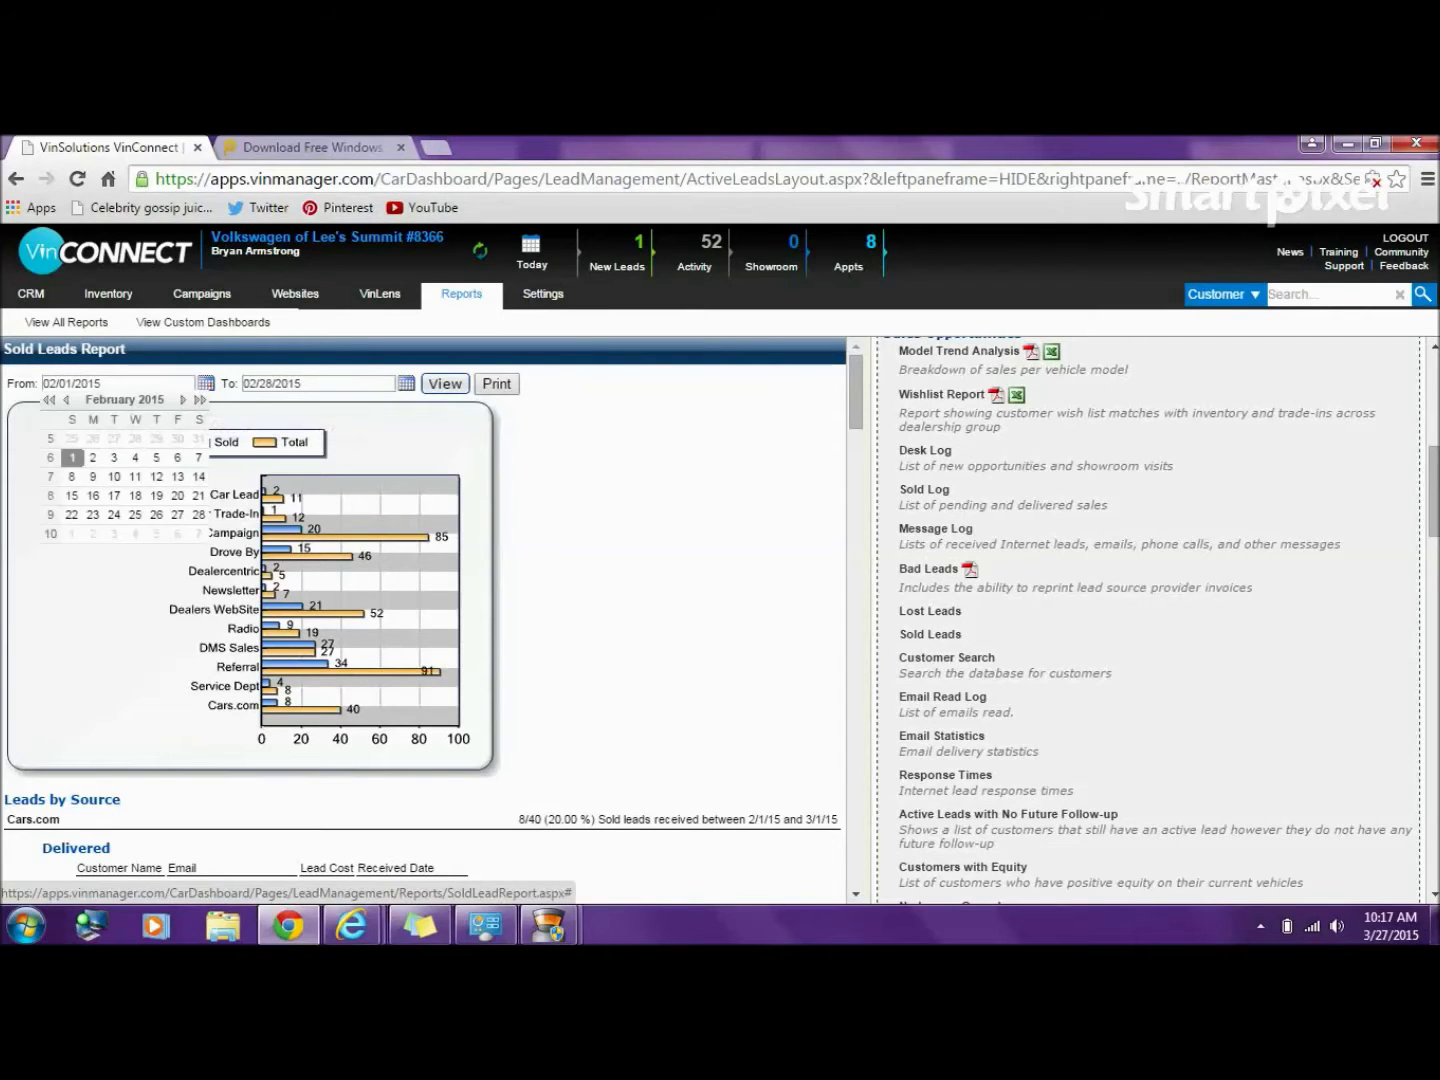
left_click(67, 399)
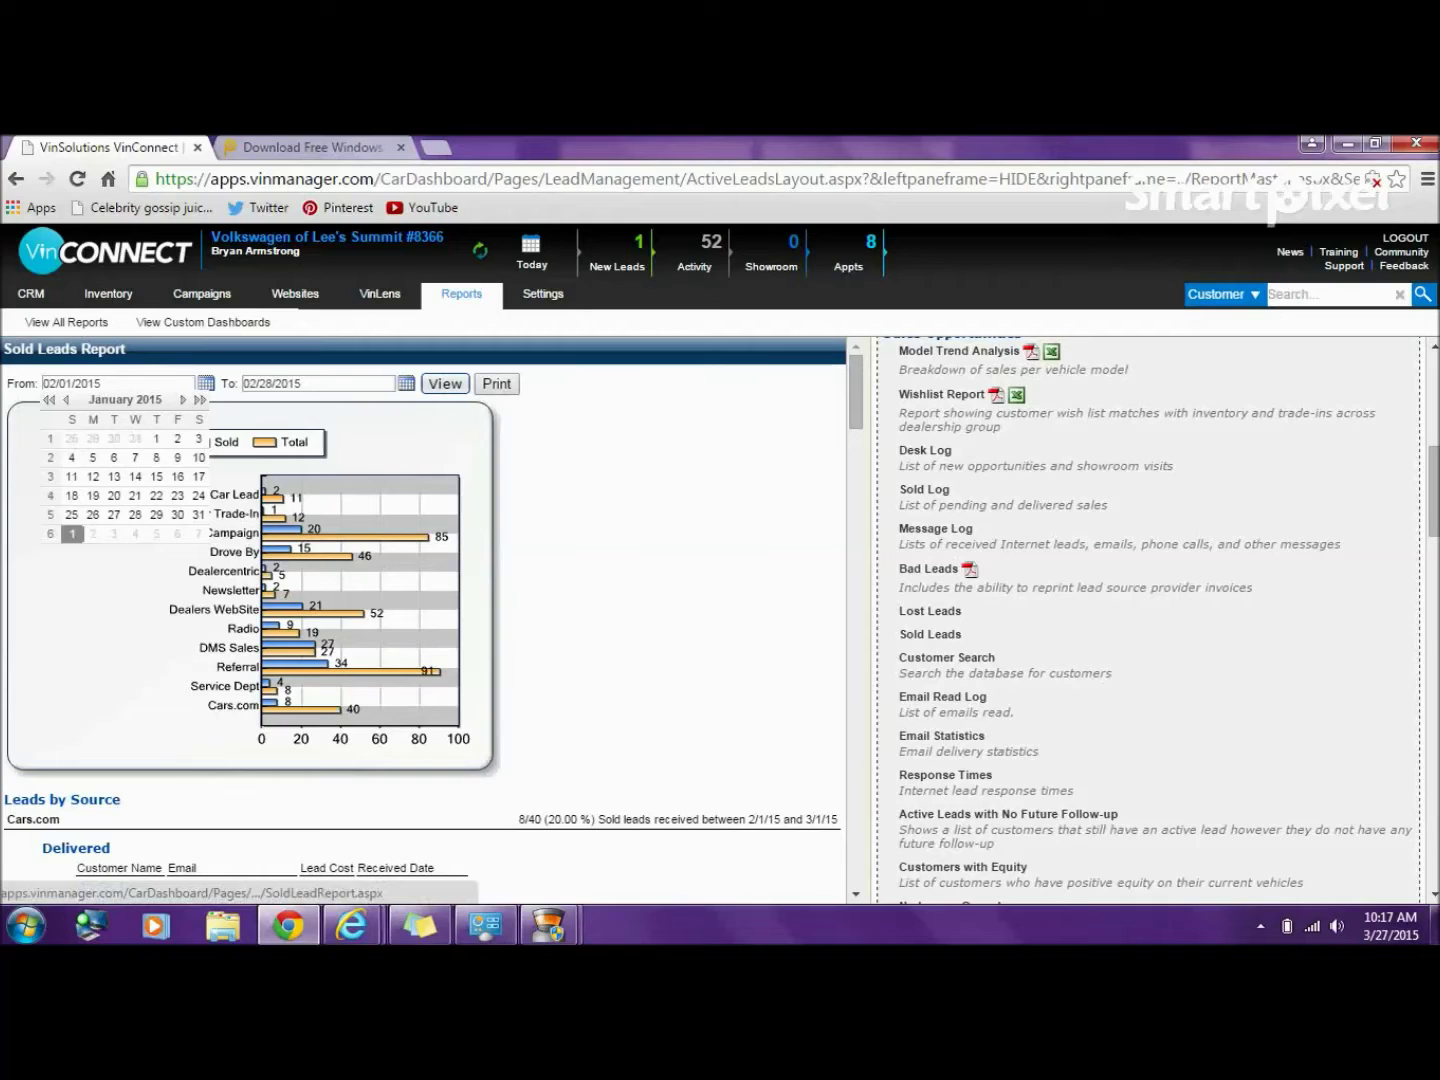
left_click(66, 399)
left_click(67, 399)
left_click(66, 399)
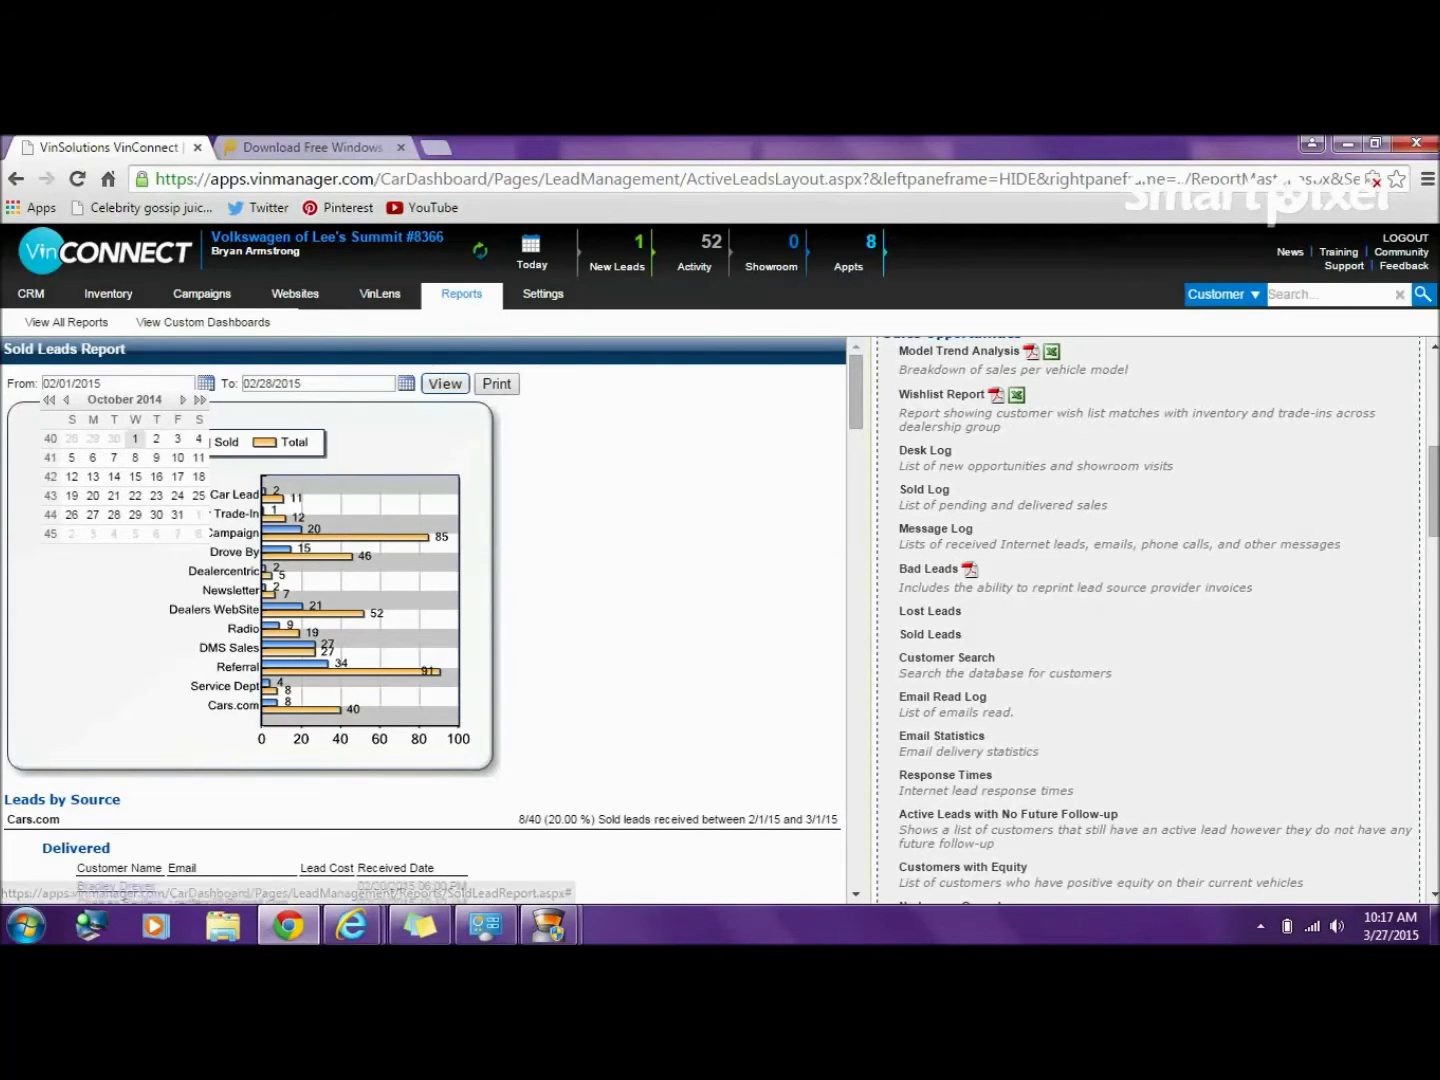
left_click(135, 438)
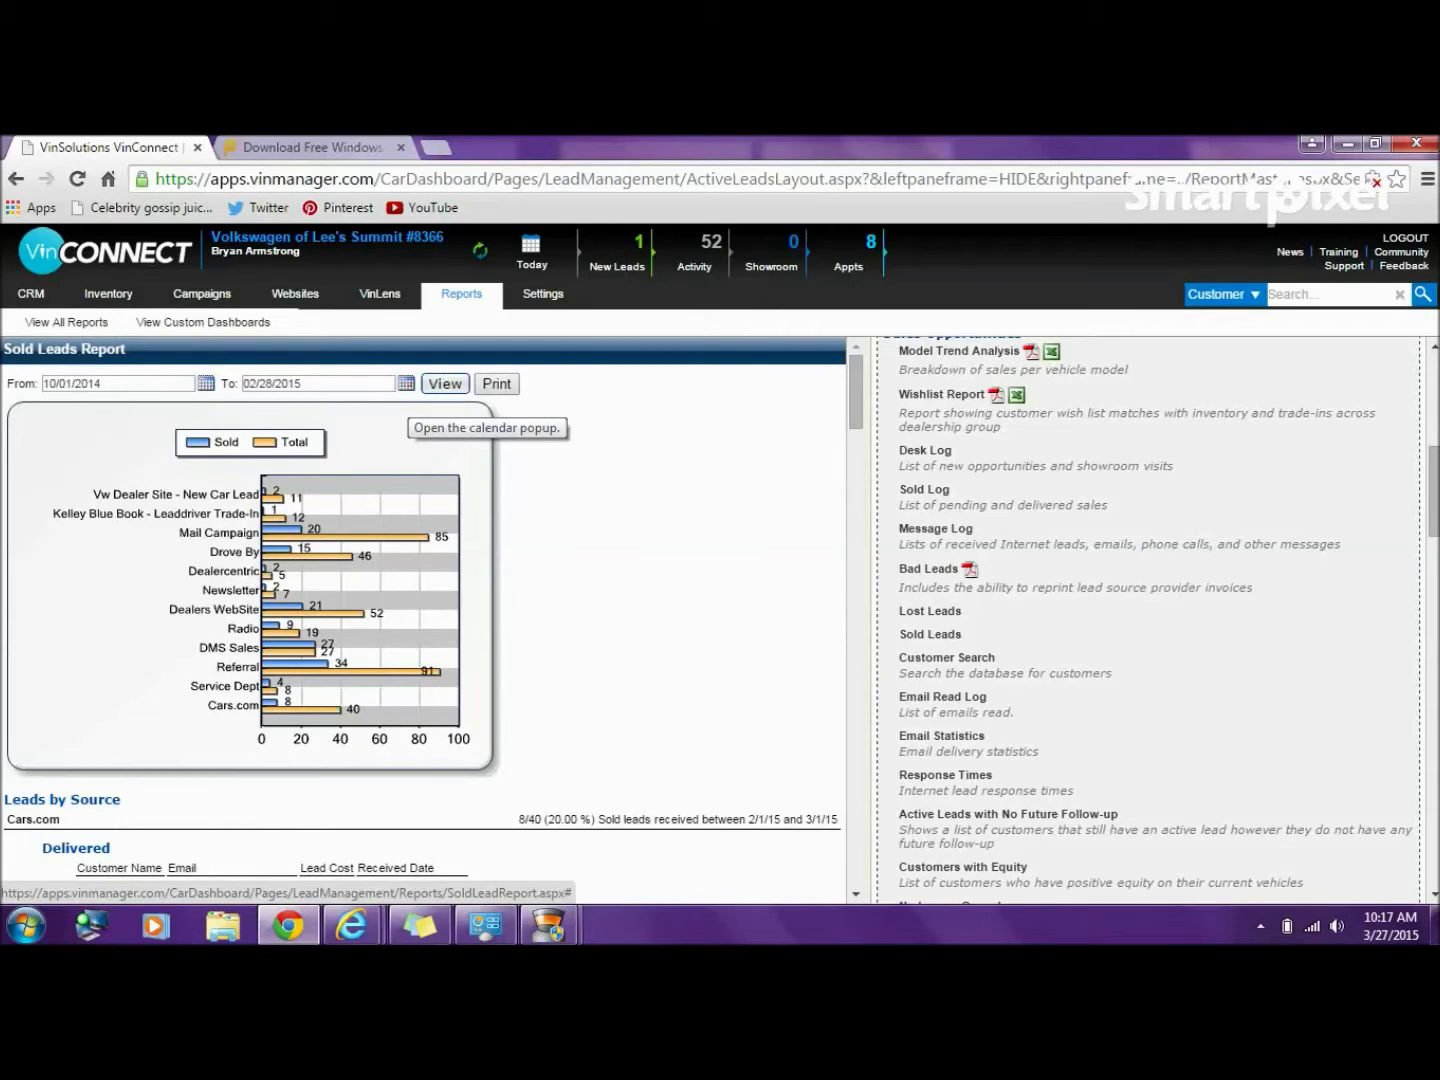
left_click(406, 383)
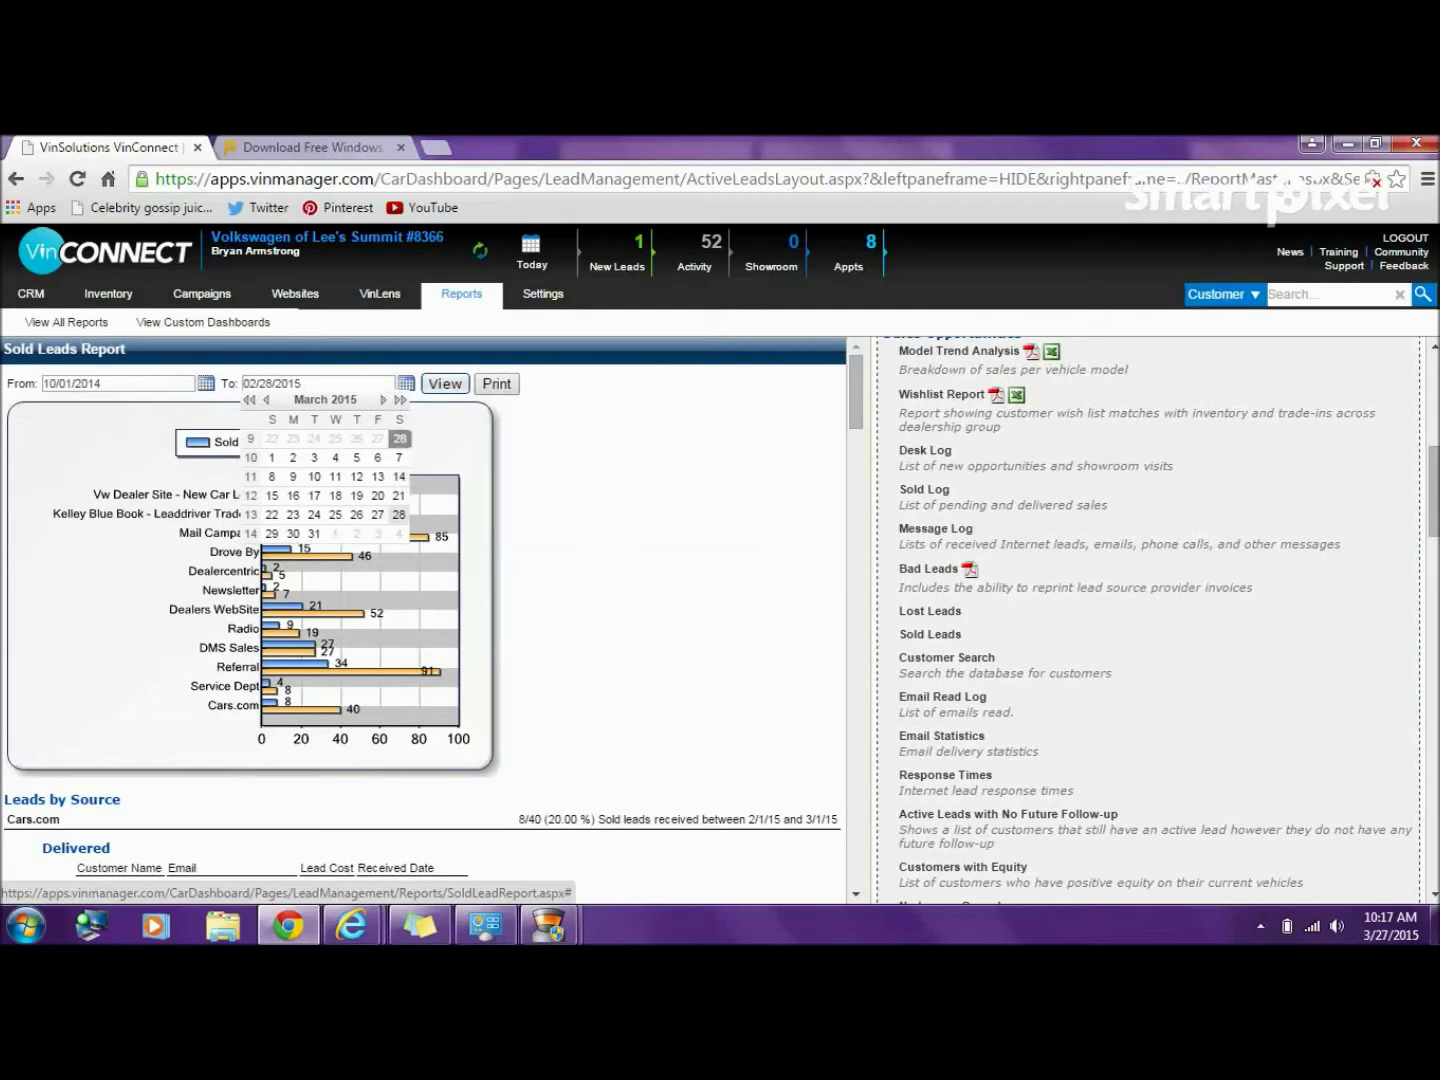
left_click(399, 514)
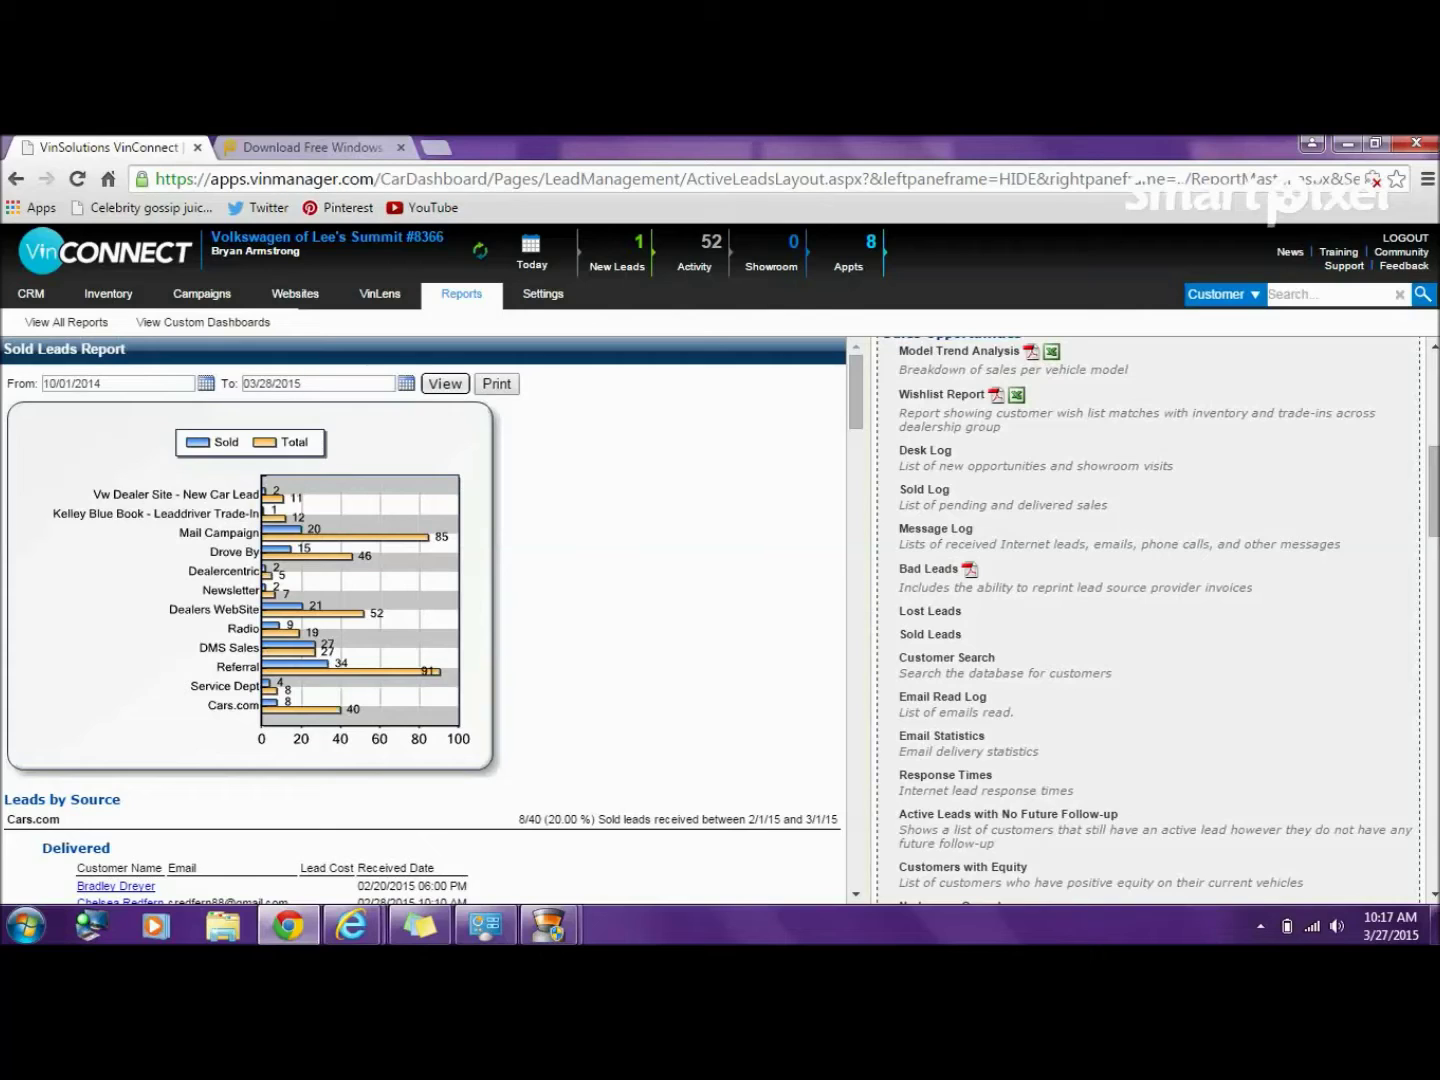
left_click(445, 382)
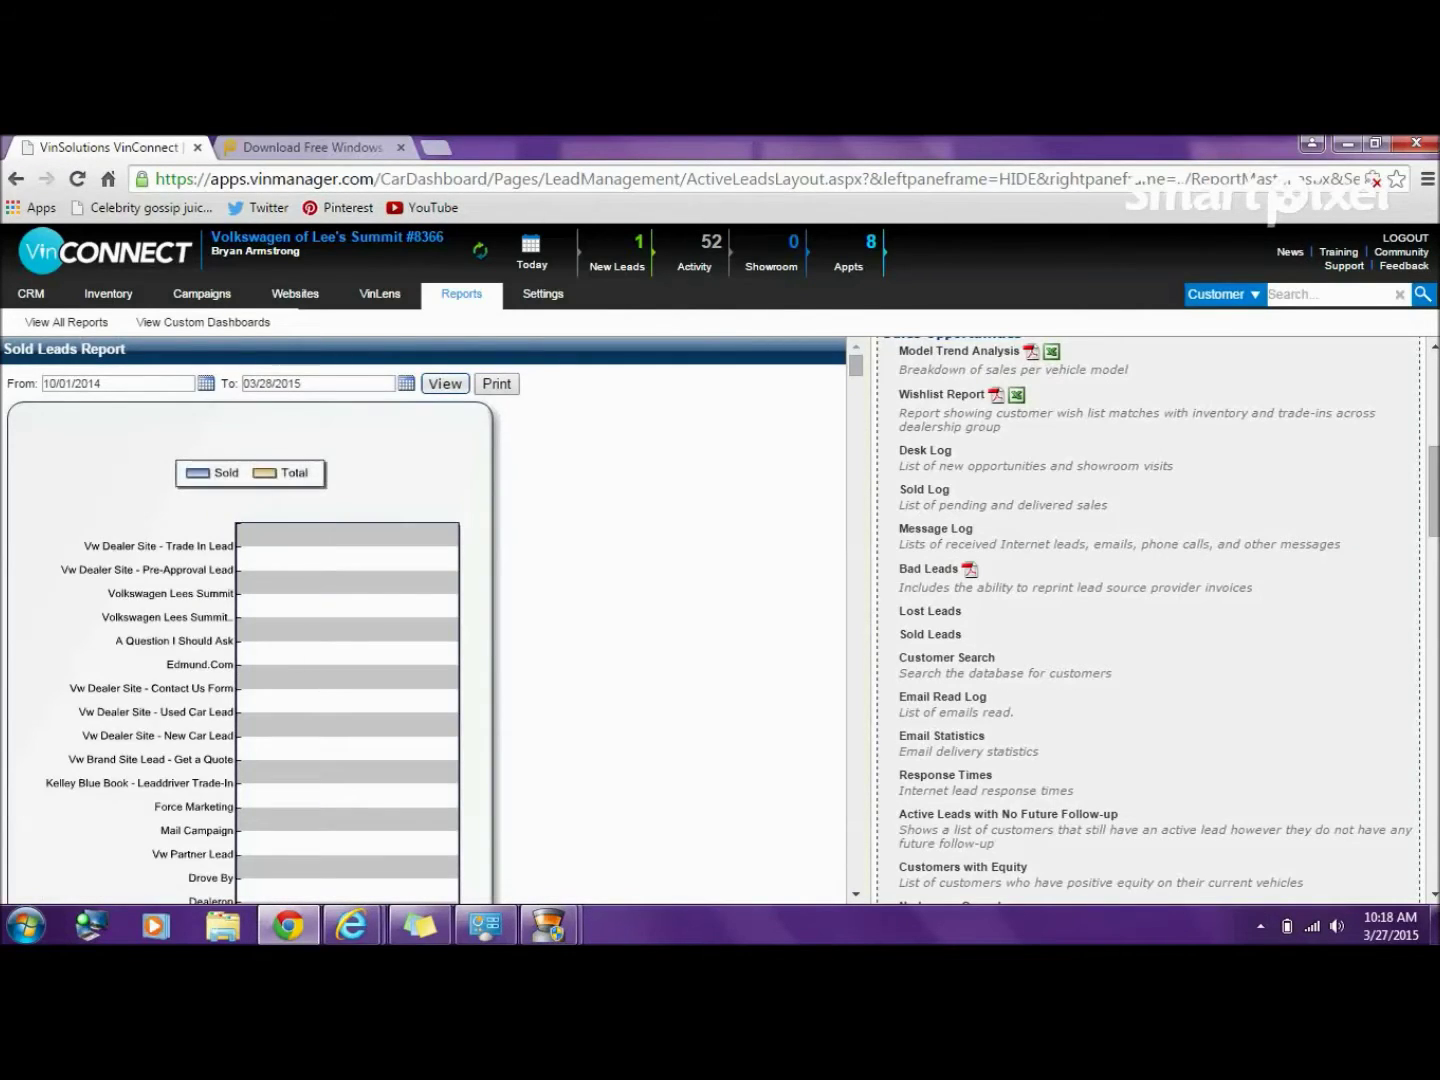
scroll(430, 620, "down", 10)
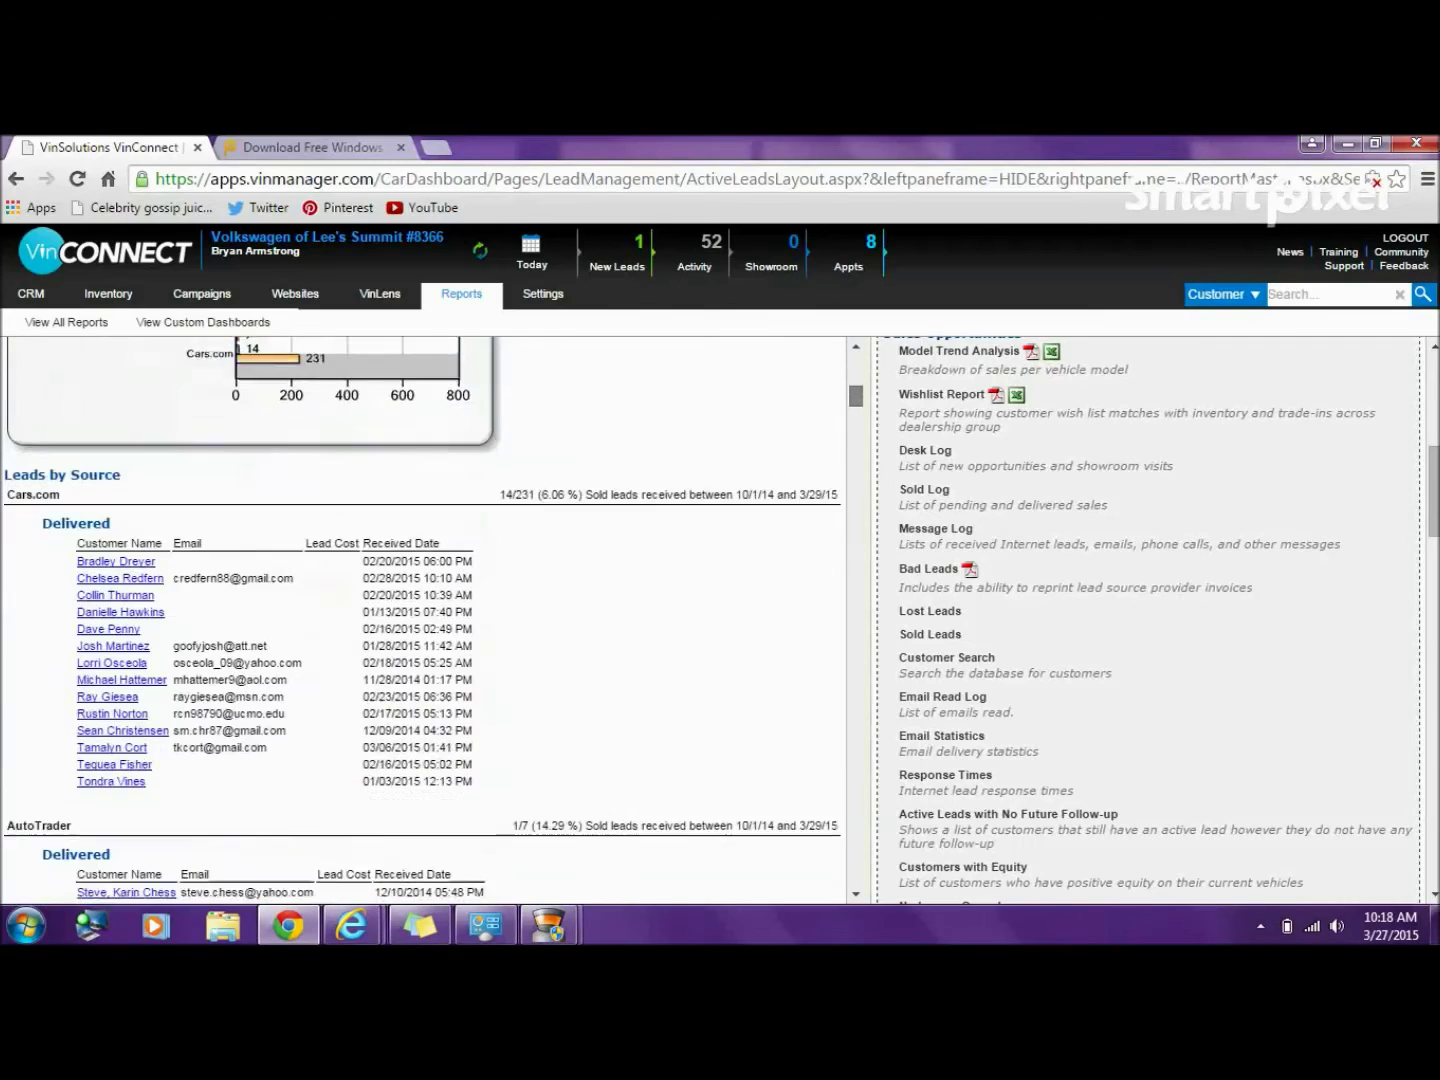
scroll(430, 620, "down", 1)
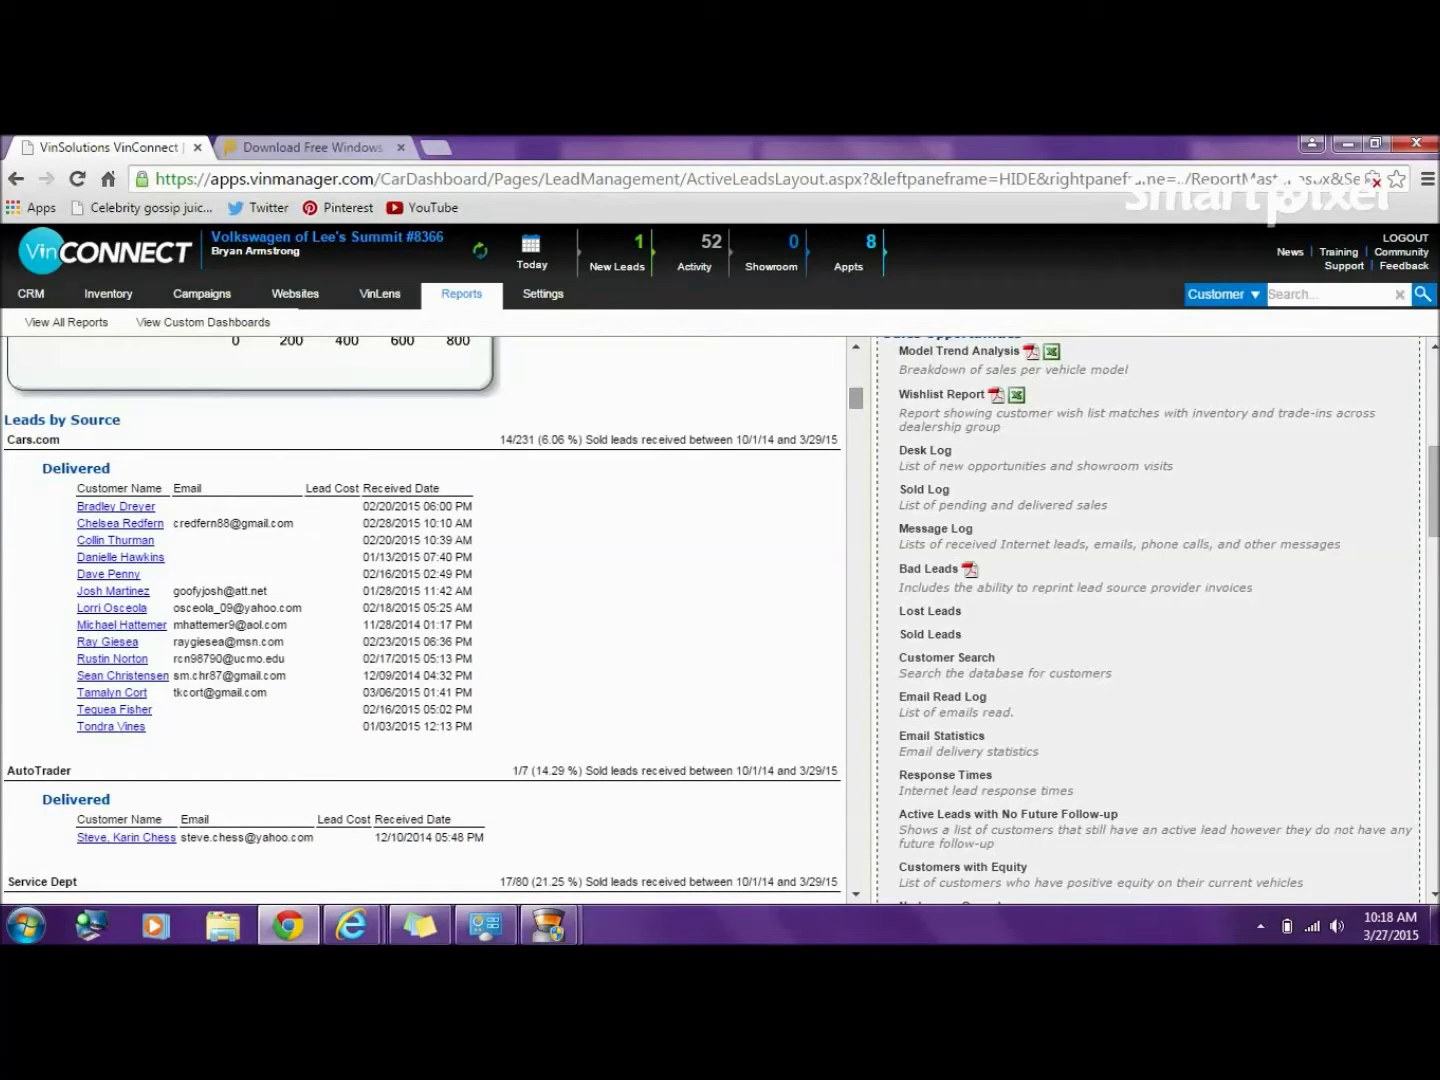
scroll(430, 619, "down", 15)
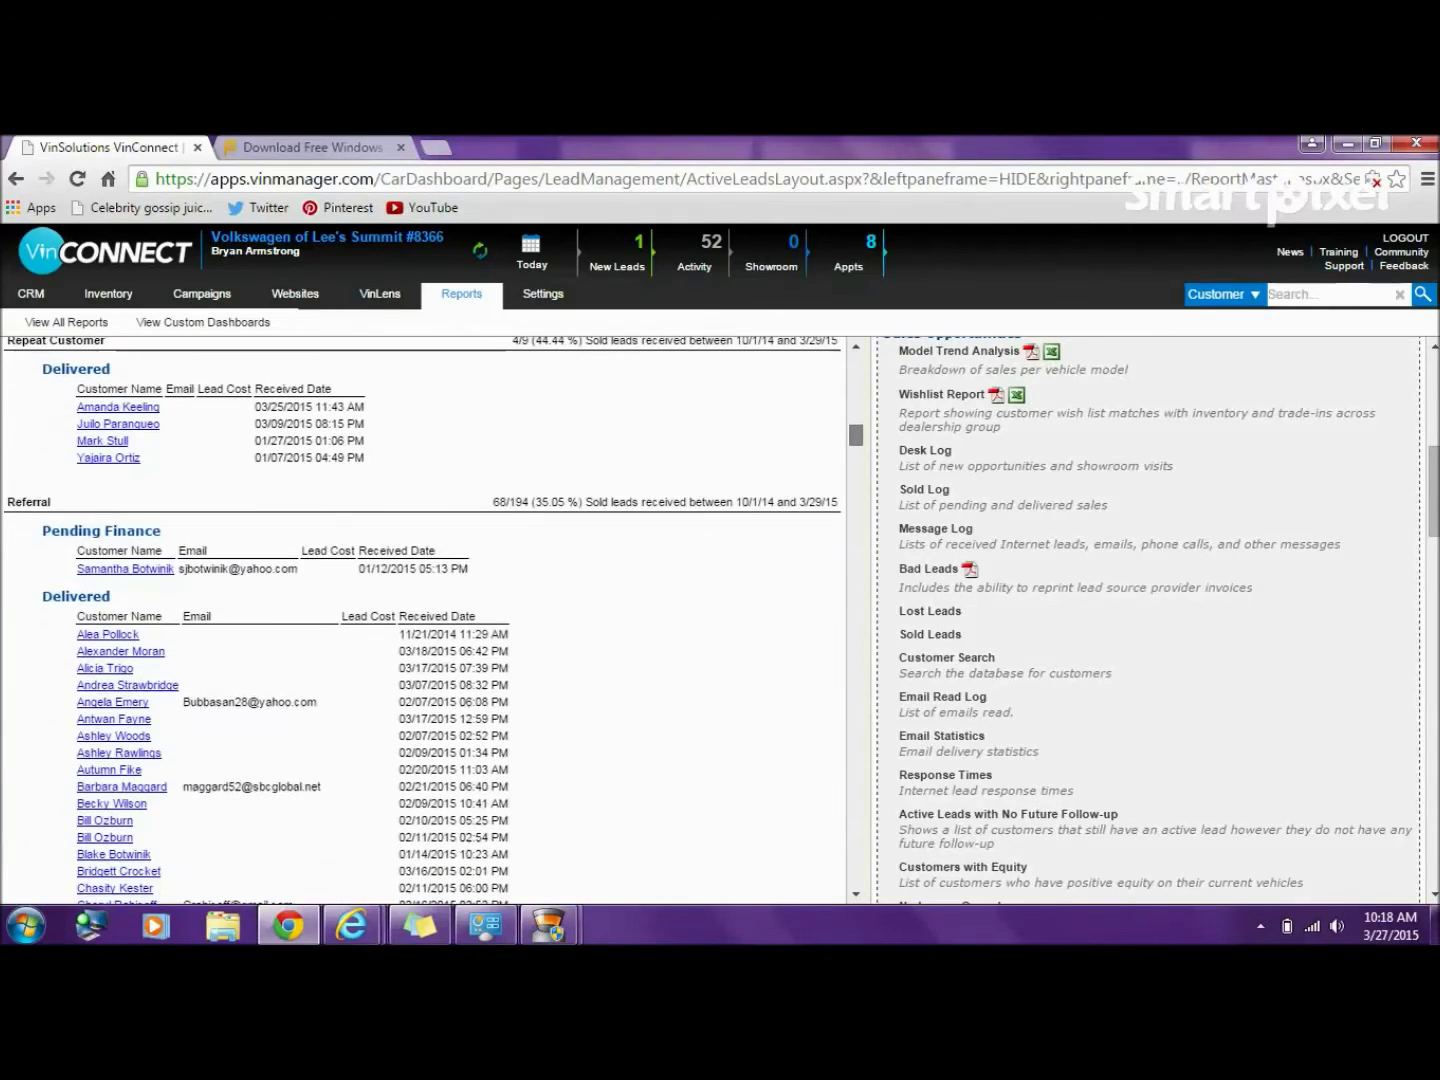
scroll(430, 620, "down", 15)
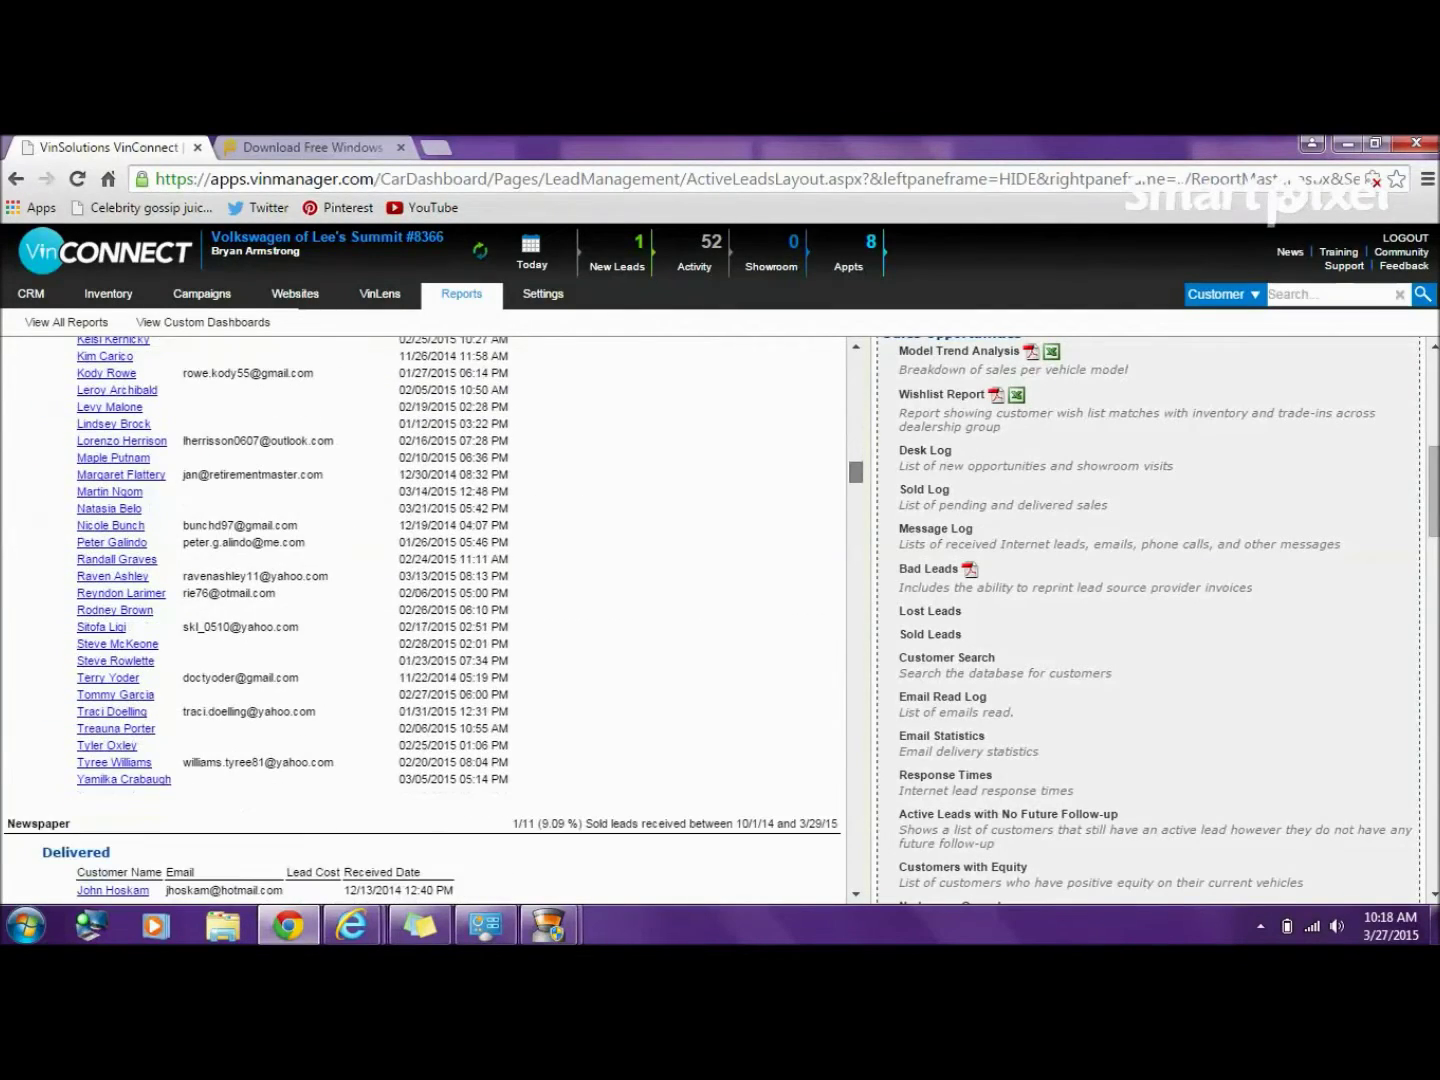
scroll(430, 620, "down", 10)
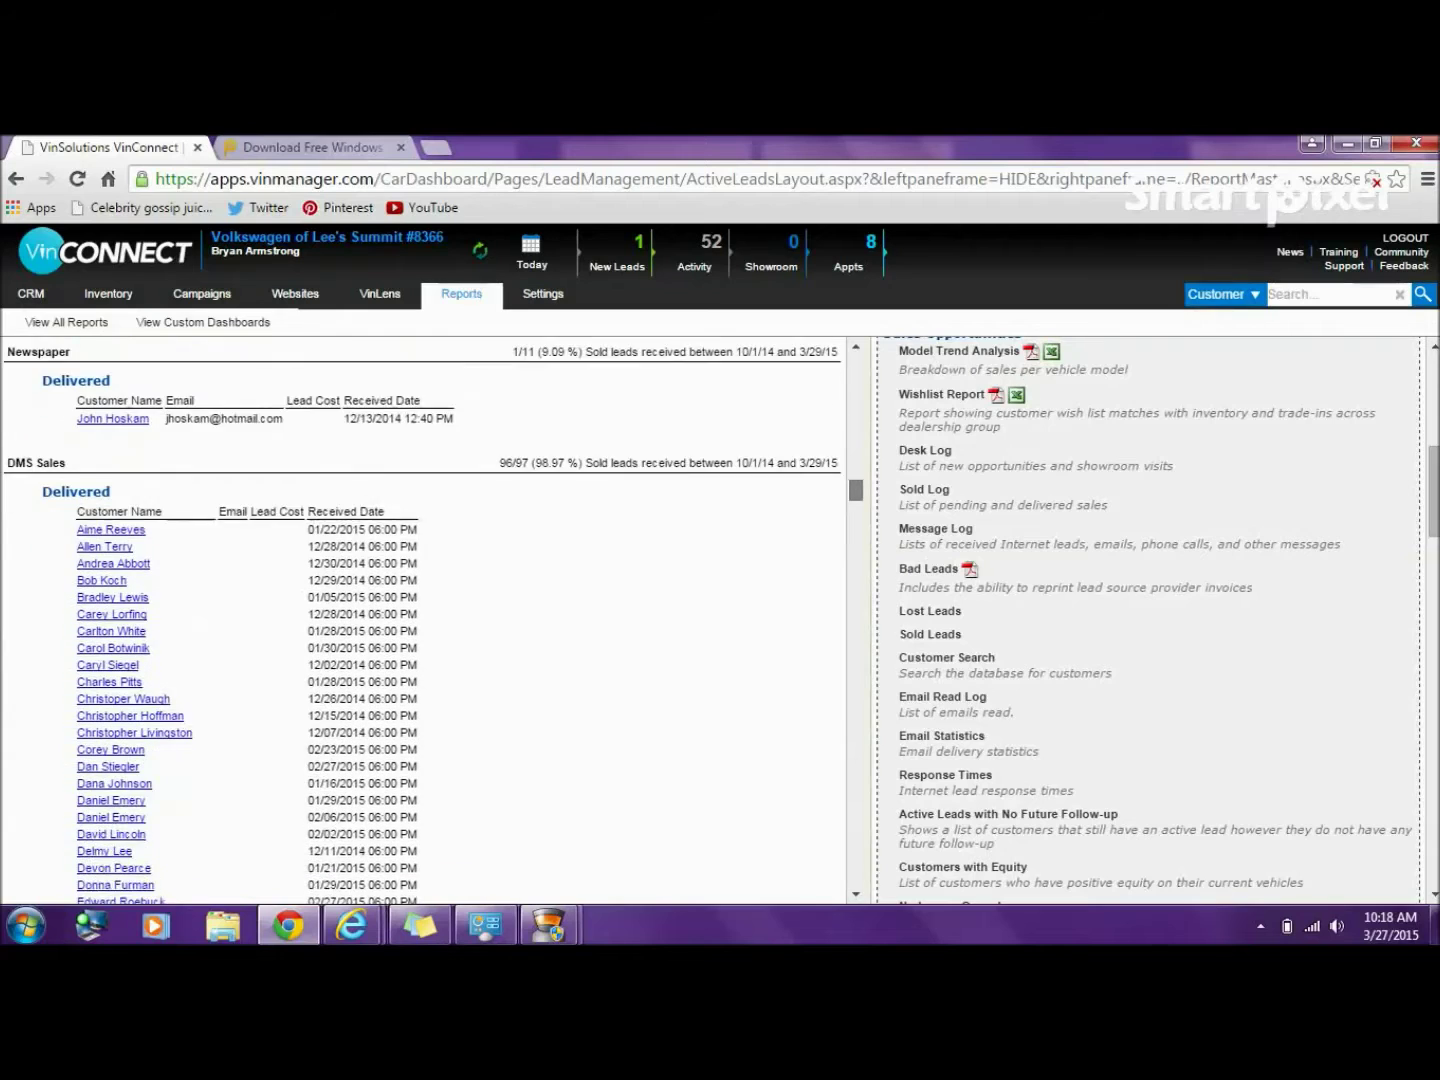
scroll(430, 620, "down", 1)
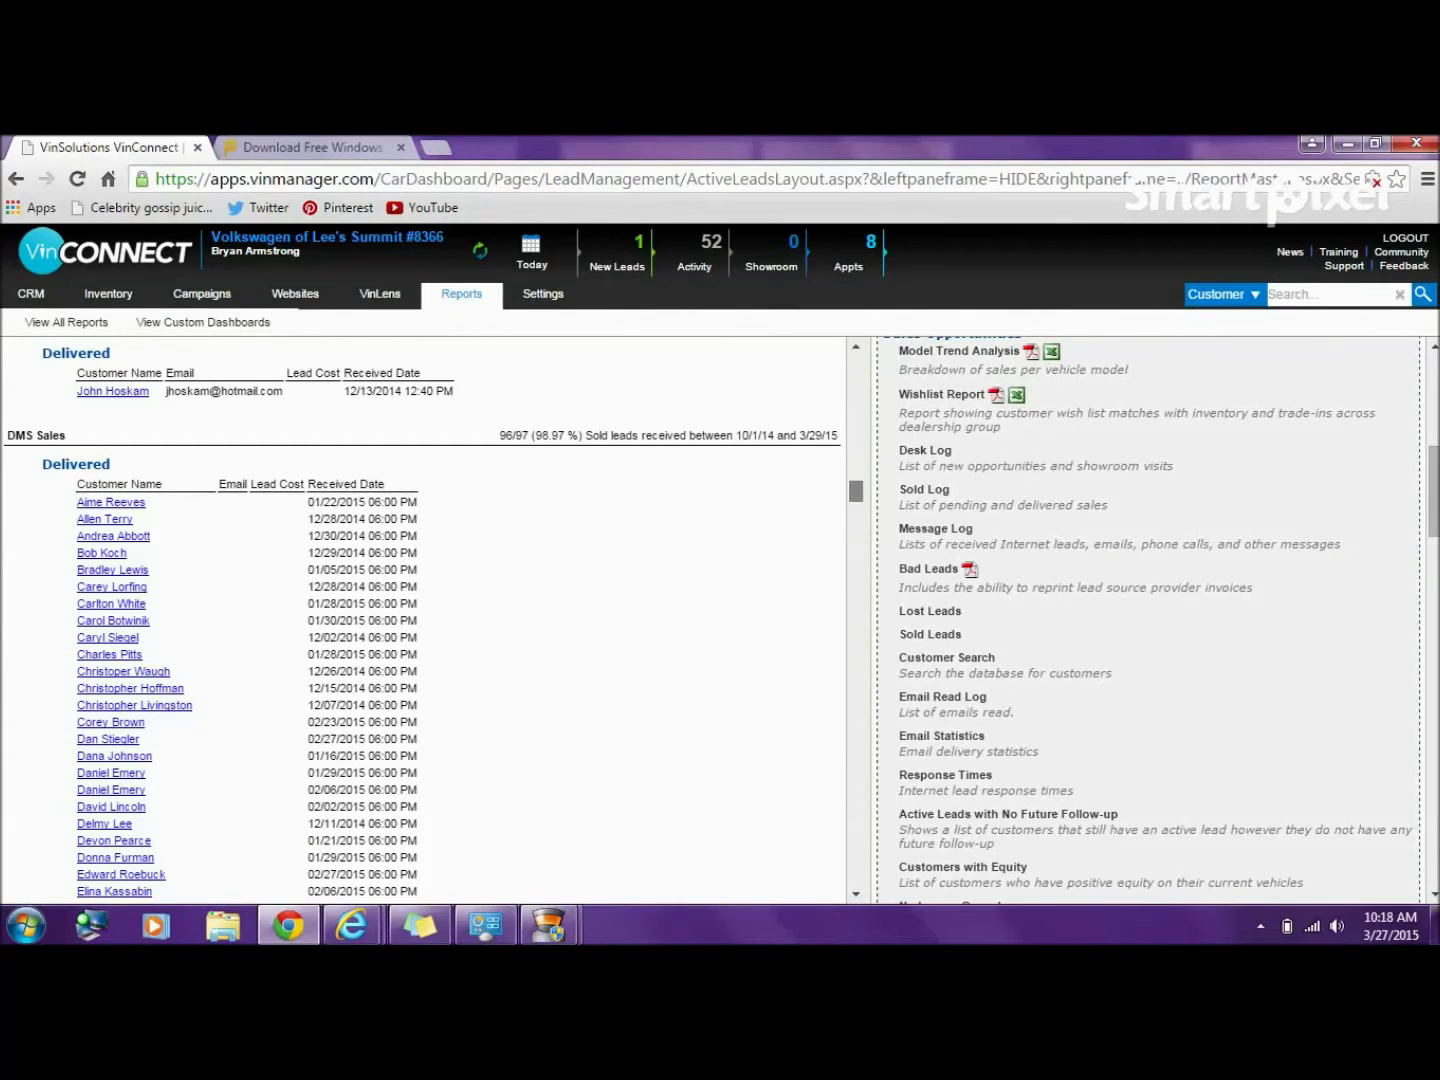
scroll(430, 620, "down", 10)
scroll(429, 620, "down", 10)
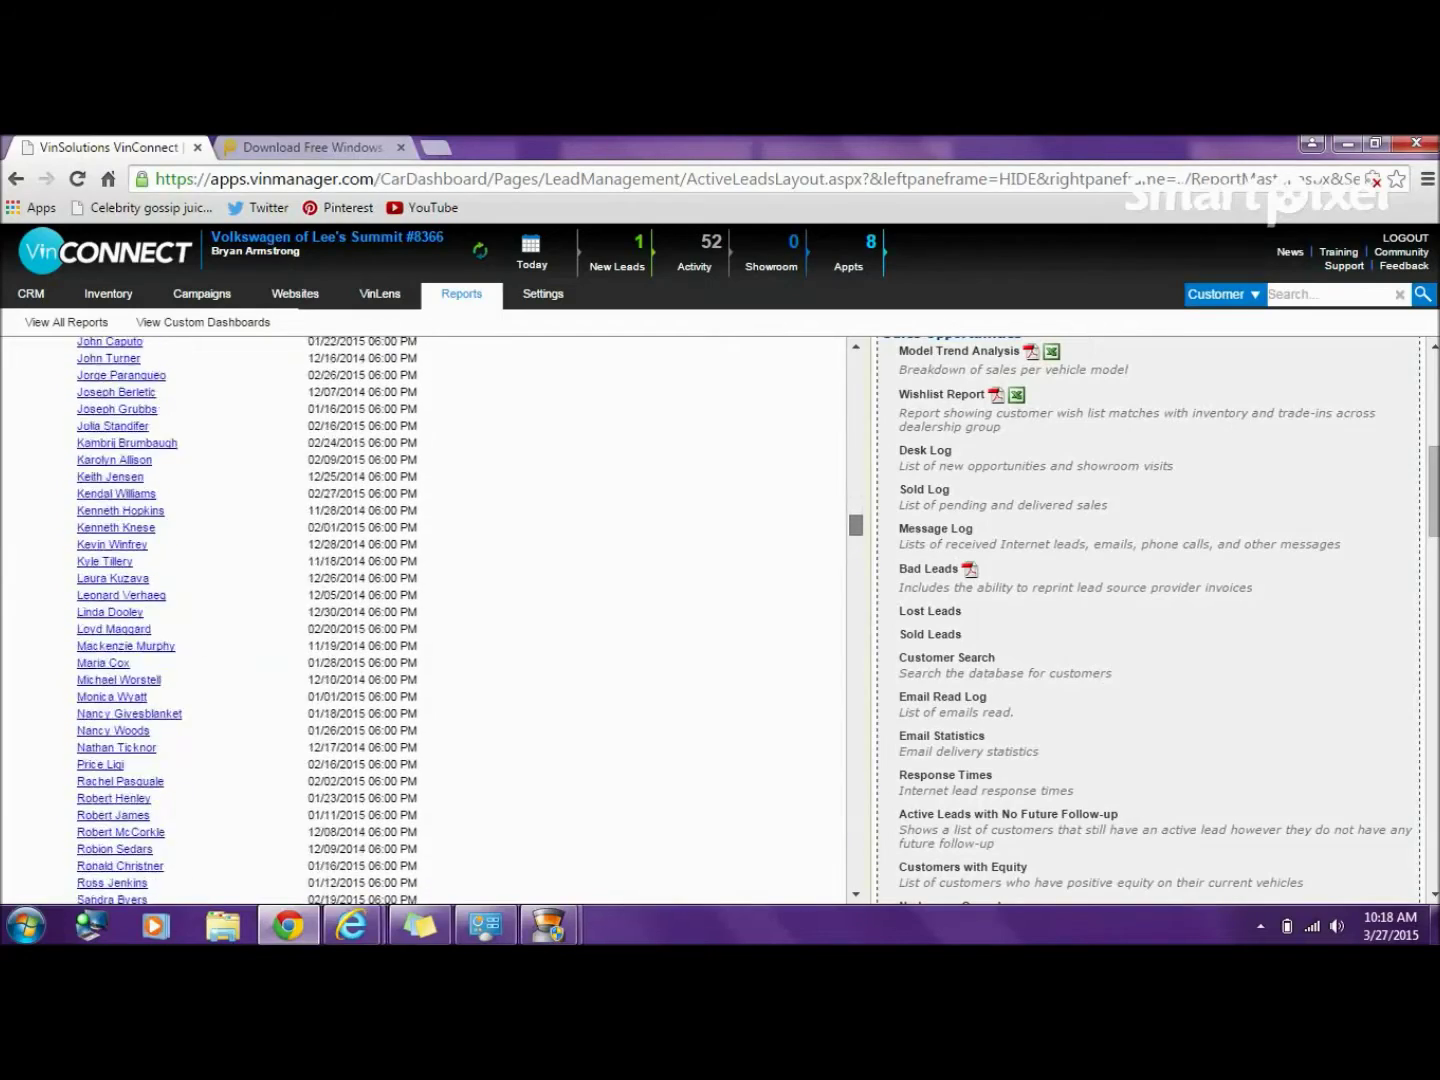
scroll(430, 620, "up", 10)
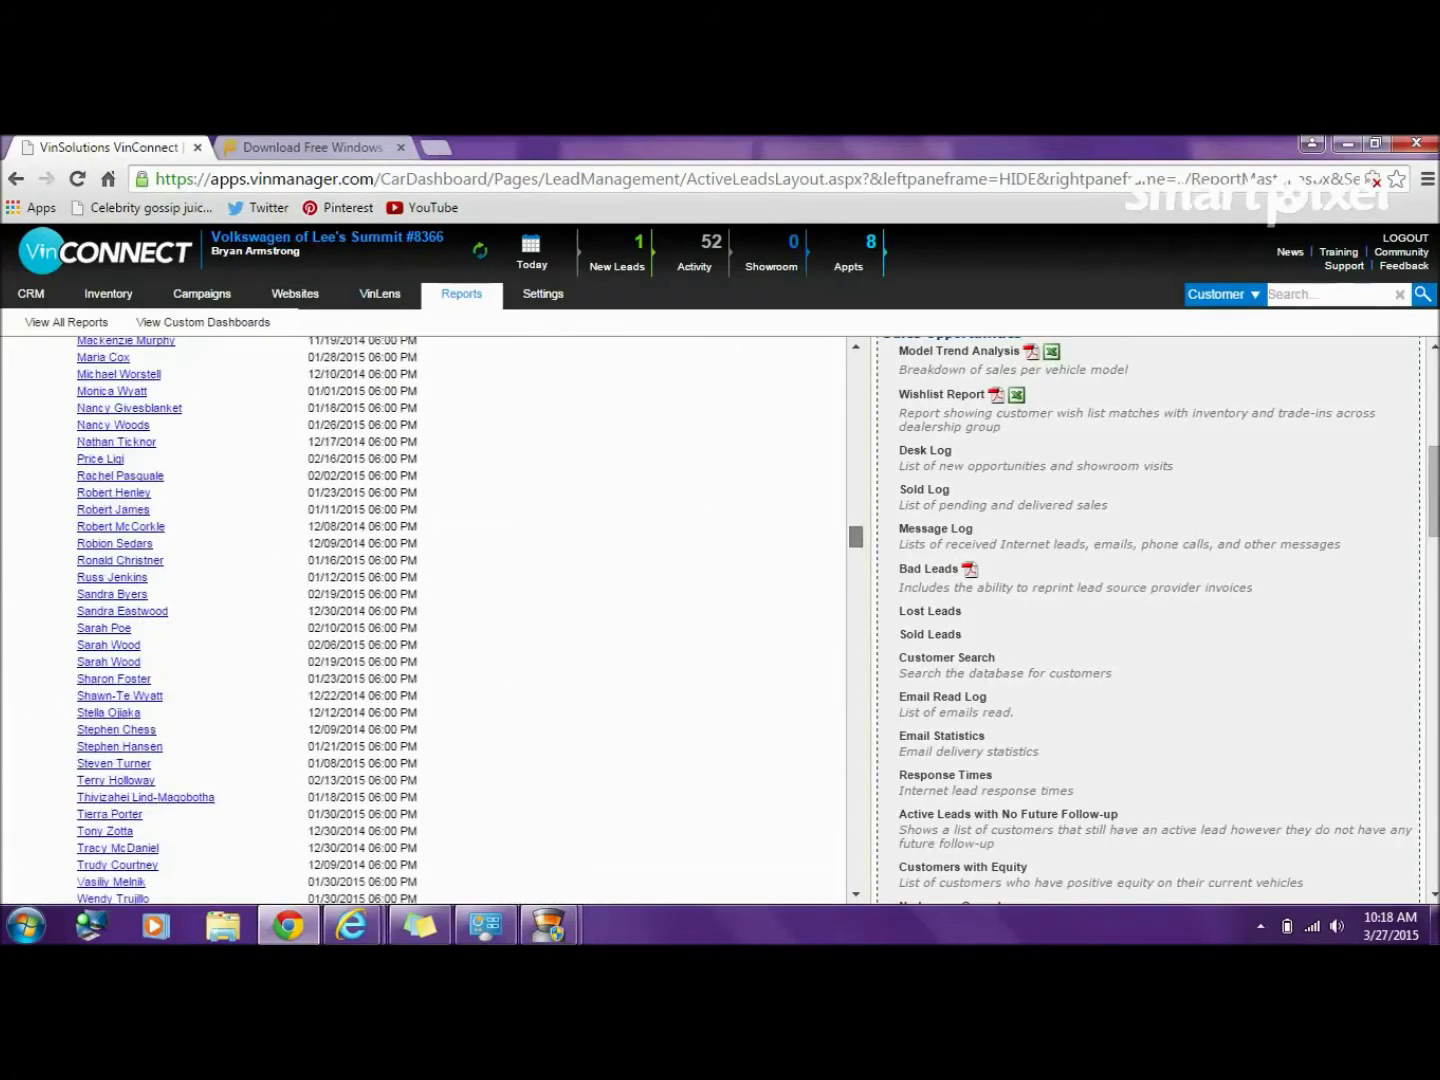
scroll(429, 620, "up", 10)
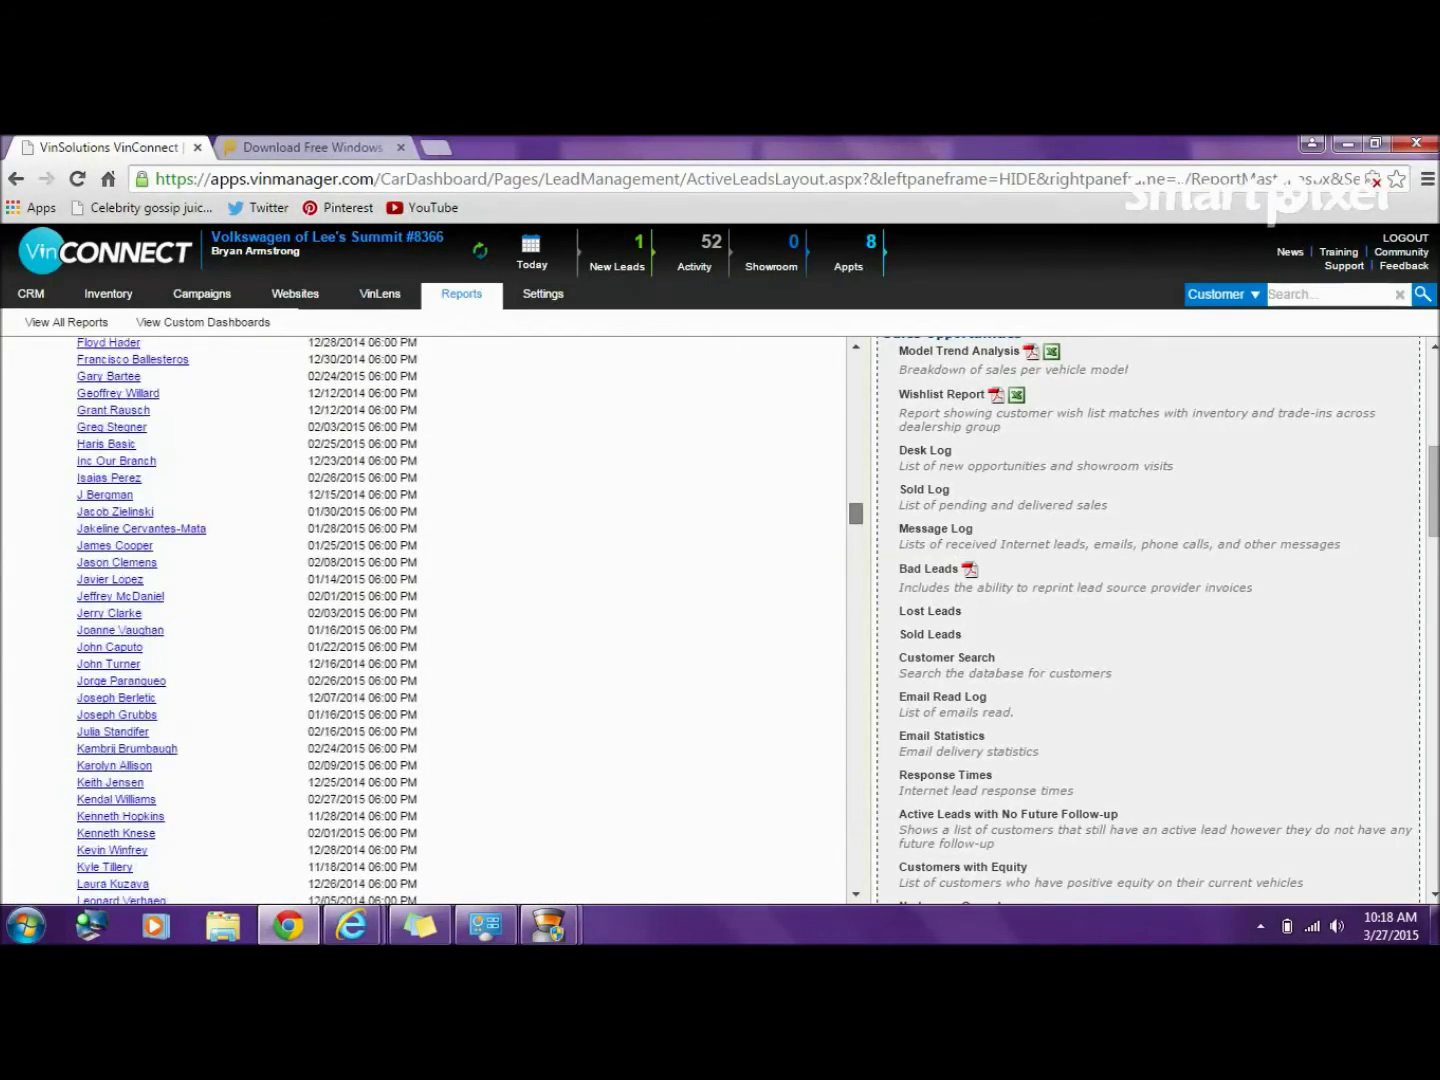
scroll(429, 620, "up", 3)
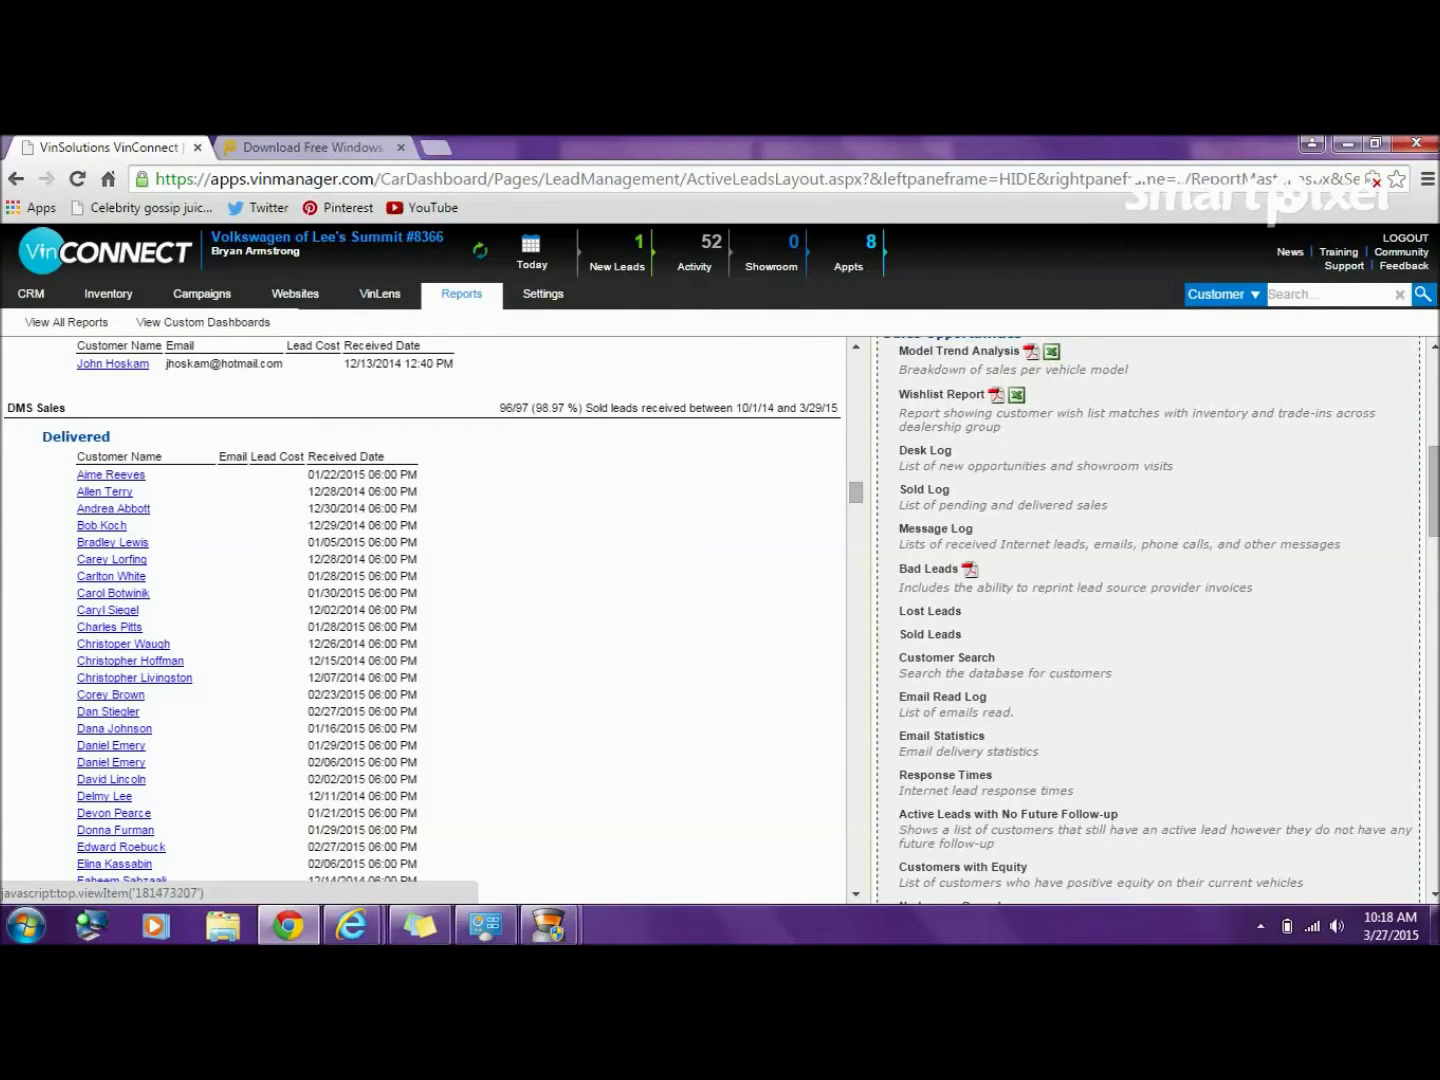
left_click(108, 609)
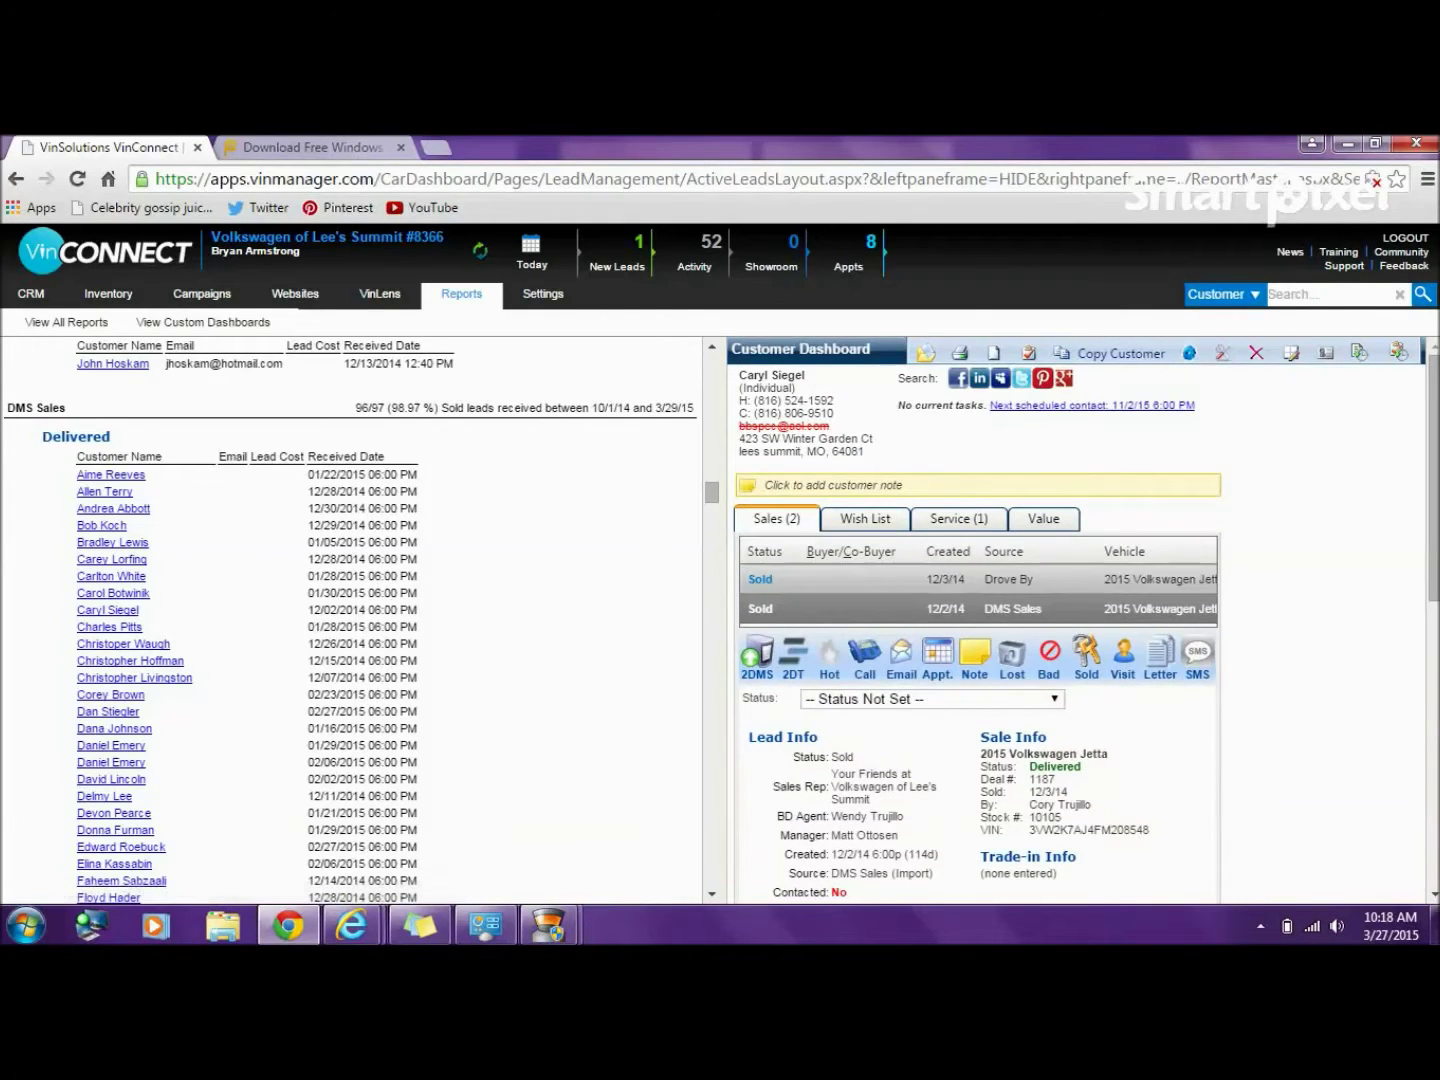
- Show the 12/3/14 Drove By sale and its Mark Sold details for the Jetta deal
scroll(1080, 620, "down", 3)
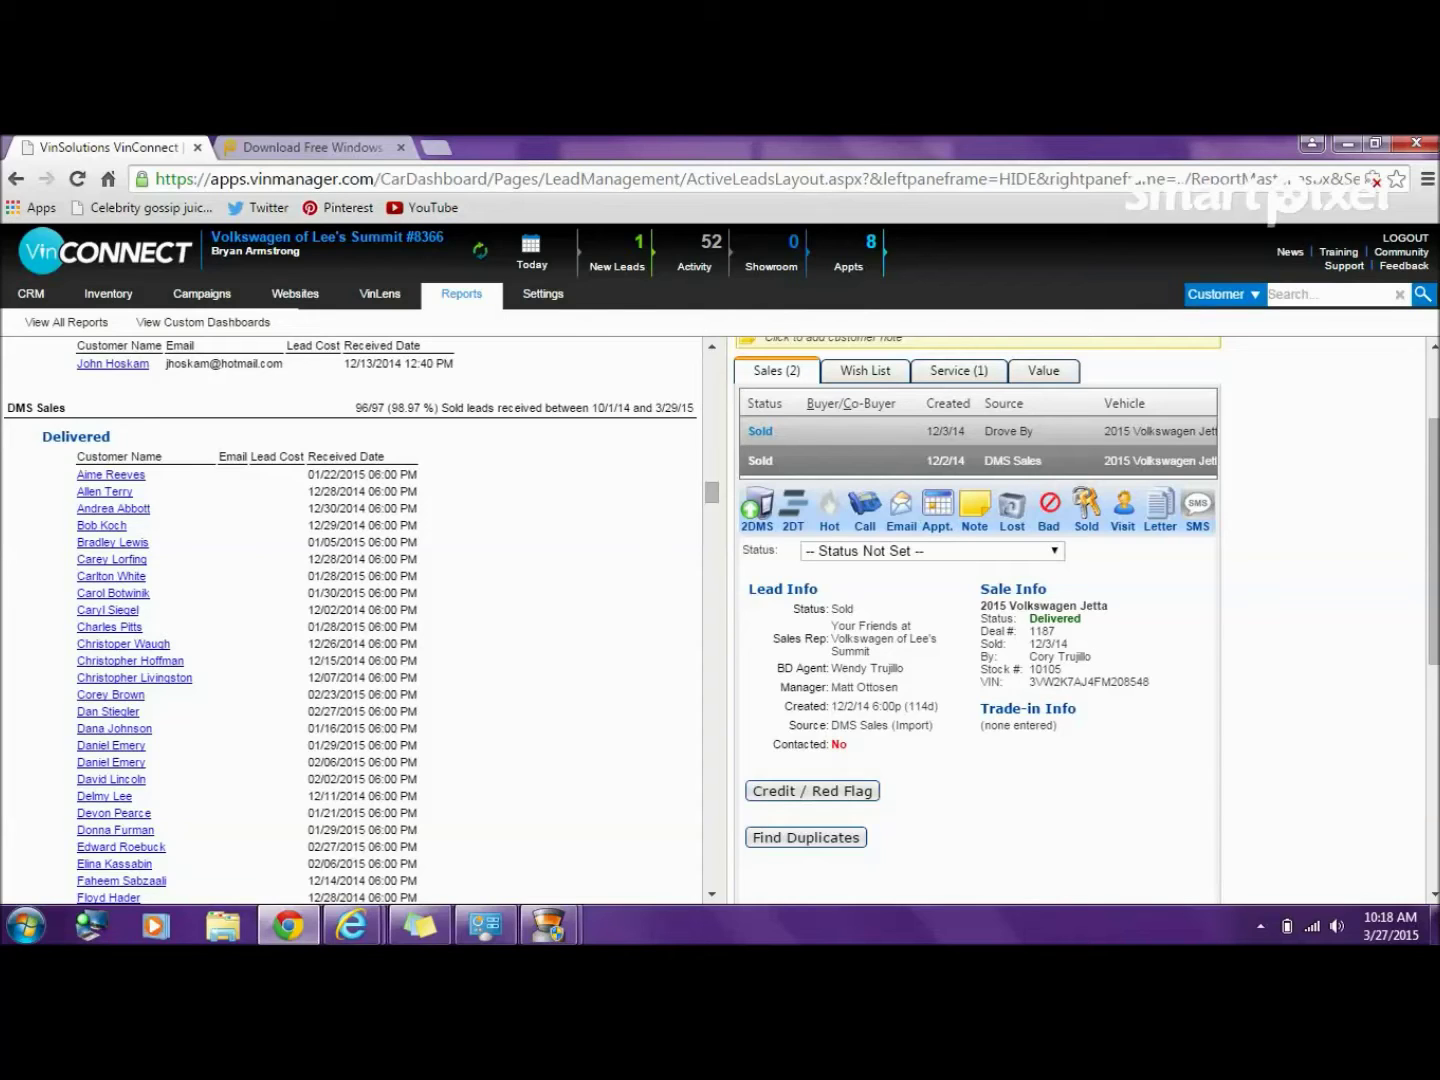
left_click(851, 431)
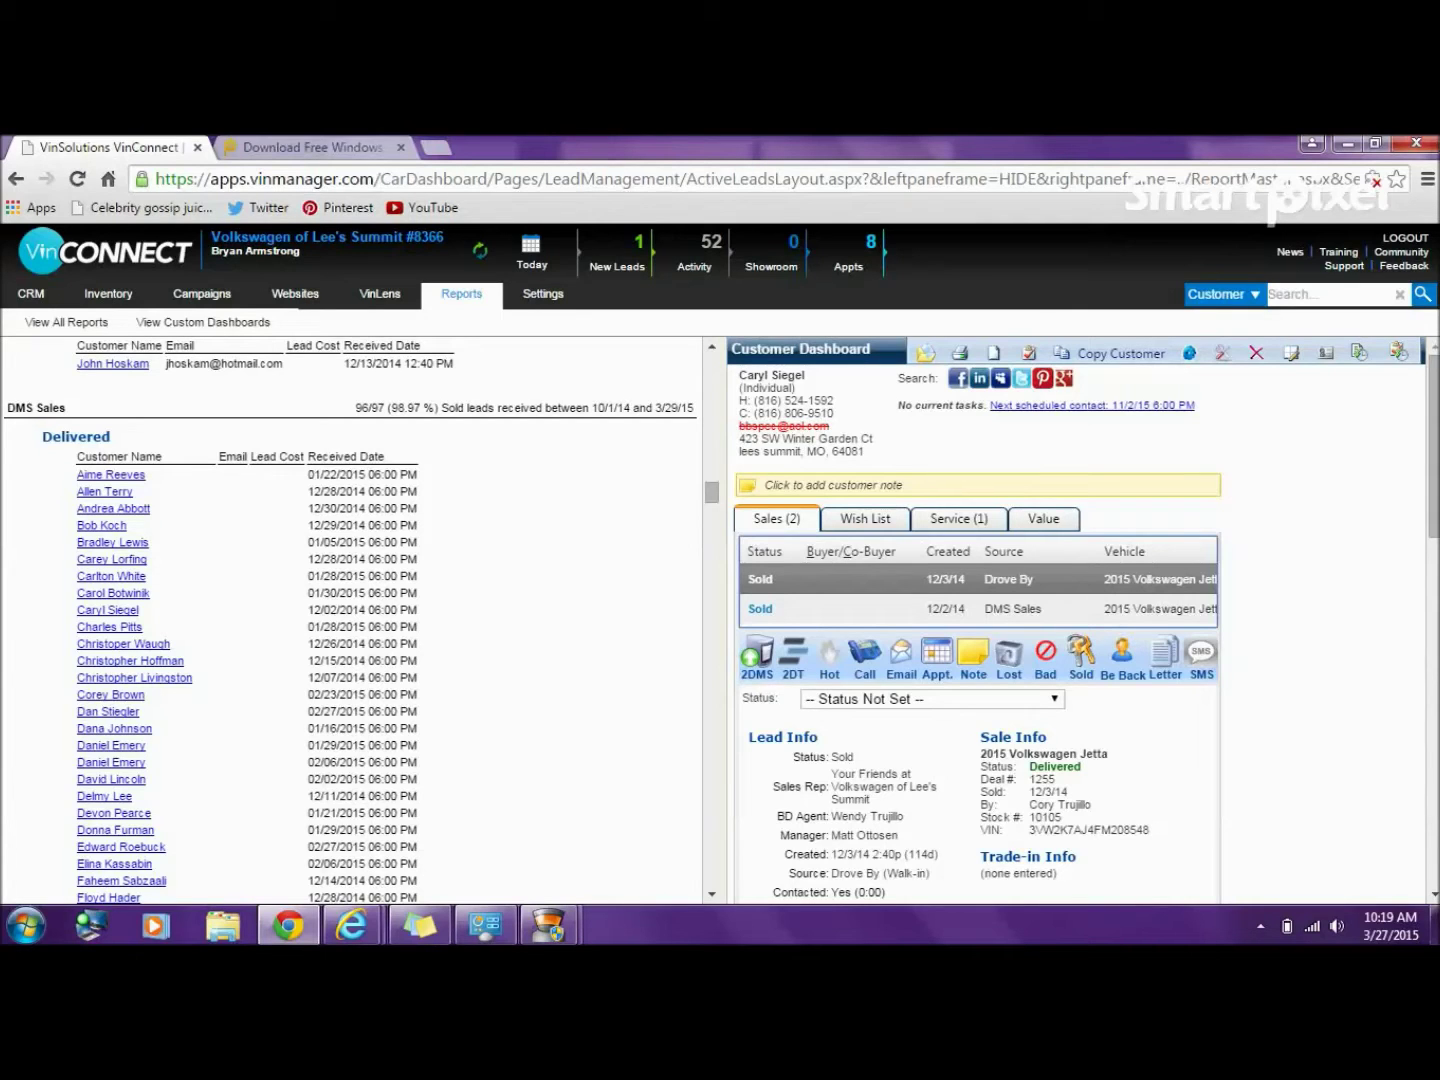
scroll(1090, 700, "down", 2)
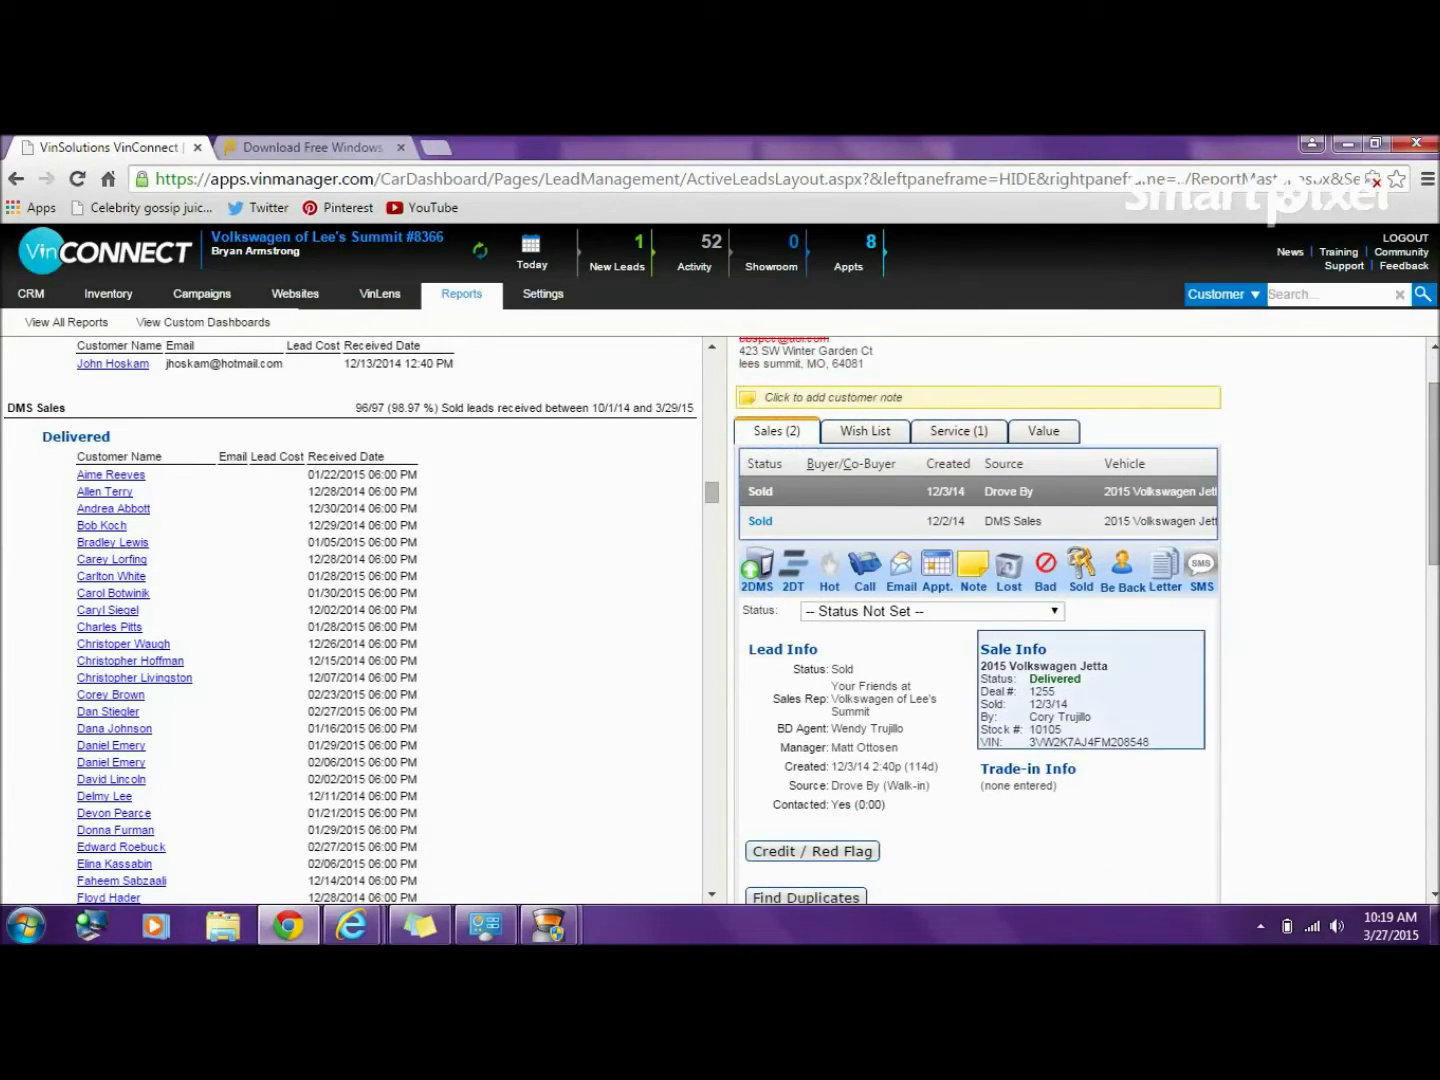
left_click(1091, 690)
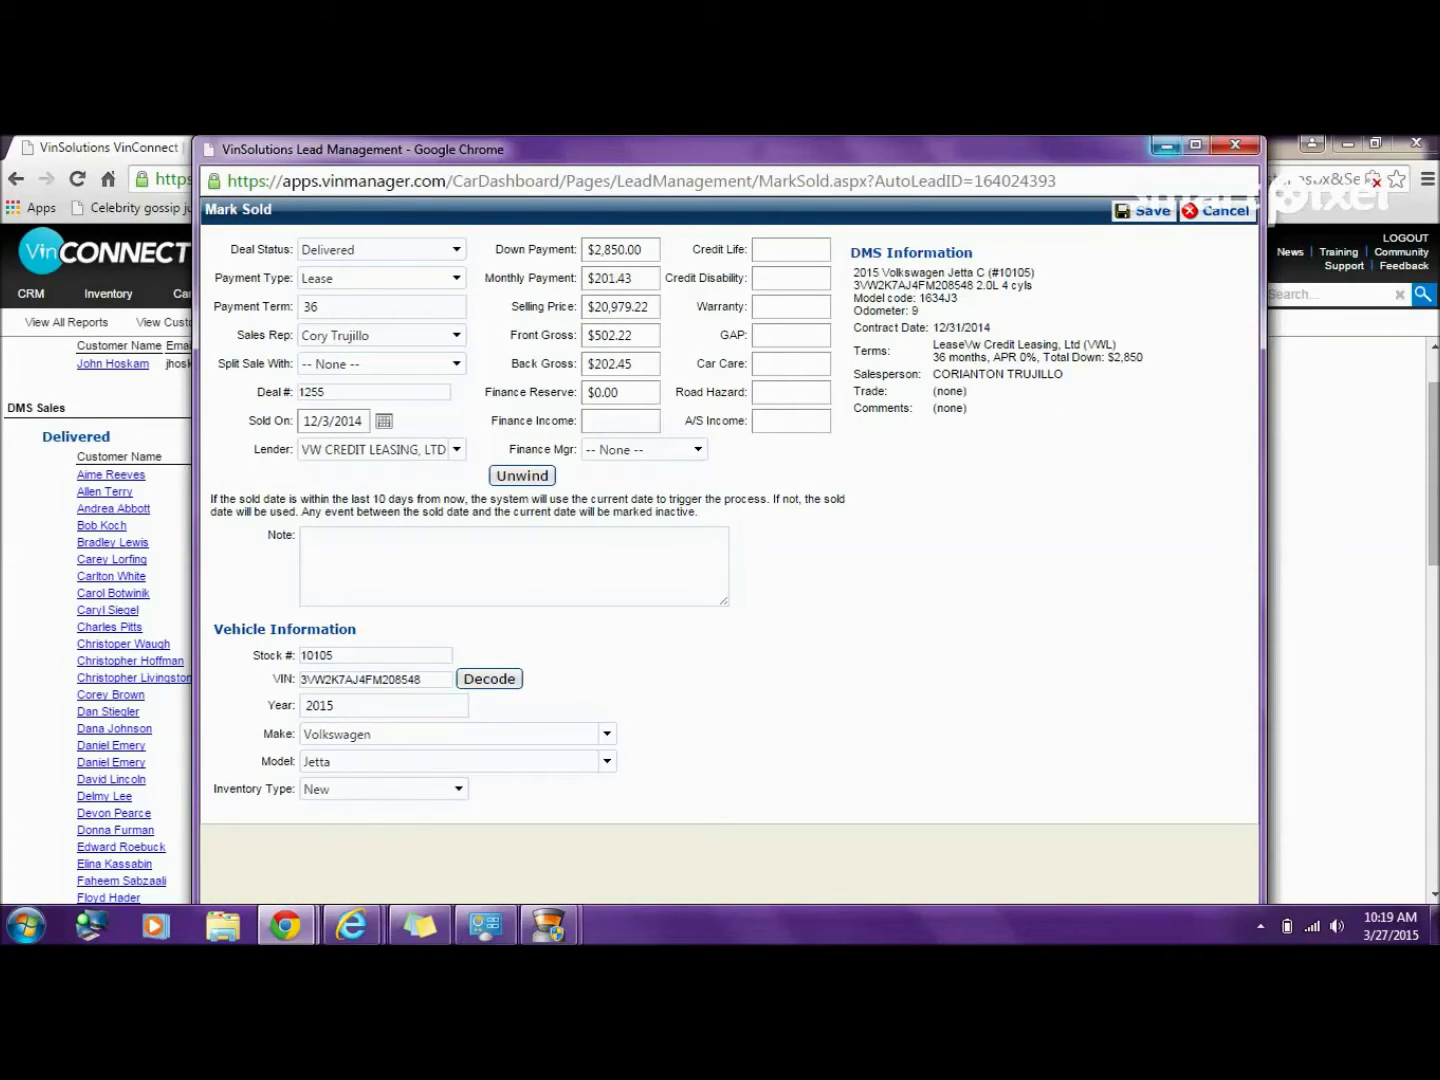
- Close the deal details window and review the 12/2/14 DMS Sales lead
left_click(1165, 146)
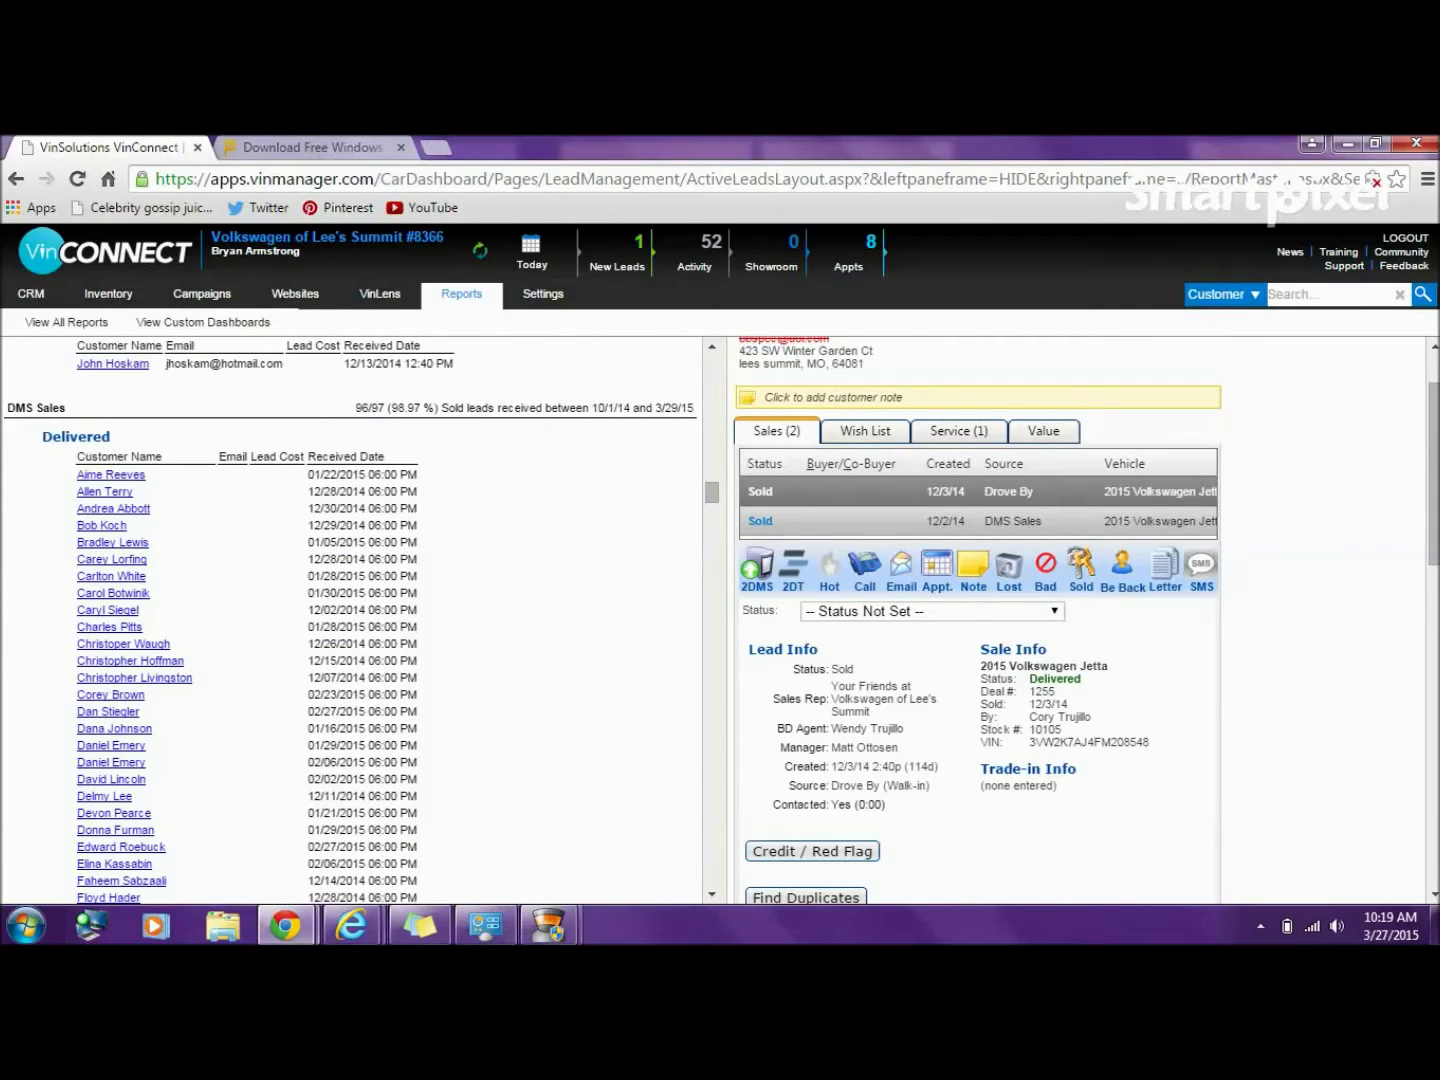
left_click(980, 521)
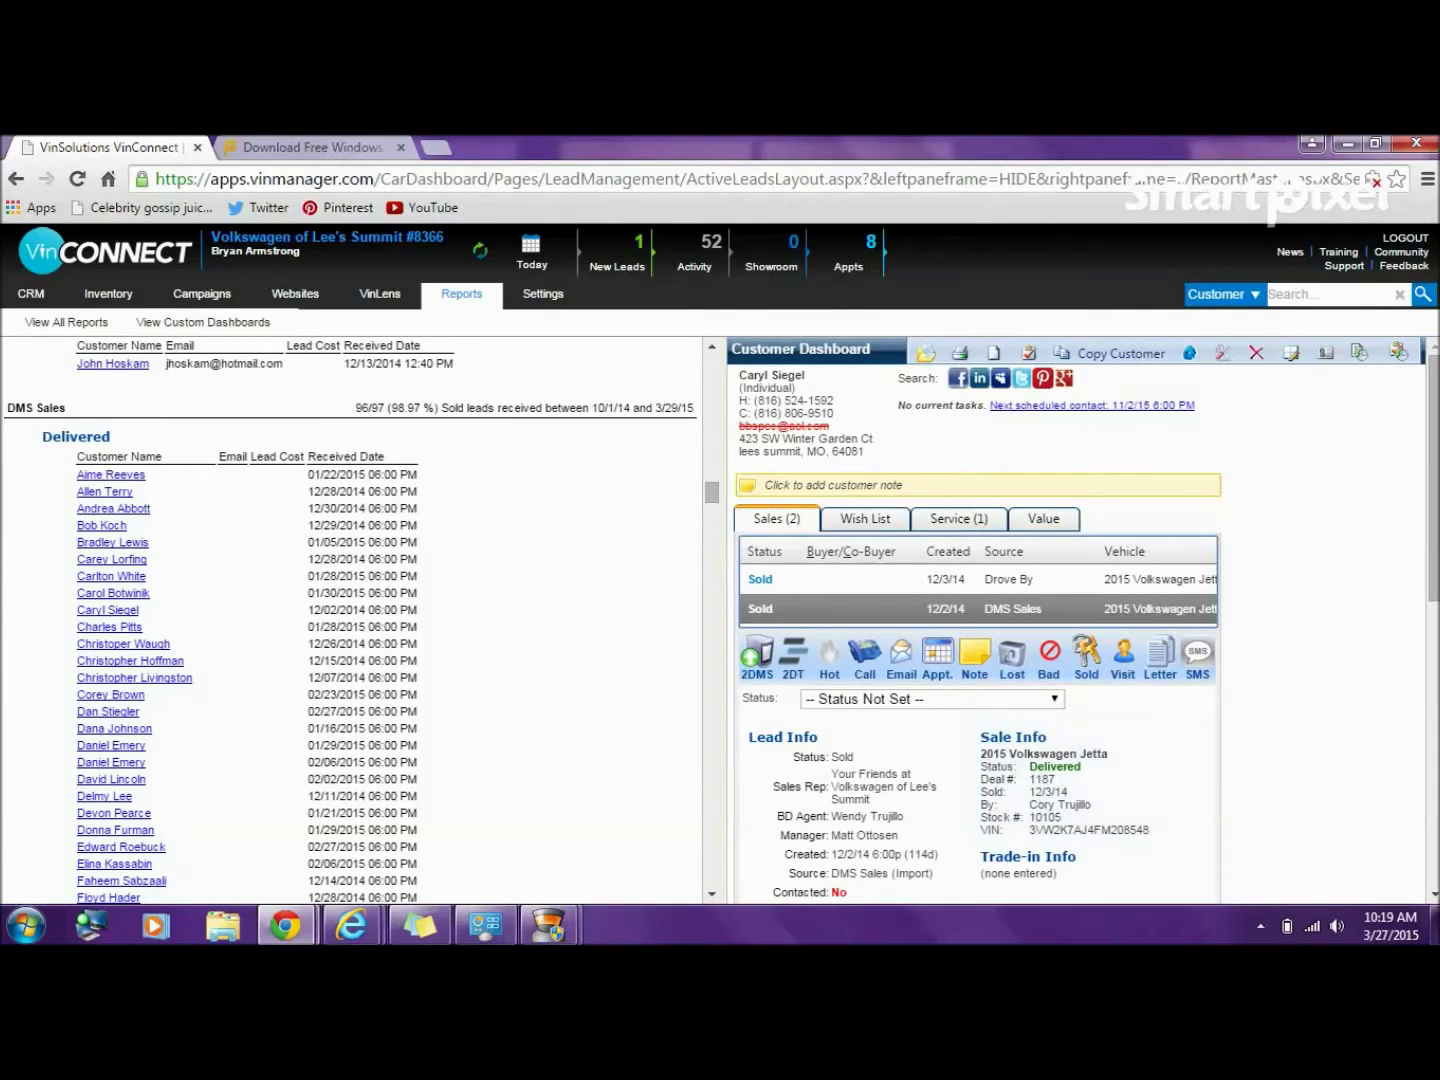
scroll(1080, 620, "down", 1)
scroll(1080, 620, "up", 1)
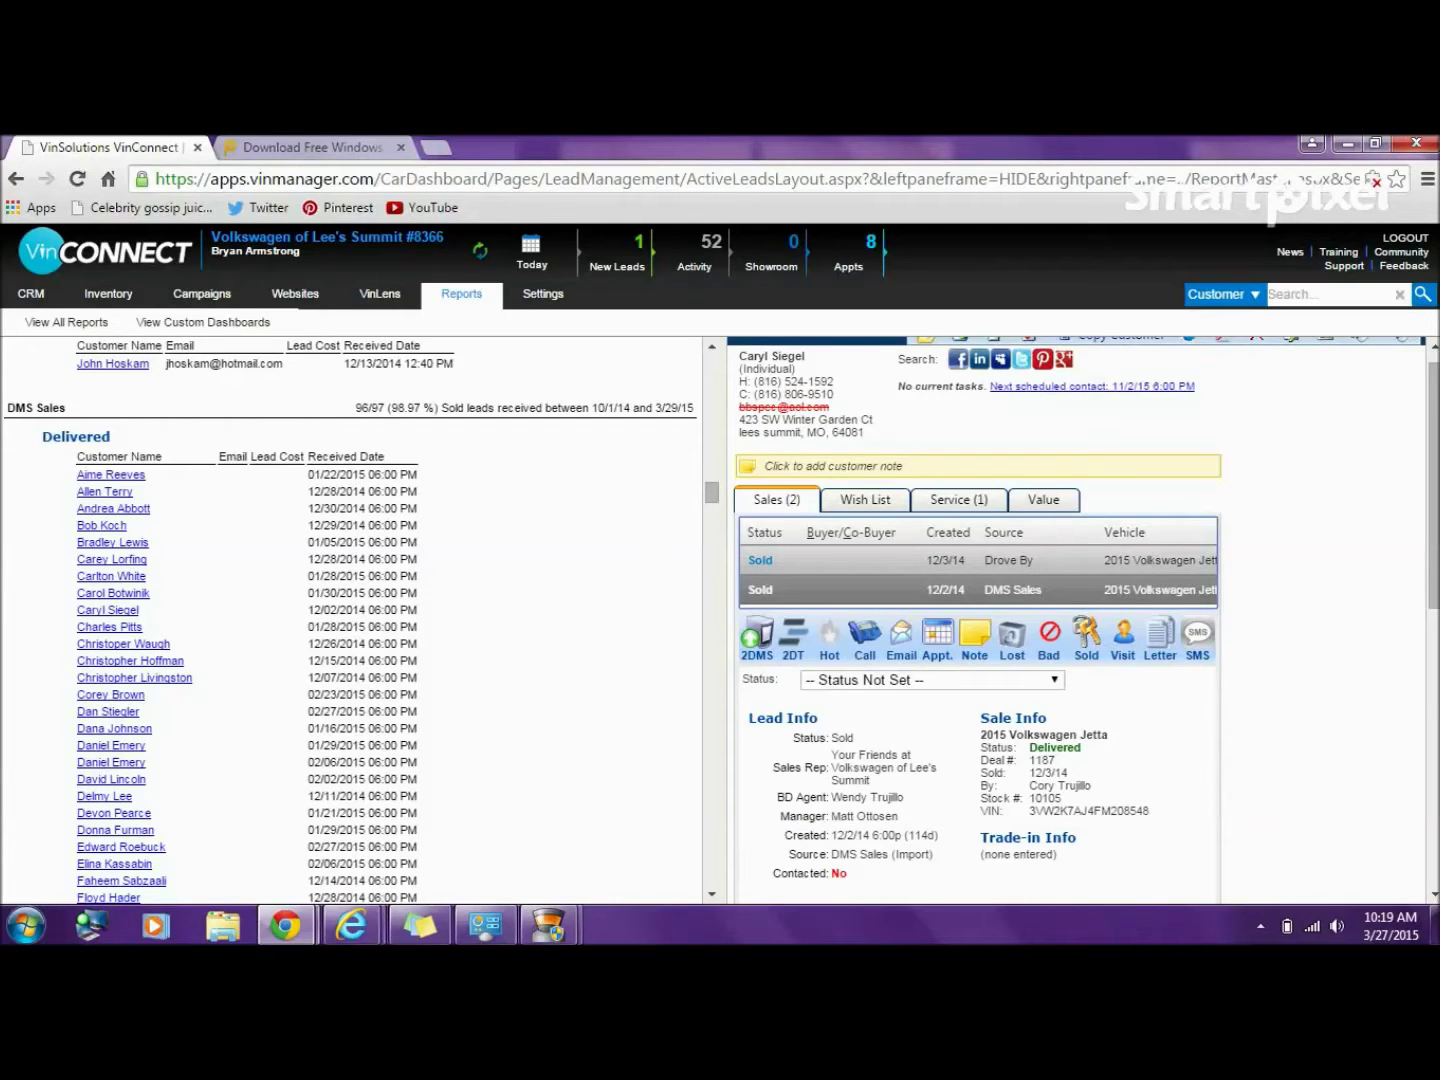
- Show the 12/3/14 Drove By lead, dismiss the 360 Total Security popup, and open its Lead Edit Screen
left_click(851, 561)
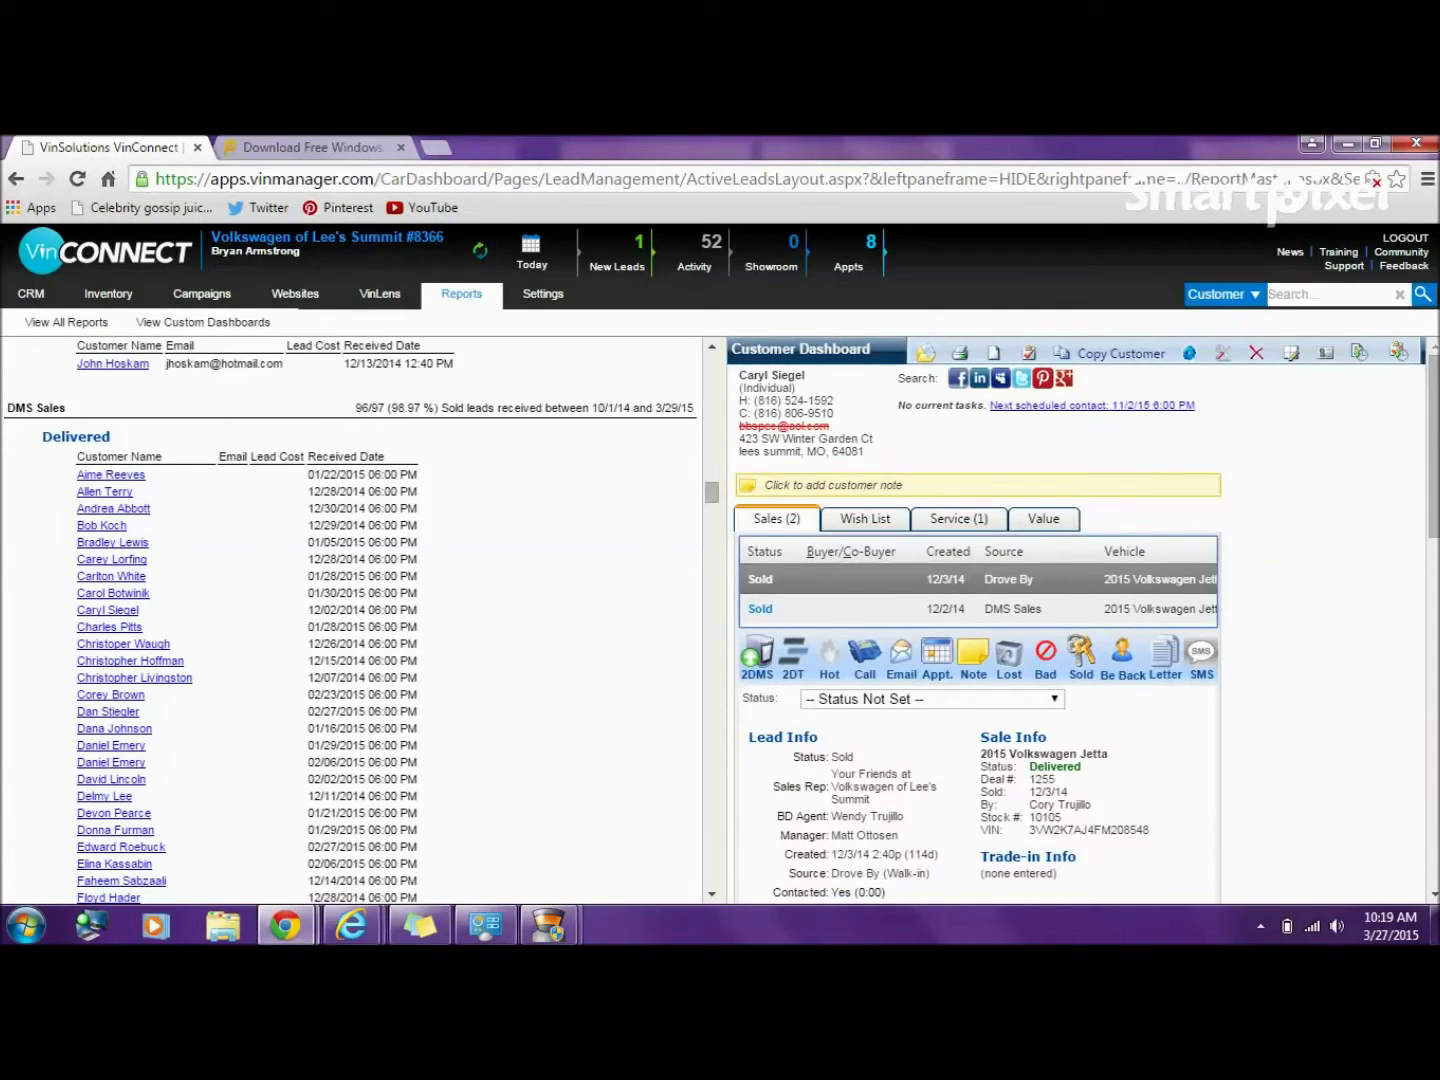
scroll(1076, 620, "down", 3)
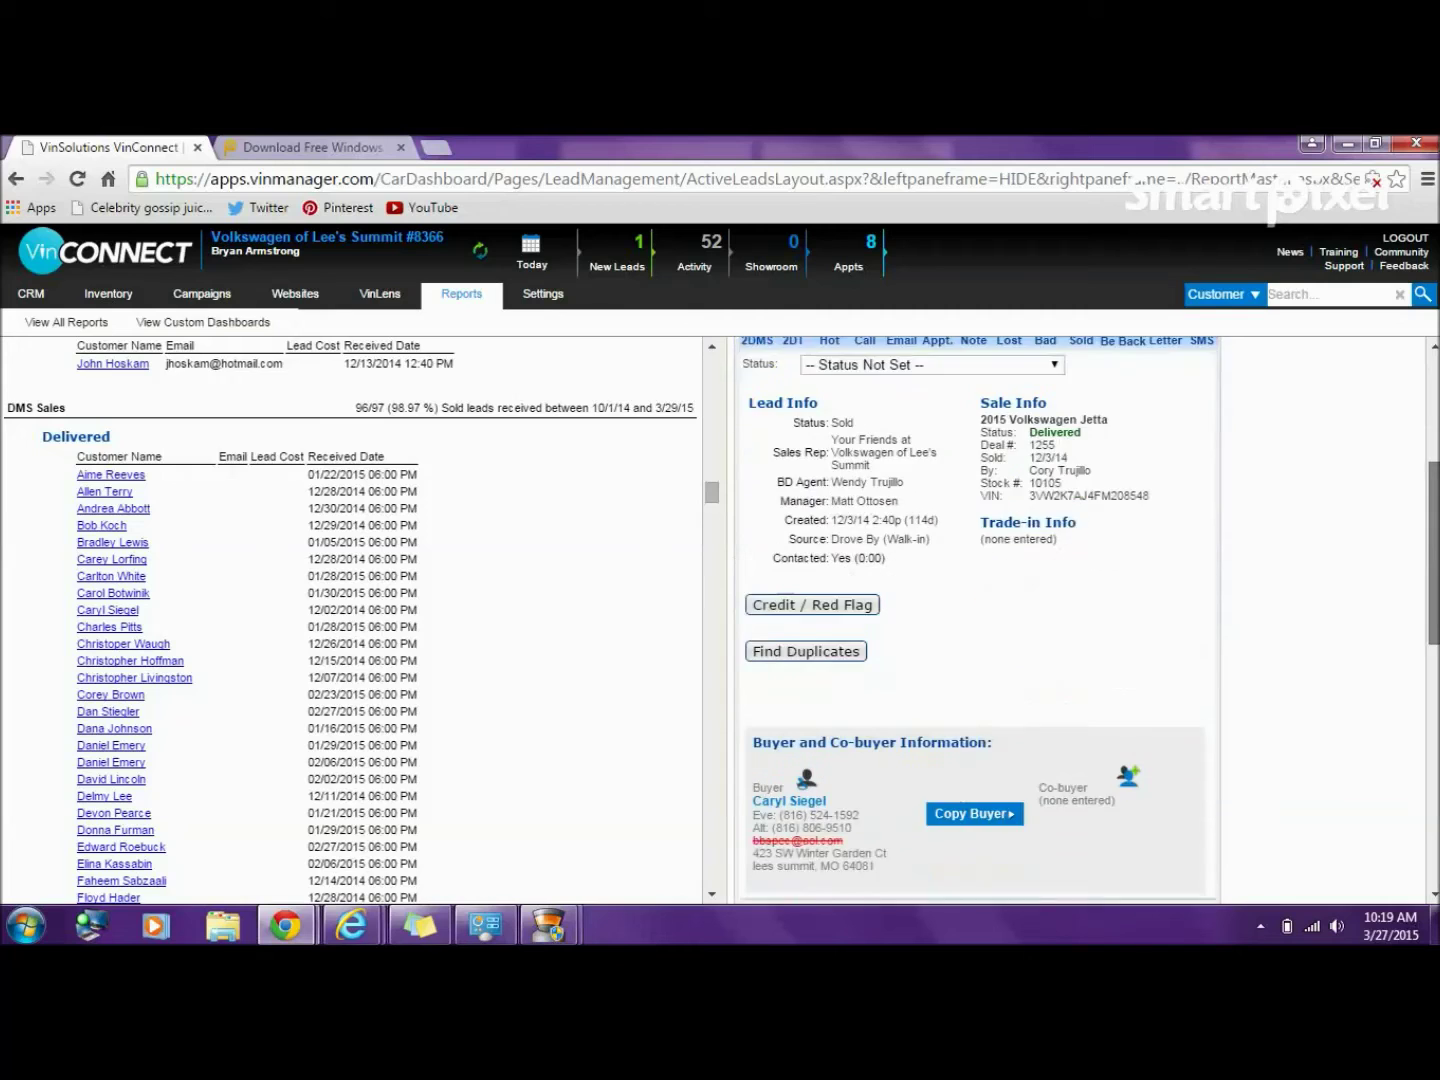
scroll(1075, 620, "down", 3)
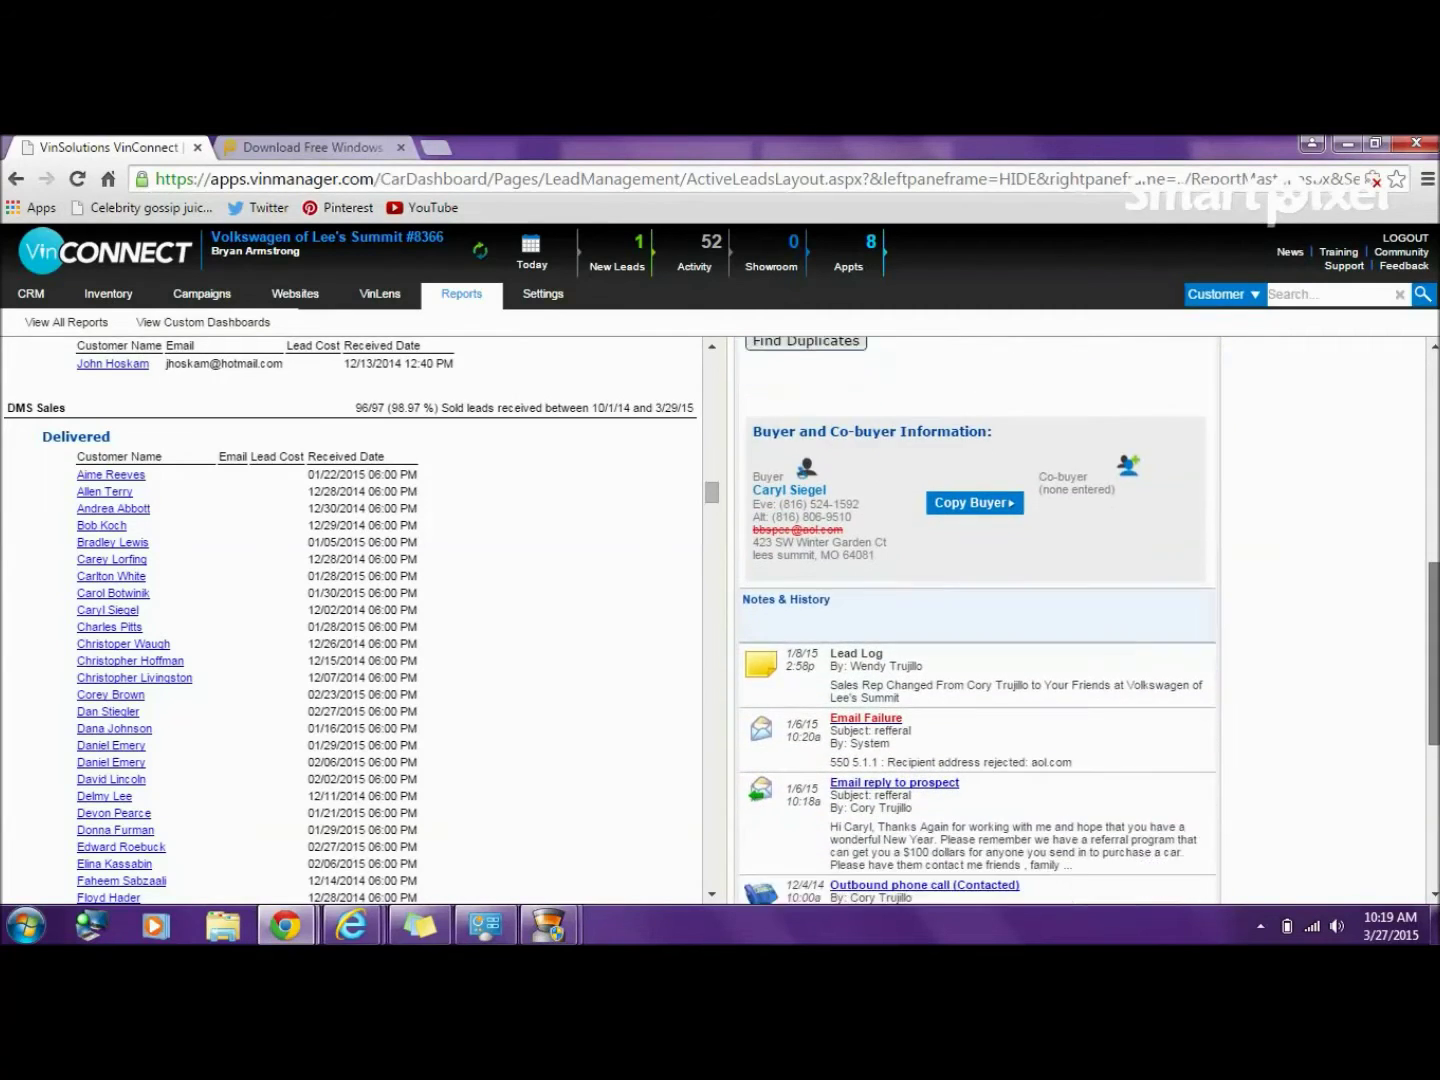
scroll(978, 620, "down", 2)
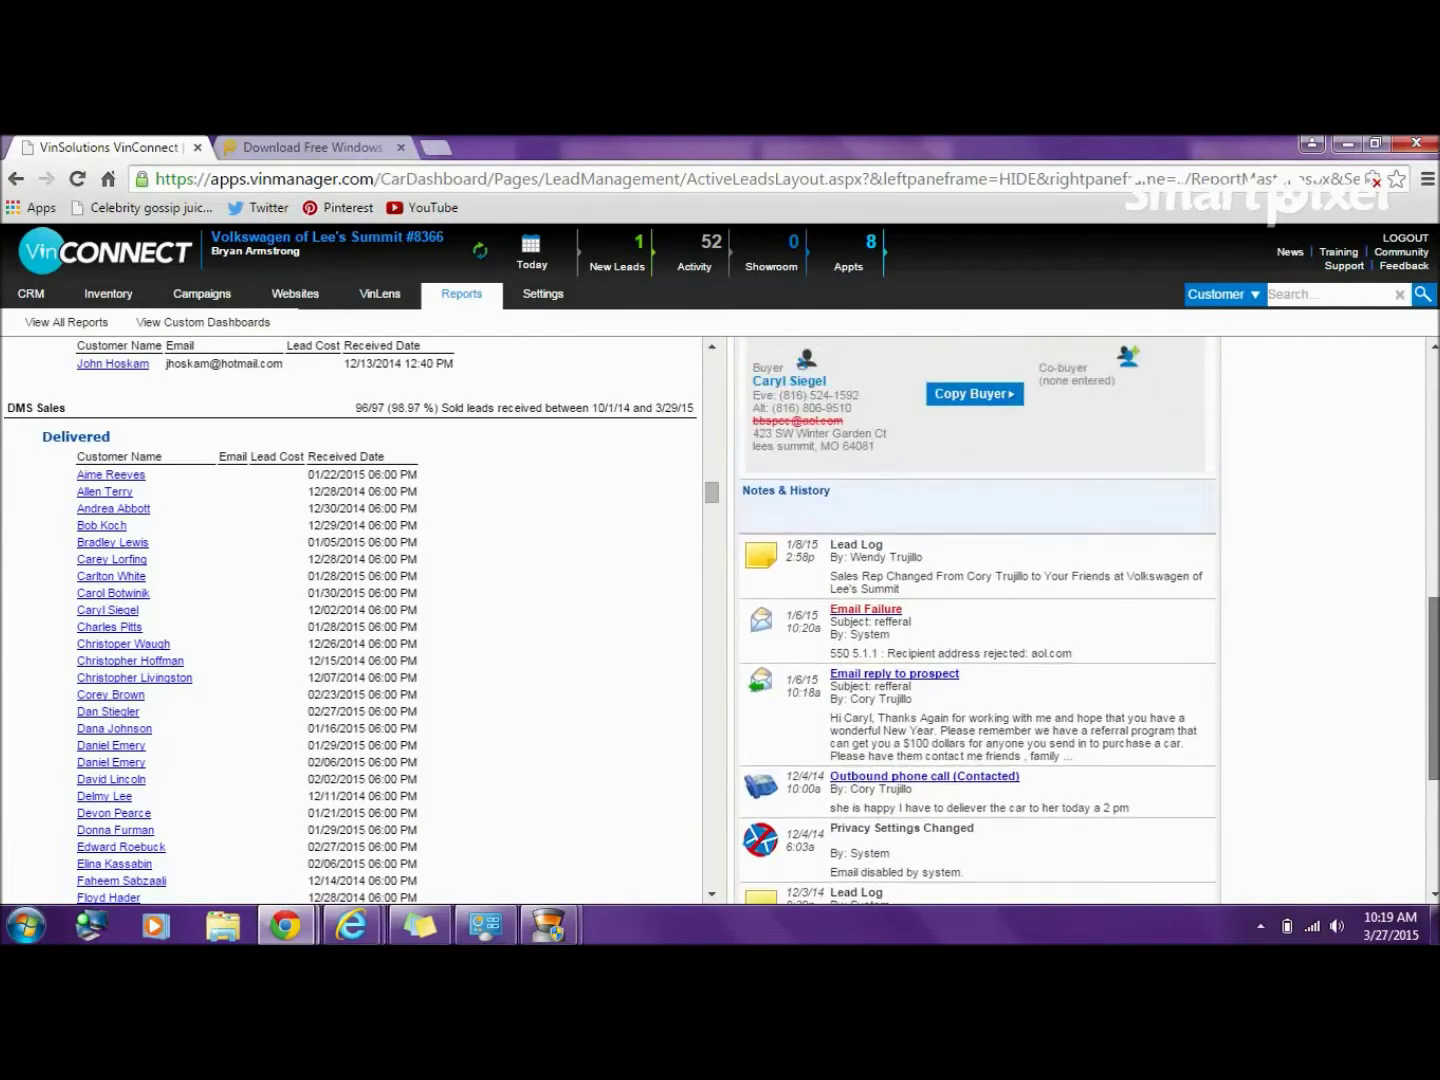
scroll(977, 620, "up", 8)
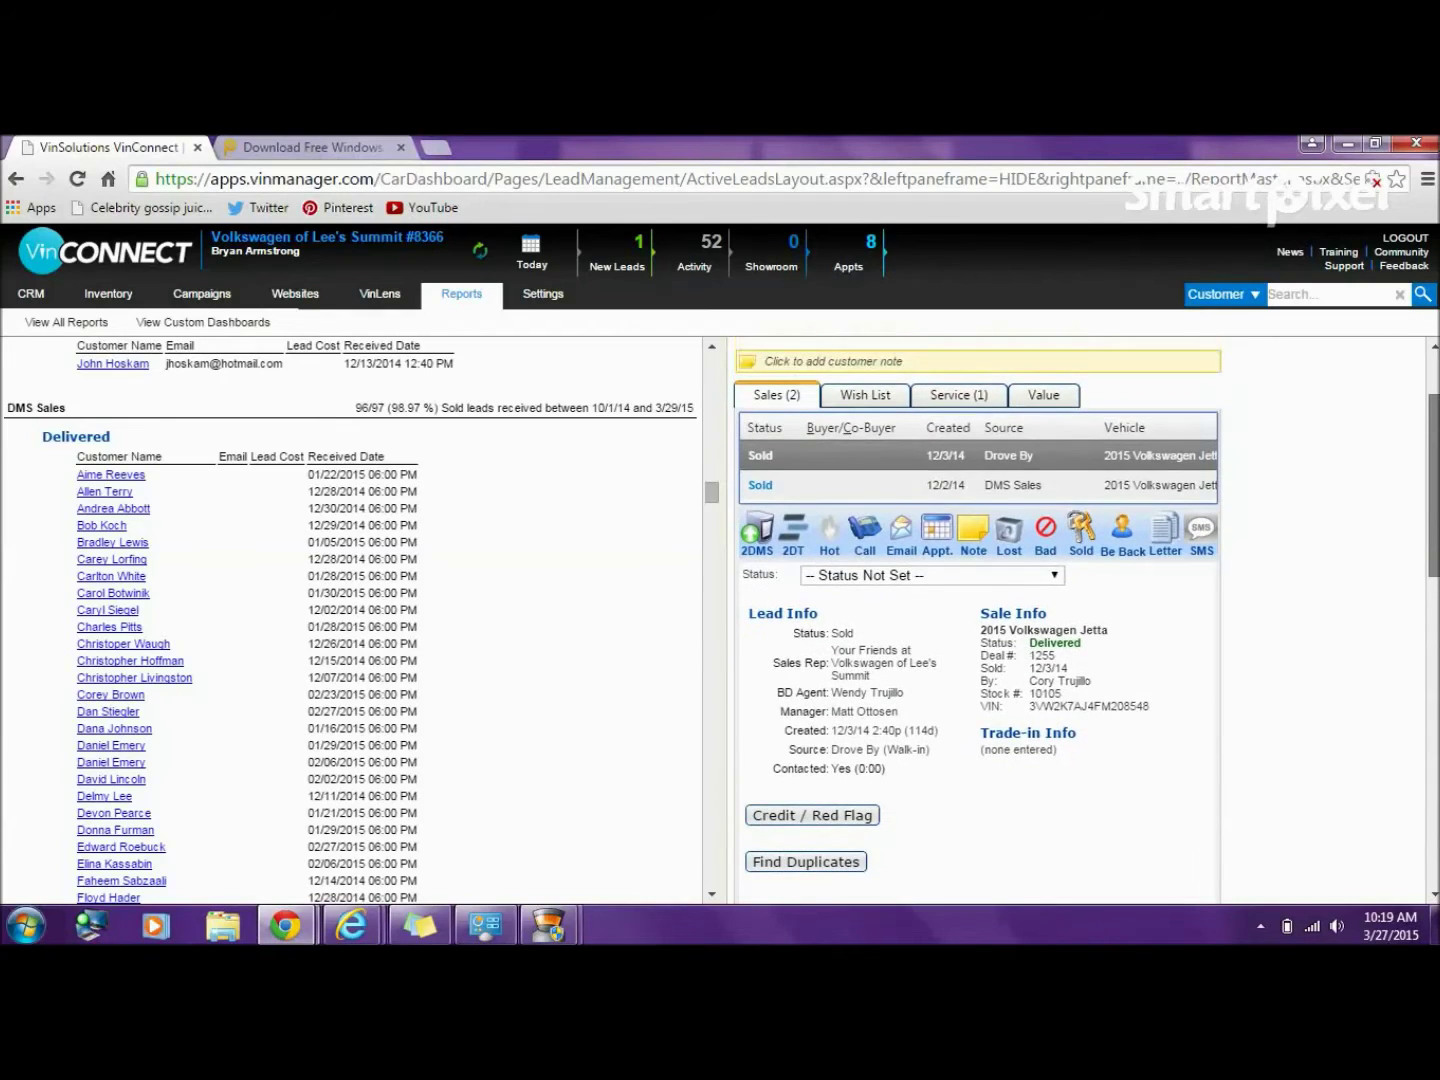
scroll(978, 620, "down", 1)
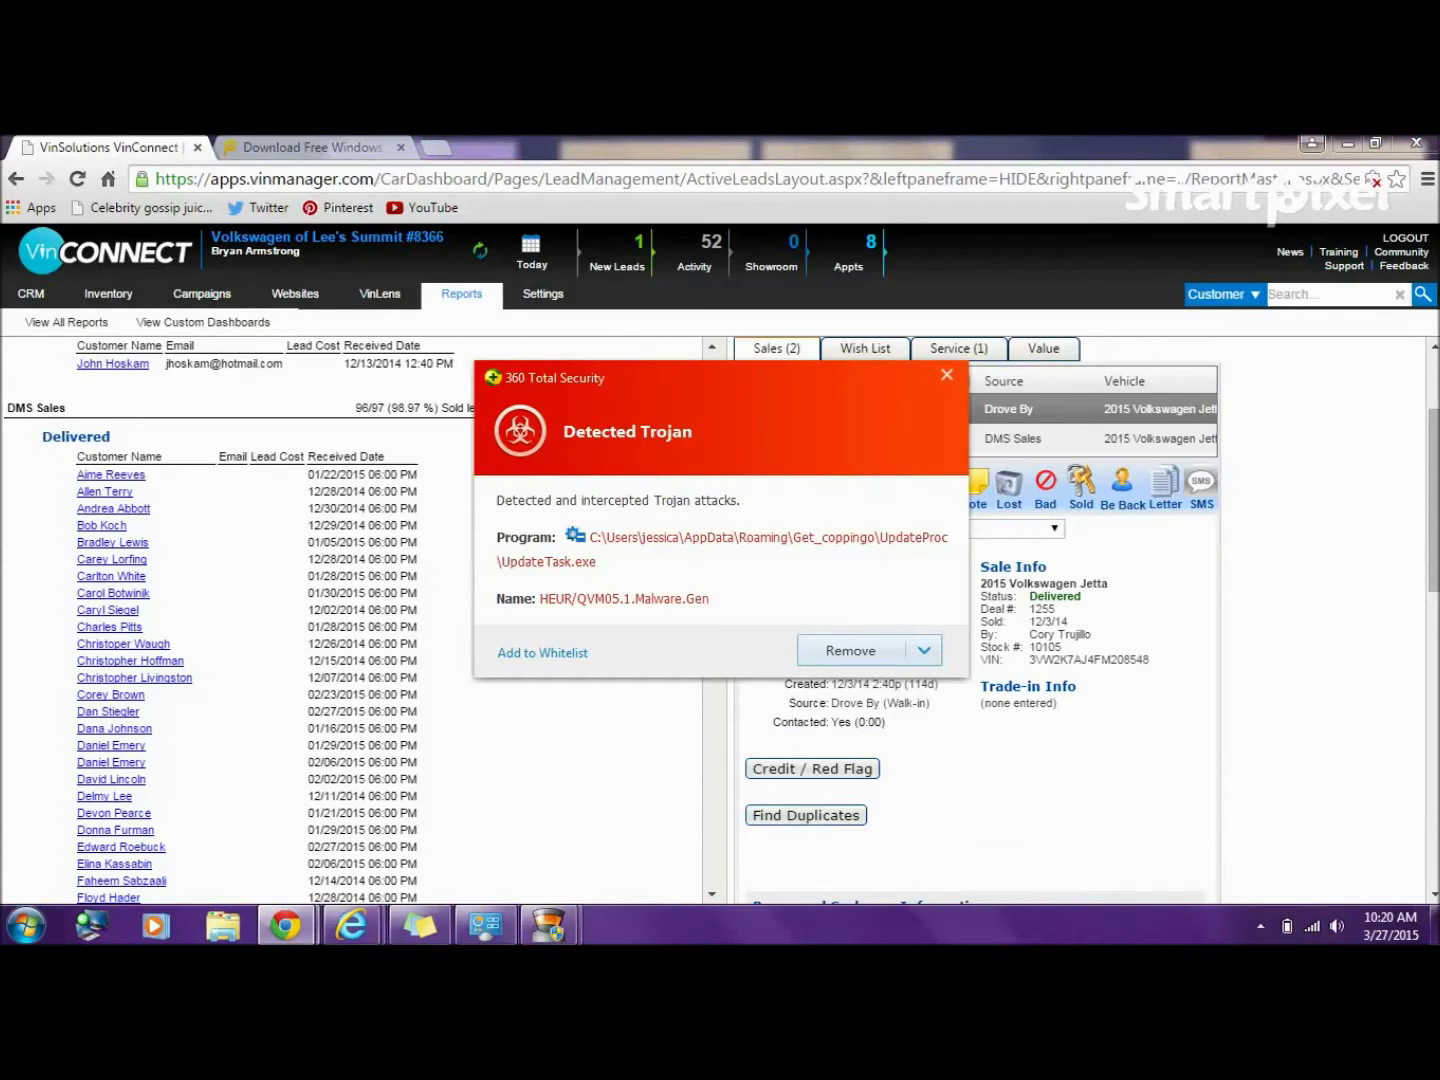
left_click(948, 373)
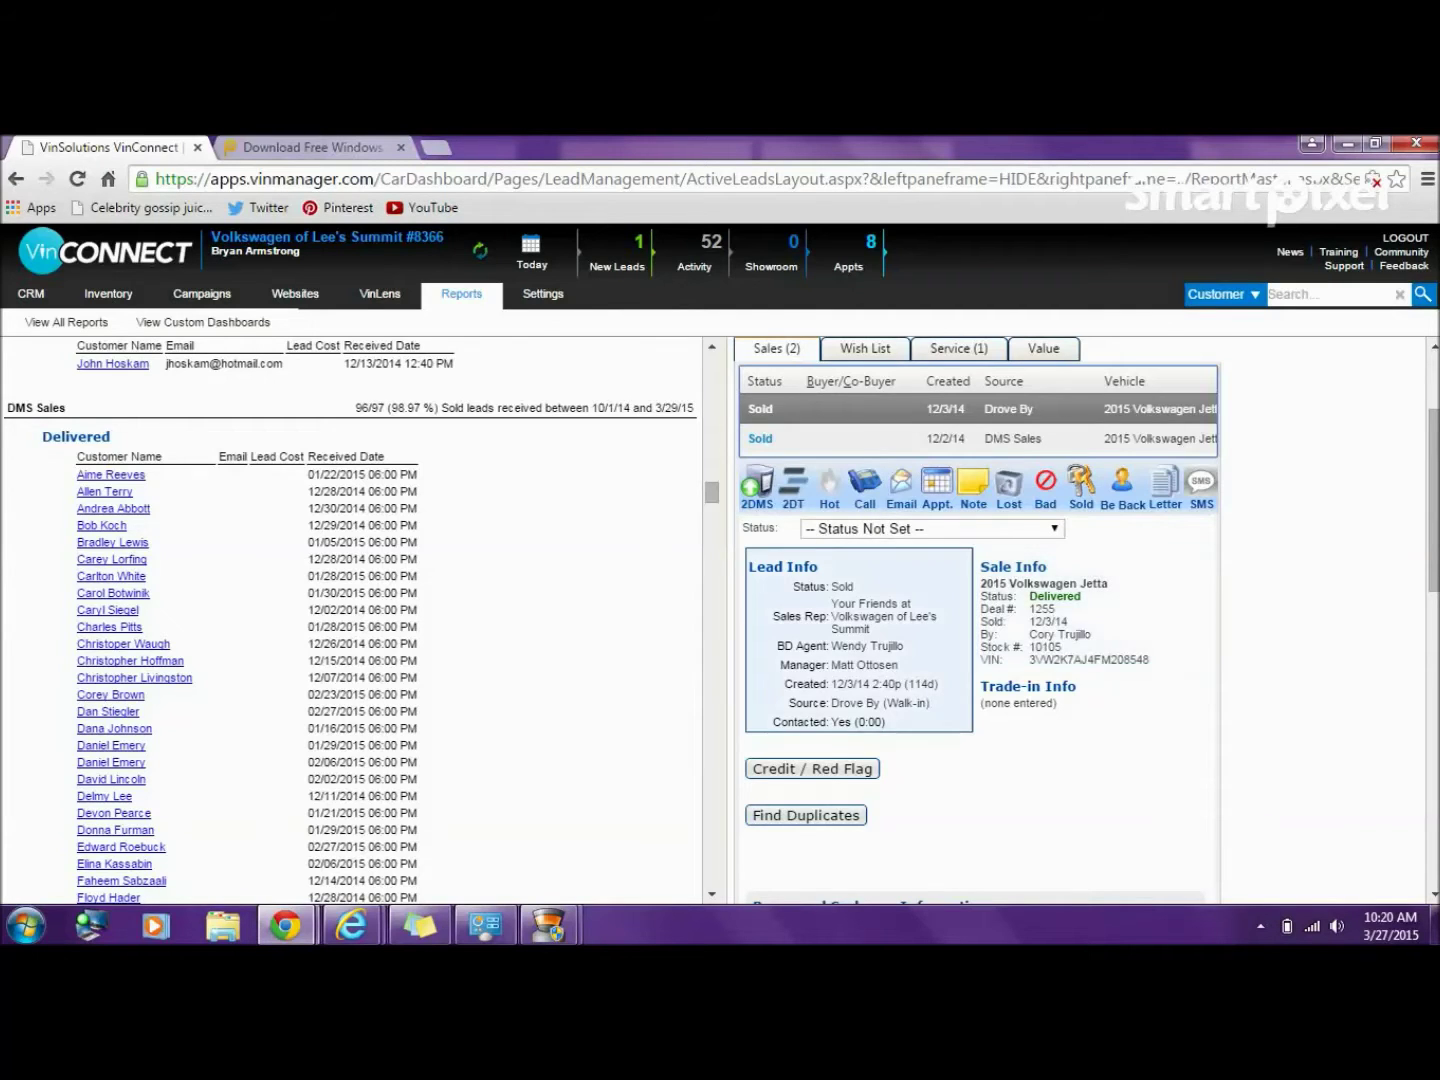
left_click(860, 640)
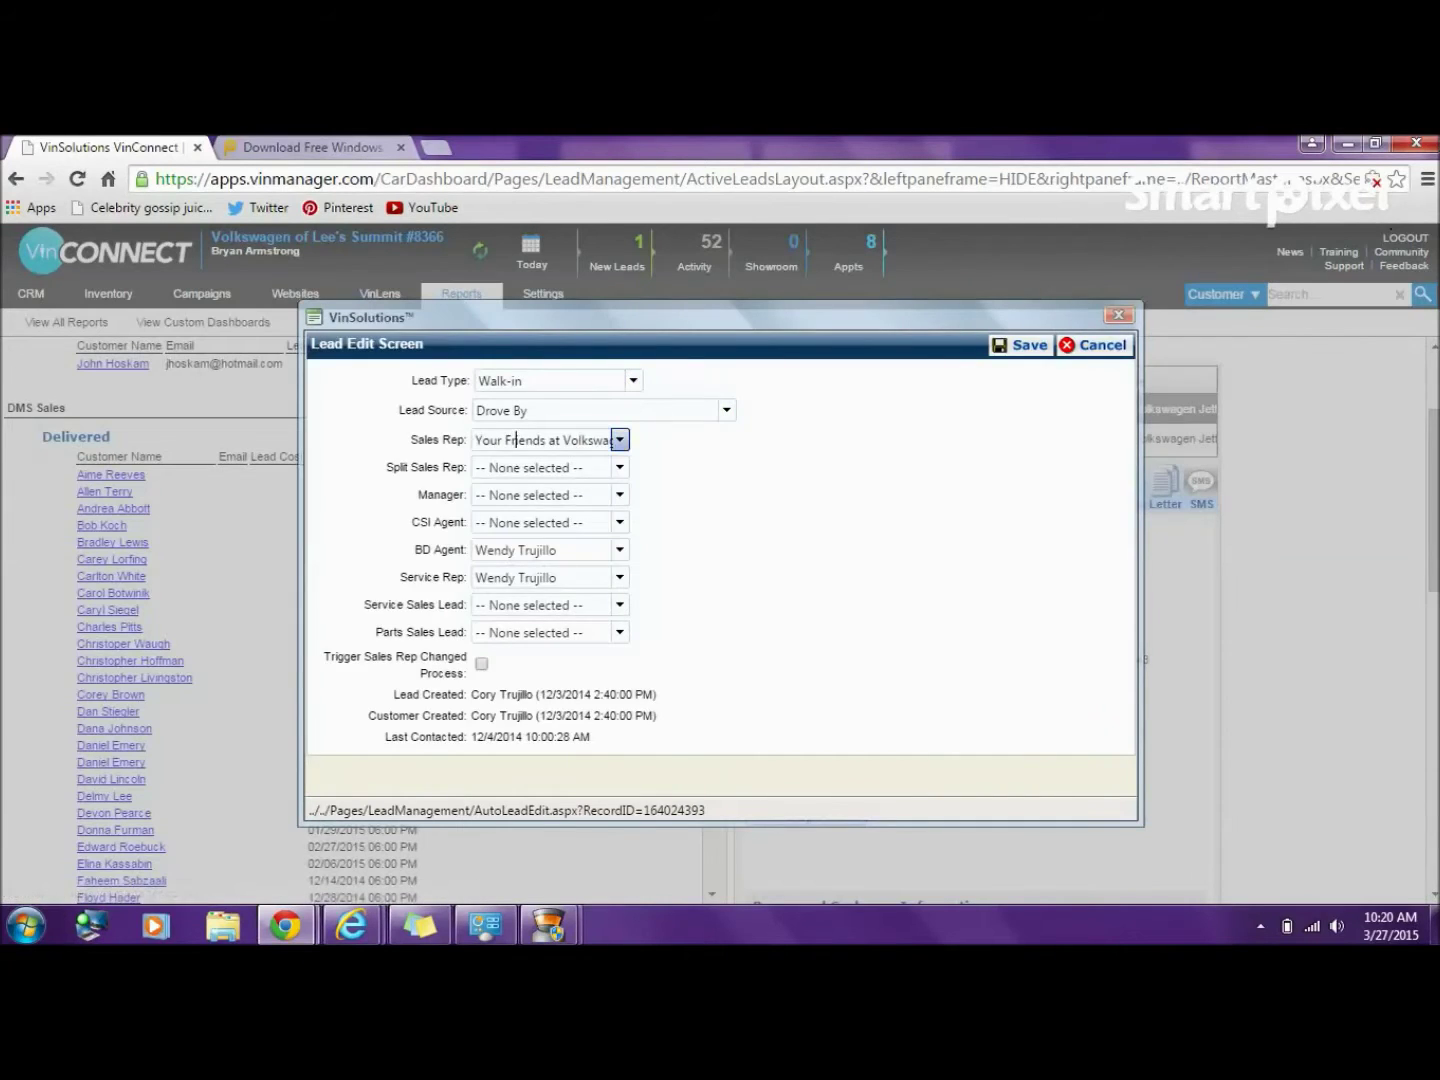
- Assign the delivering salesperson as both Sales Rep and Manager on the Jetta lead and save
left_click(620, 440)
scroll(540, 502, "up", 1)
scroll(540, 506, "up", 6)
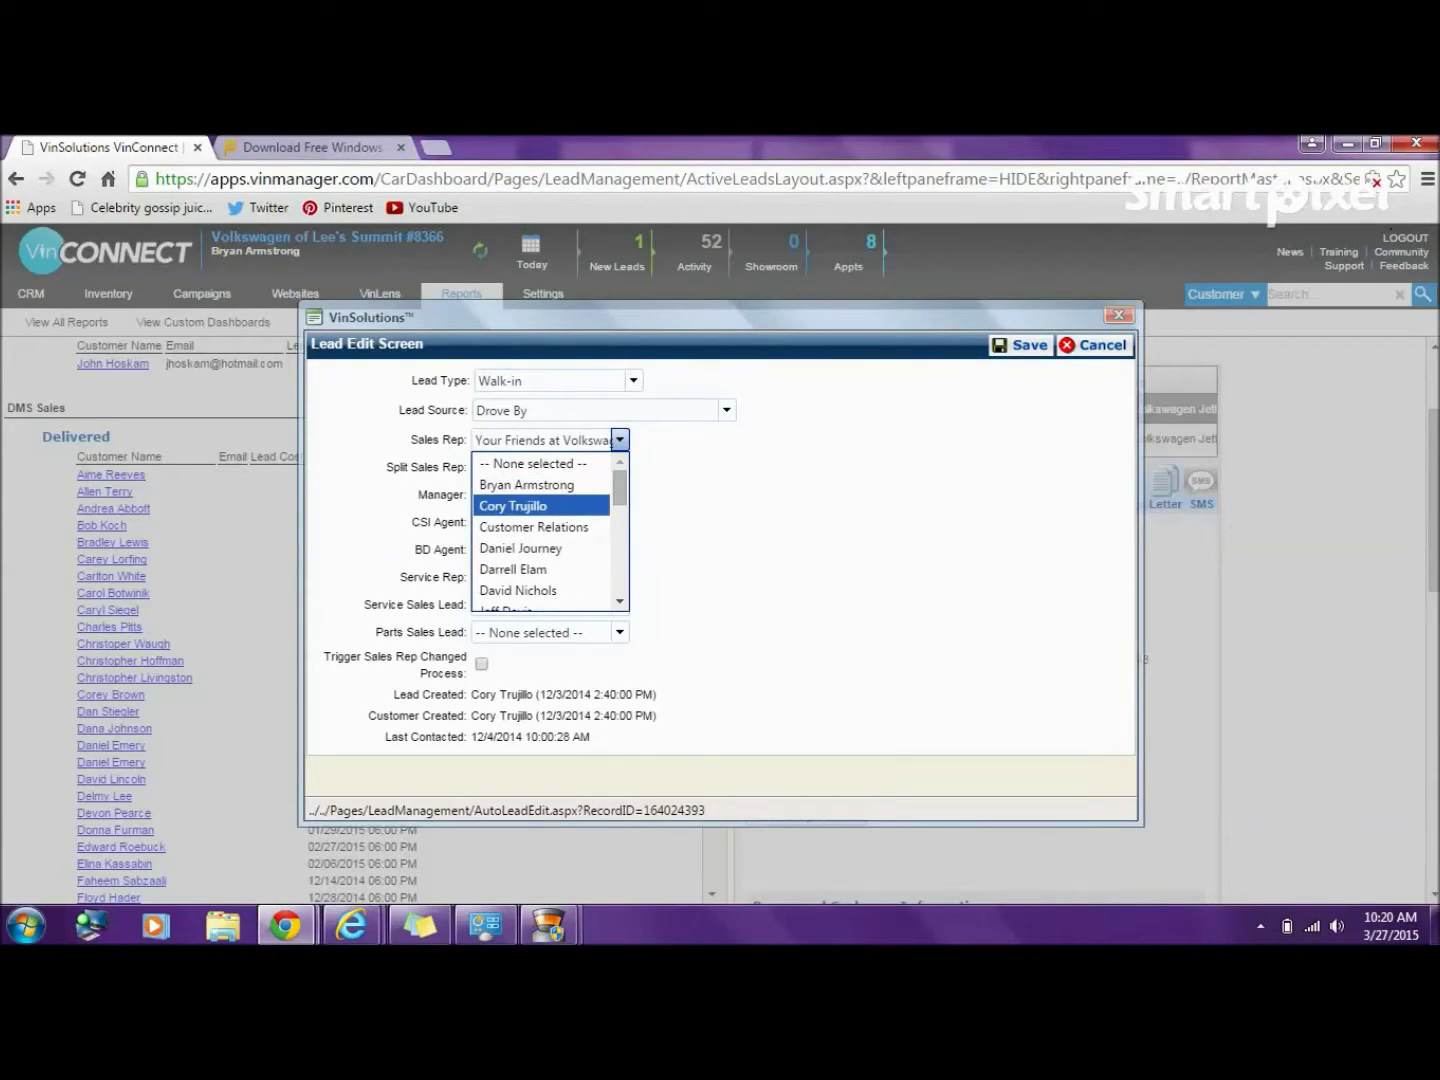
left_click(540, 506)
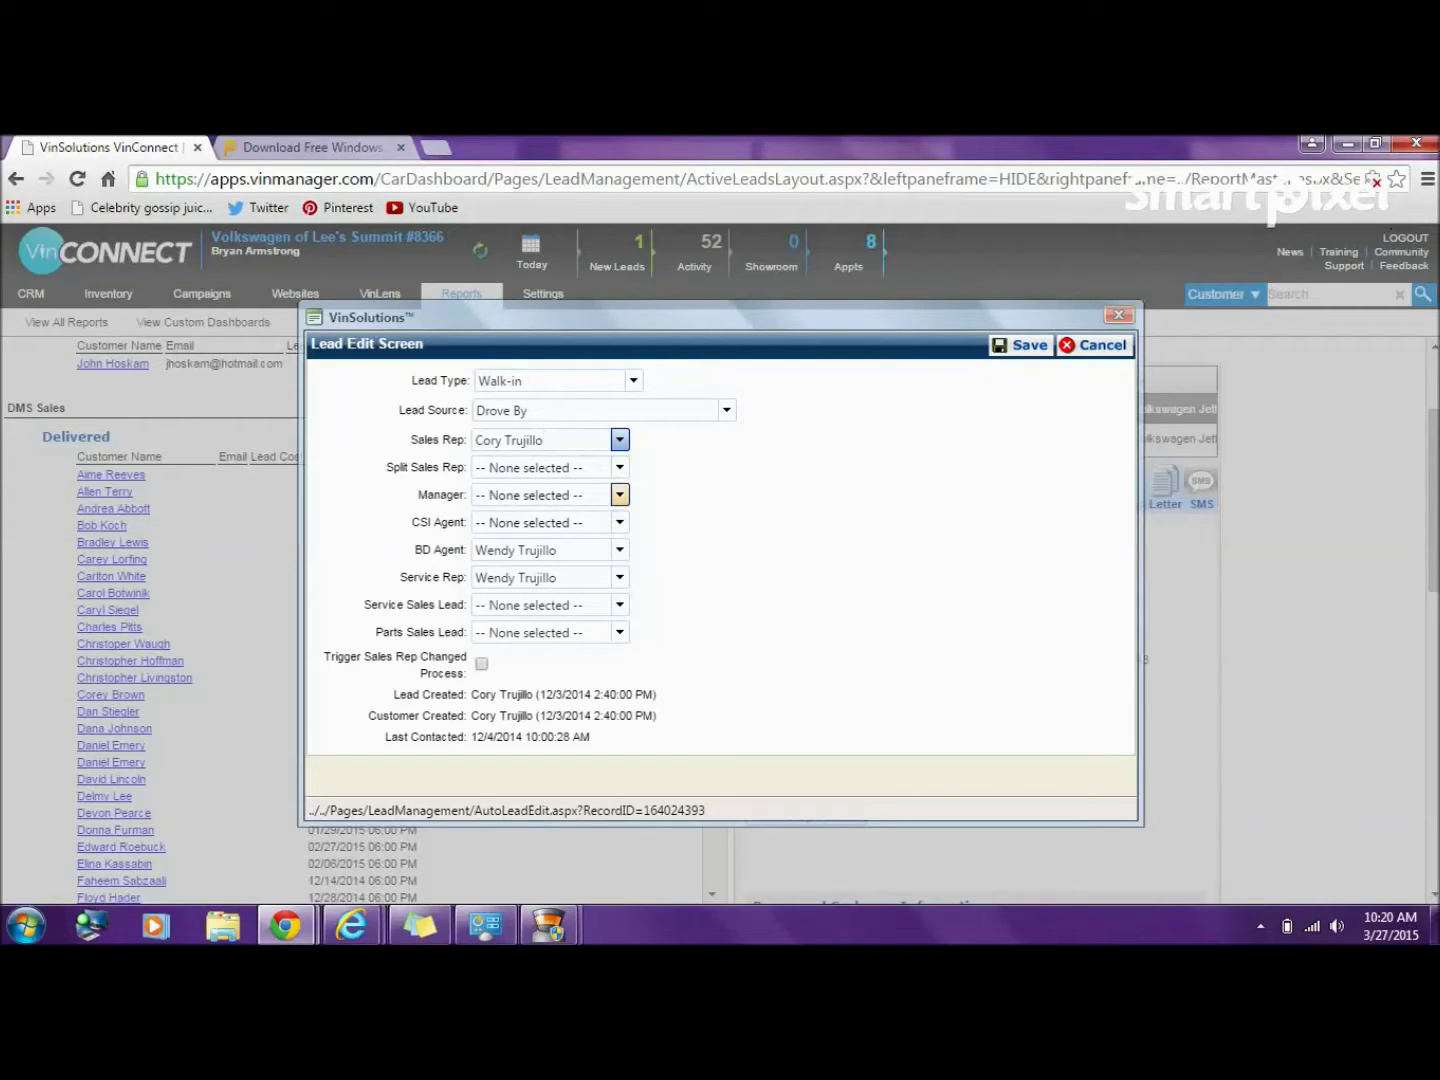
left_click(620, 495)
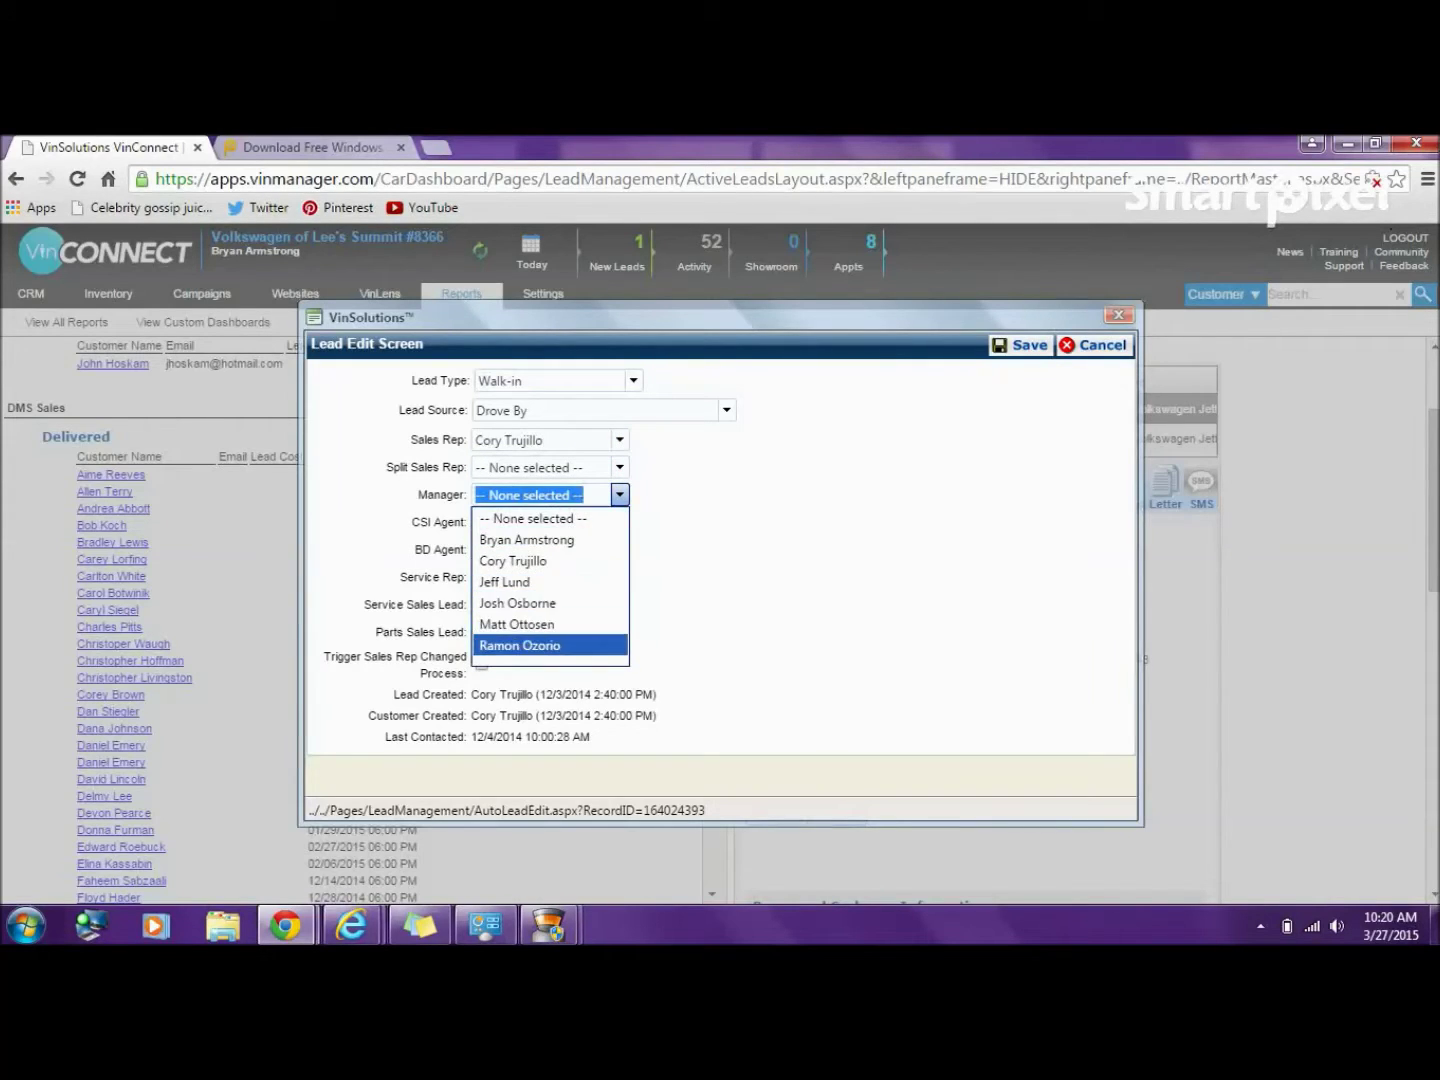
left_click(513, 562)
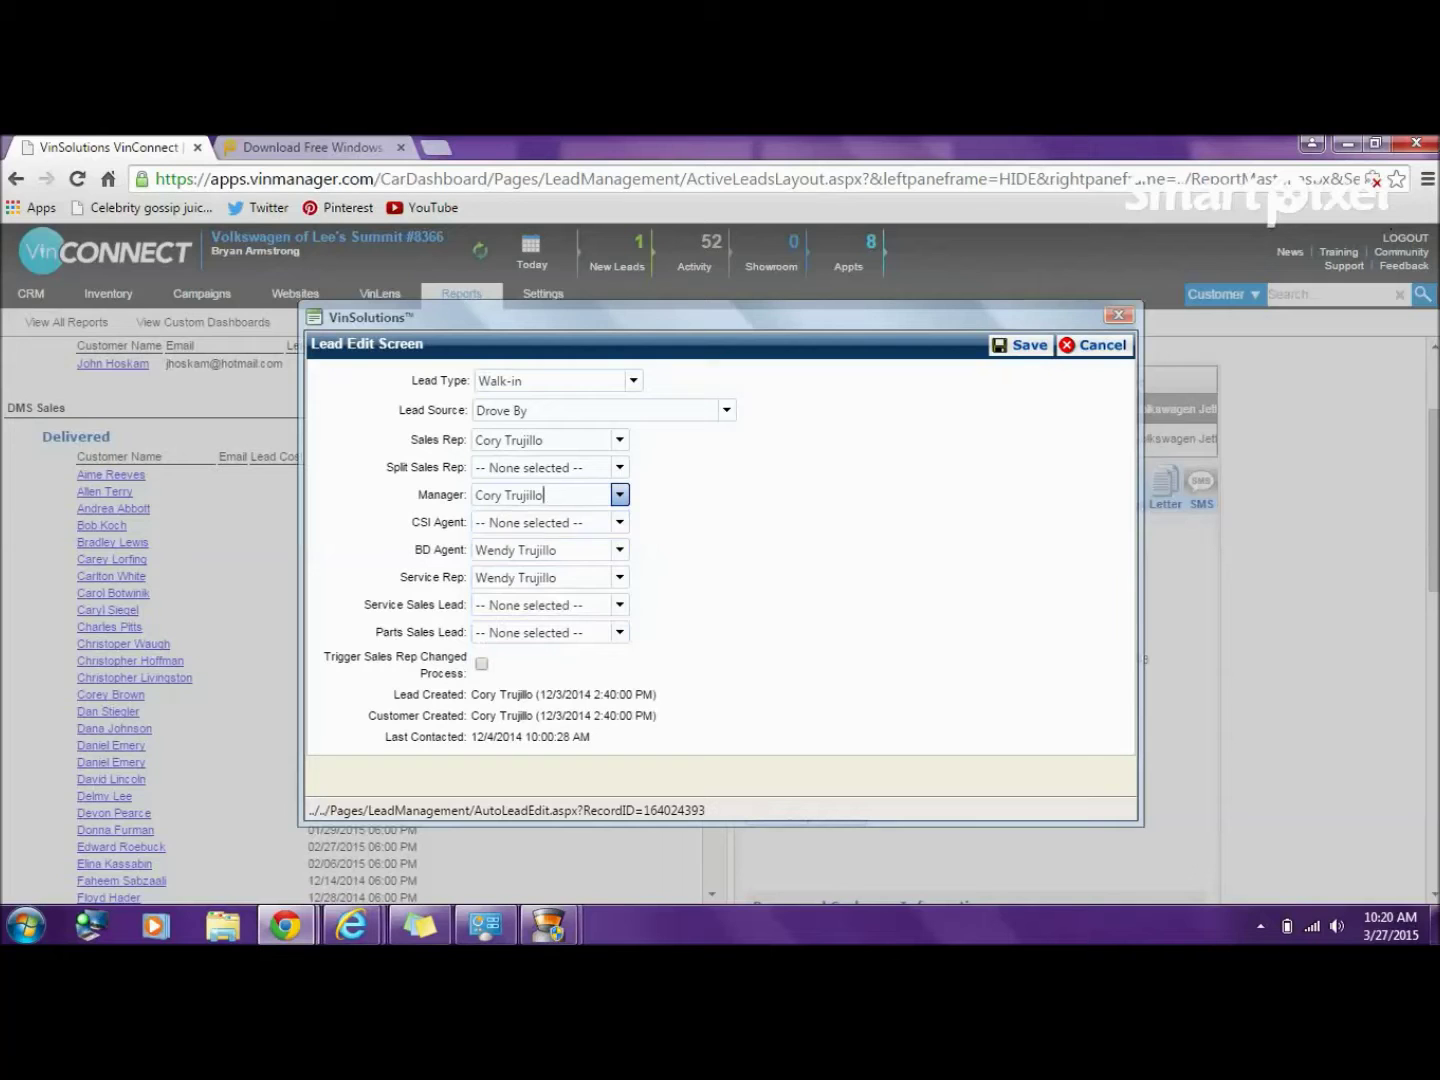
left_click(1020, 344)
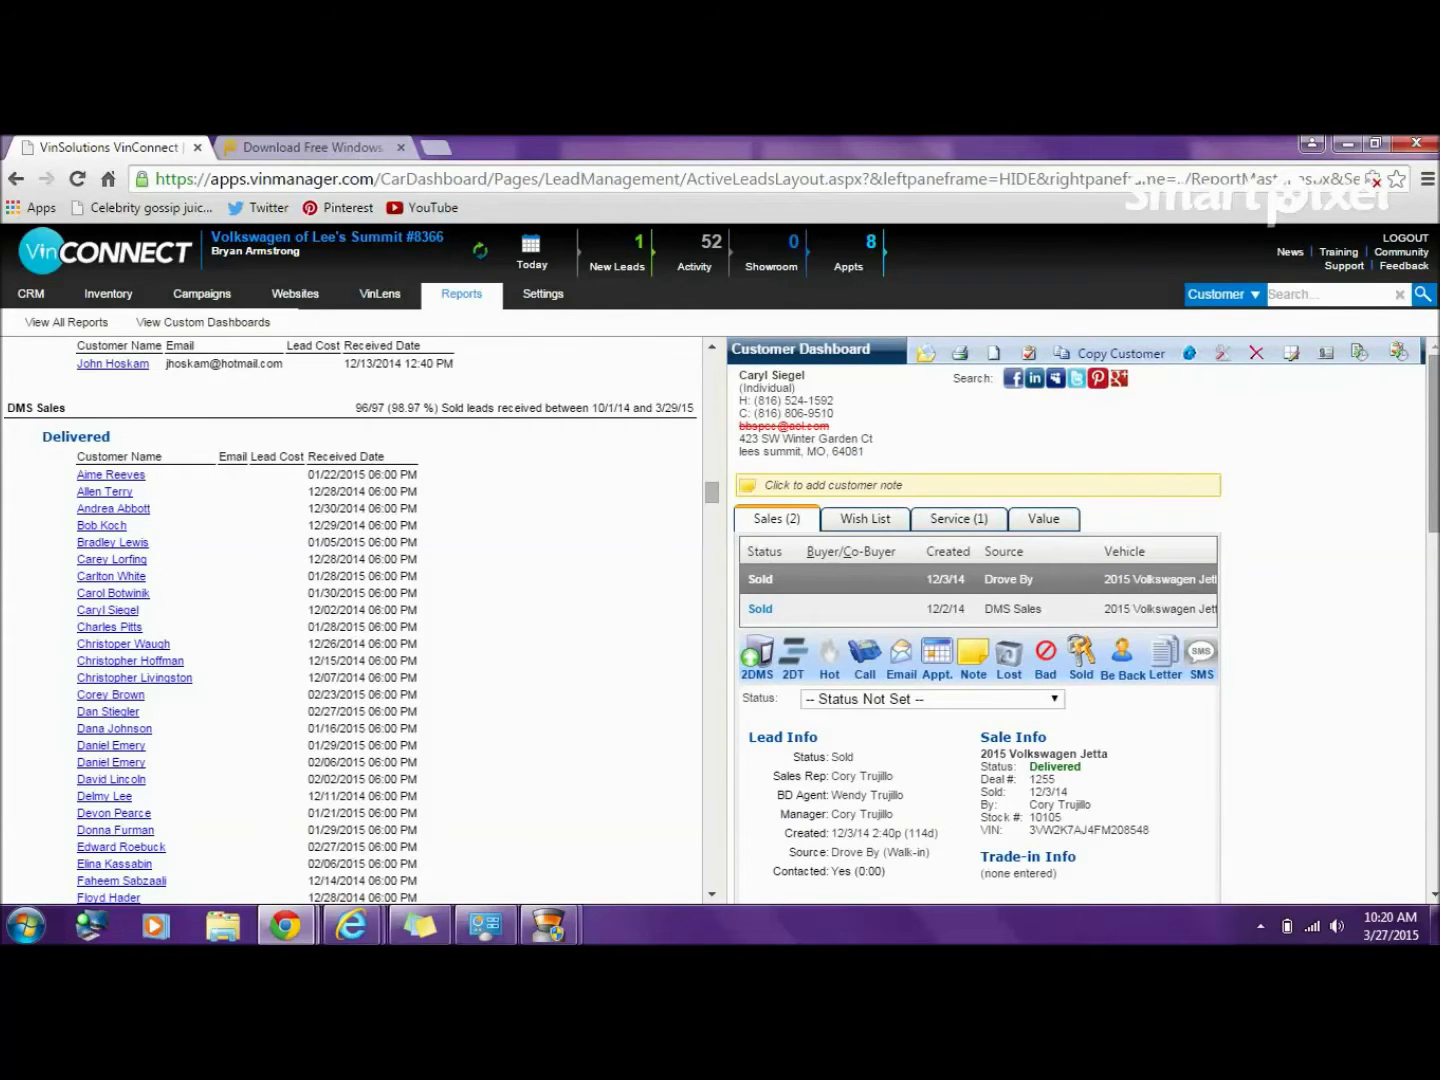
- Scroll the DMS Sales list to the next customer's 2010 Volkswagen Jetta sold lead
scroll(1083, 616, "down", 3)
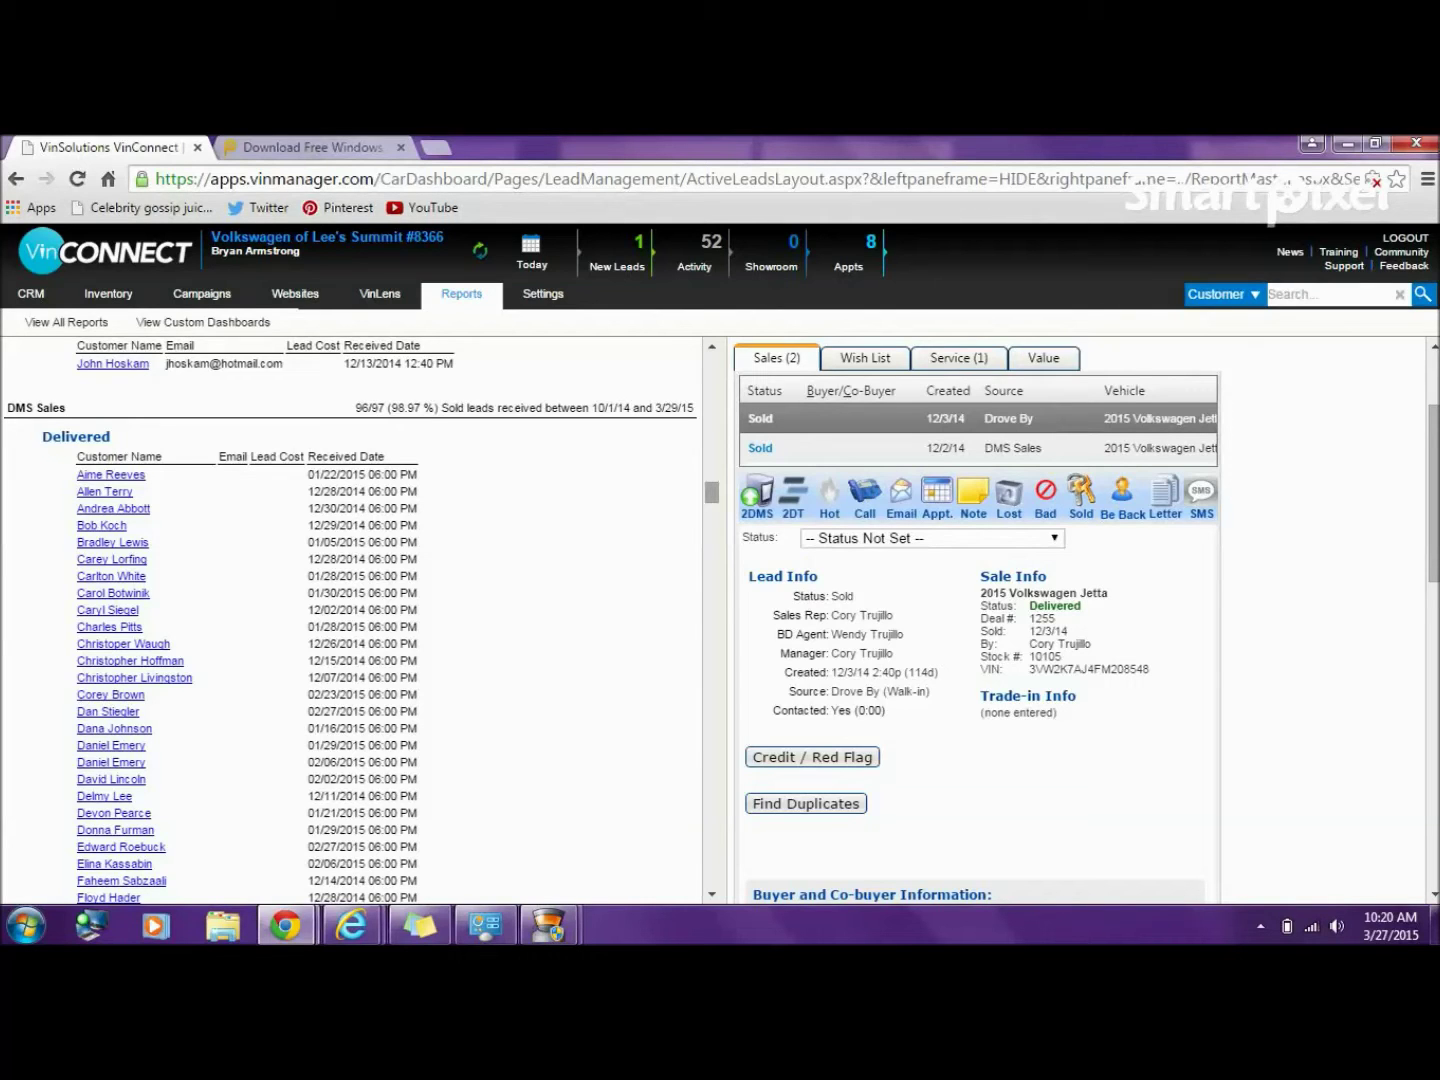
scroll(350, 620, "down", 3)
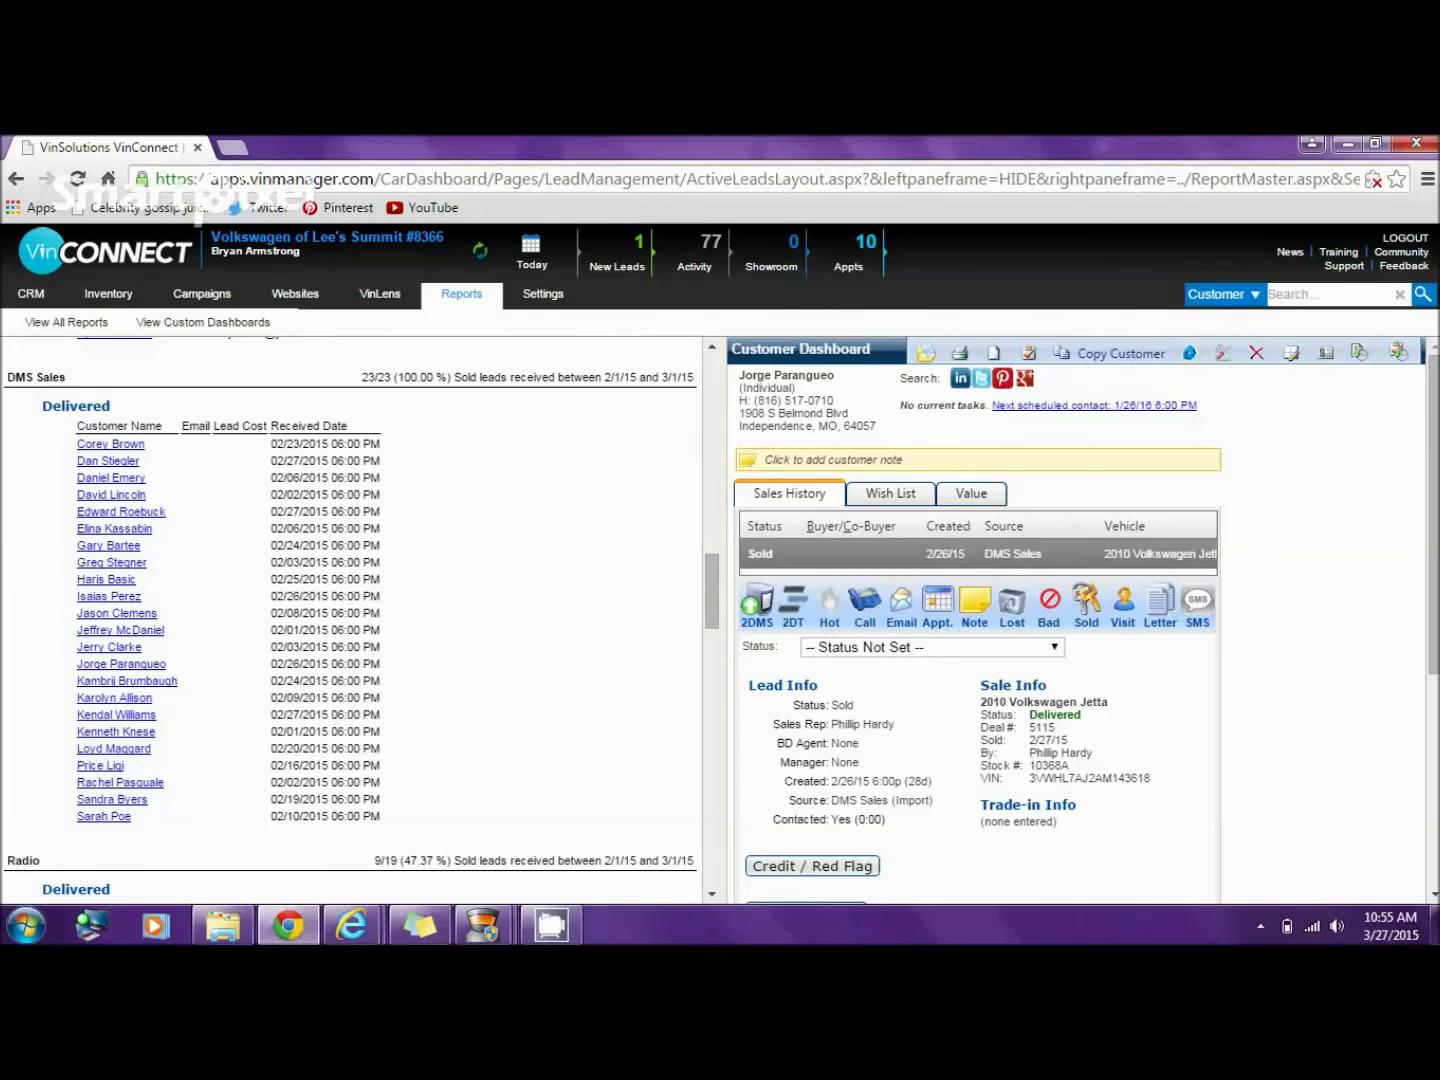
- Search customers by this buyer's phone number and open the first of the two matches
left_click(1328, 294)
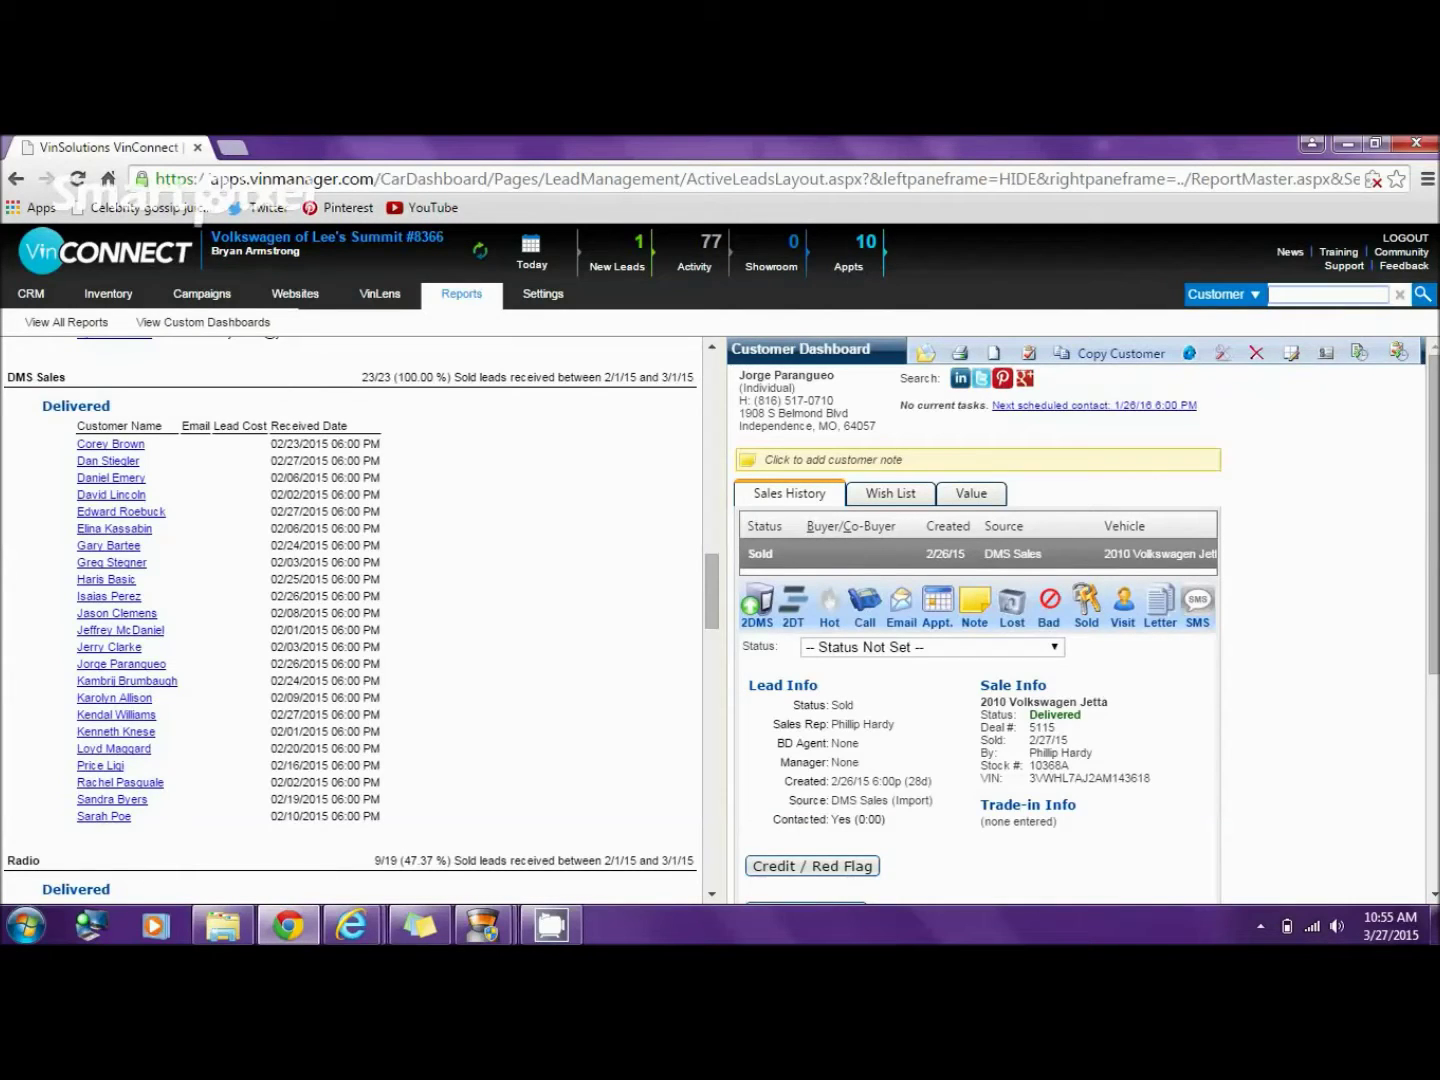
key("Return")
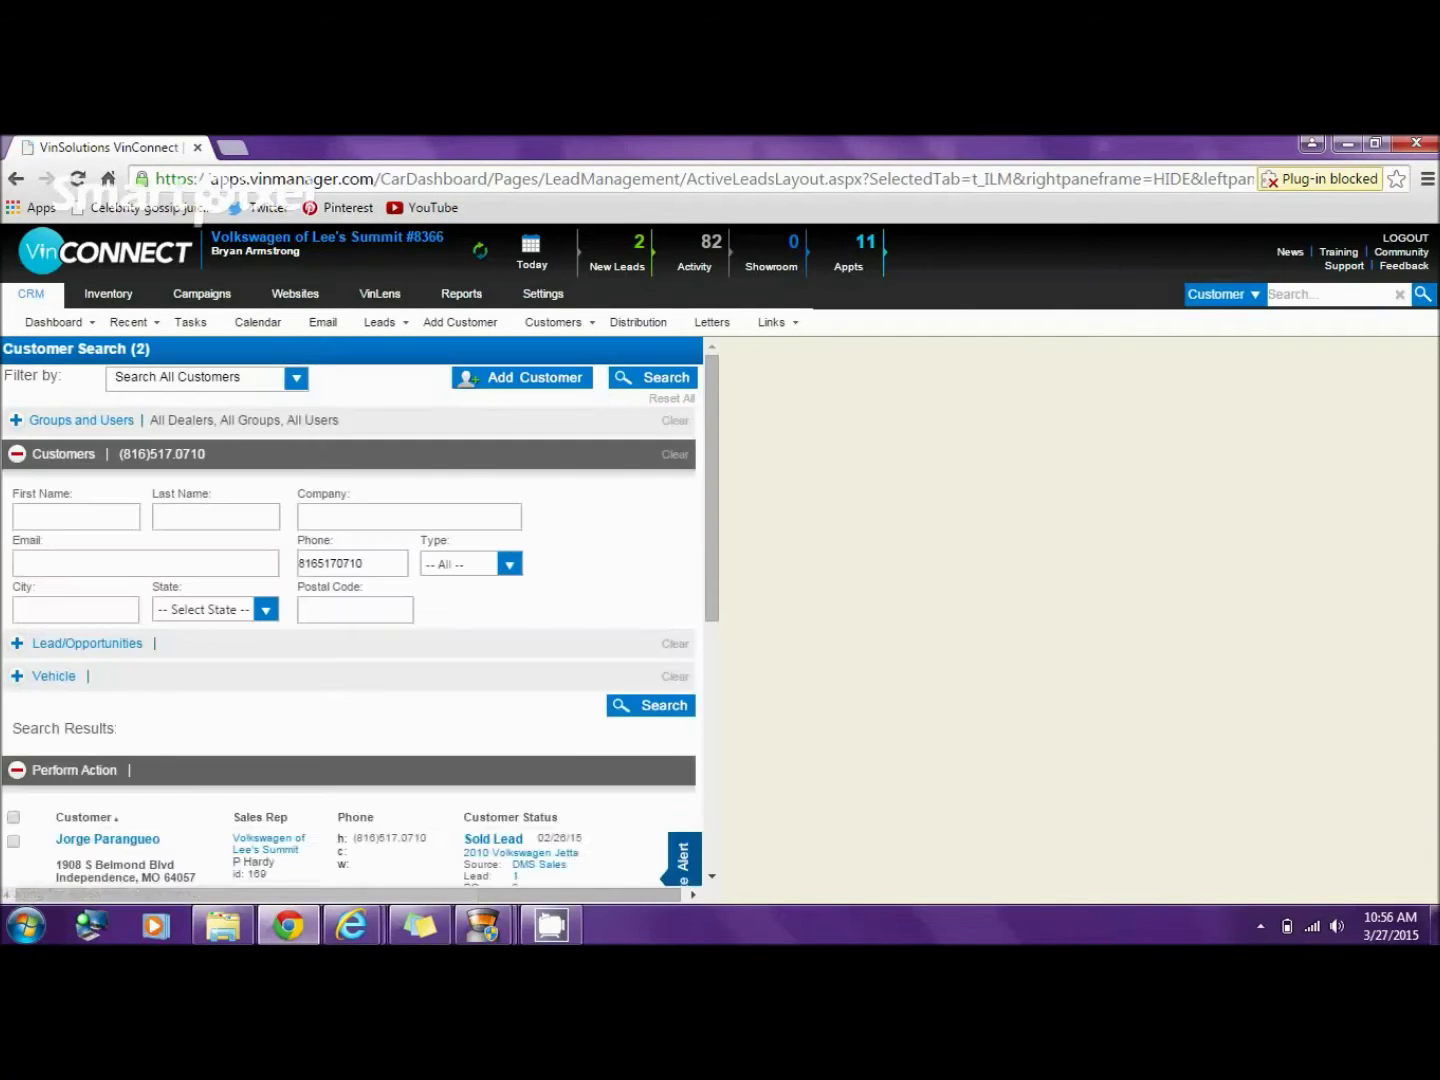
scroll(360, 610, "down", 2)
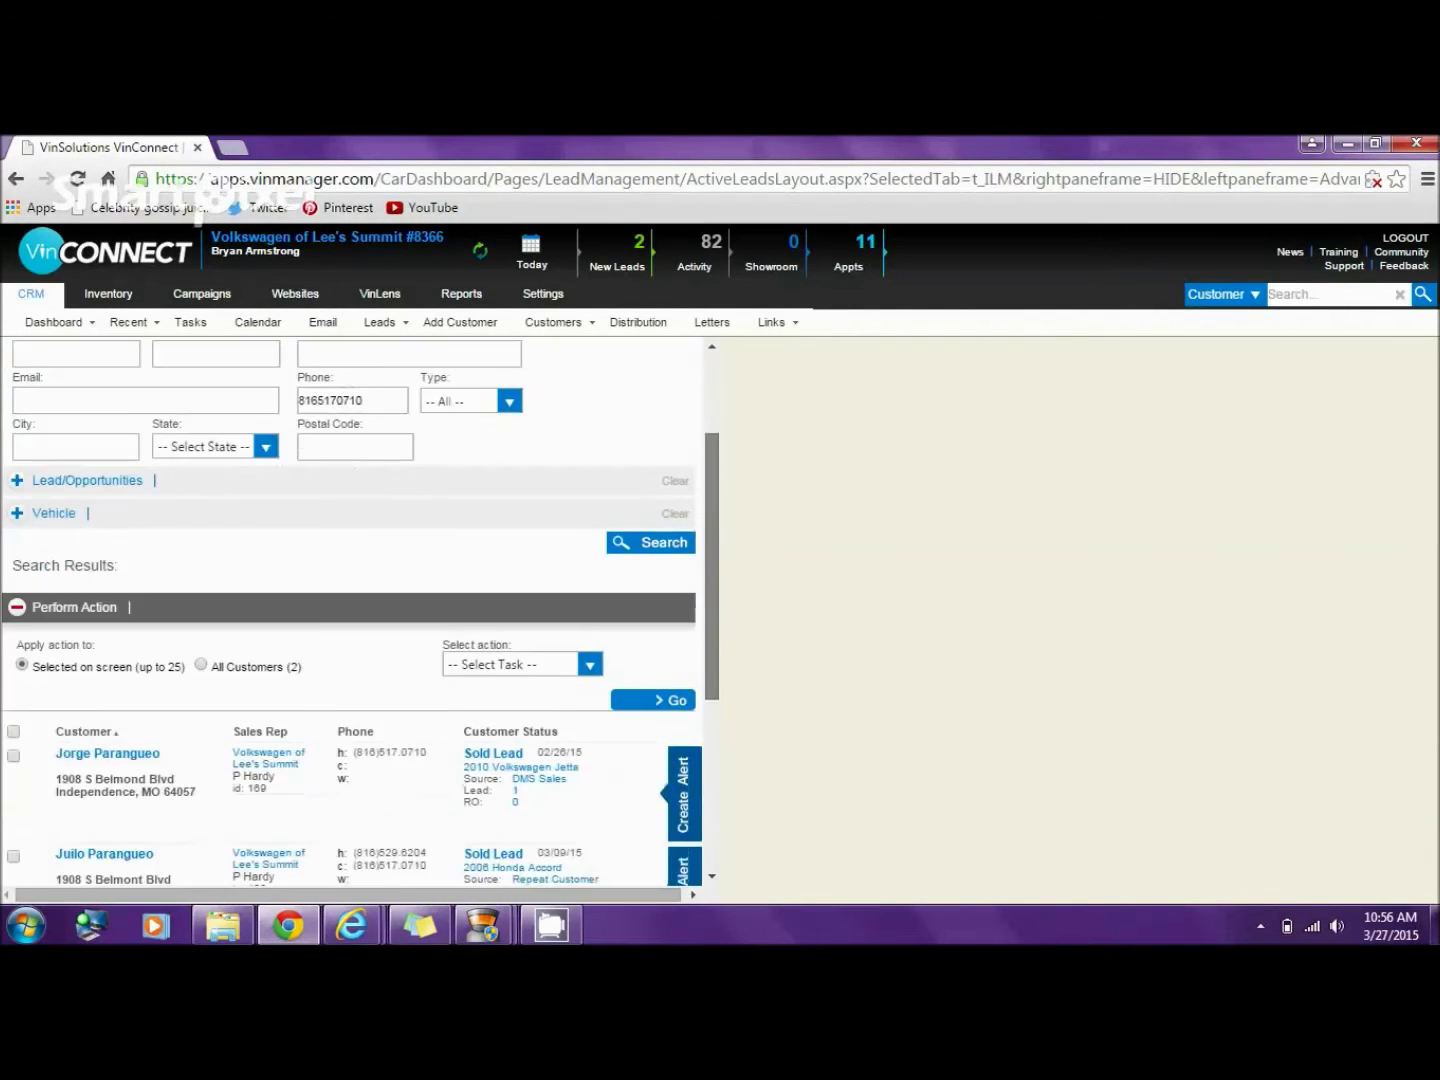
scroll(360, 610, "down", 1)
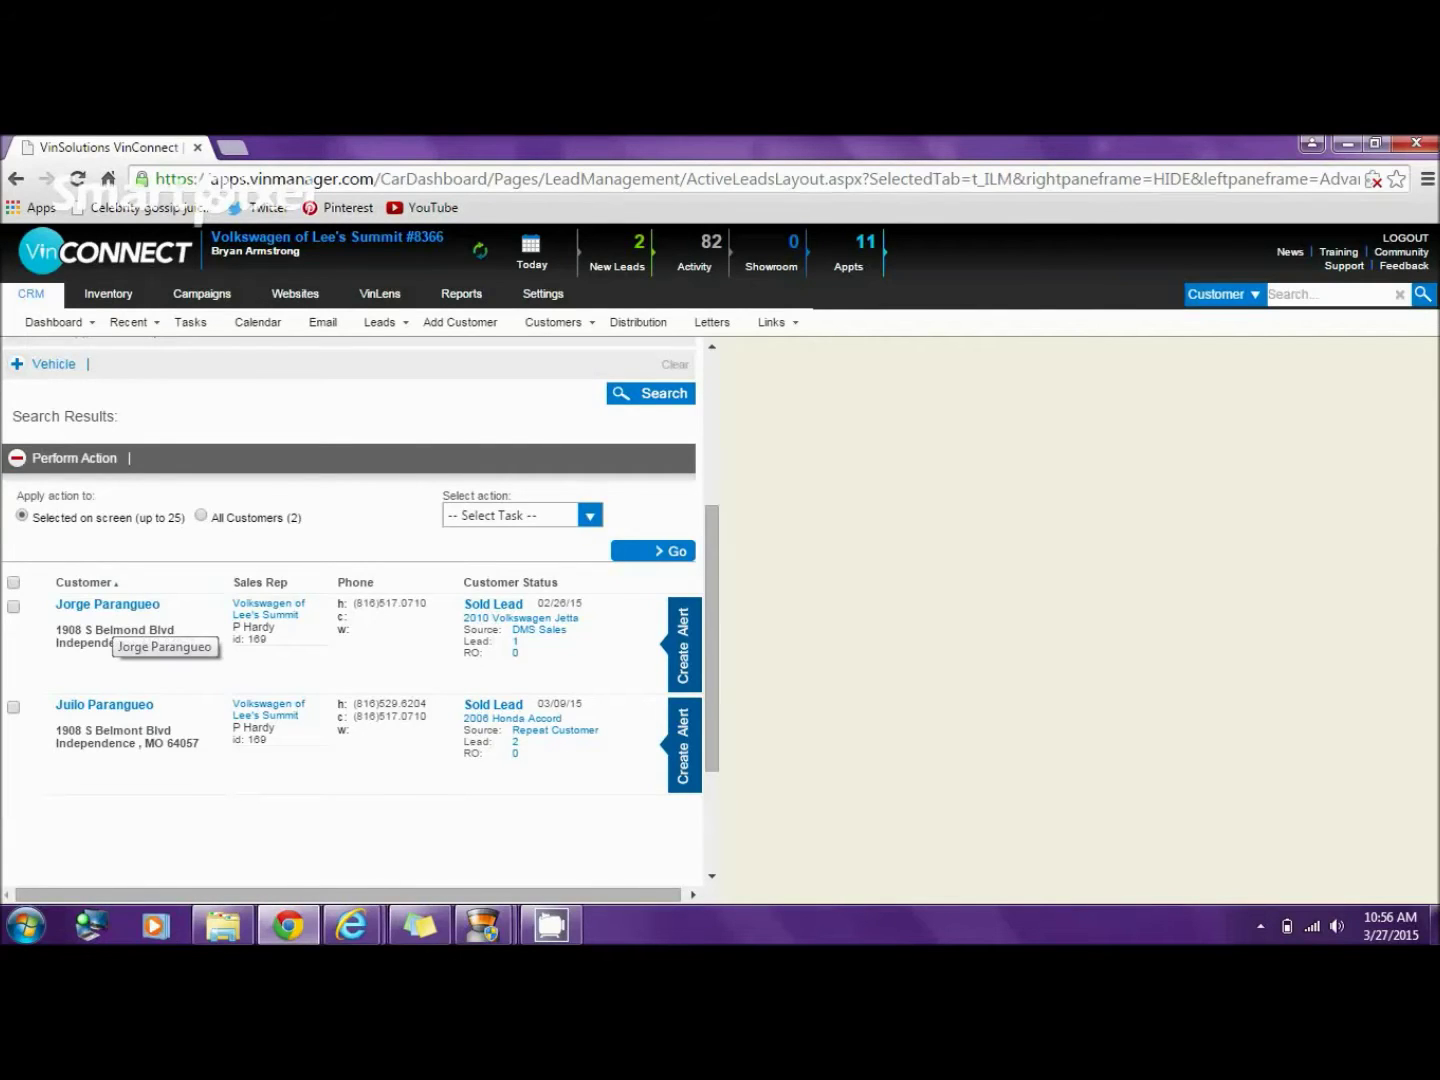
left_click(115, 630)
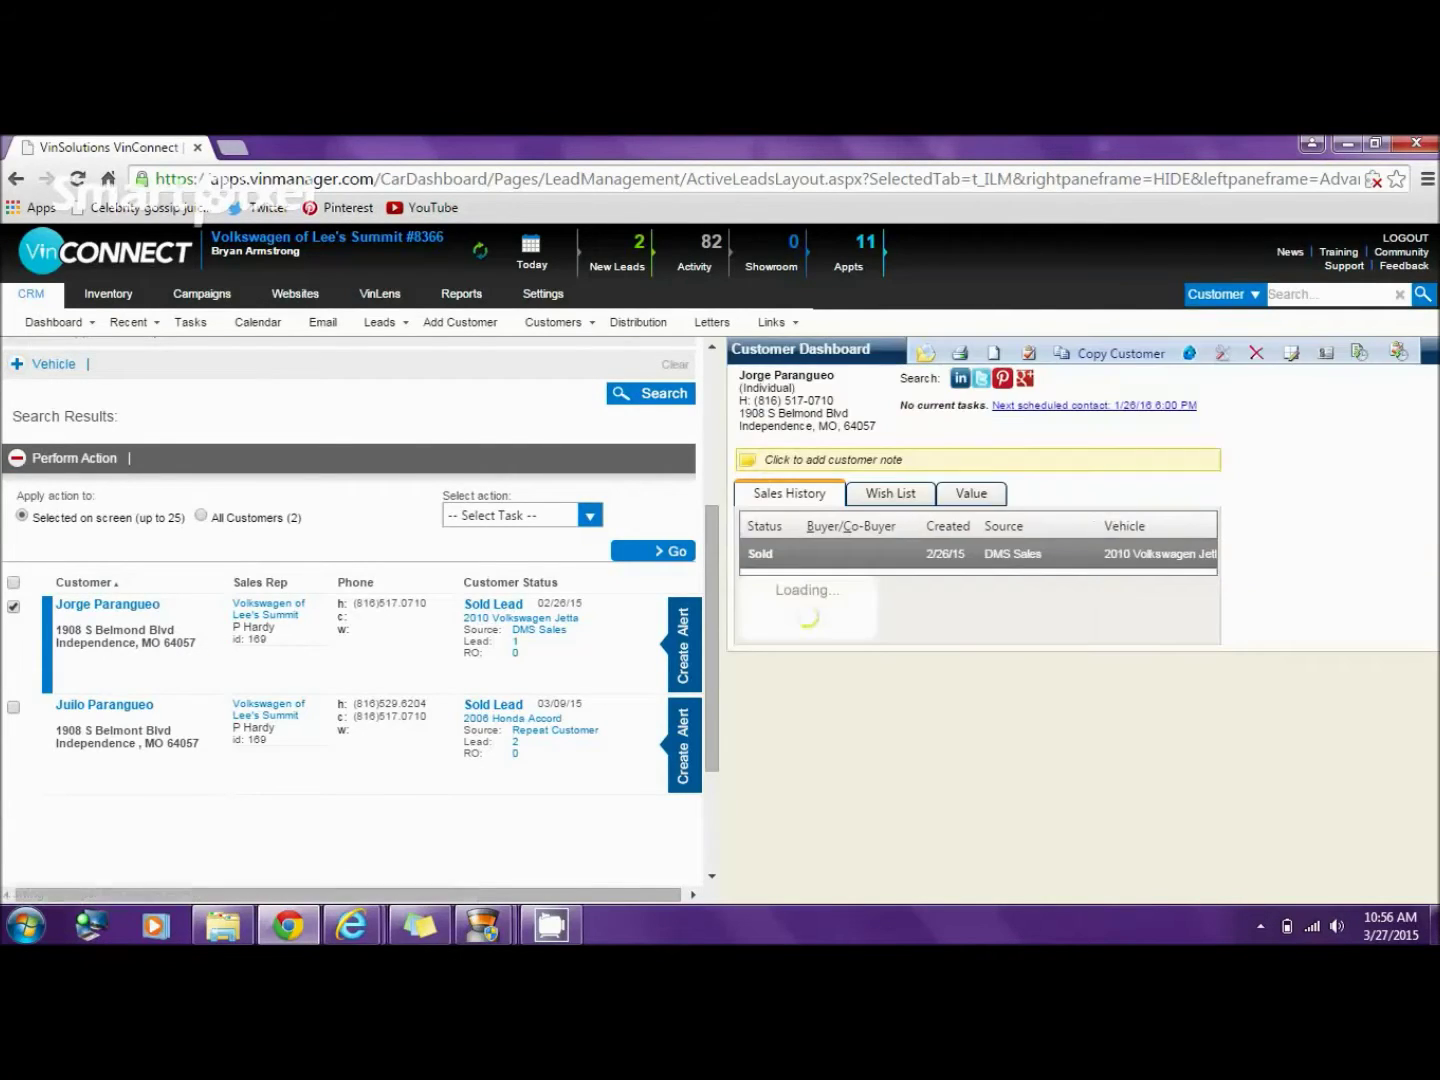
- View the second customer's 2/28/15 Jetta sale, then return to the first buyer's Co-buyer Information
left_click(115, 730)
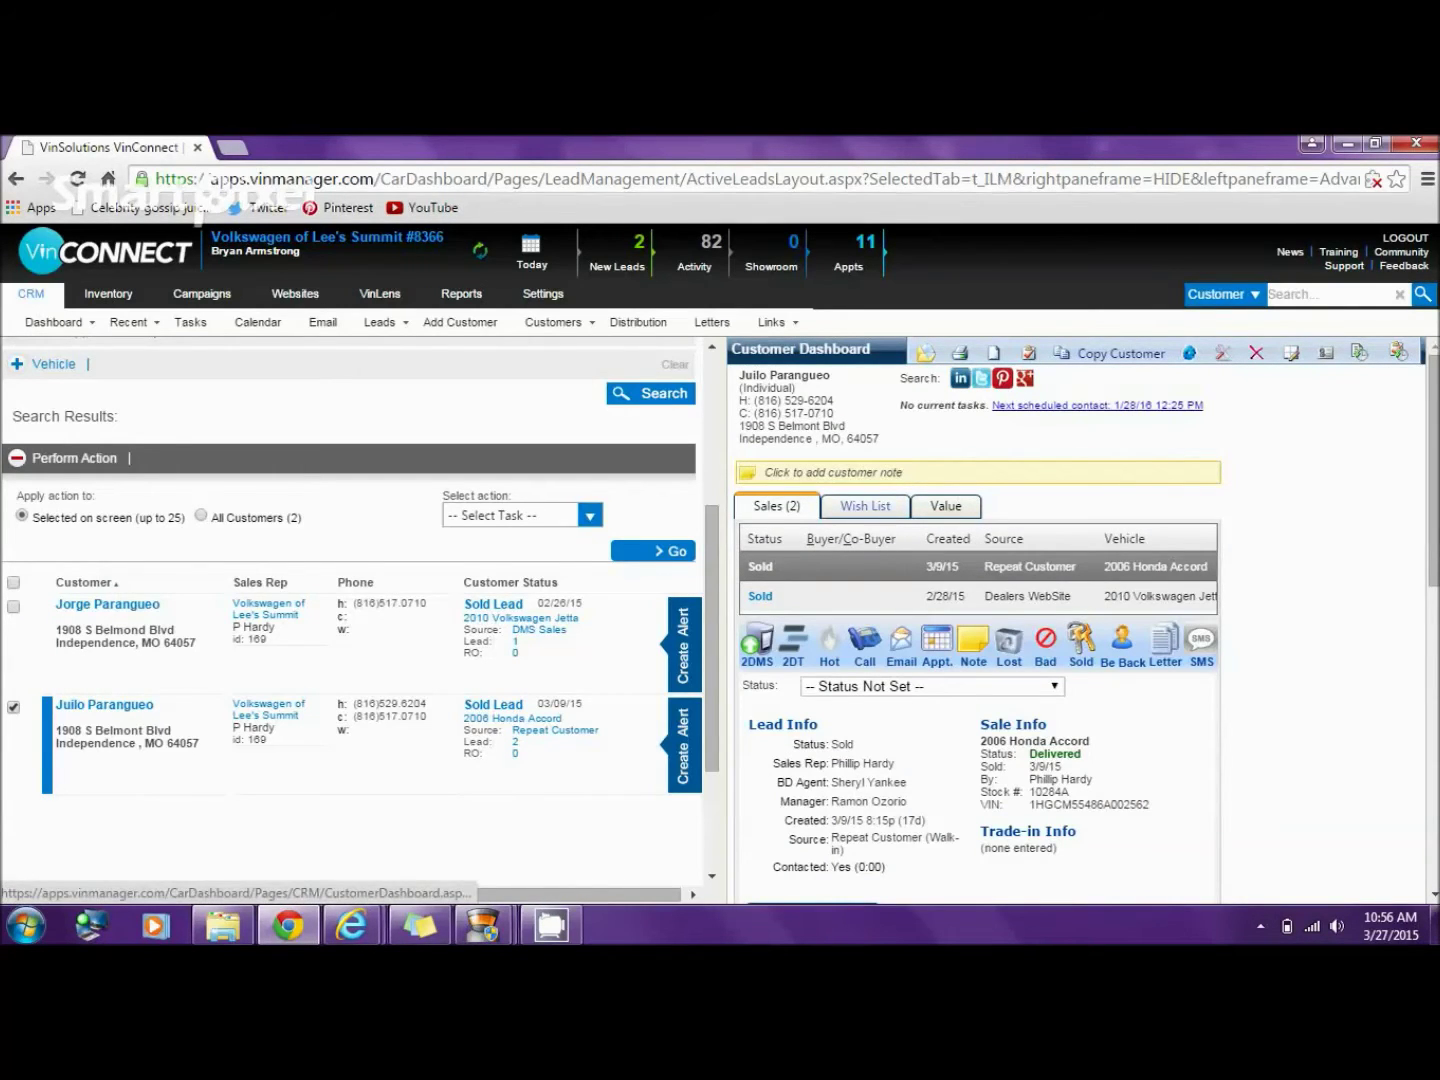
left_click(900, 596)
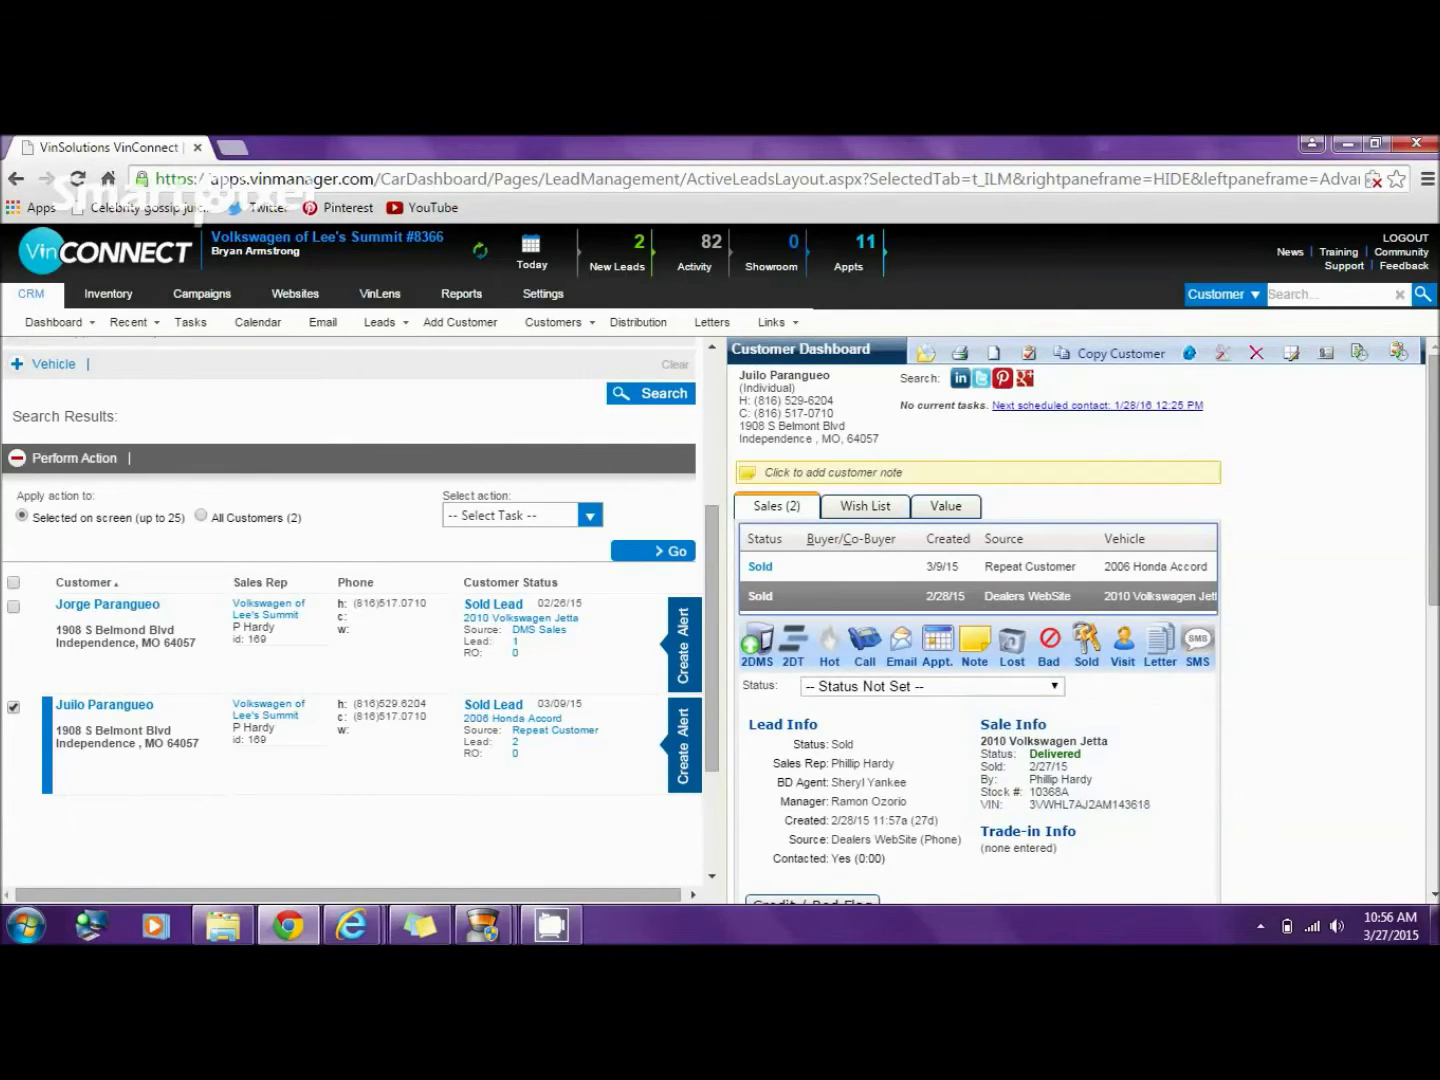
left_click(107, 605)
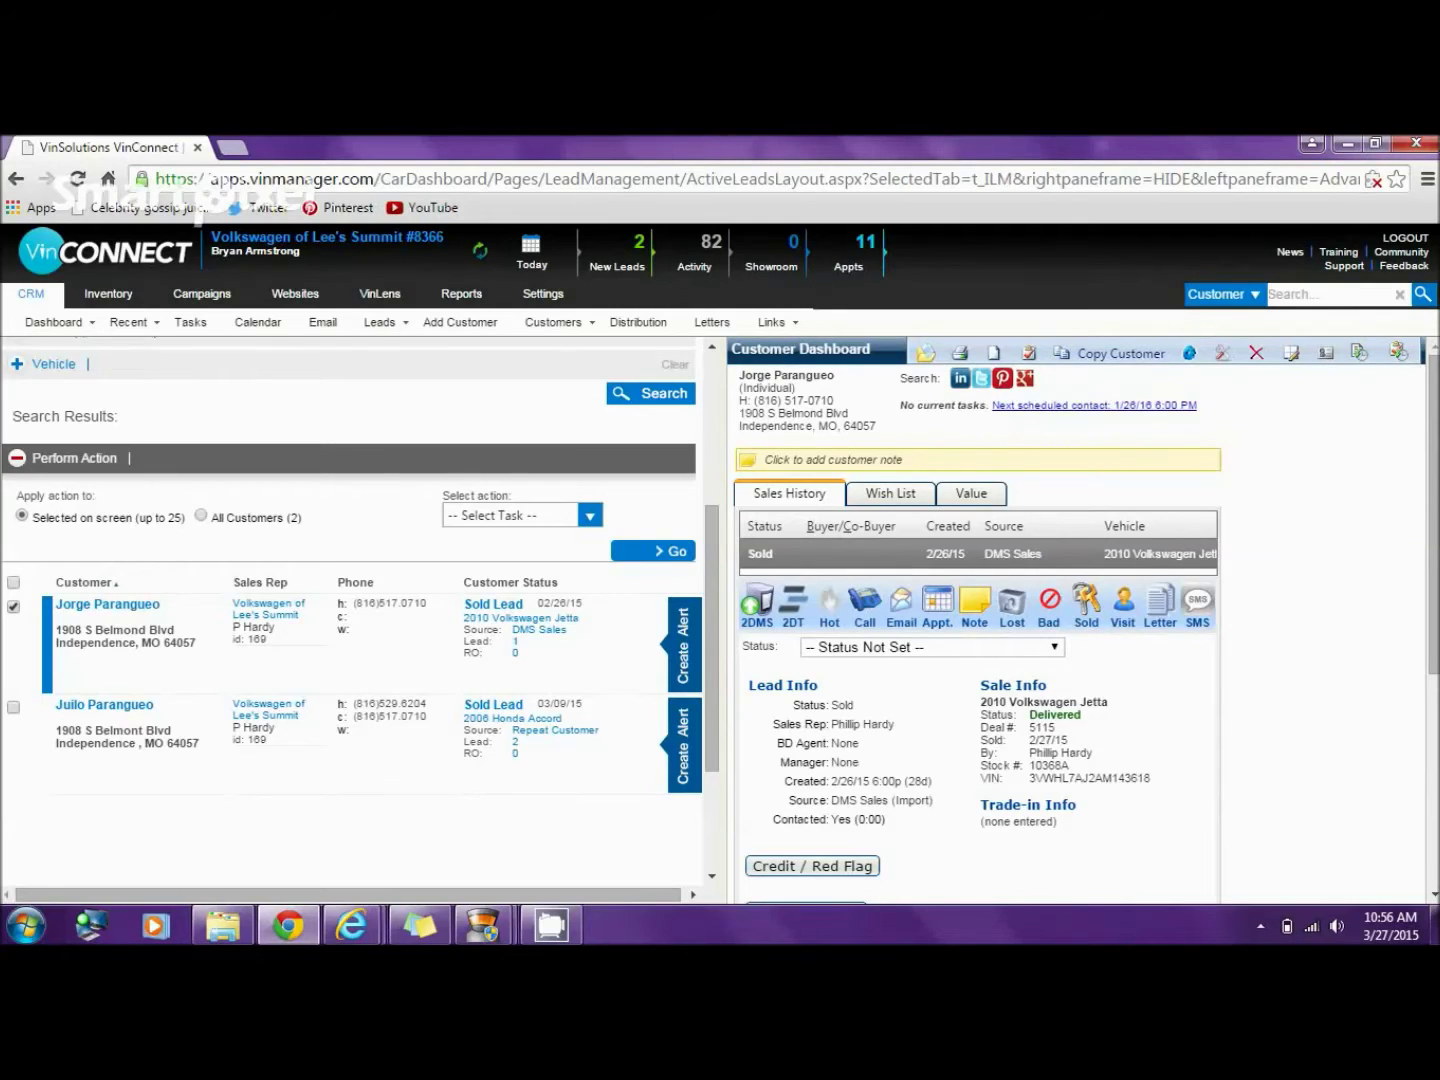
scroll(1080, 620, "down", 3)
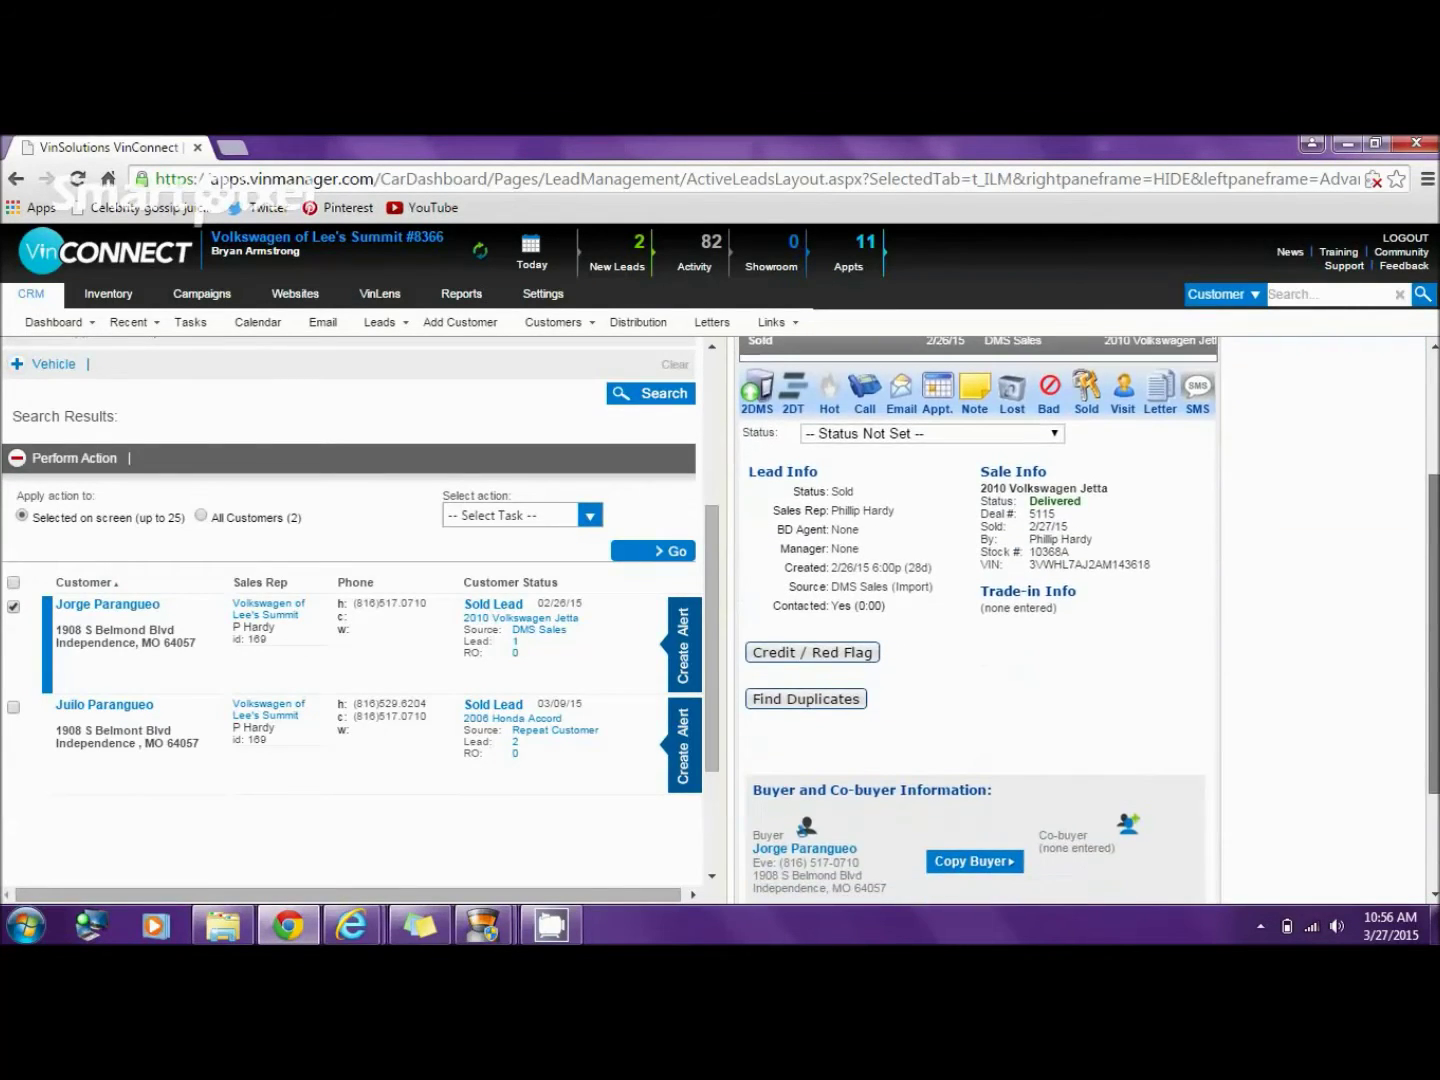
scroll(978, 620, "up", 3)
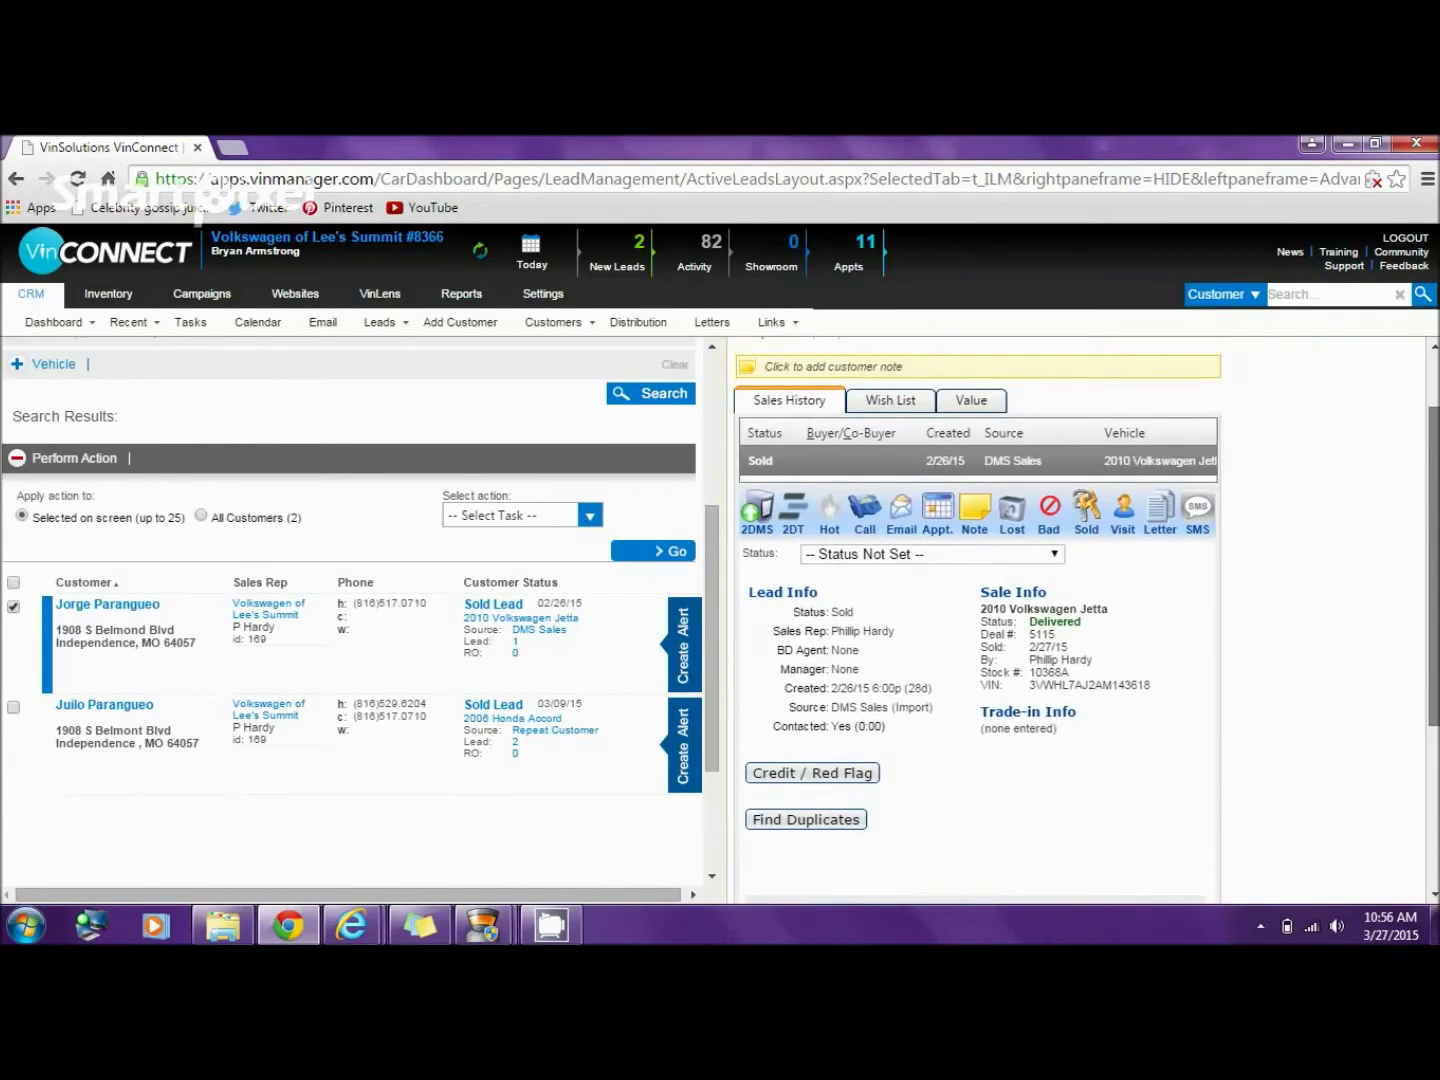
scroll(1081, 620, "up", 1)
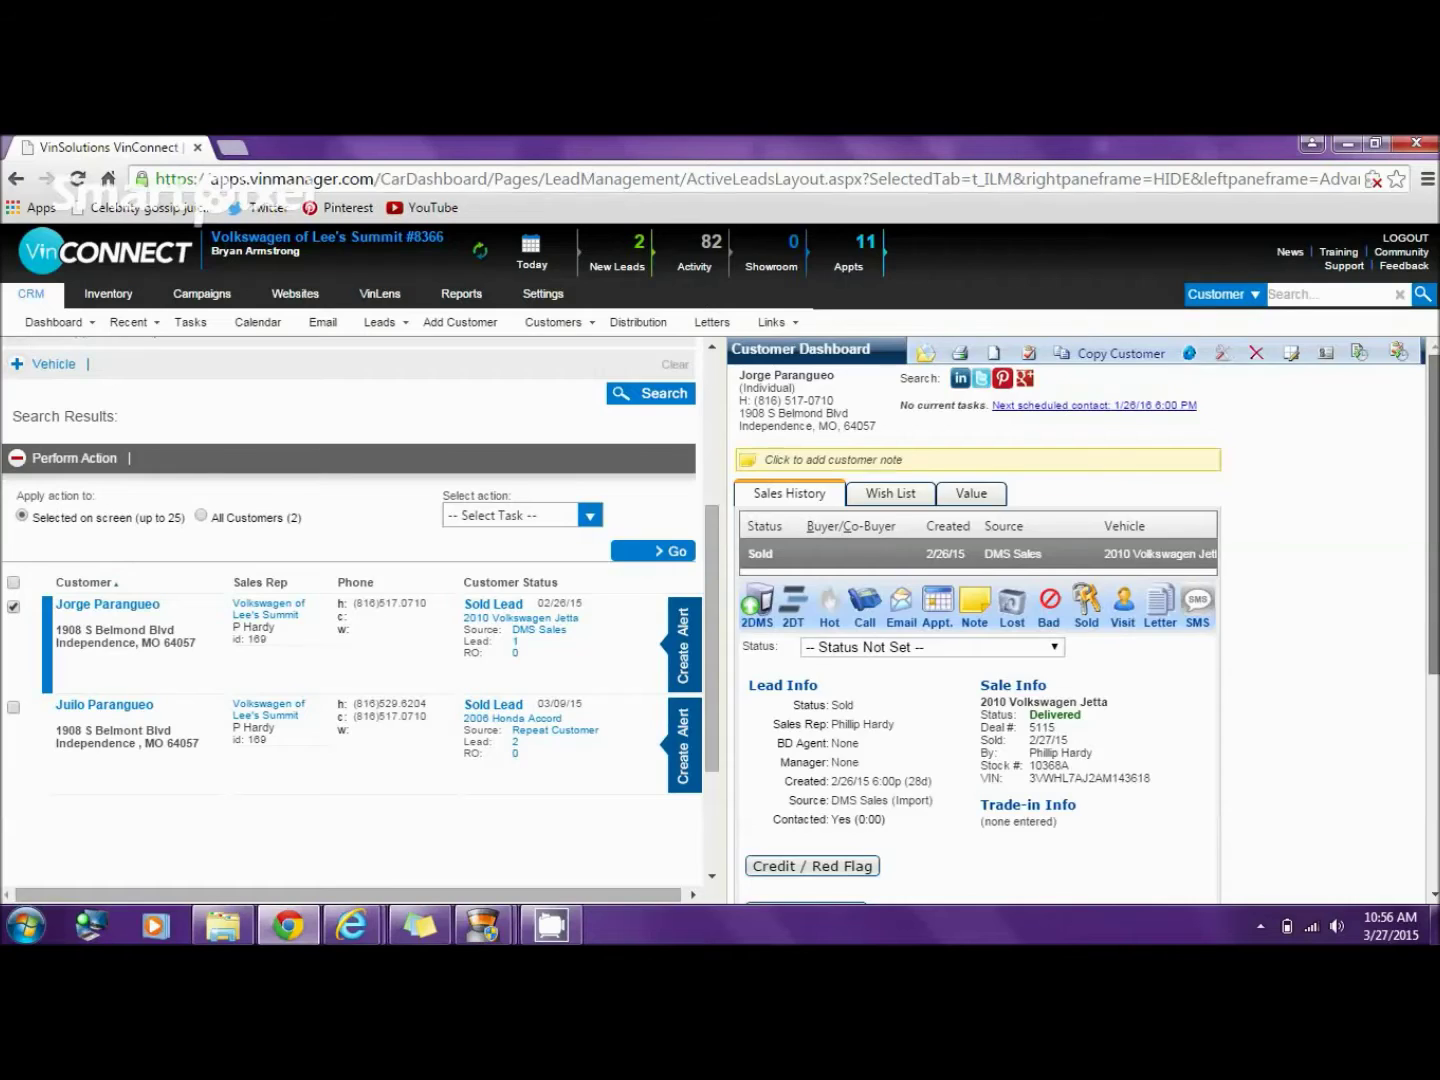
scroll(1080, 620, "down", 3)
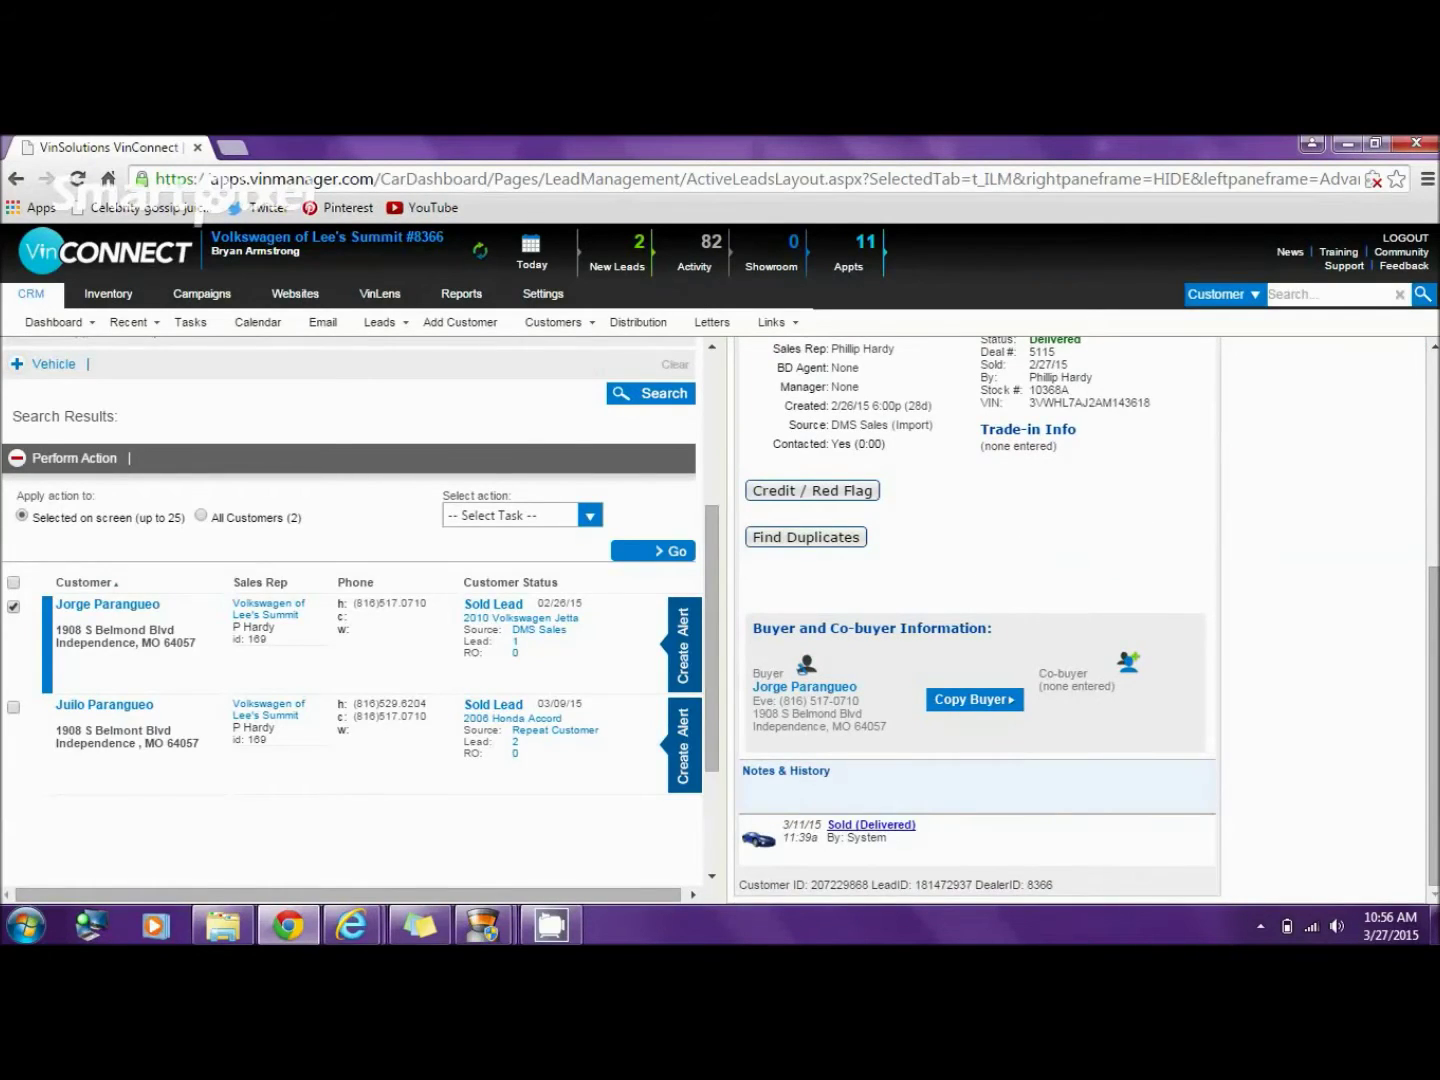
- Enter the second customer's first and last name as Jetta co-buyer, then open their dashboard
left_click(1128, 662)
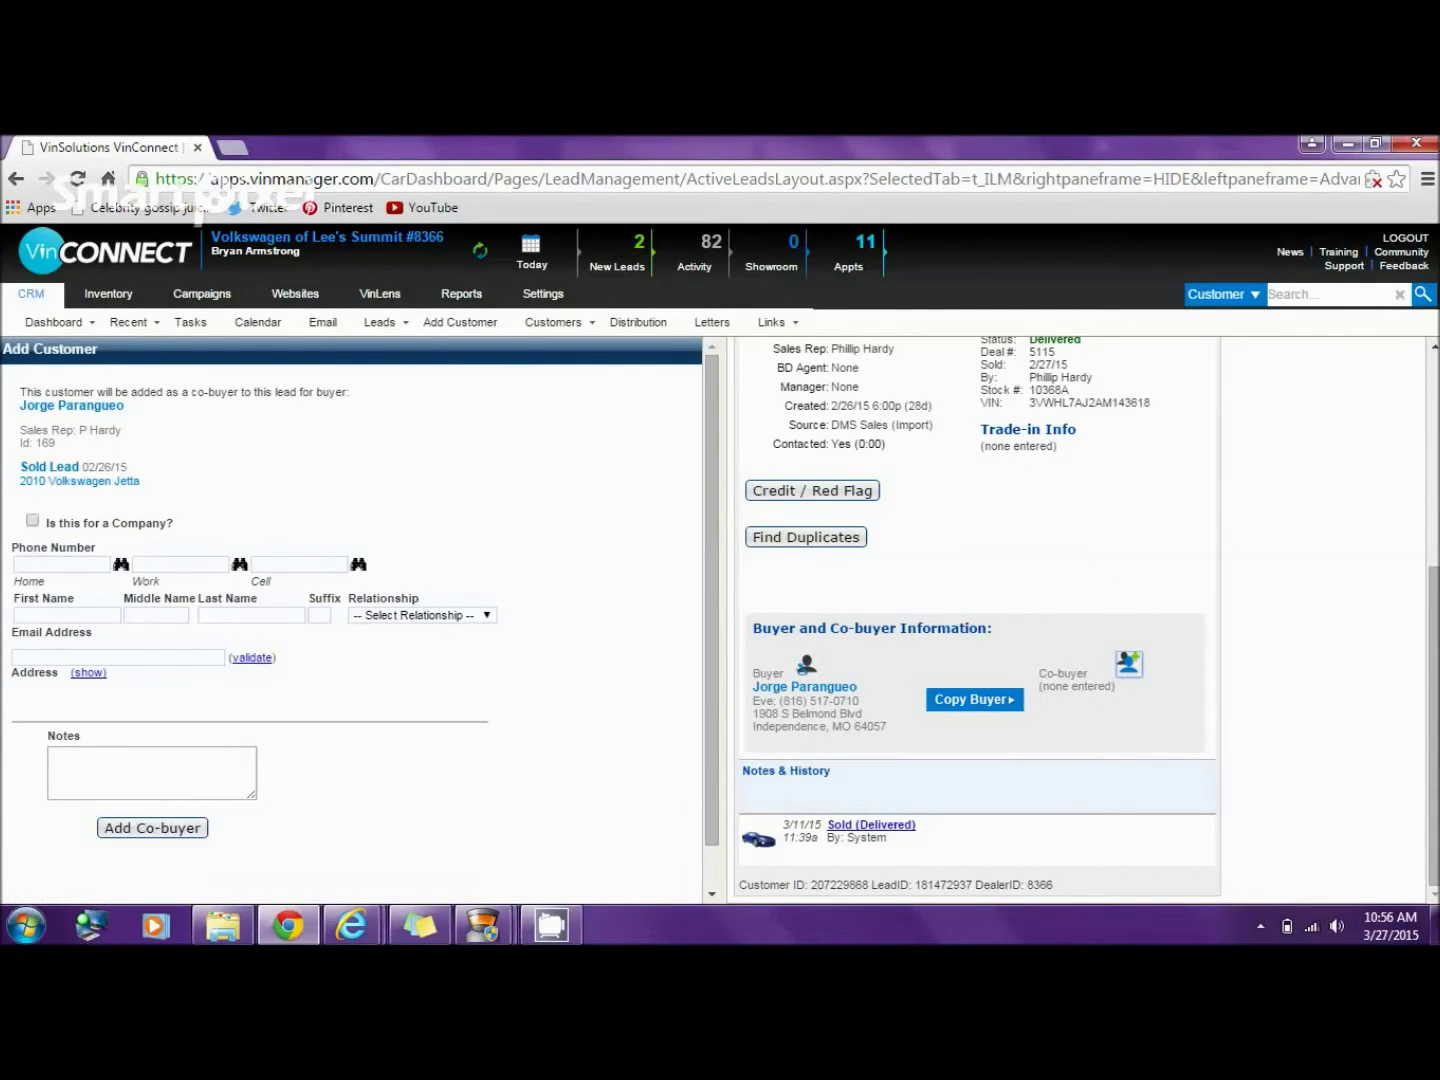
left_click(66, 615)
key("Tab")
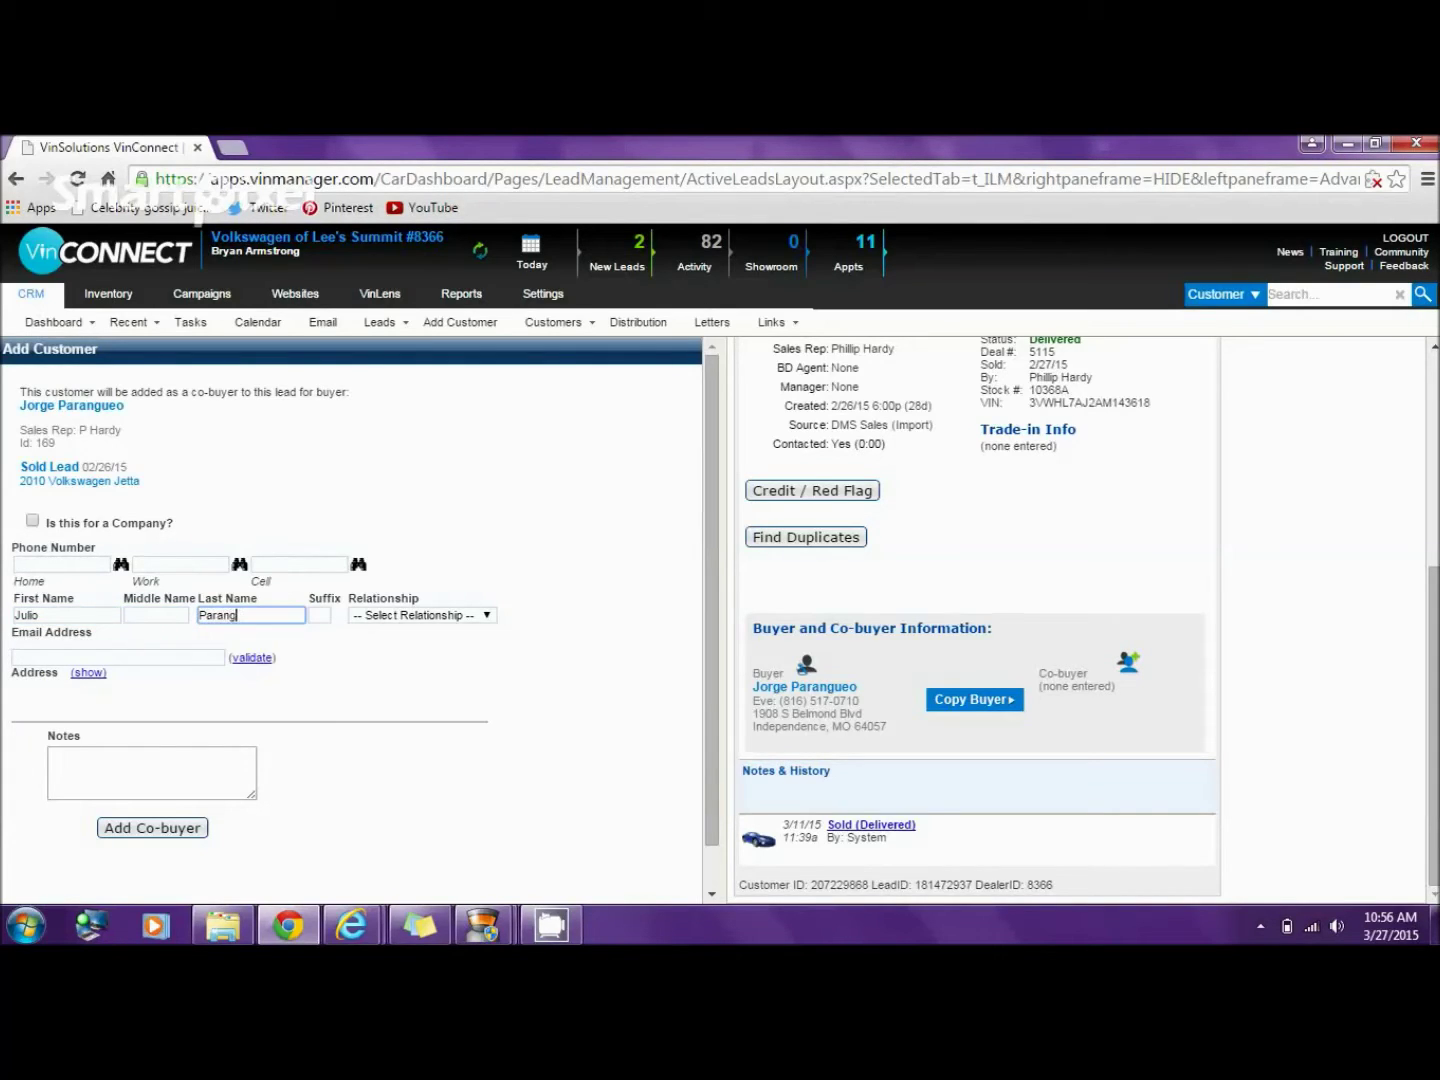
key("Return")
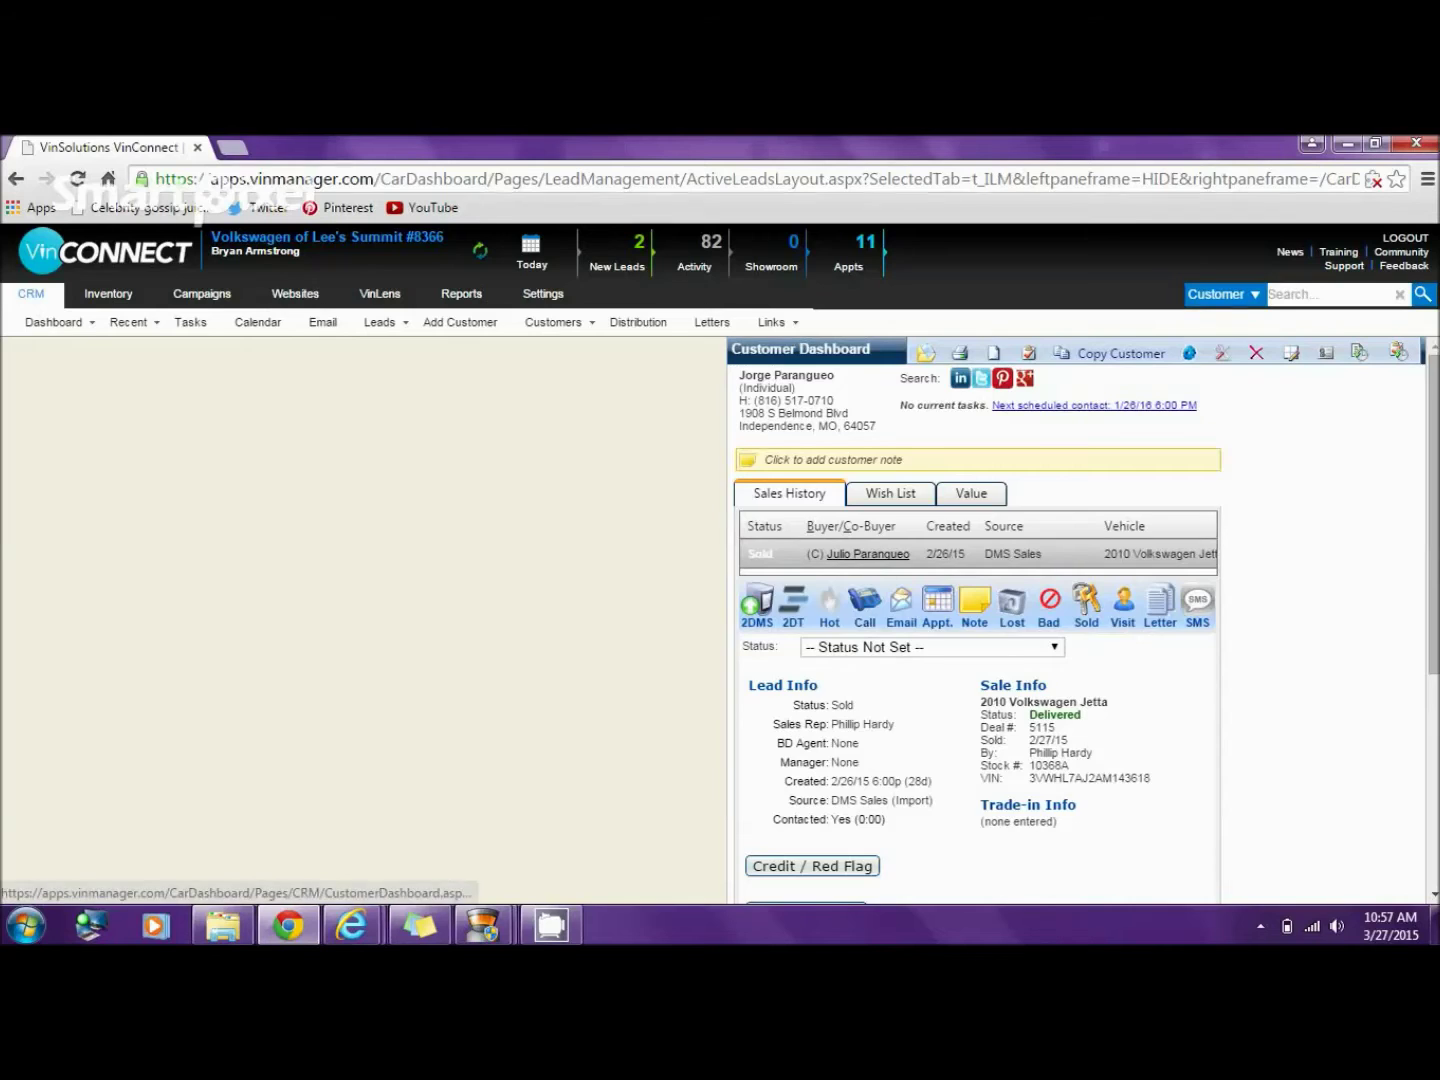
left_click(869, 553)
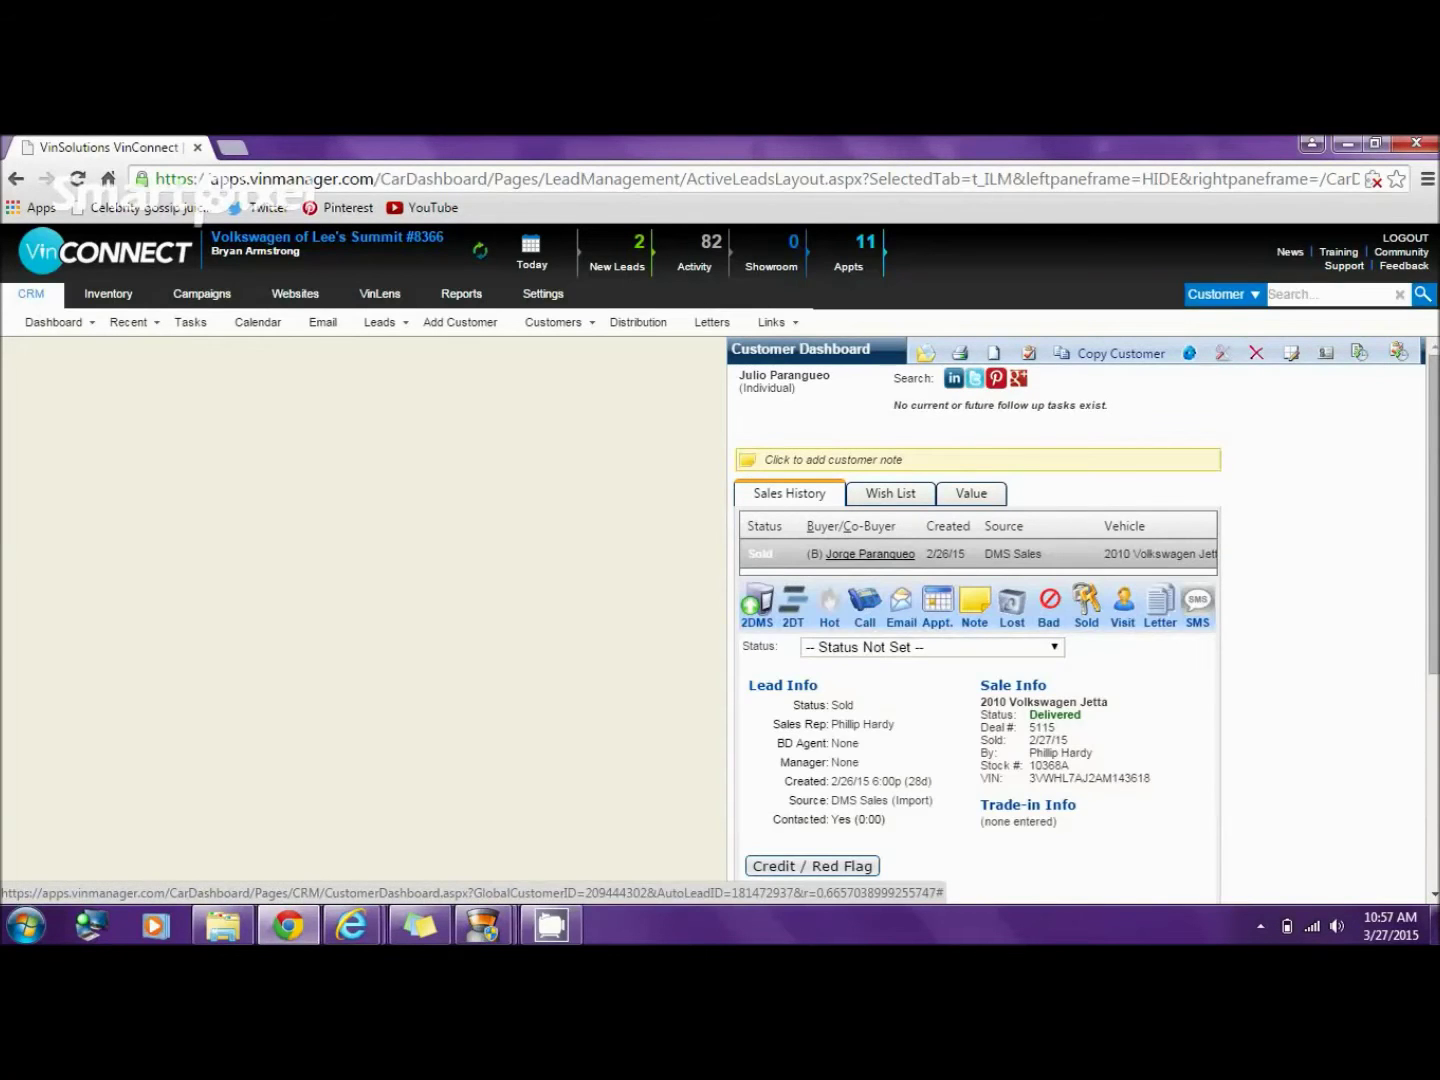
- Return to the buyer's dashboard and open Classic Search for dealership #8366 Volkswagen of Lee's Summit
left_click(870, 553)
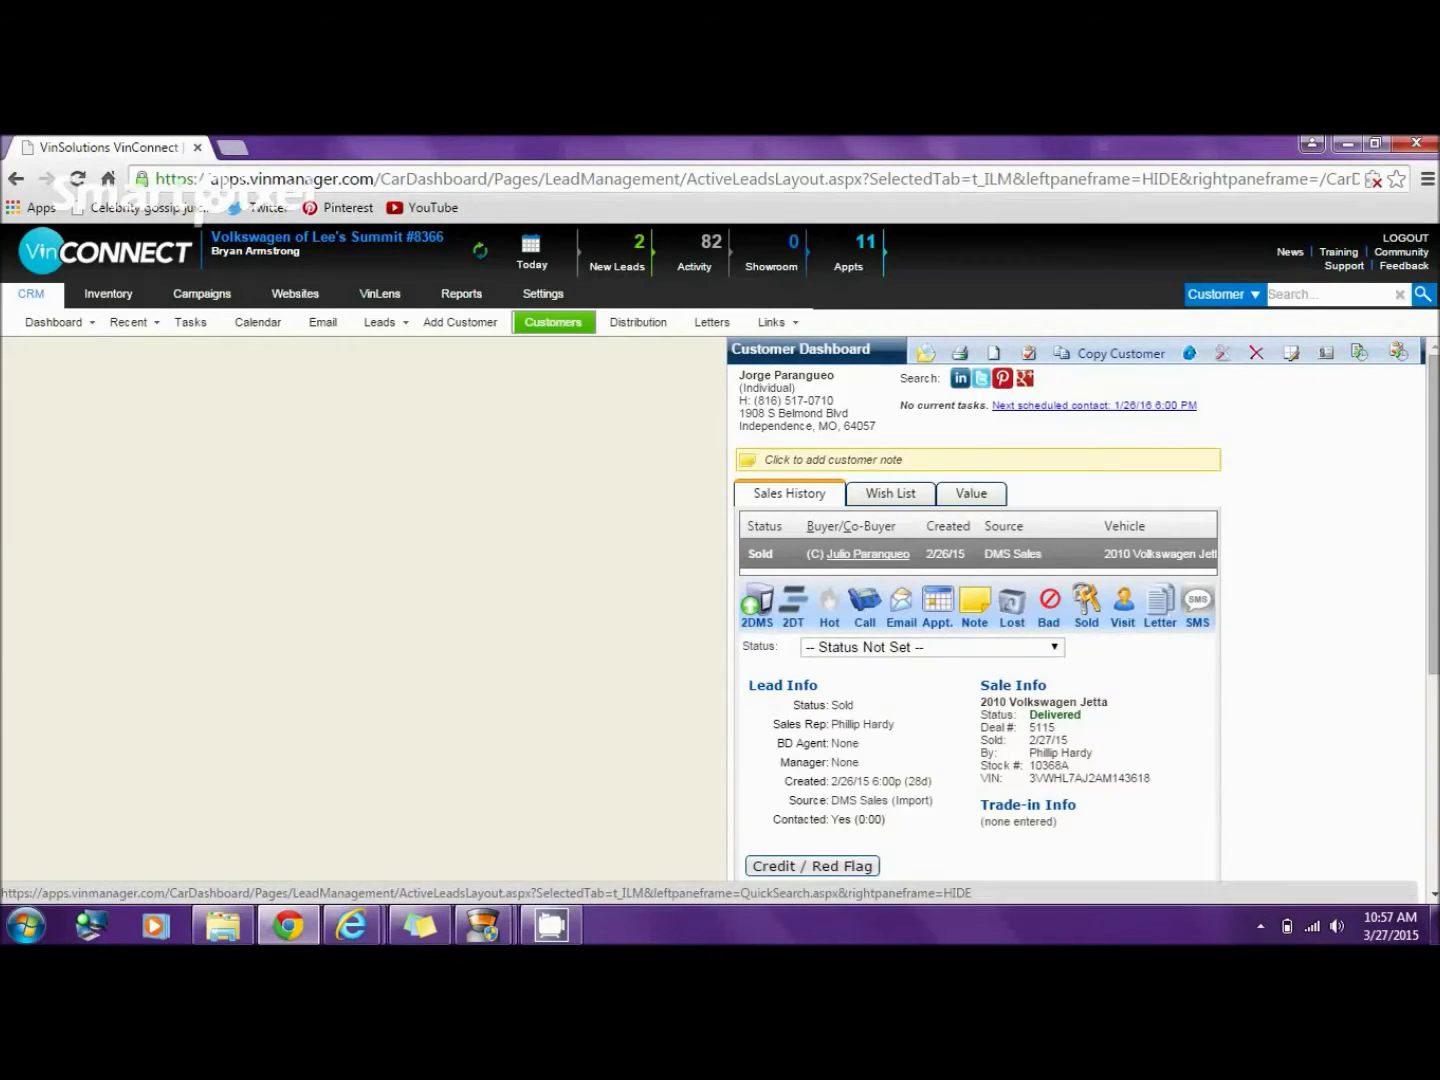
mouse_move(554, 322)
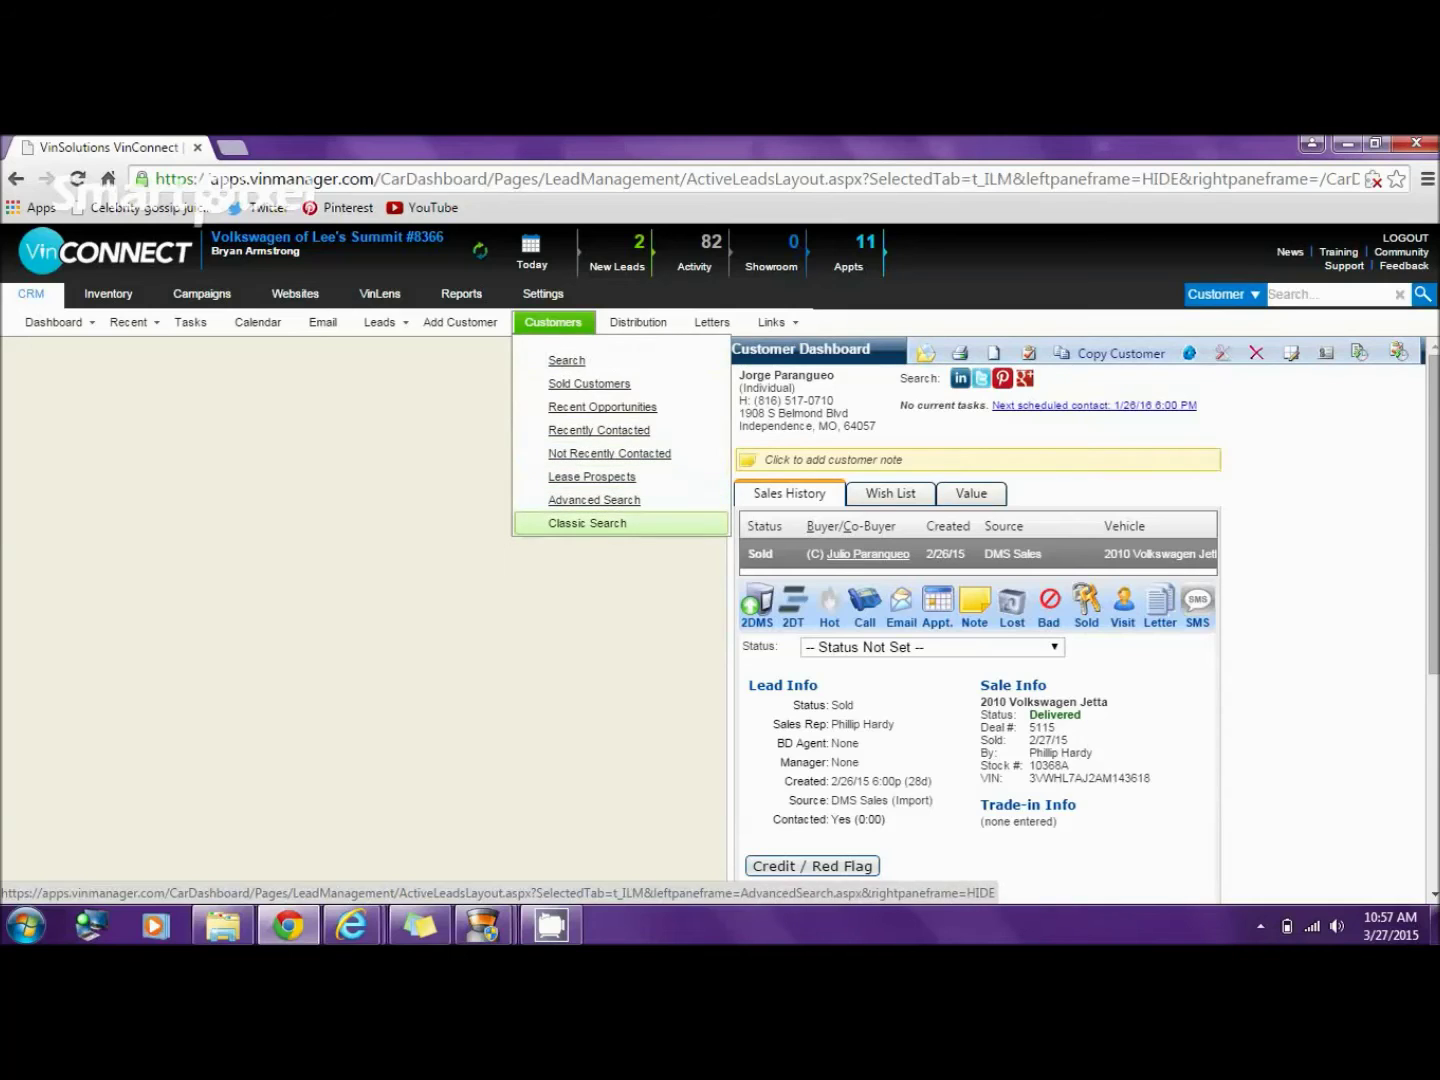
left_click(587, 523)
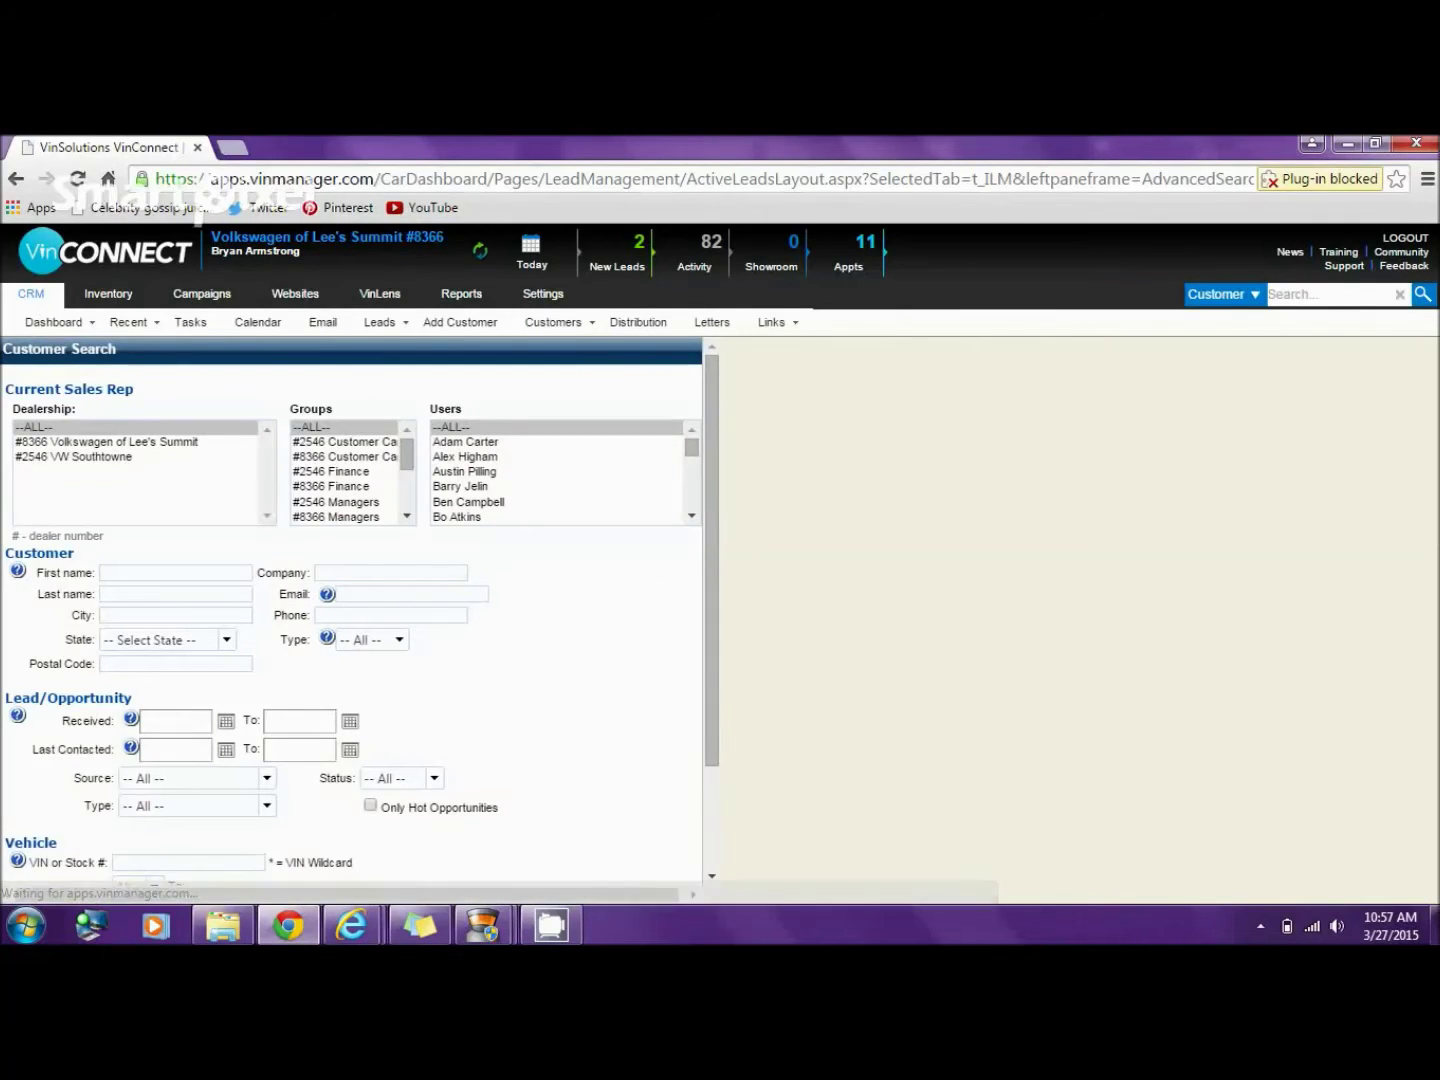
left_click(106, 441)
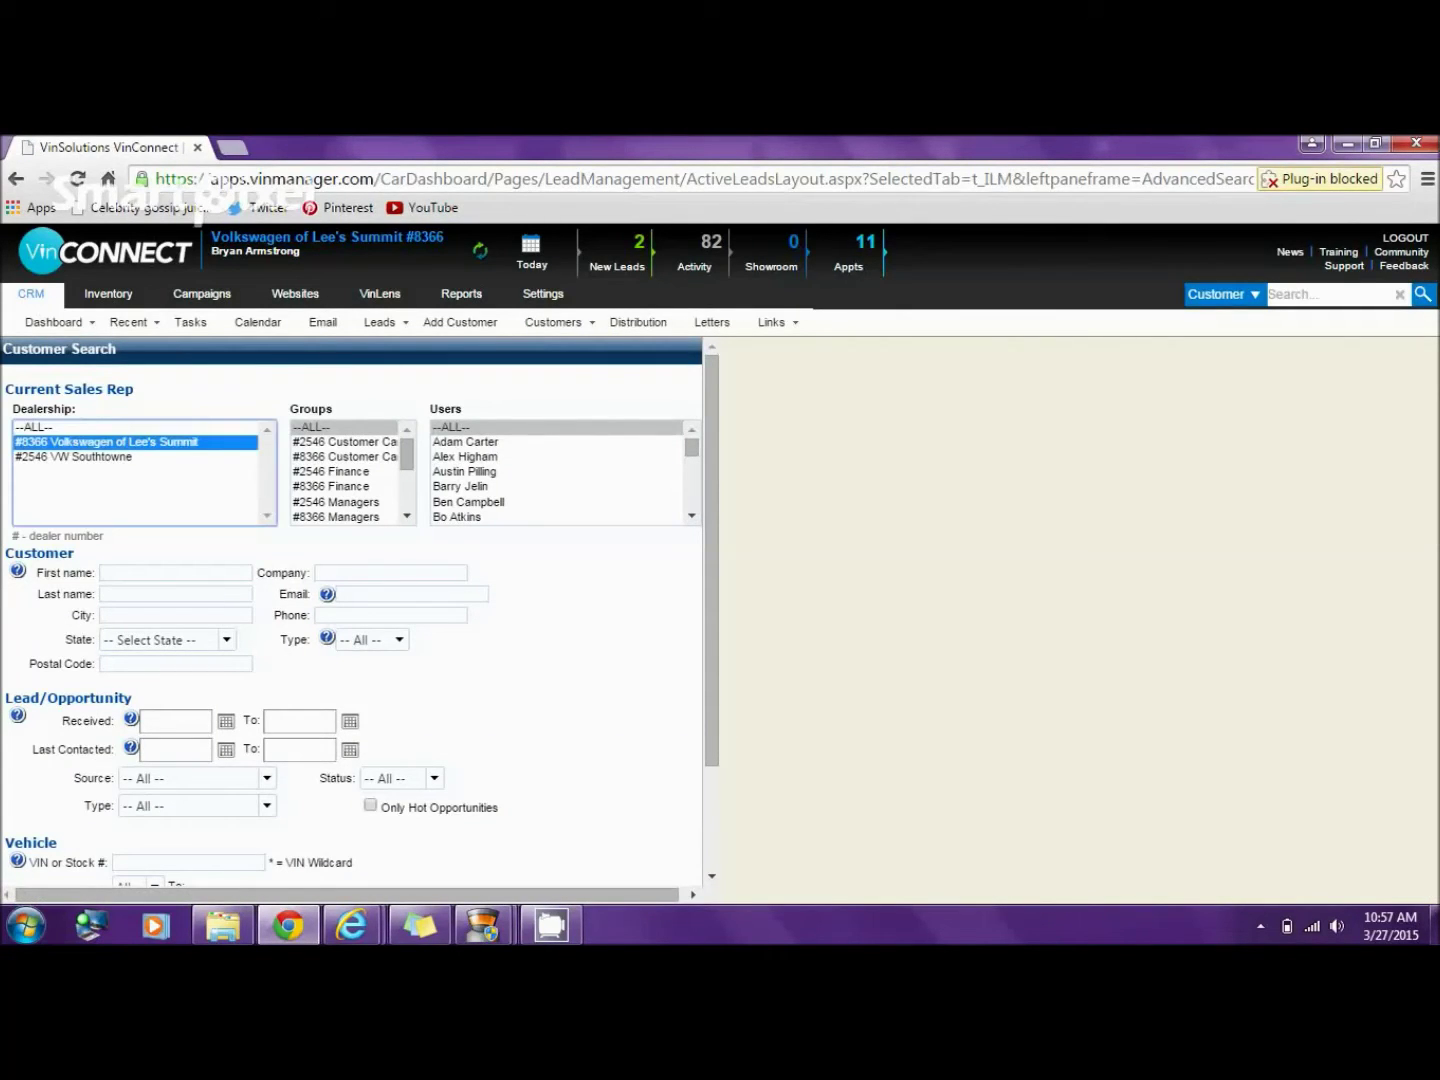
- Search customers by partial first and last name, returning three matches
left_click(102, 571)
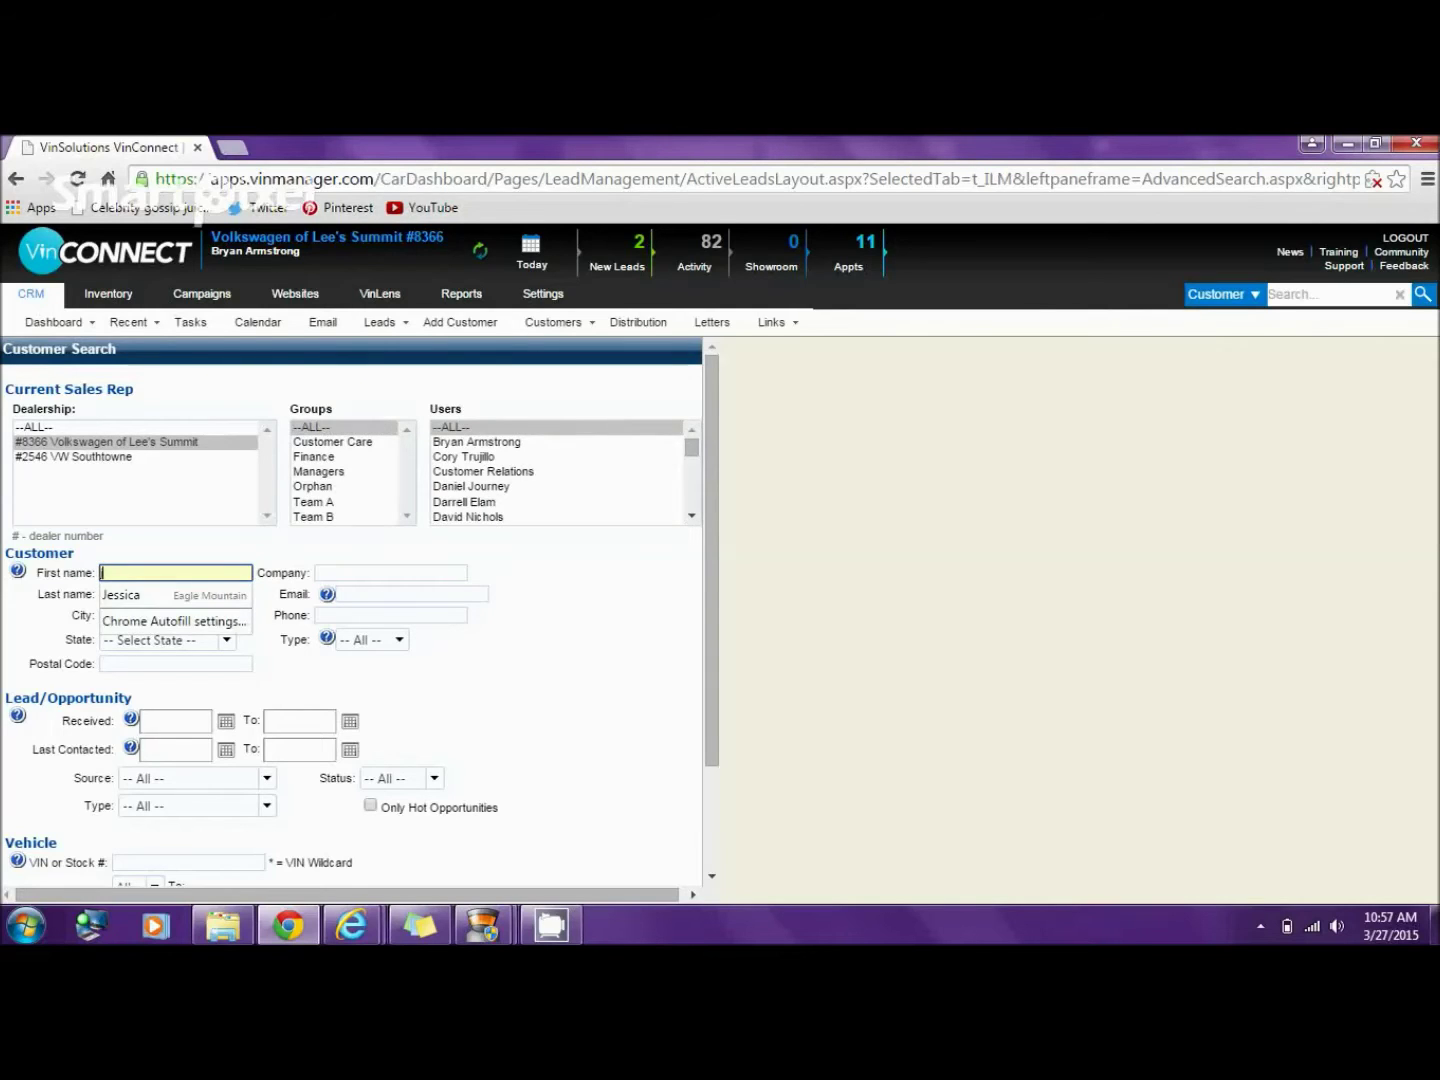
type("j")
key("Tab")
key("Tab")
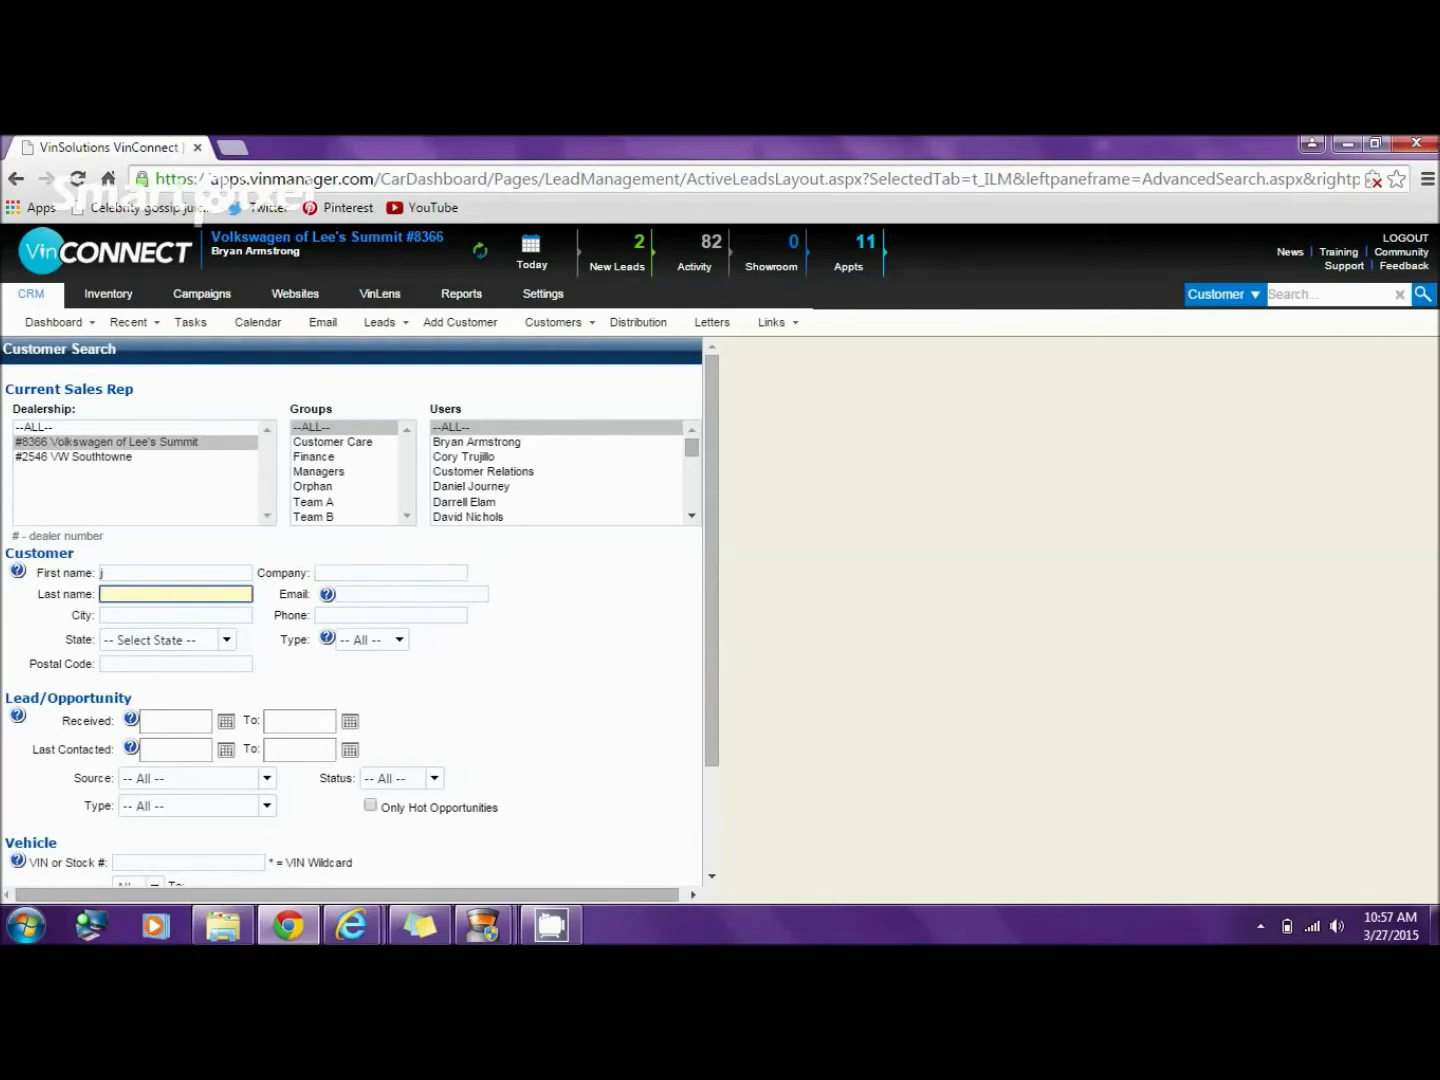
type("para")
scroll(352, 612, "down", 2)
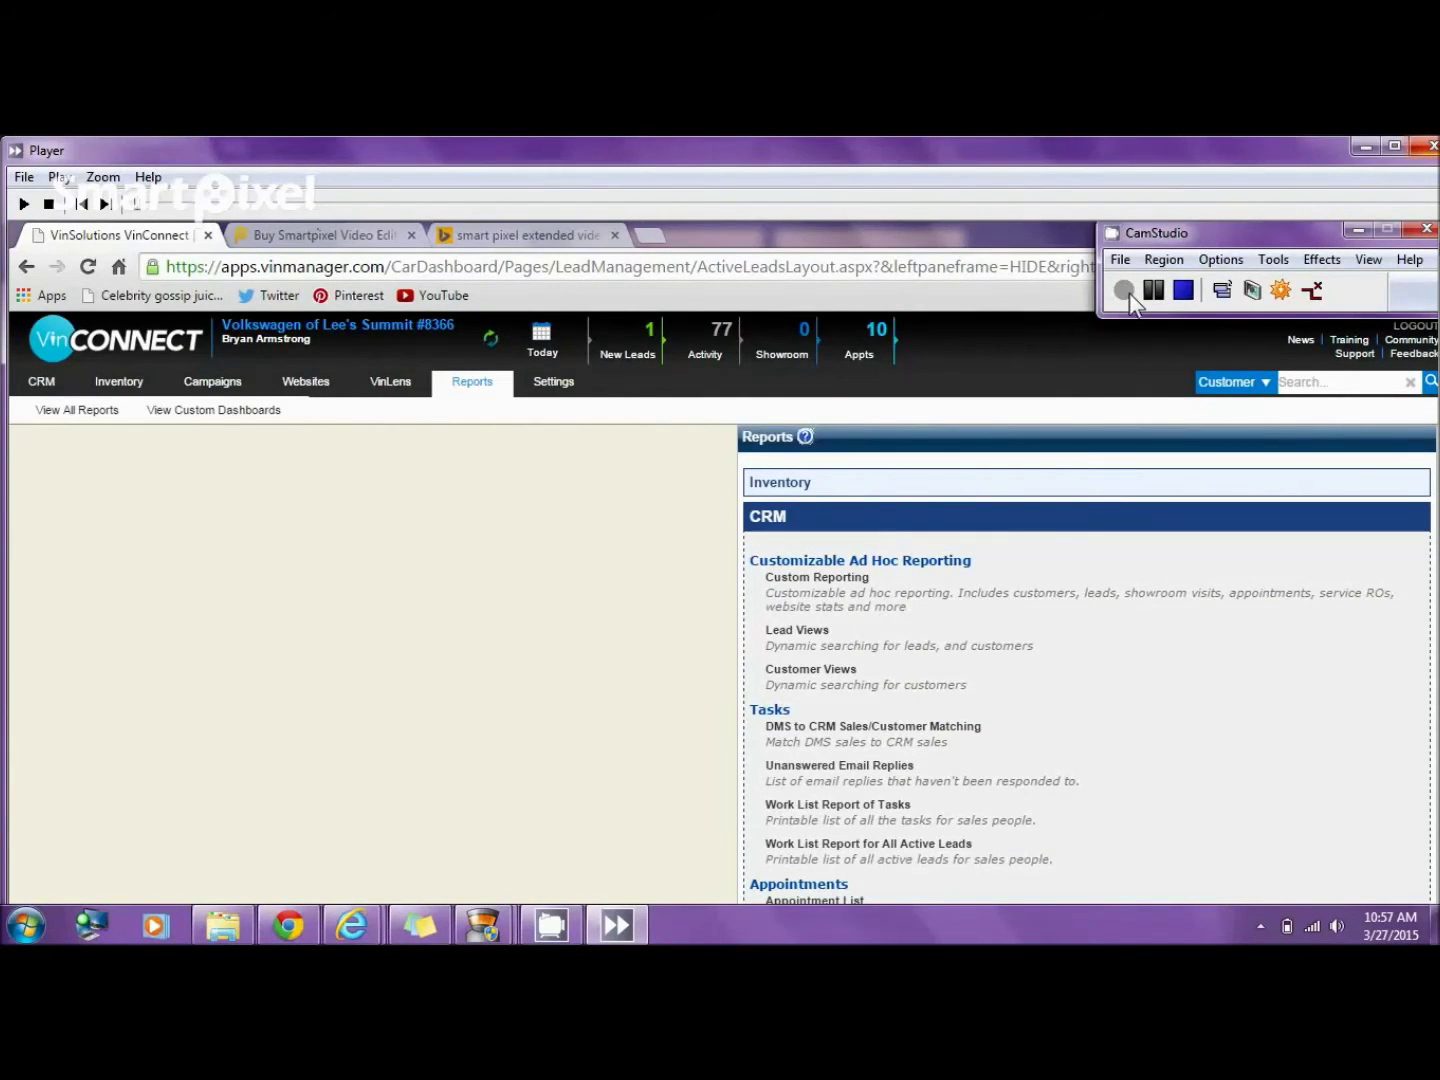
left_click(1365, 147)
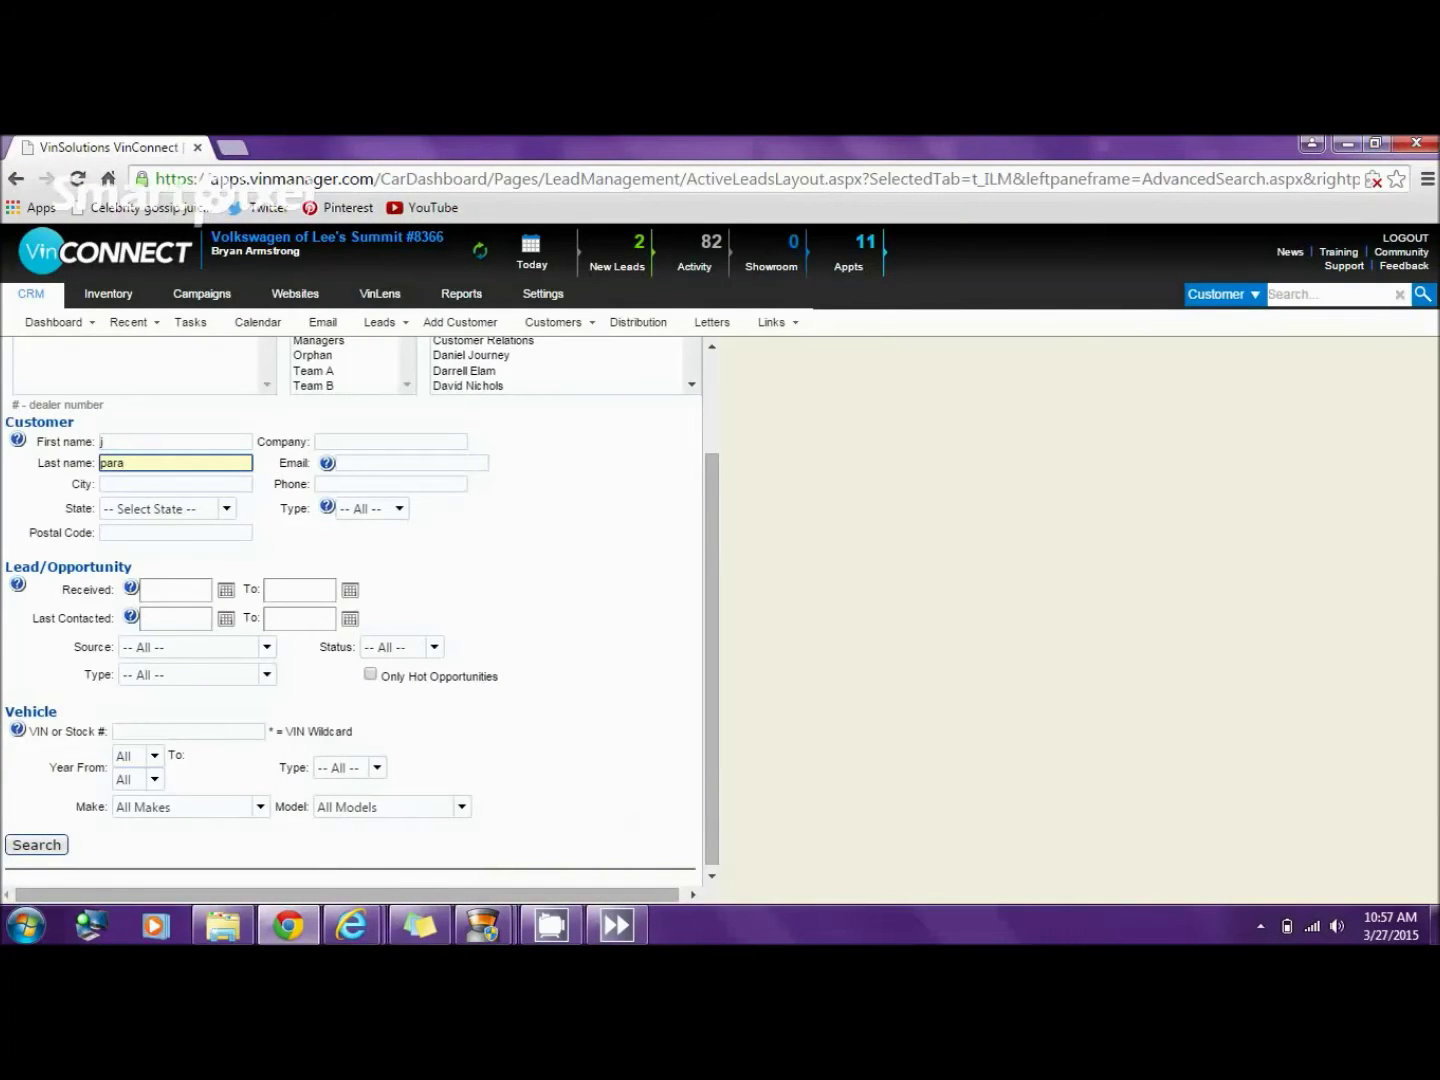
key("Return")
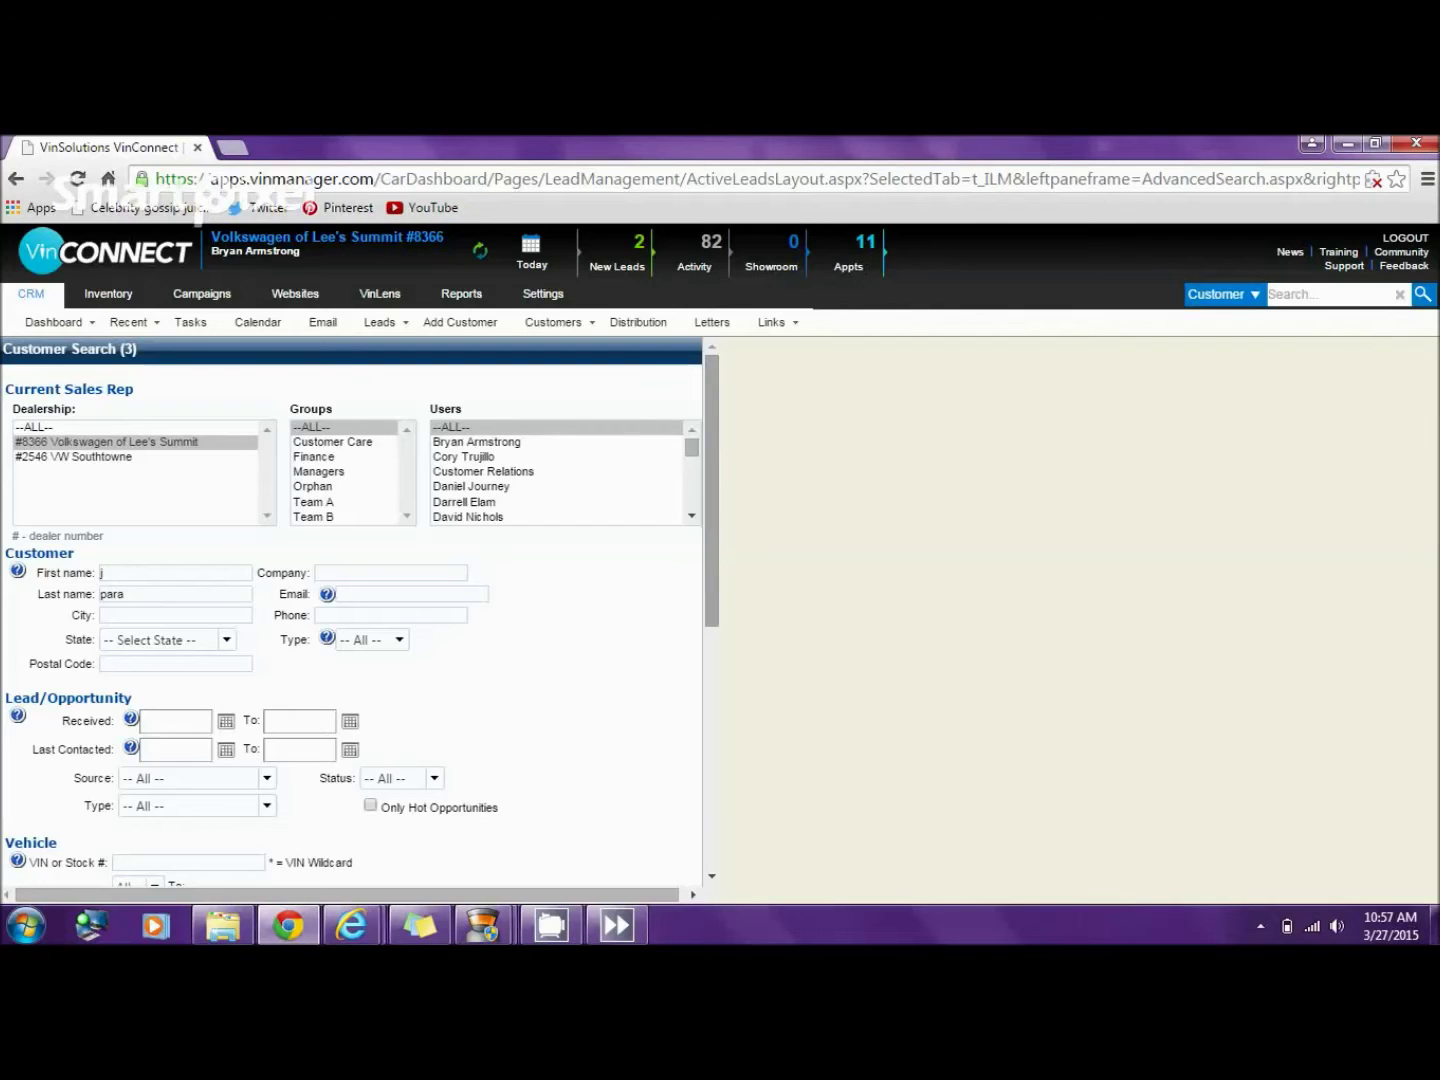
scroll(362, 610, "down", 4)
scroll(362, 610, "down", 1)
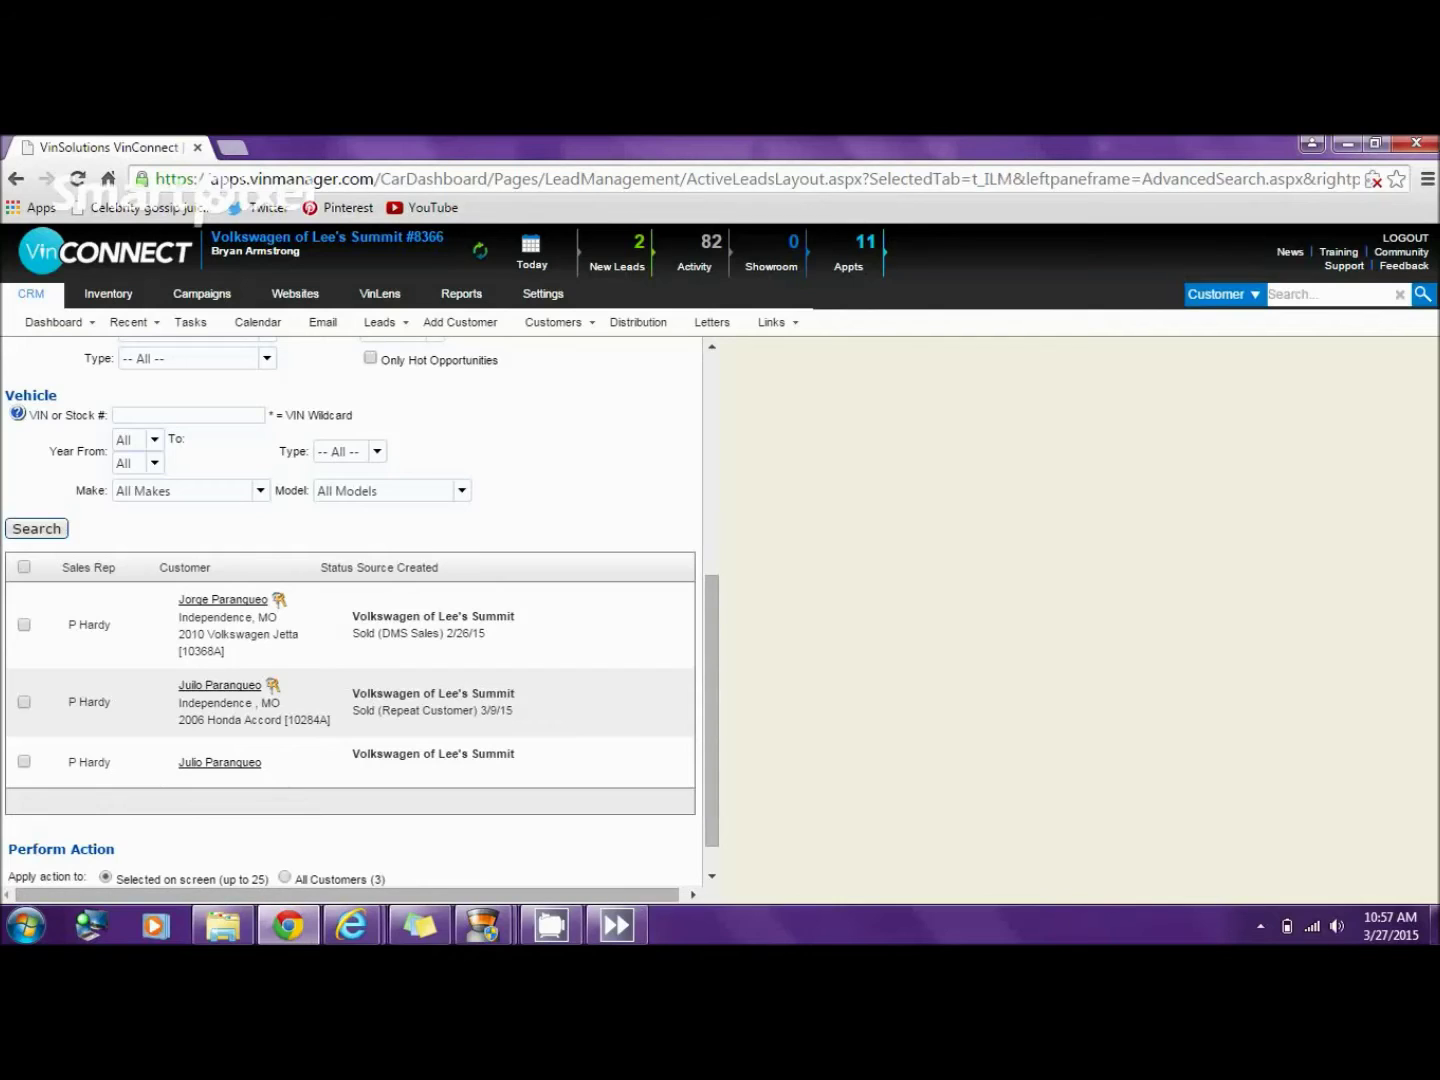
- Merge the Honda Accord customer with the vehicle-less duplicate, keeping the correctly spelled first name
left_click(24, 701)
left_click(23, 760)
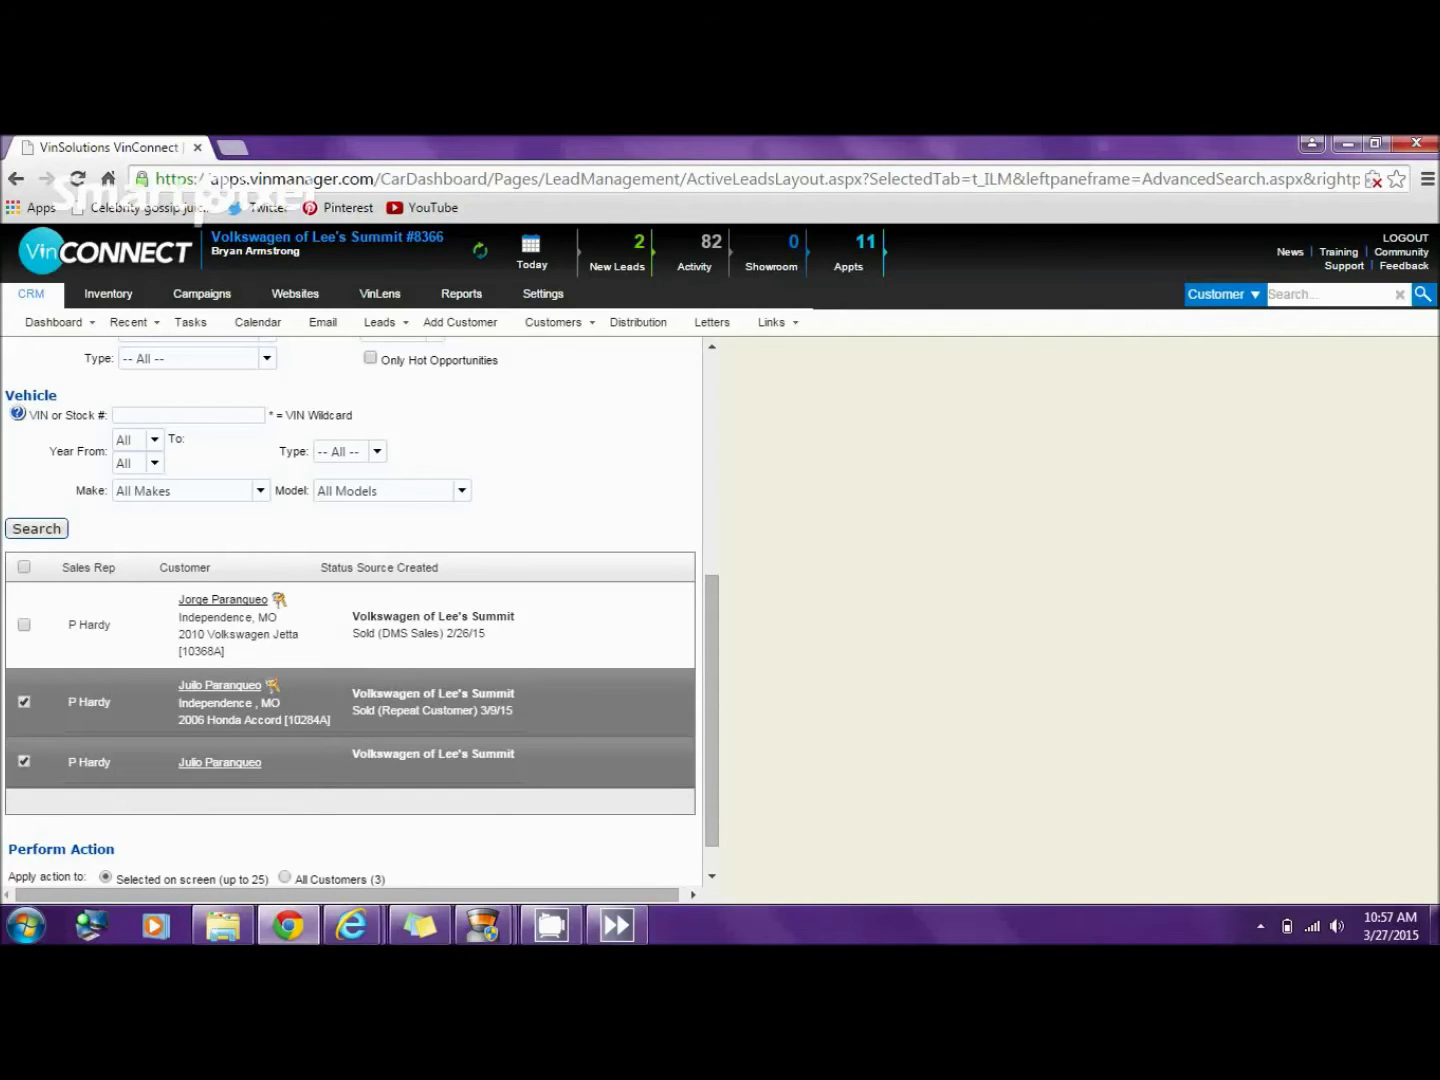
scroll(350, 610, "down", 1)
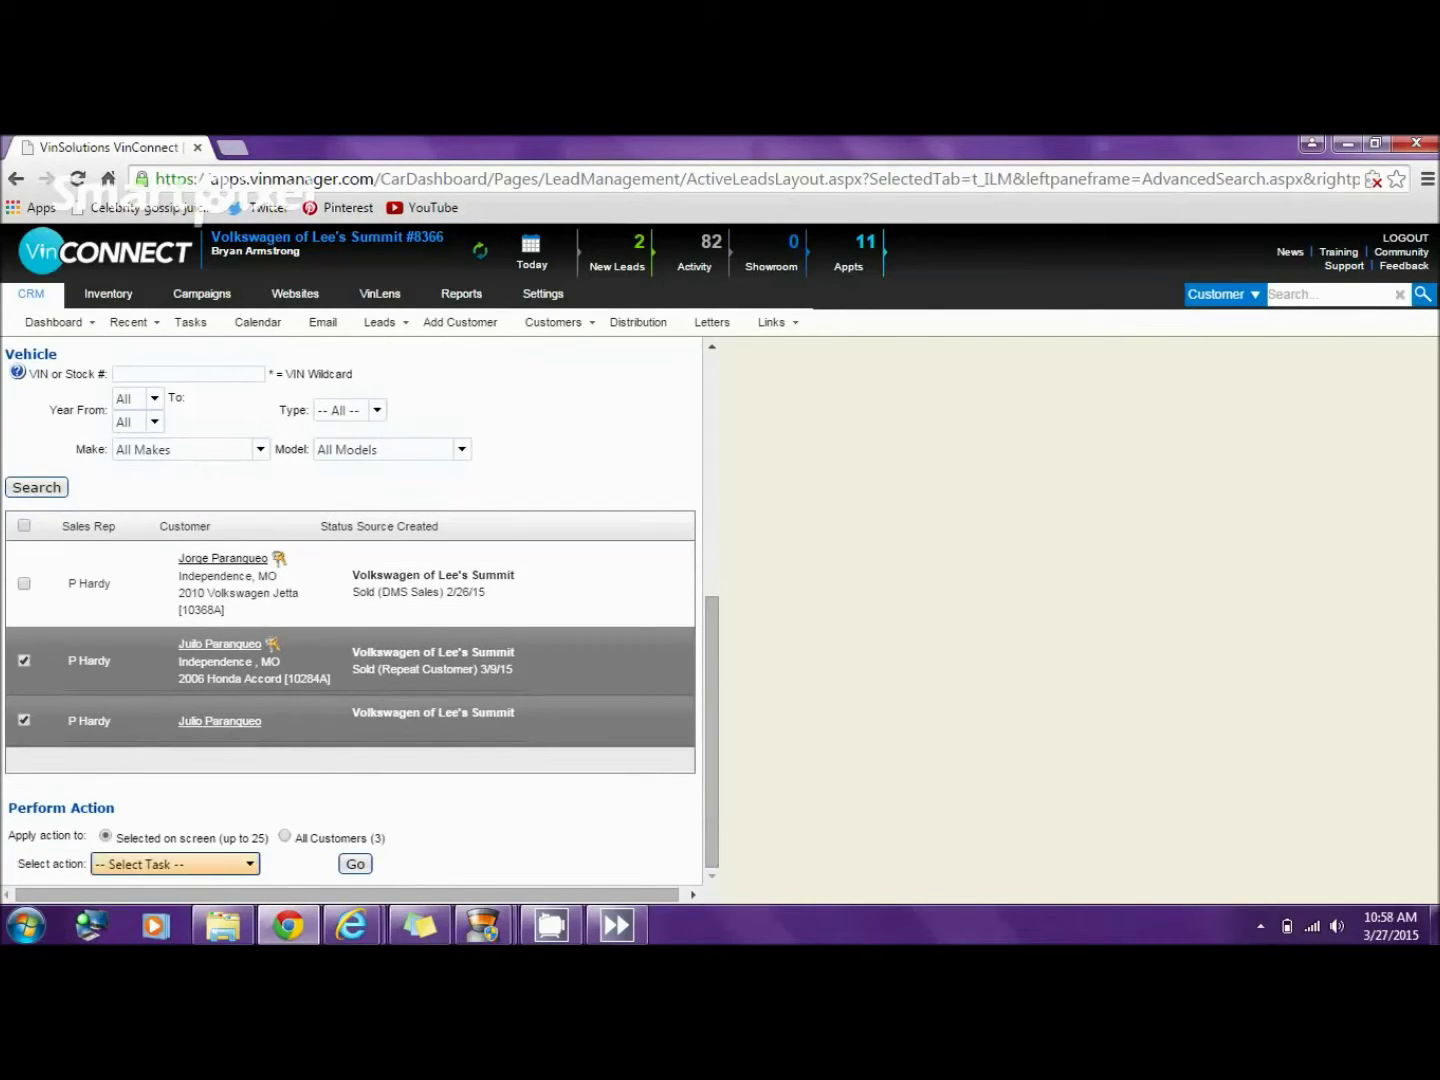
left_click(176, 865)
left_click(150, 758)
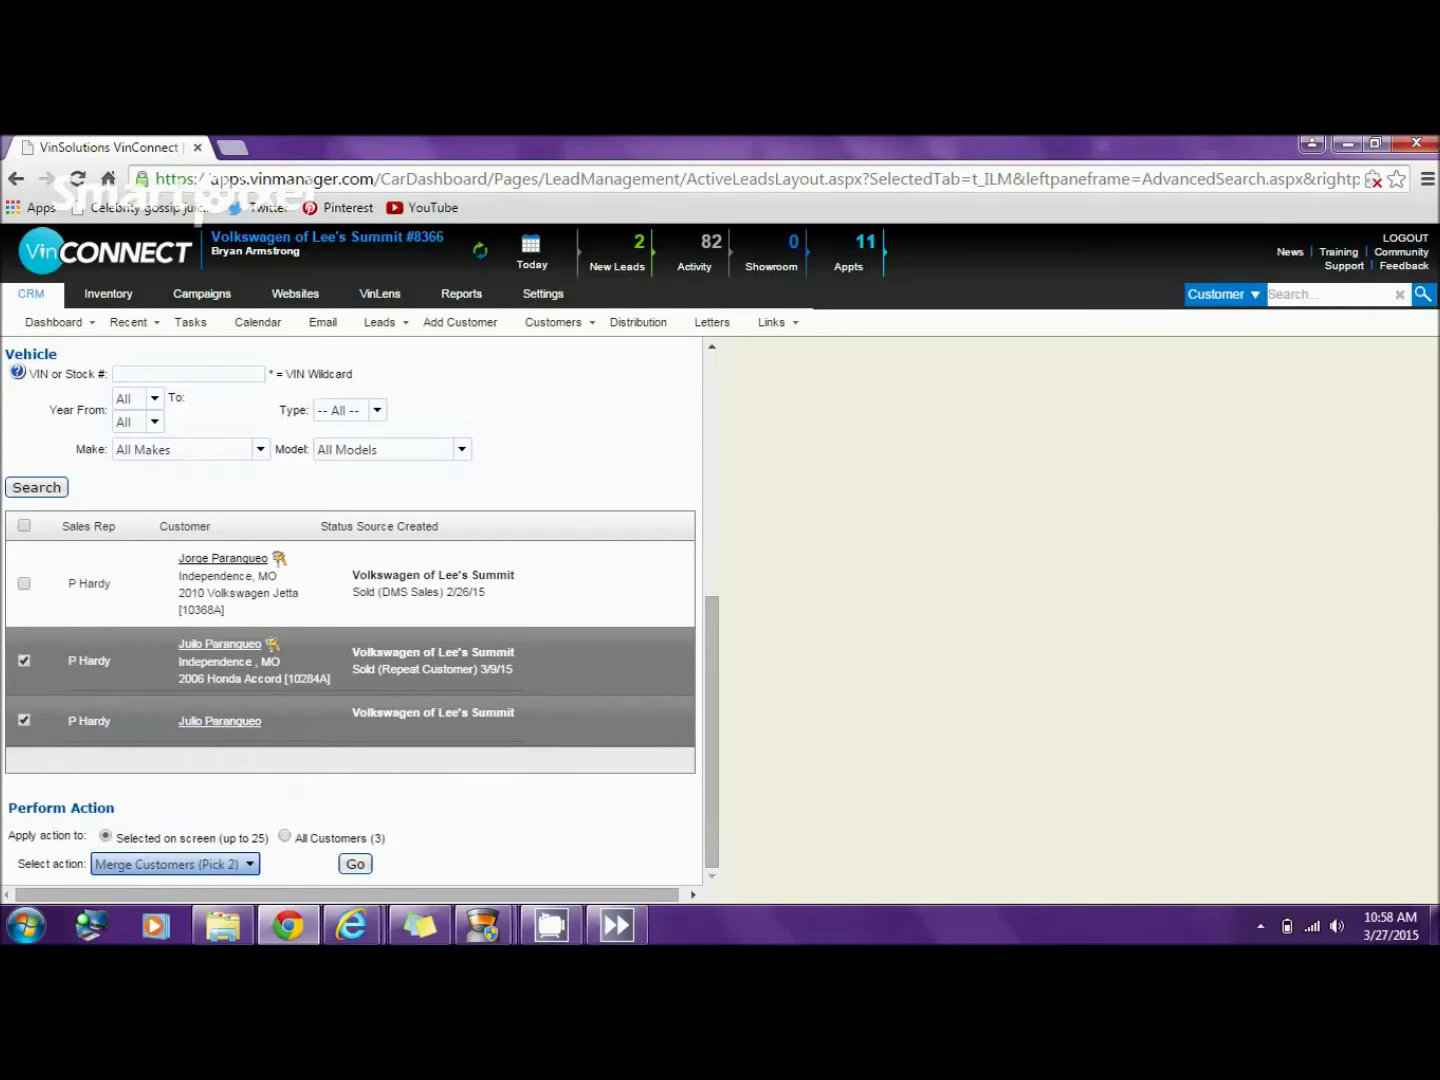
left_click(355, 865)
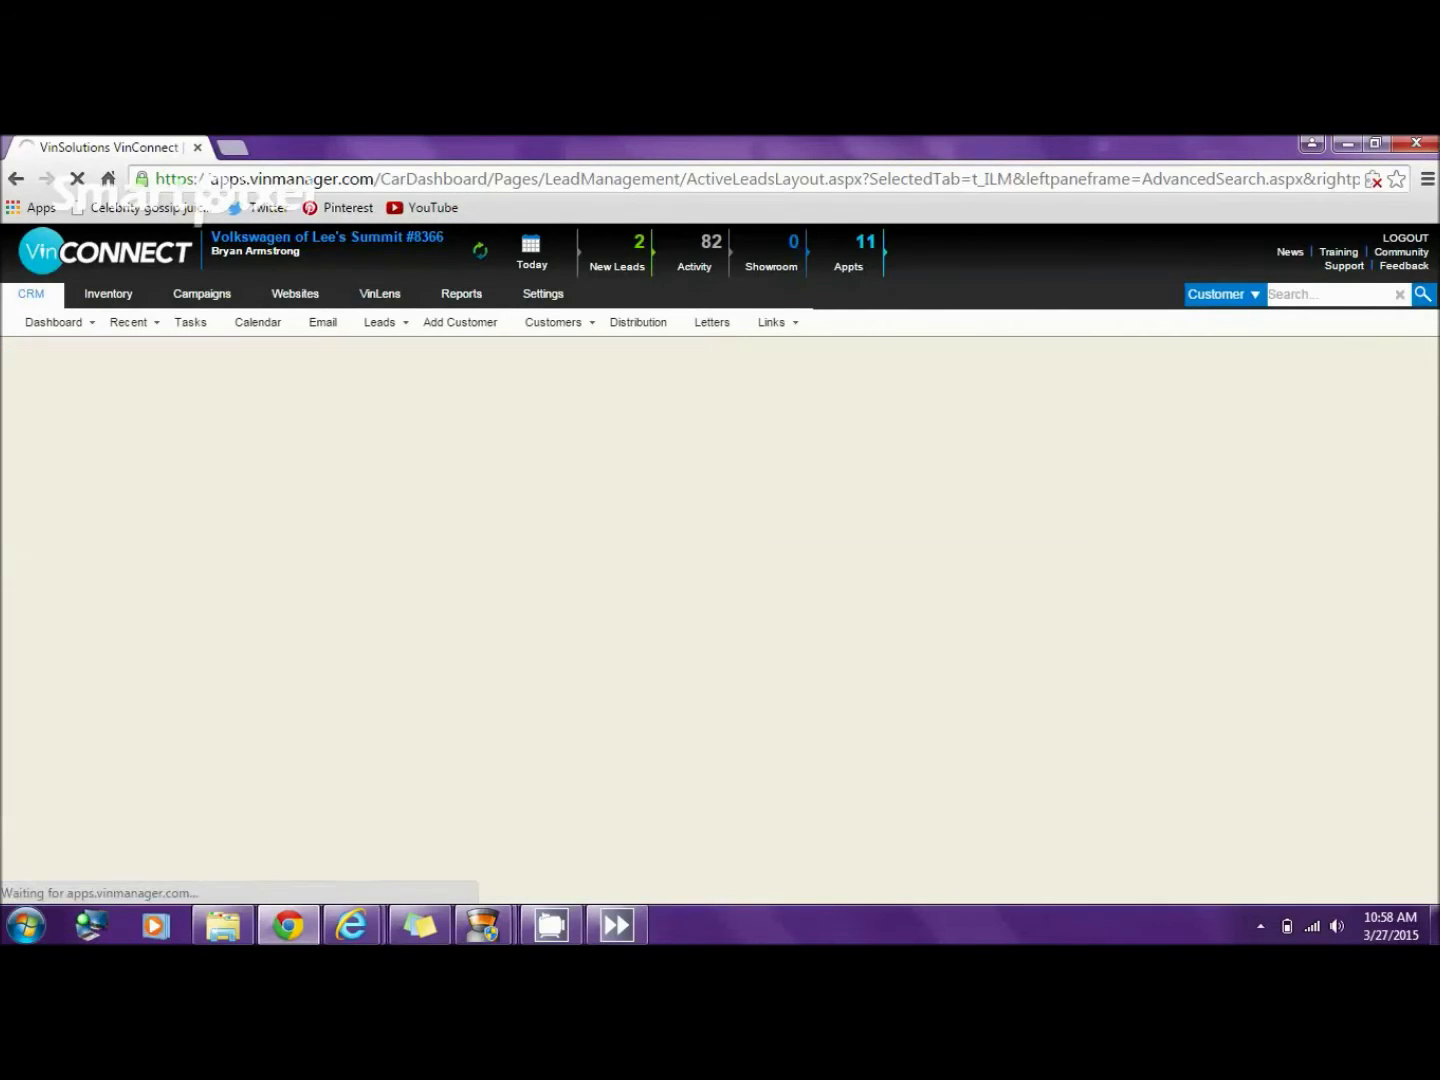
left_click(1070, 464)
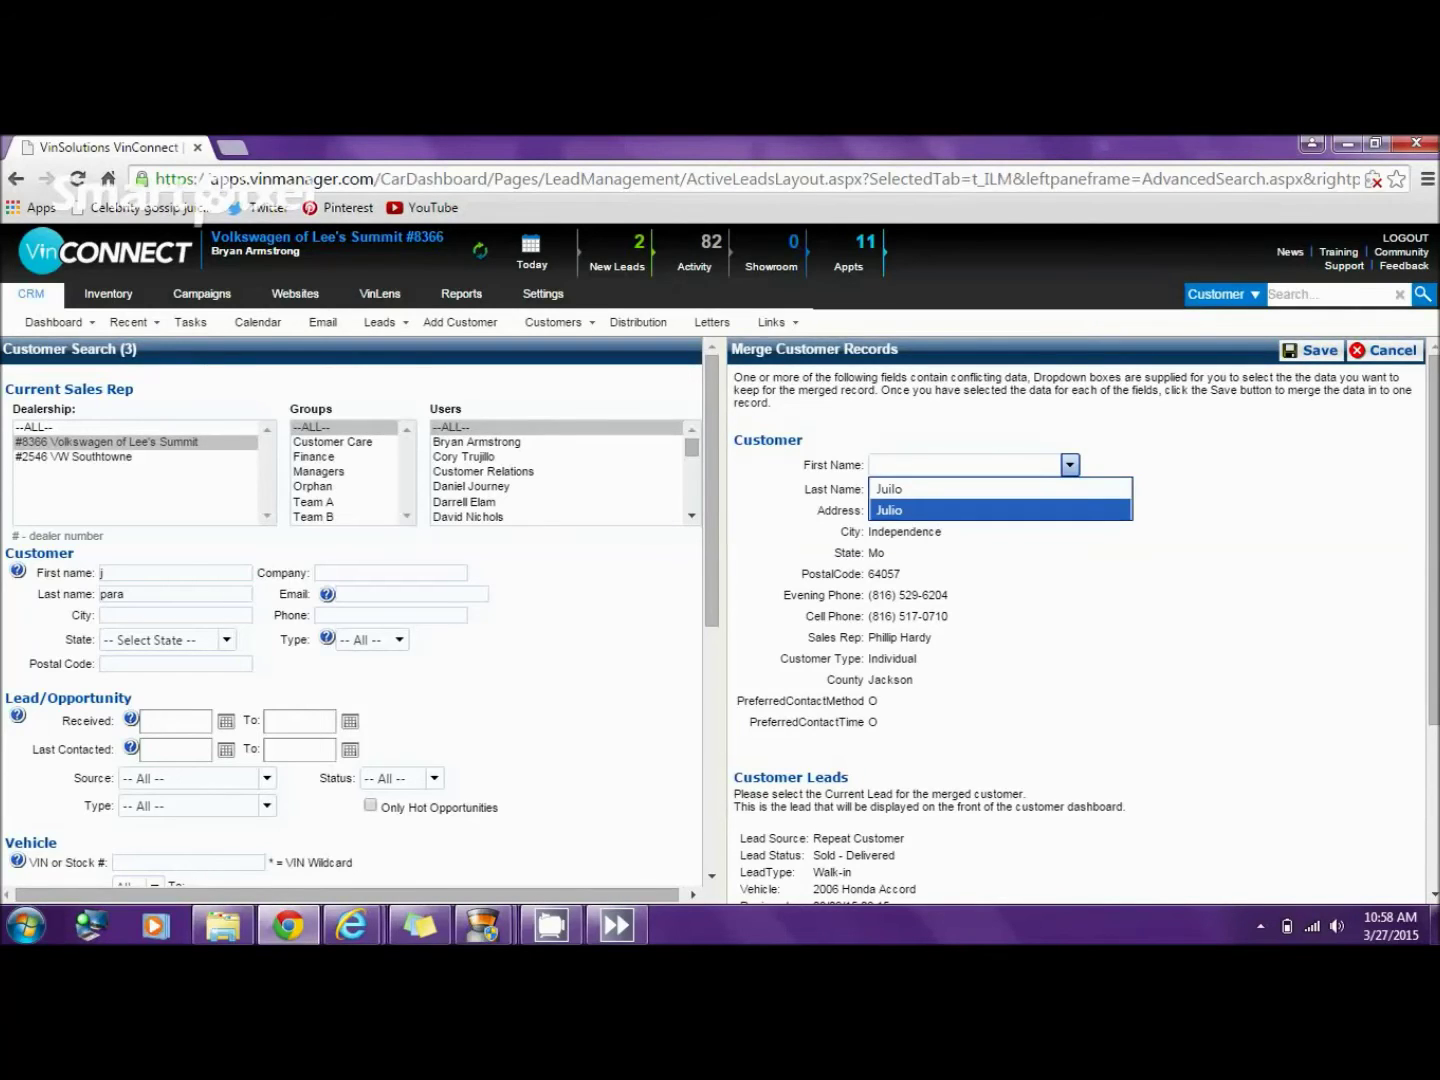
left_click(889, 510)
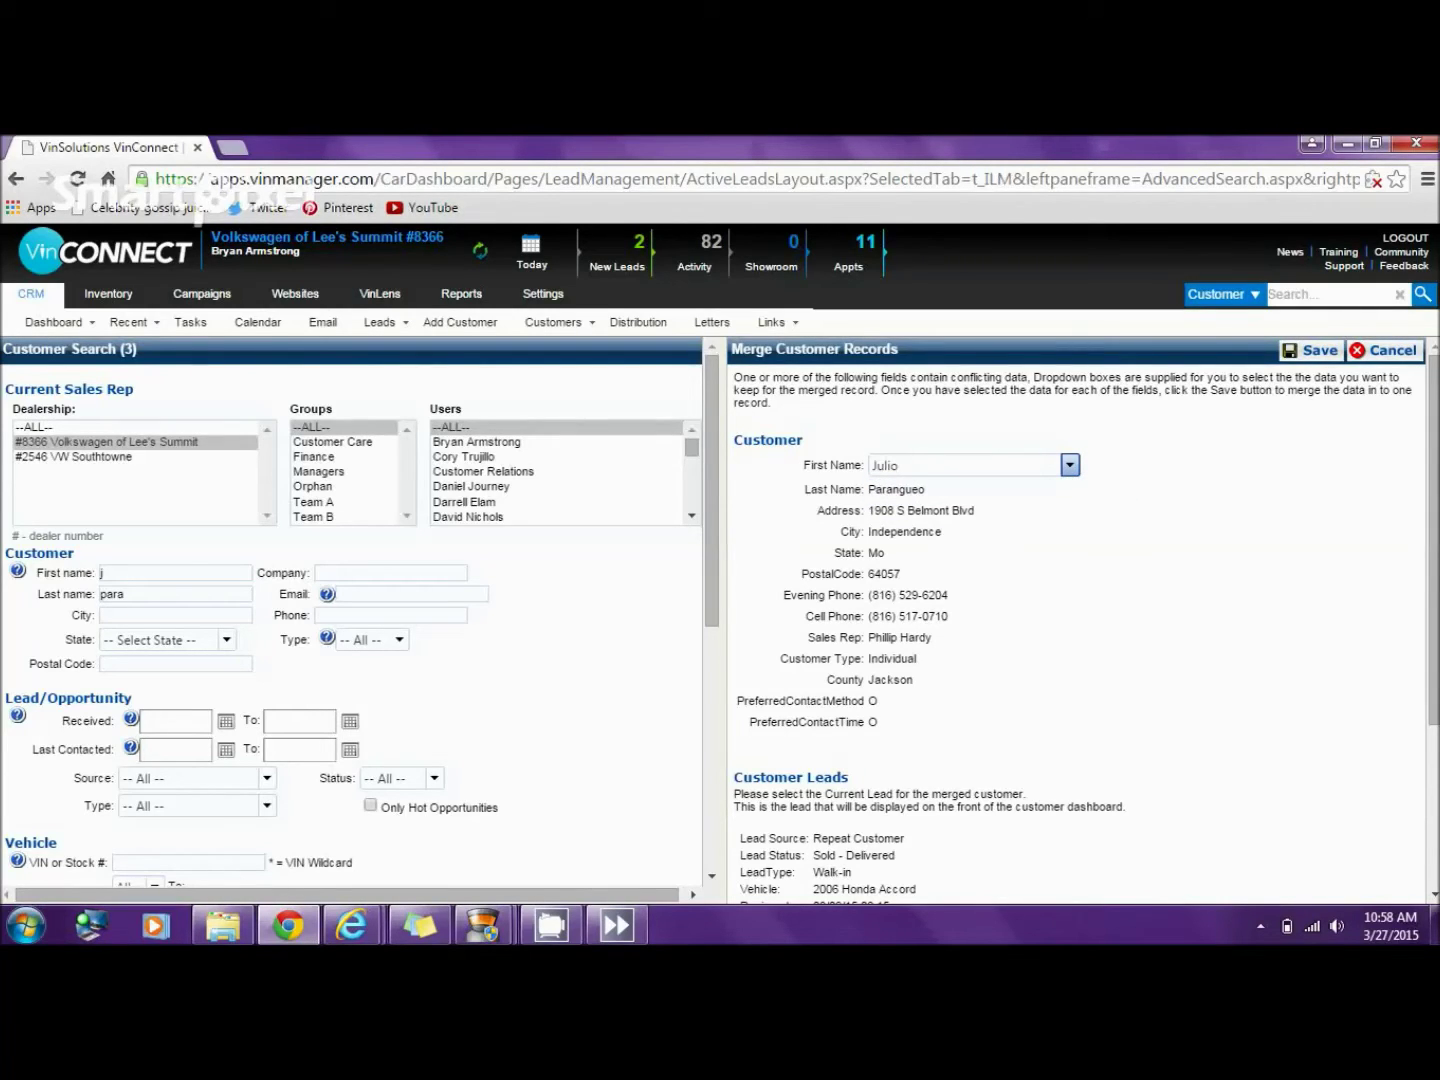
scroll(1080, 620, "down", 3)
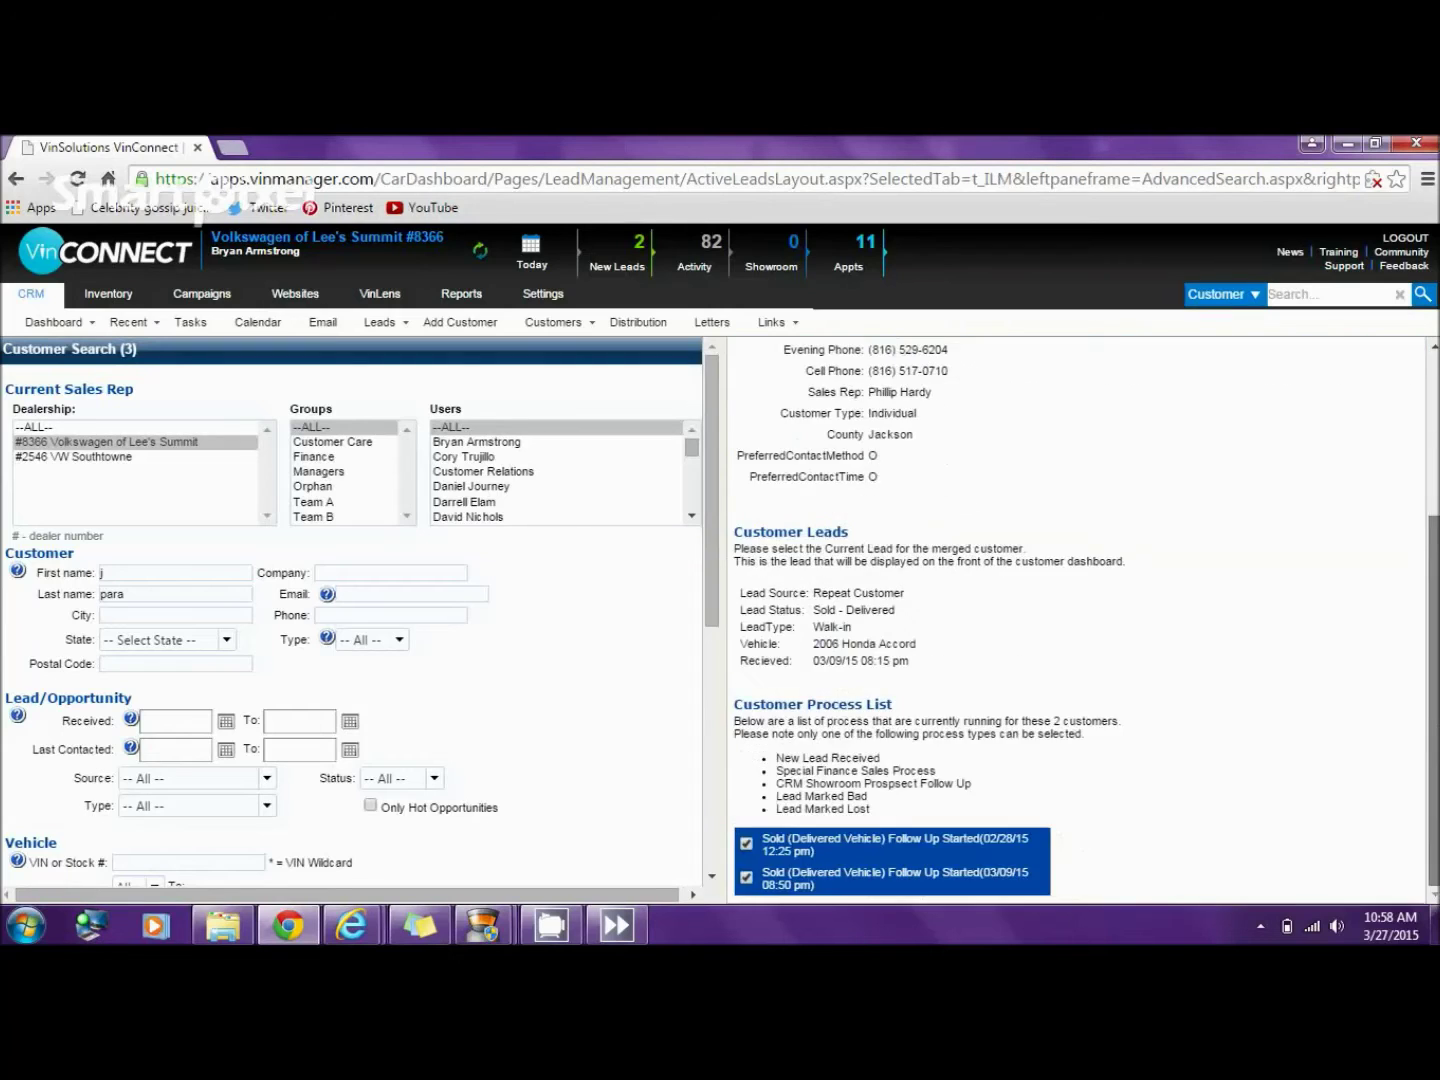
scroll(1080, 620, "up", 3)
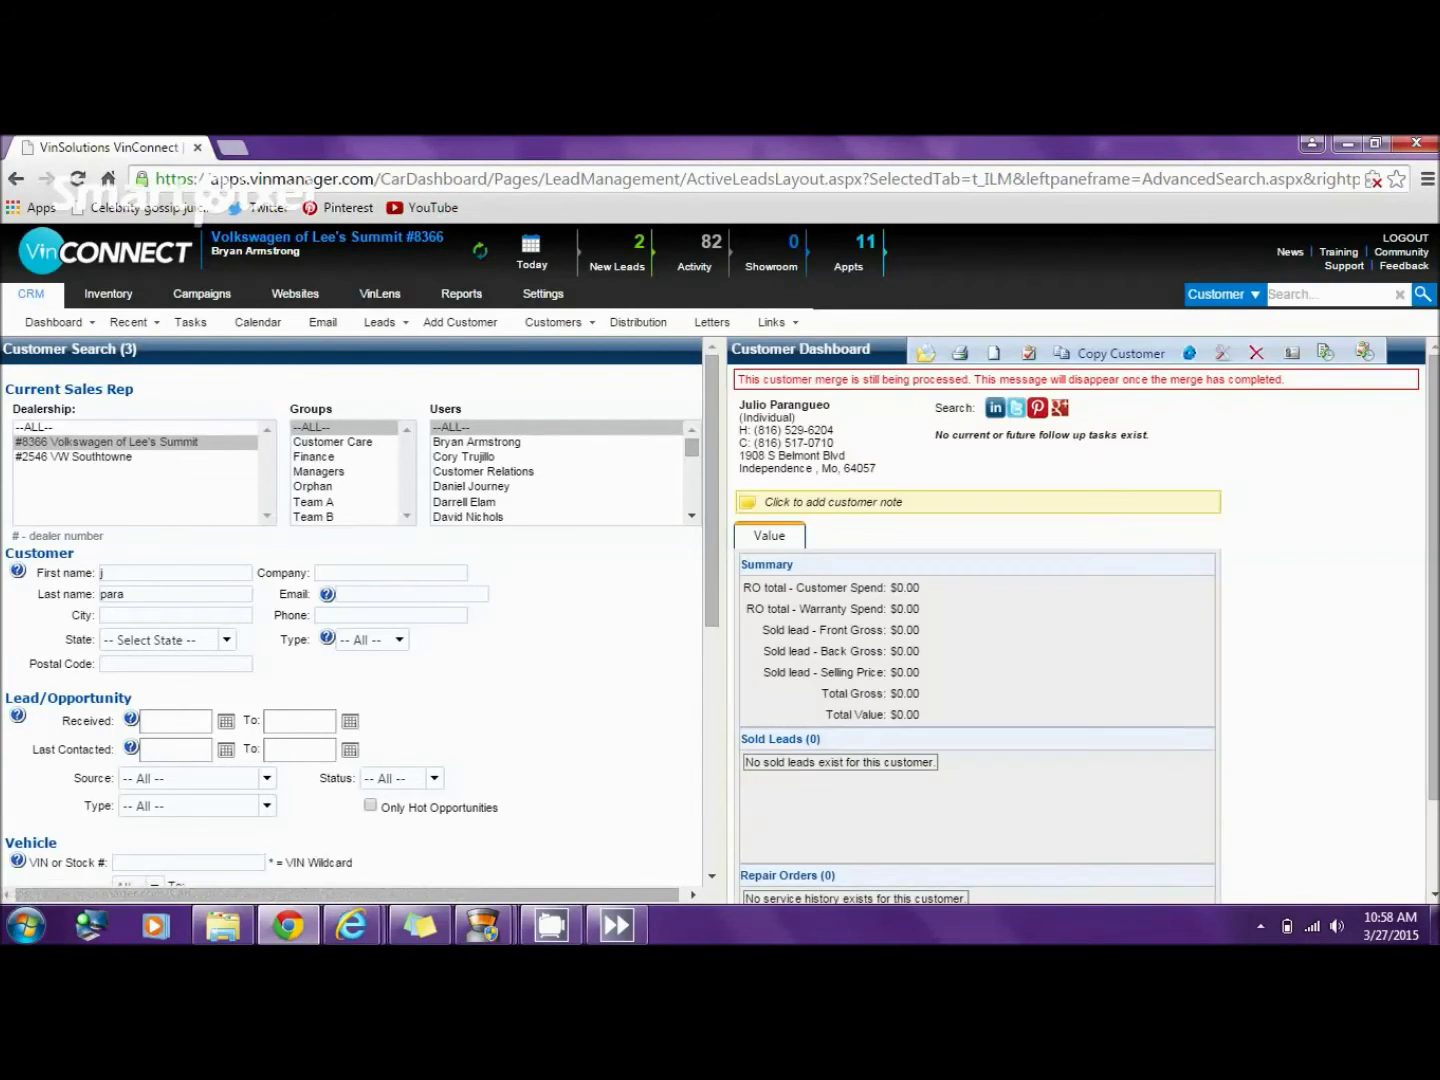
mouse_move(484, 925)
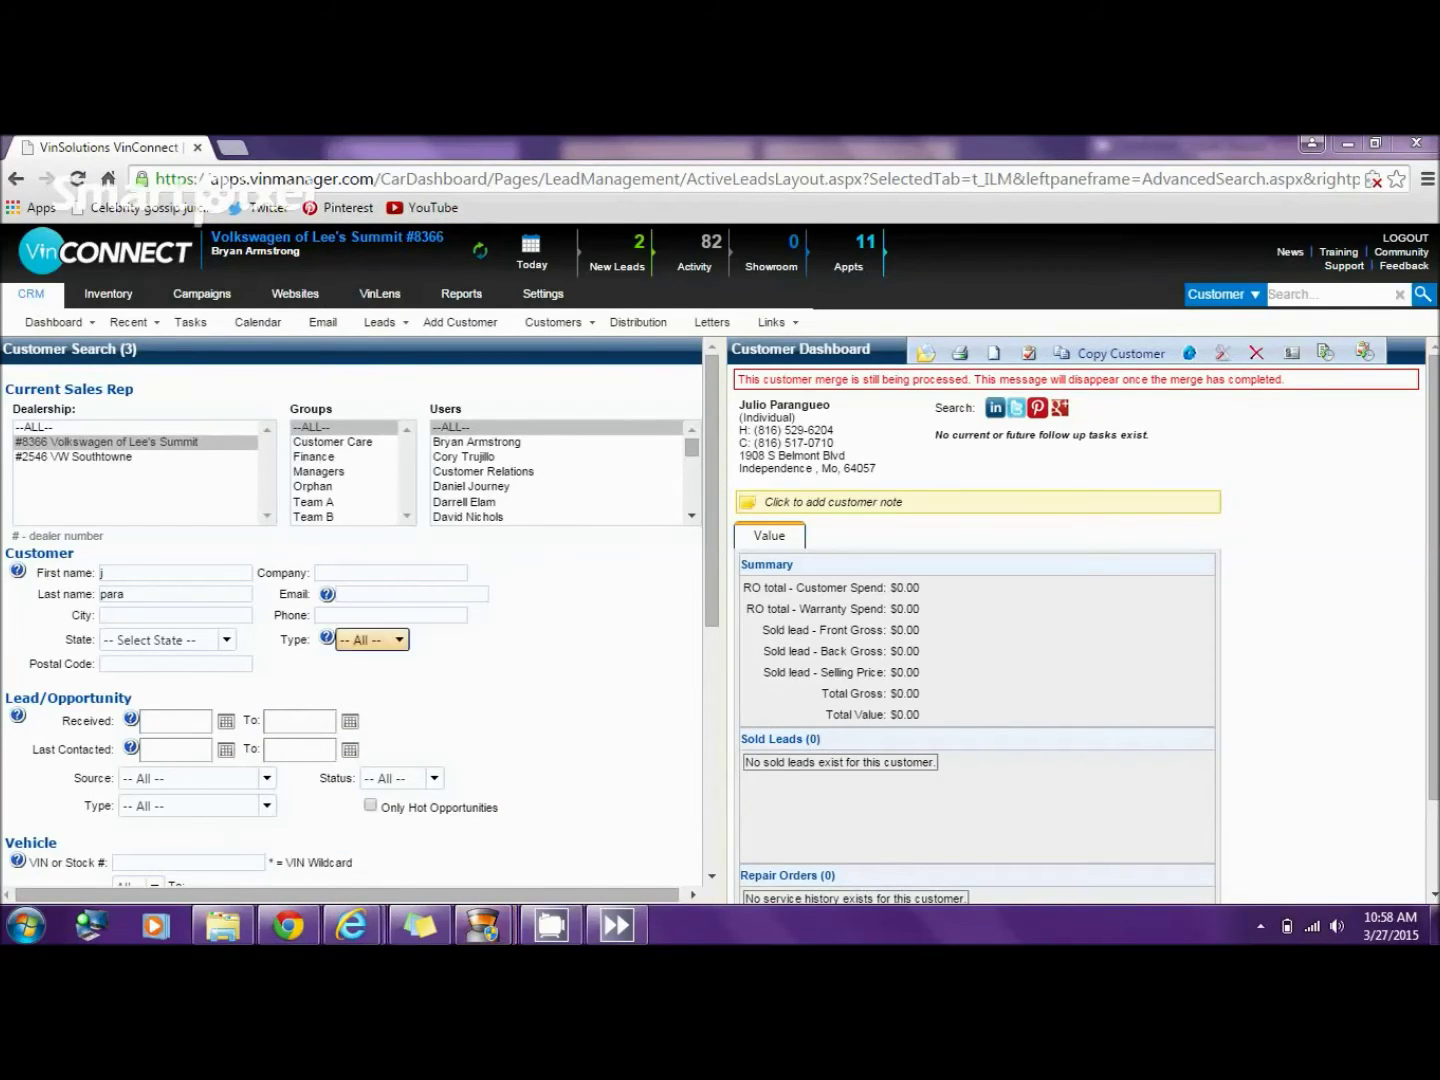
scroll(360, 641, "down", 5)
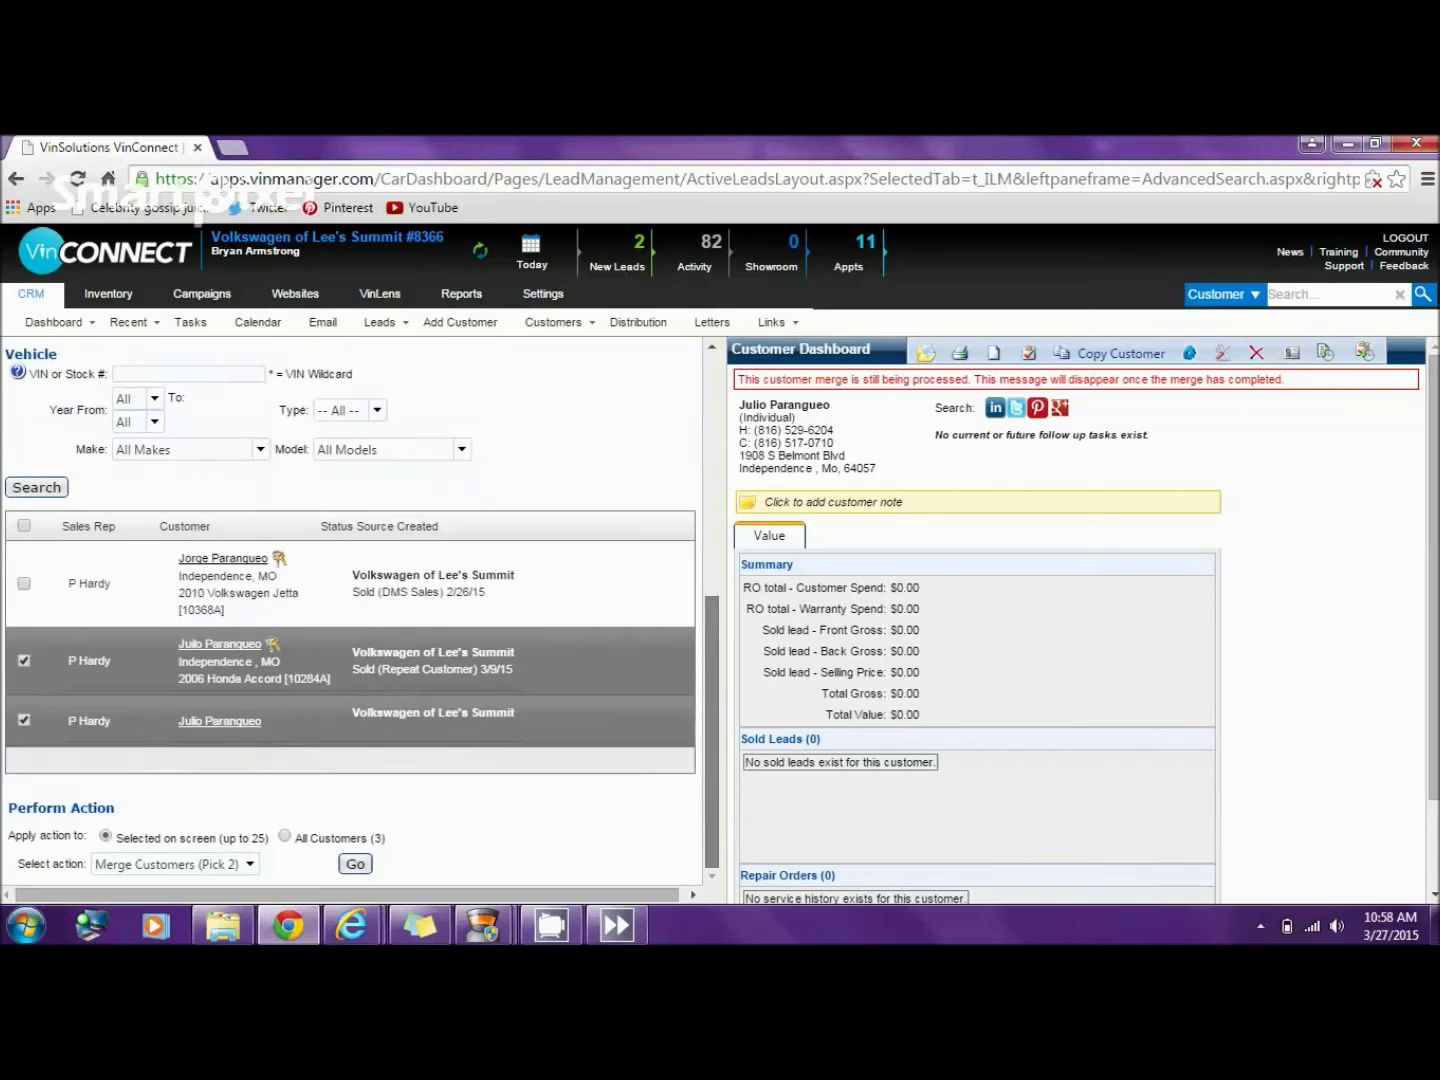
- Rerun the customer search after the merge and open the buyer's dashboard
left_click(36, 487)
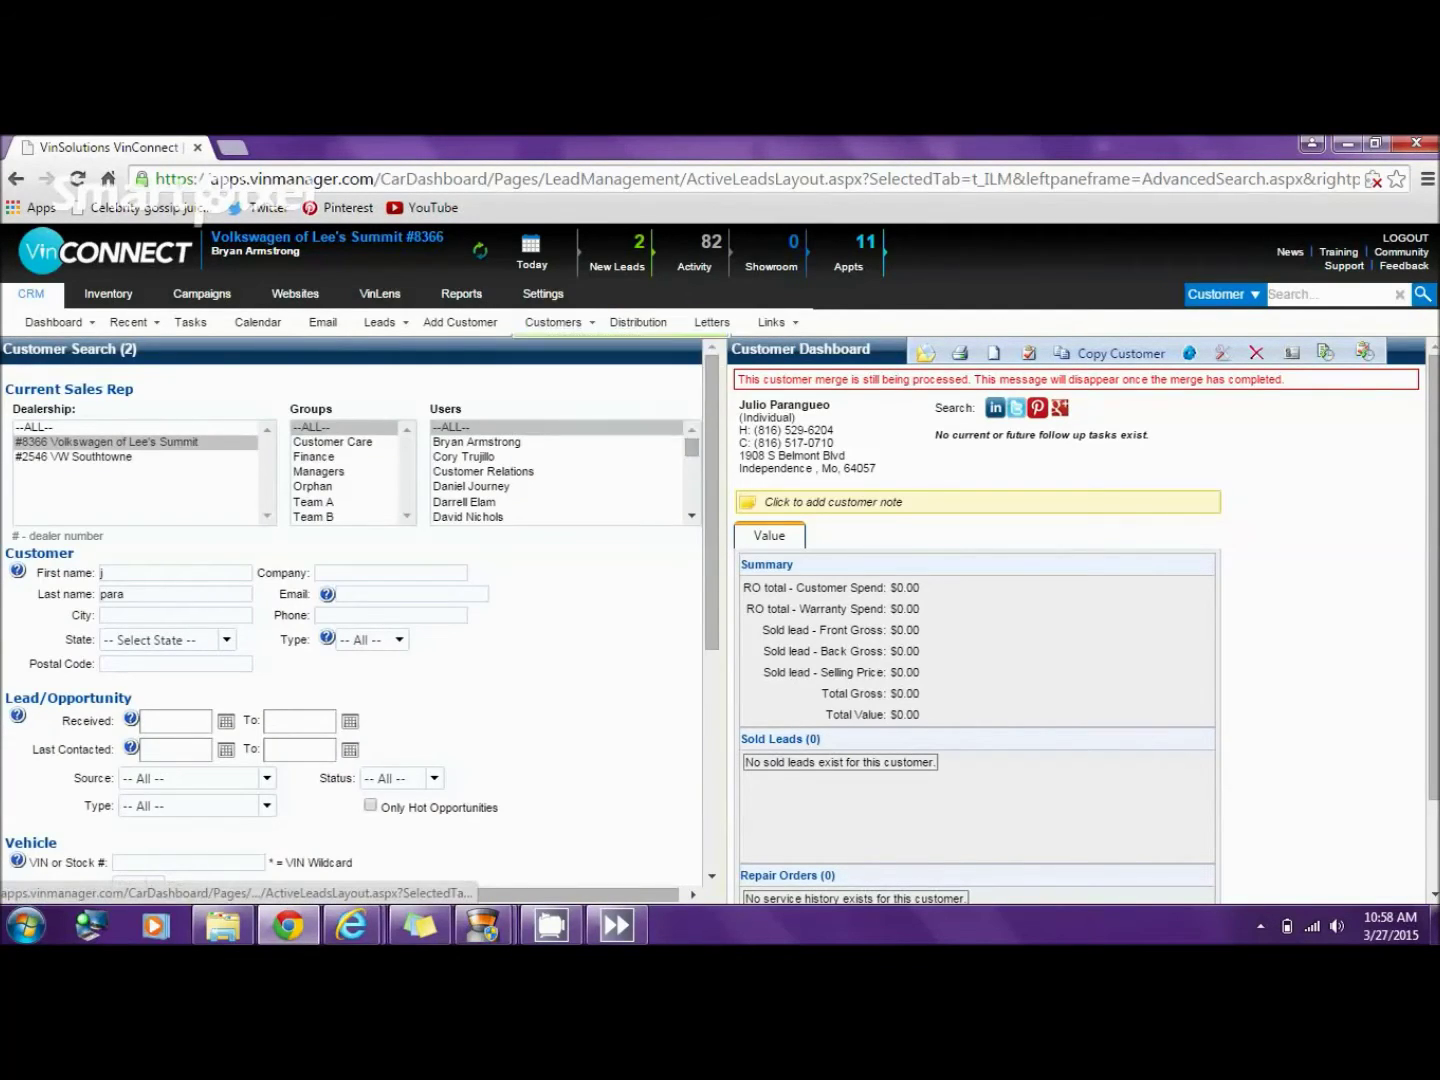
mouse_move(554, 322)
scroll(349, 599, "down", 4)
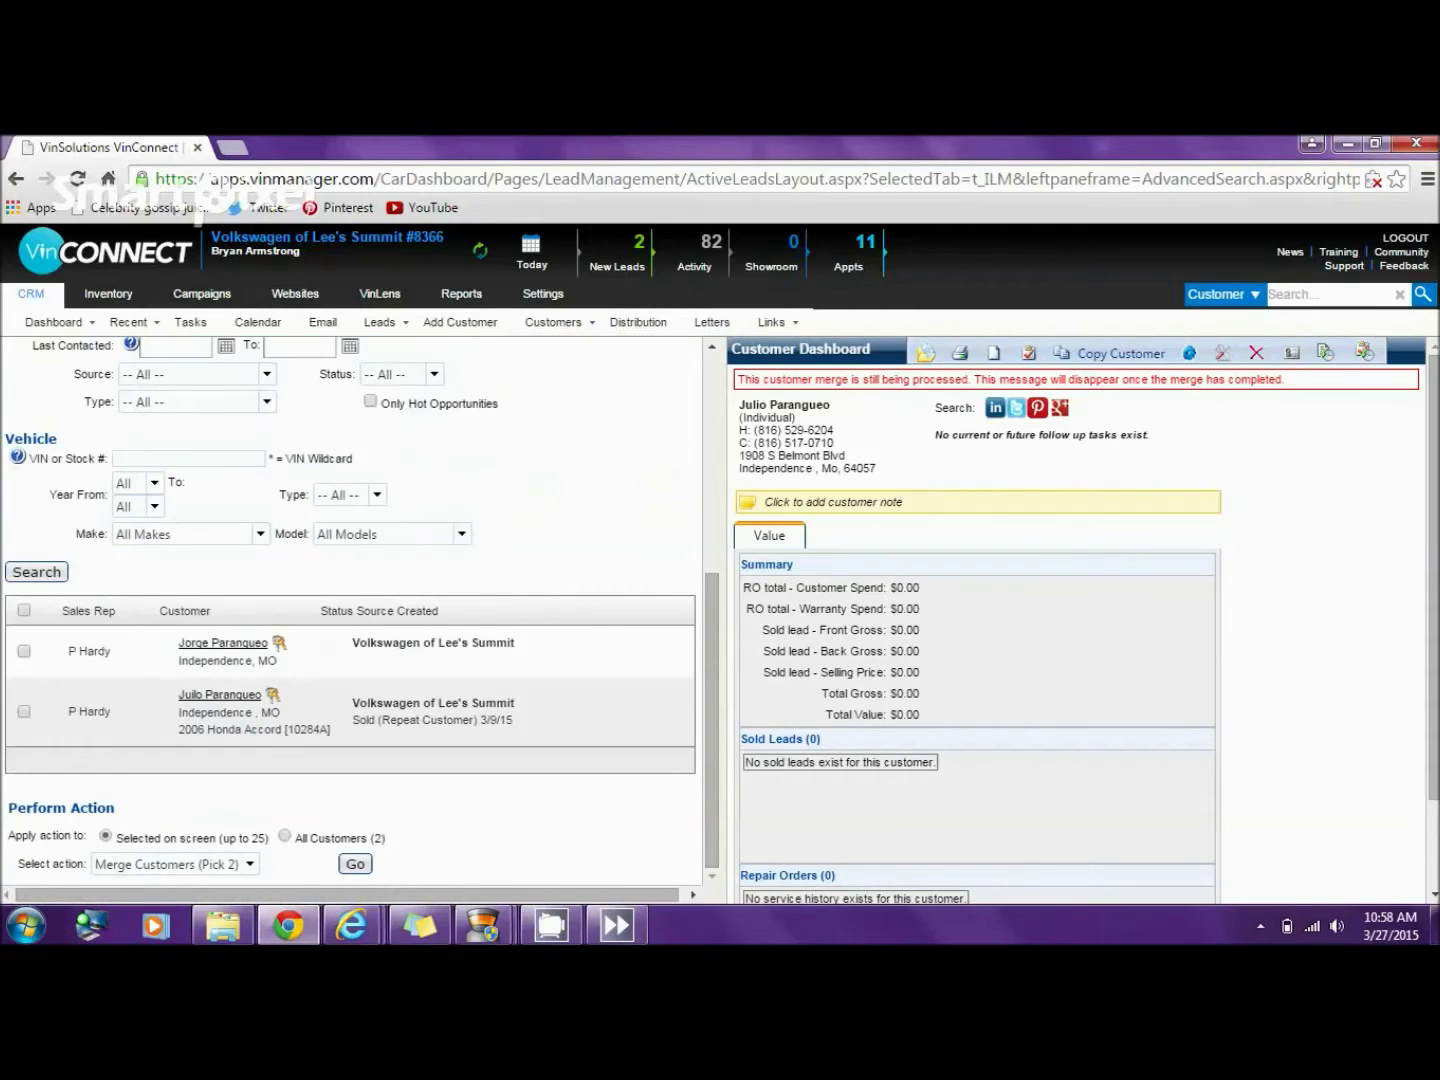
left_click(223, 644)
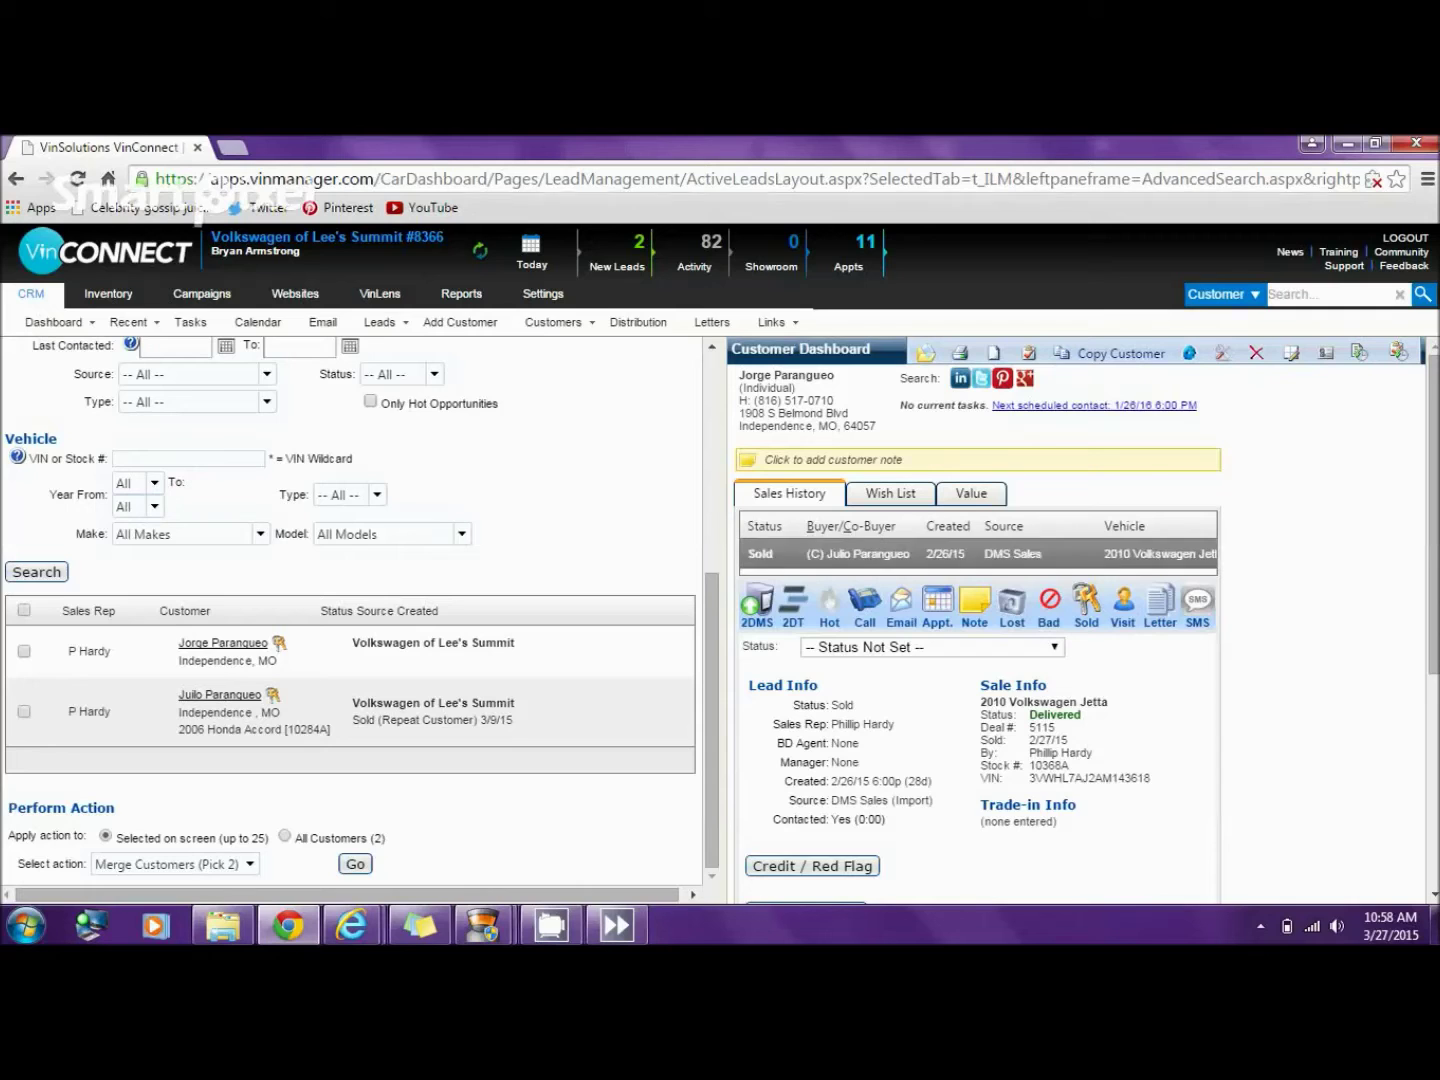
mouse_move(483, 925)
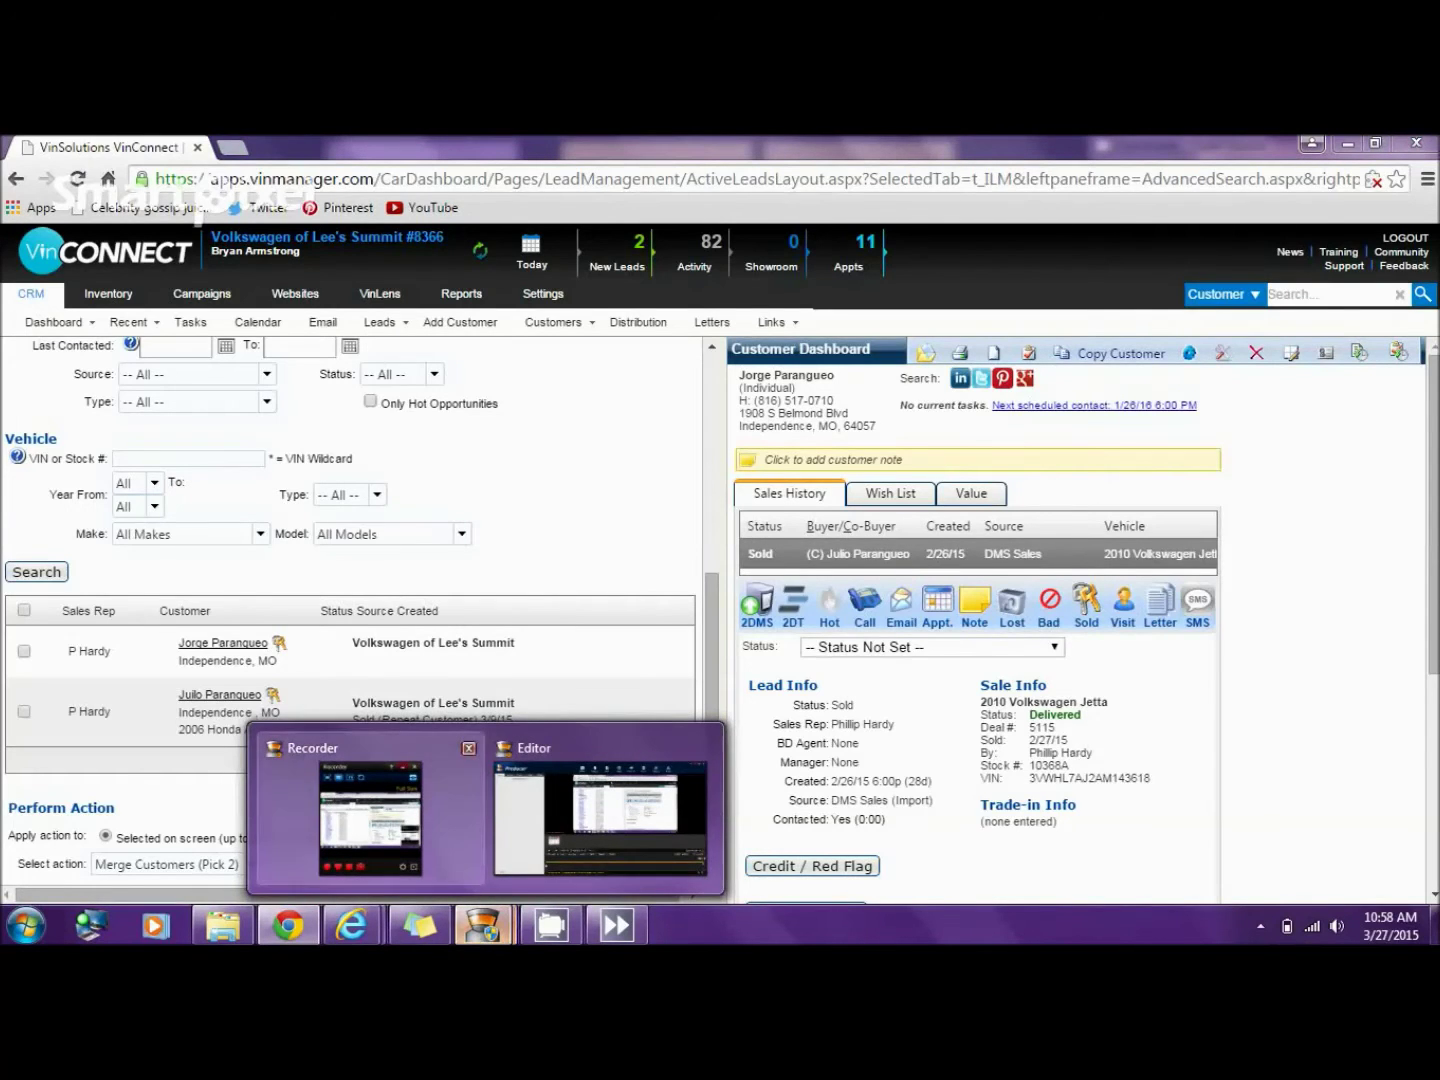
mouse_move(371, 815)
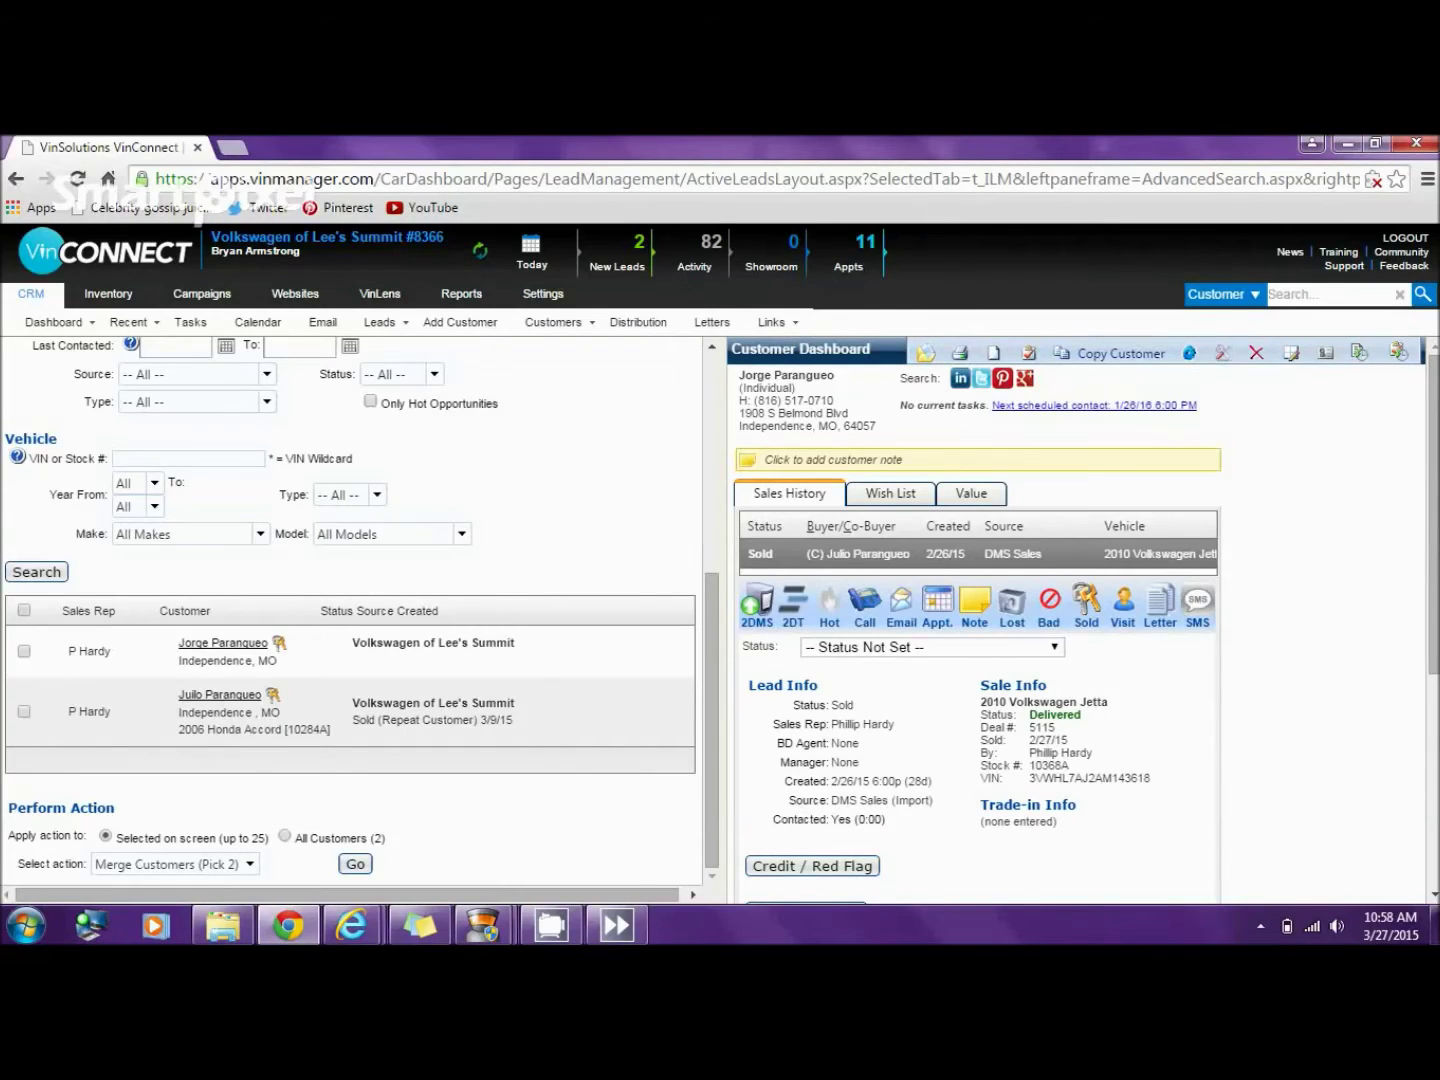
scroll(350, 620, "up", 5)
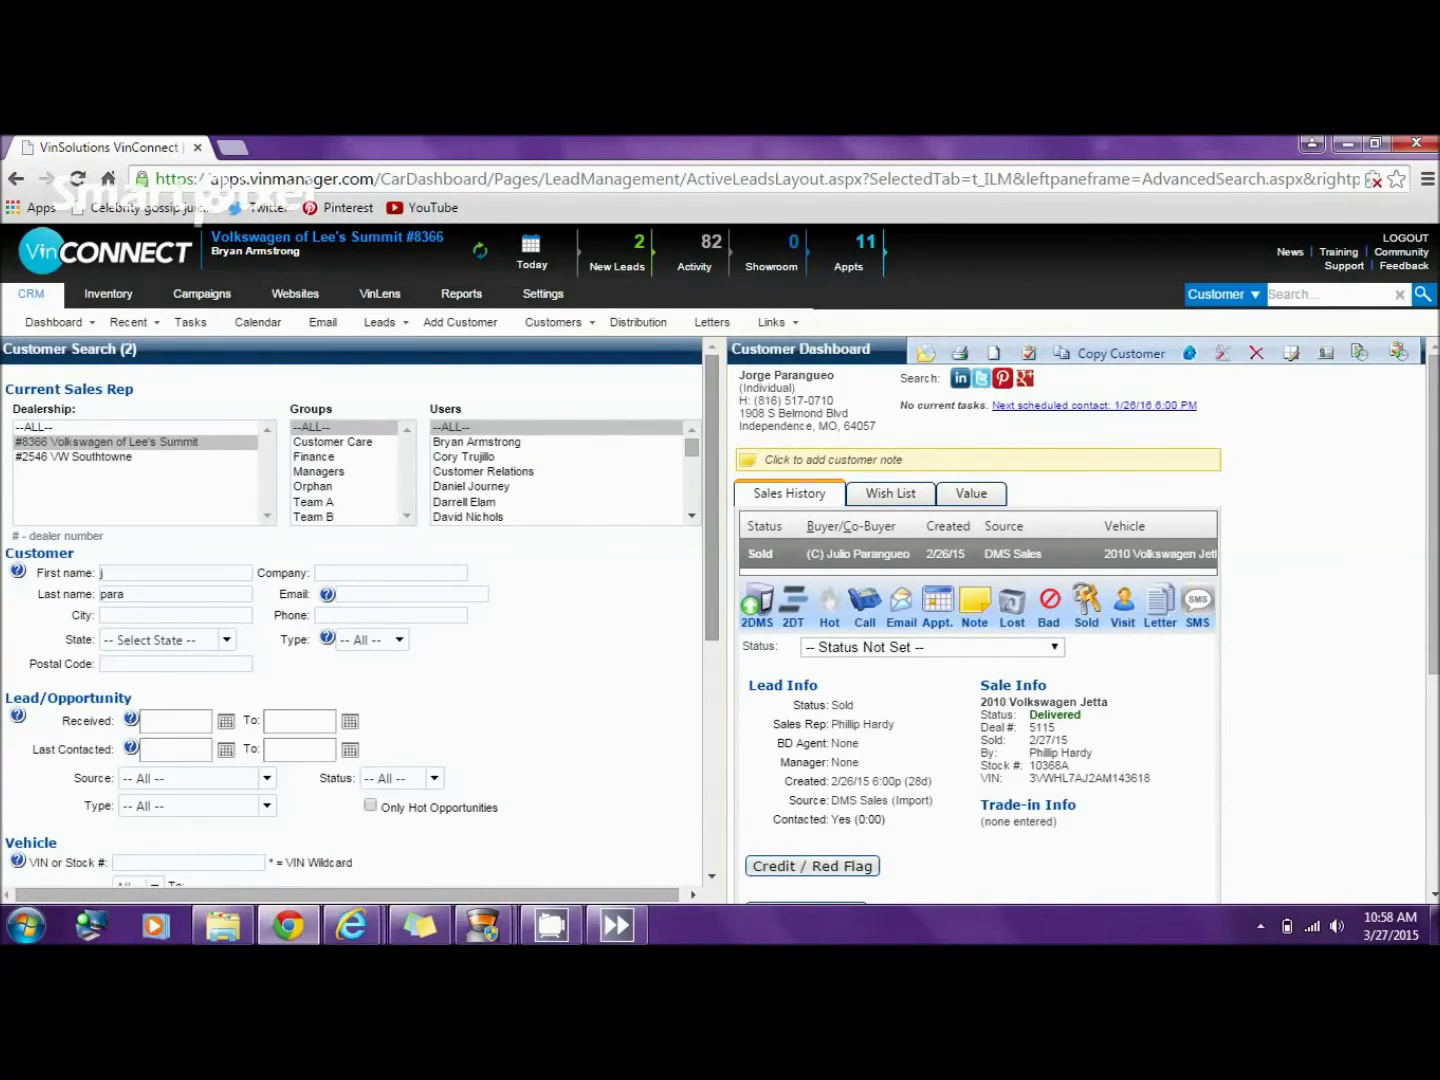
scroll(350, 610, "down", 4)
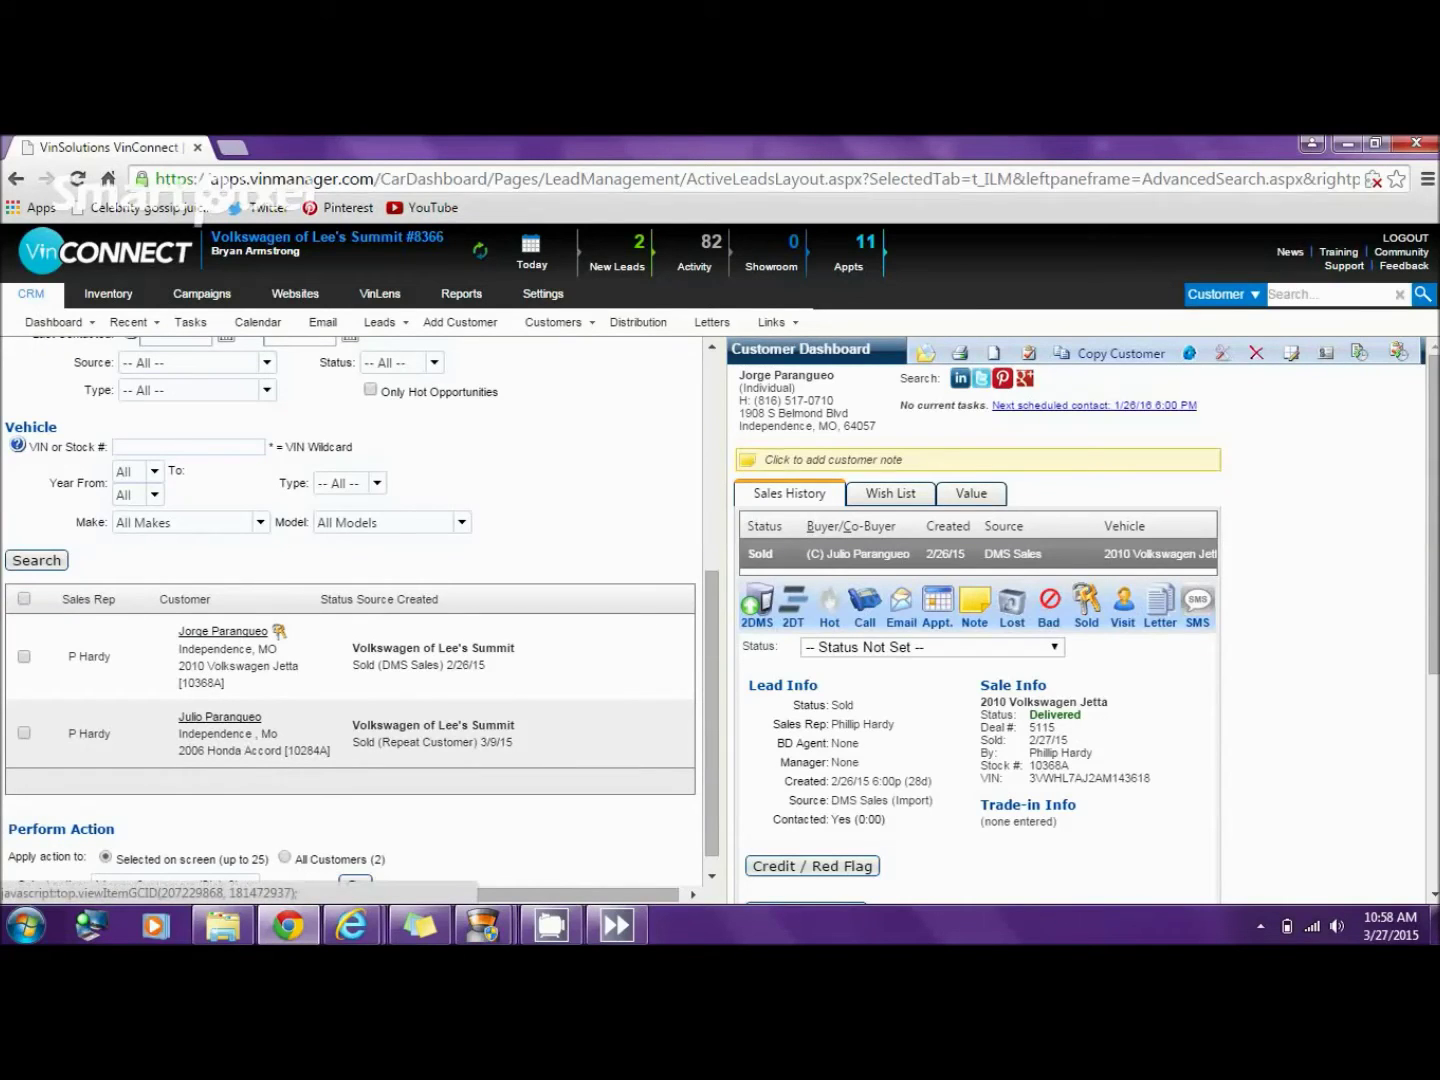
- Open the DMS Sales customer's record, which lists the merged co-buyer on the Jetta sale
left_click(223, 631)
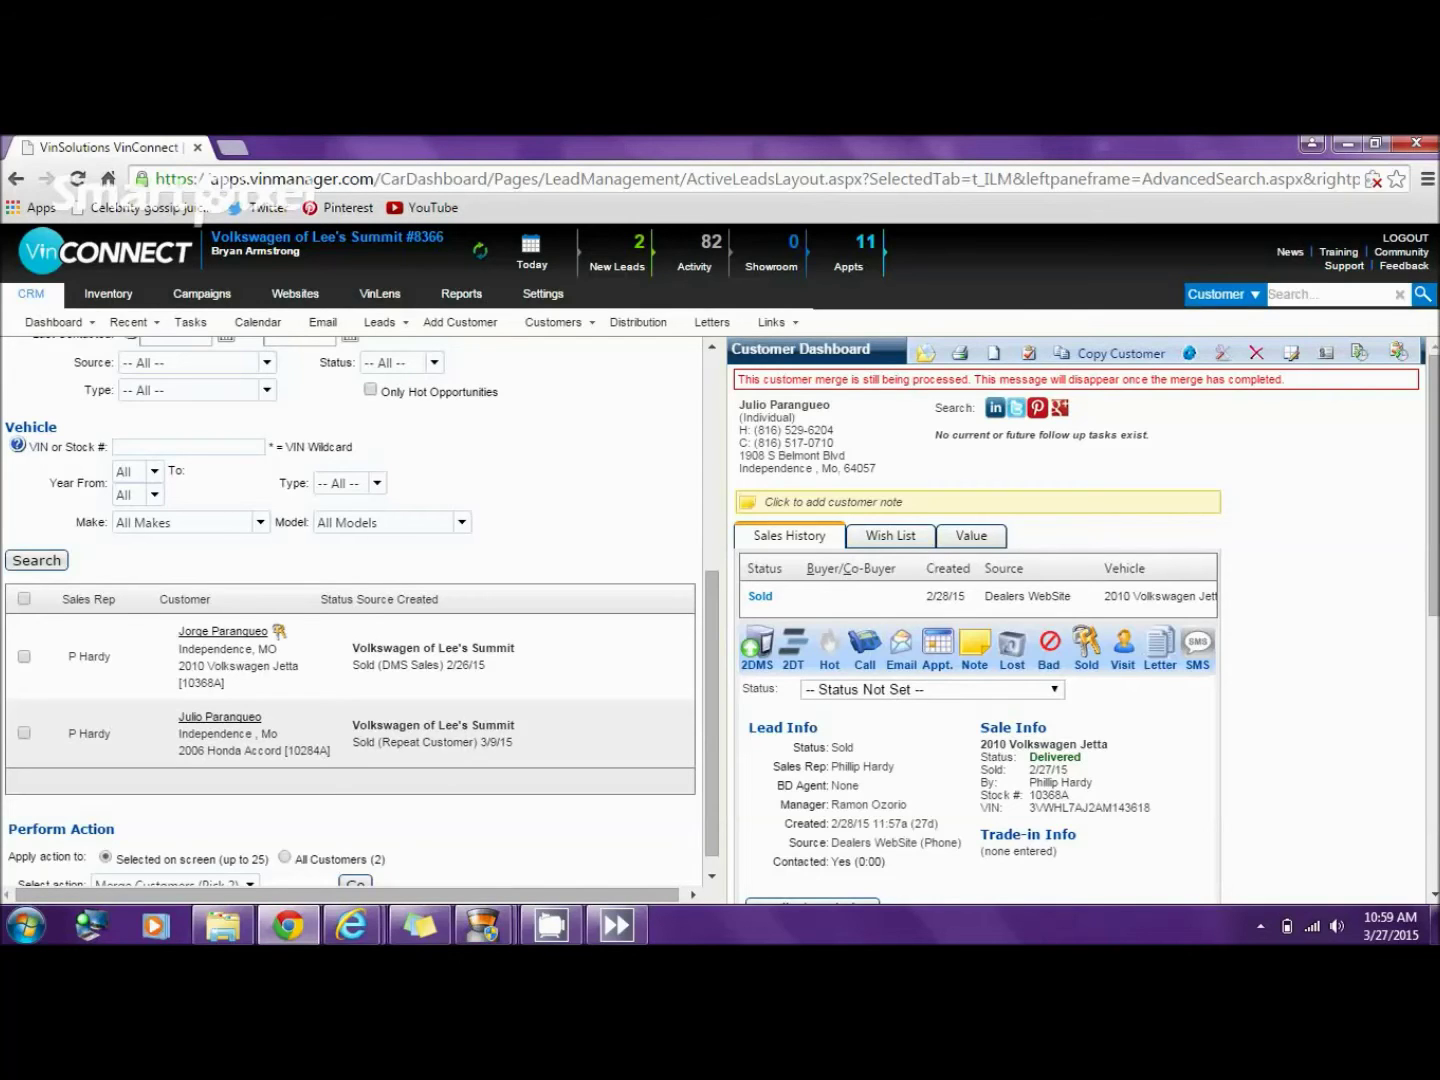
left_click(222, 631)
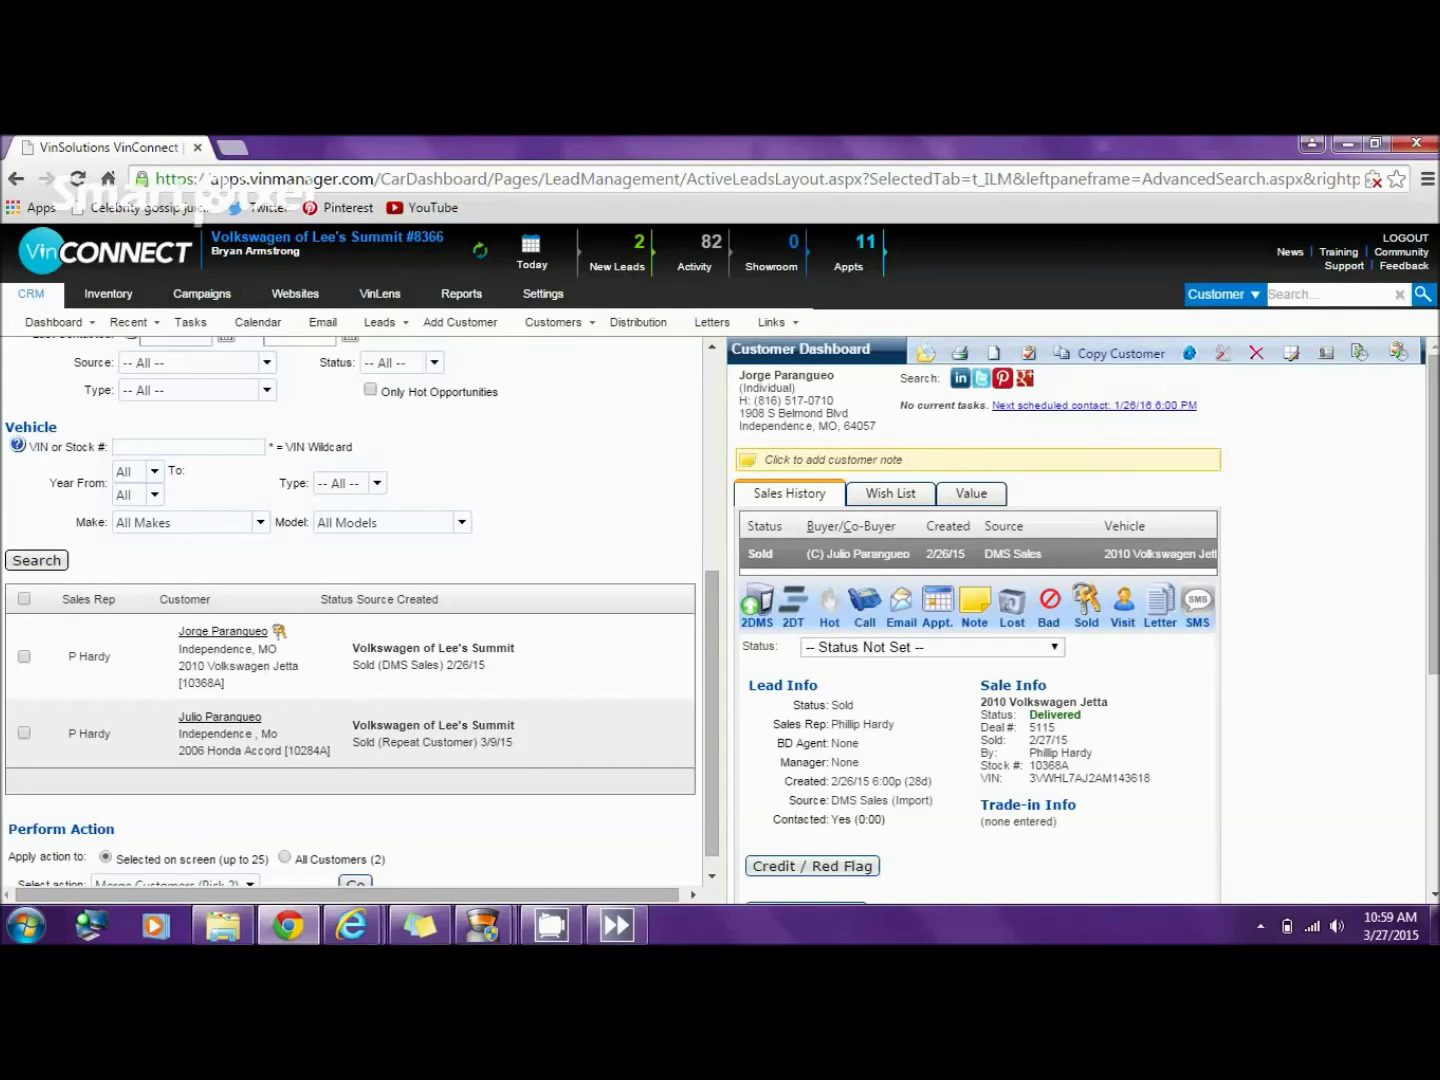
left_click(37, 560)
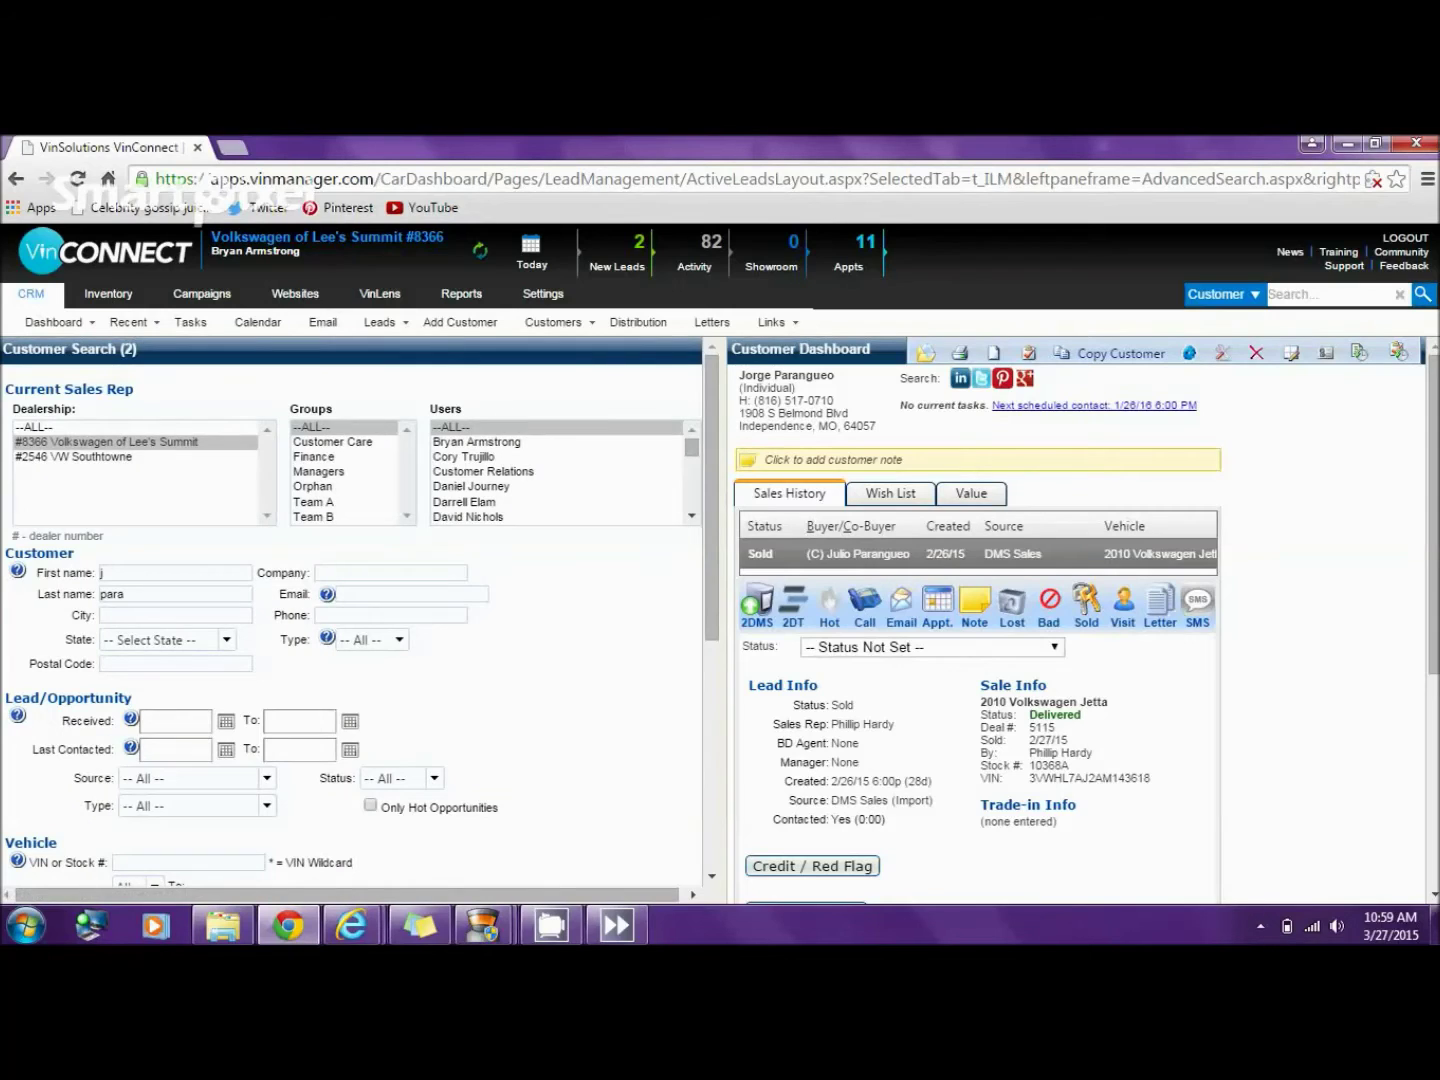
left_click_drag(712, 500, 712, 661)
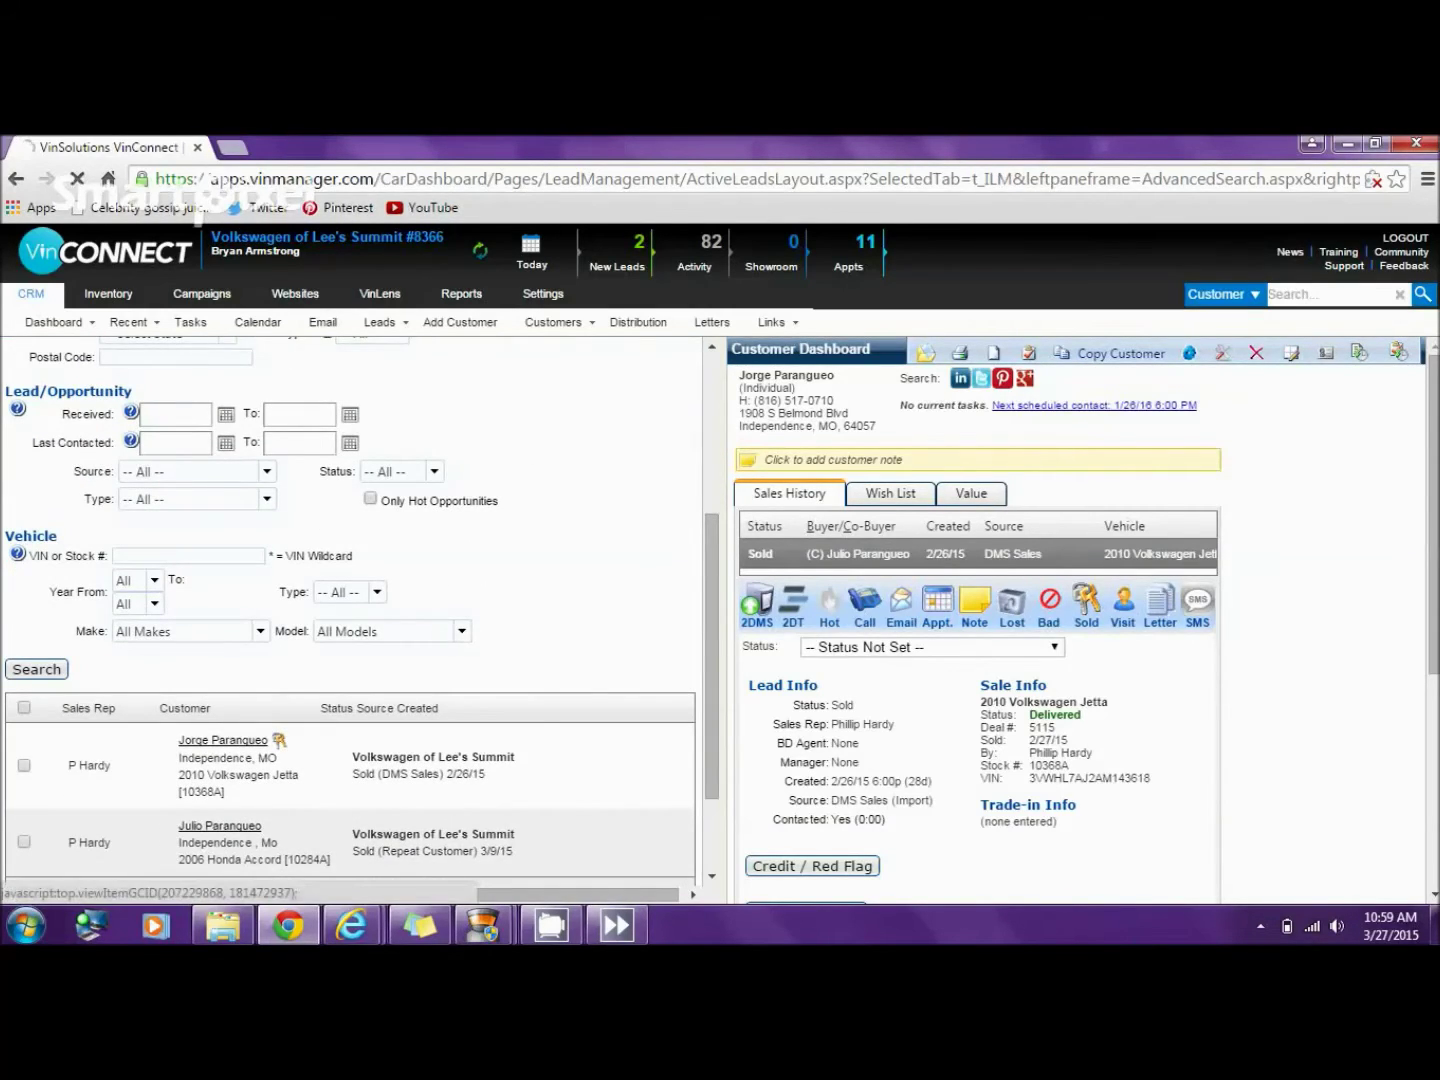
left_click(223, 741)
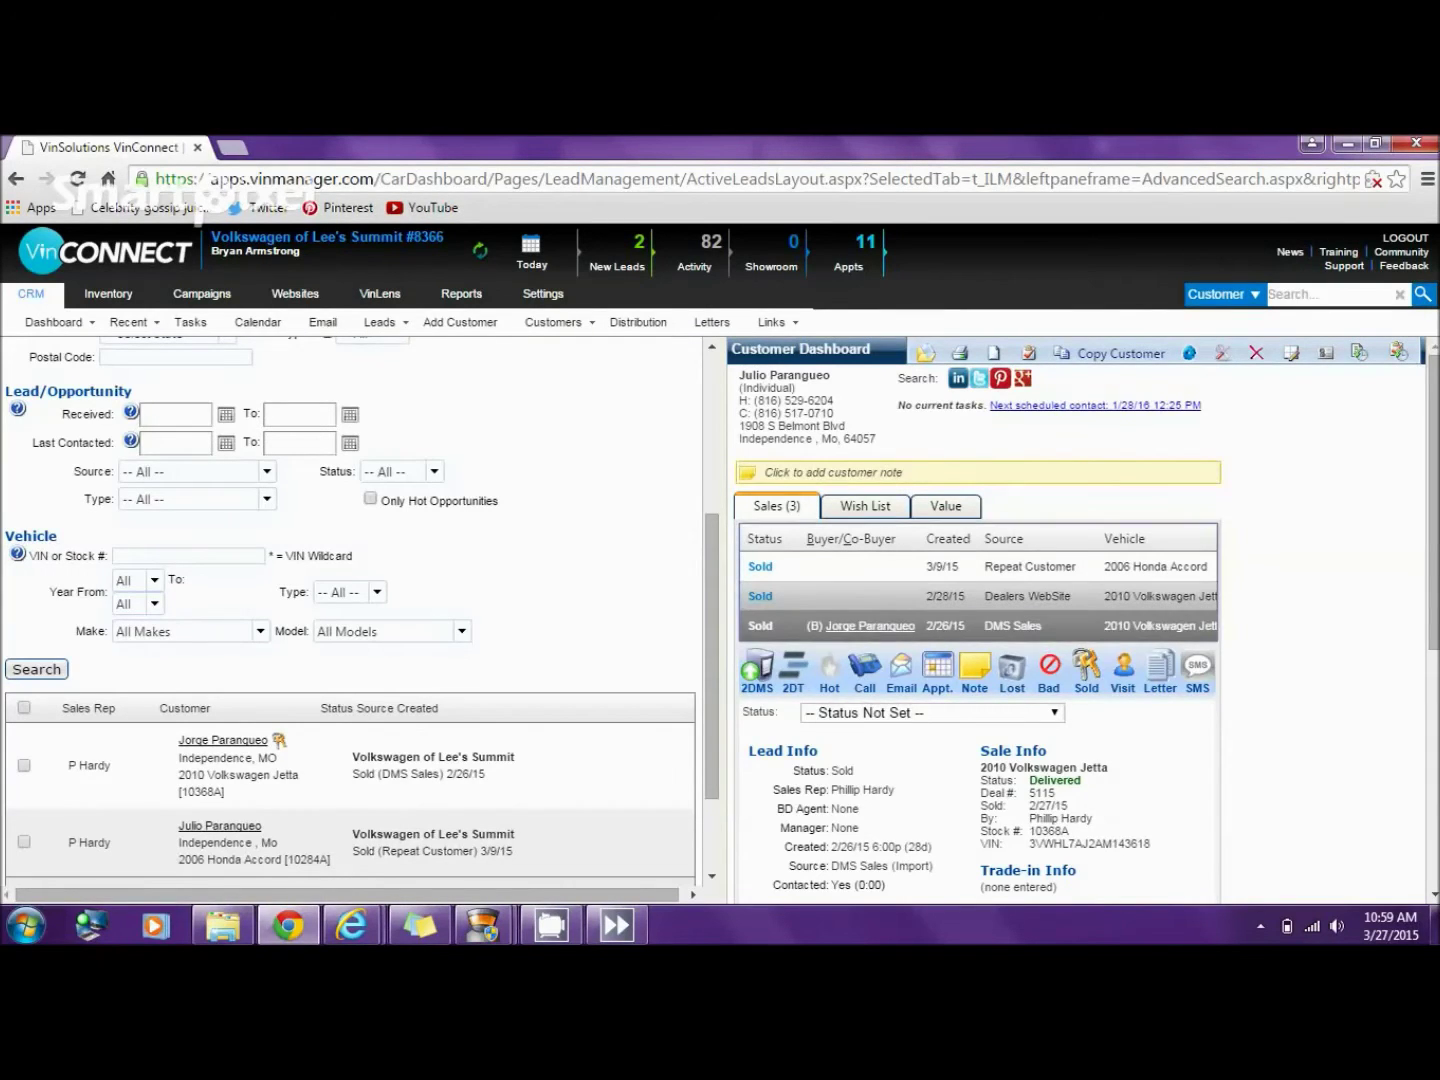
- Unwind the 2/28/15 Dealers WebSite Jetta sale
left_click(1030, 596)
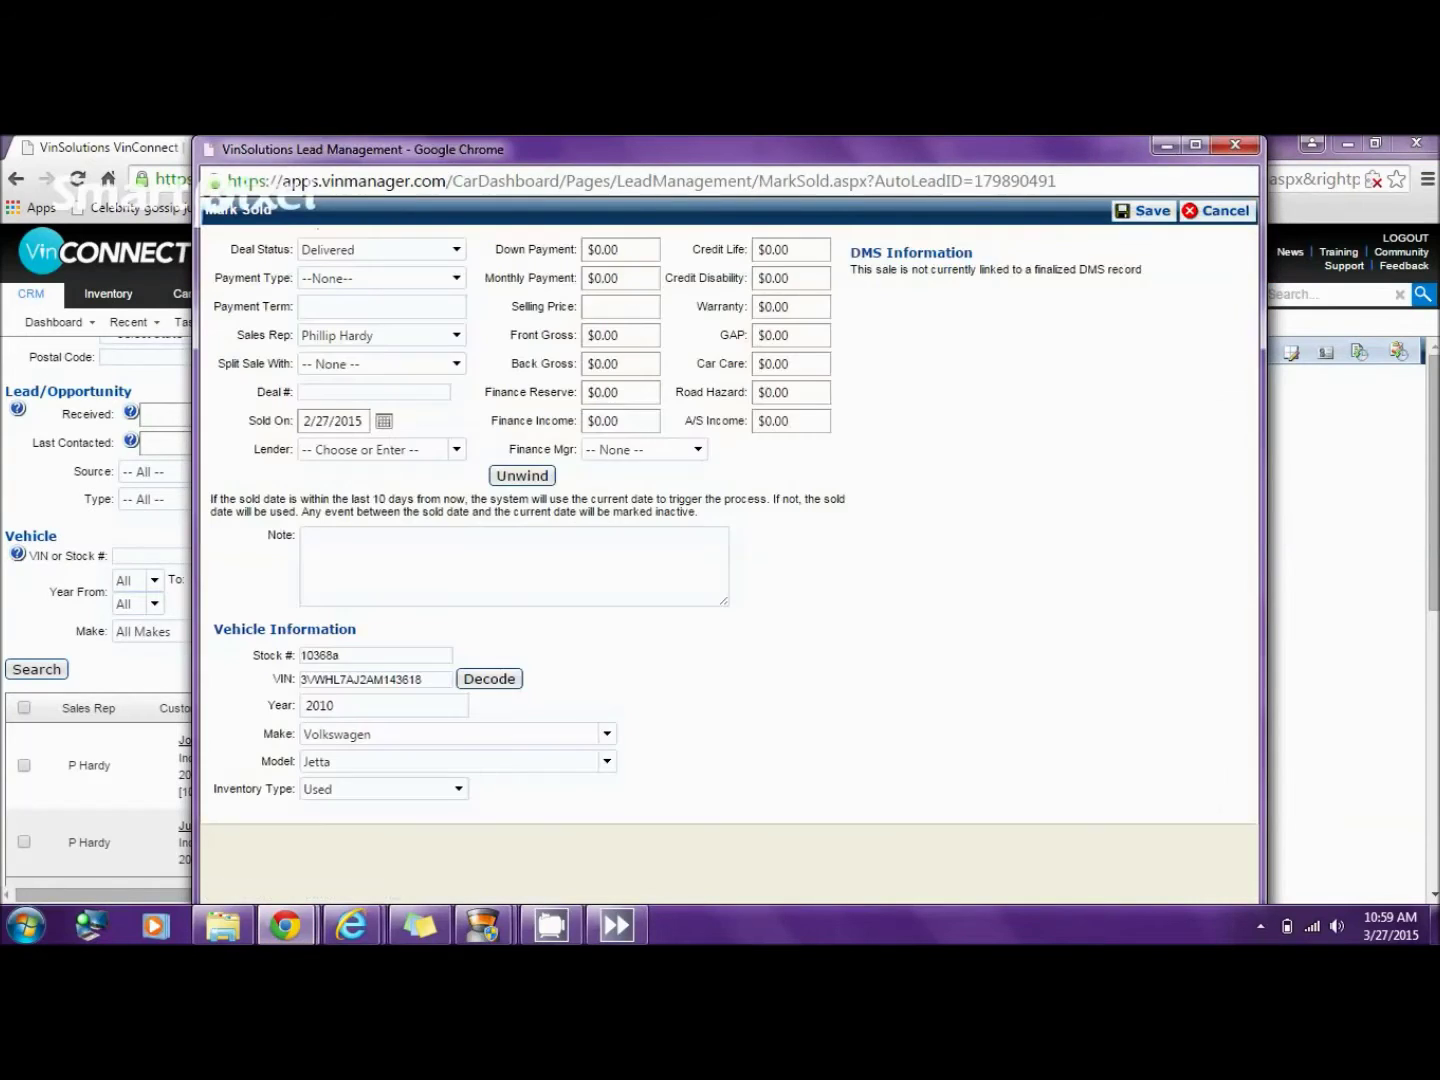
left_click(522, 476)
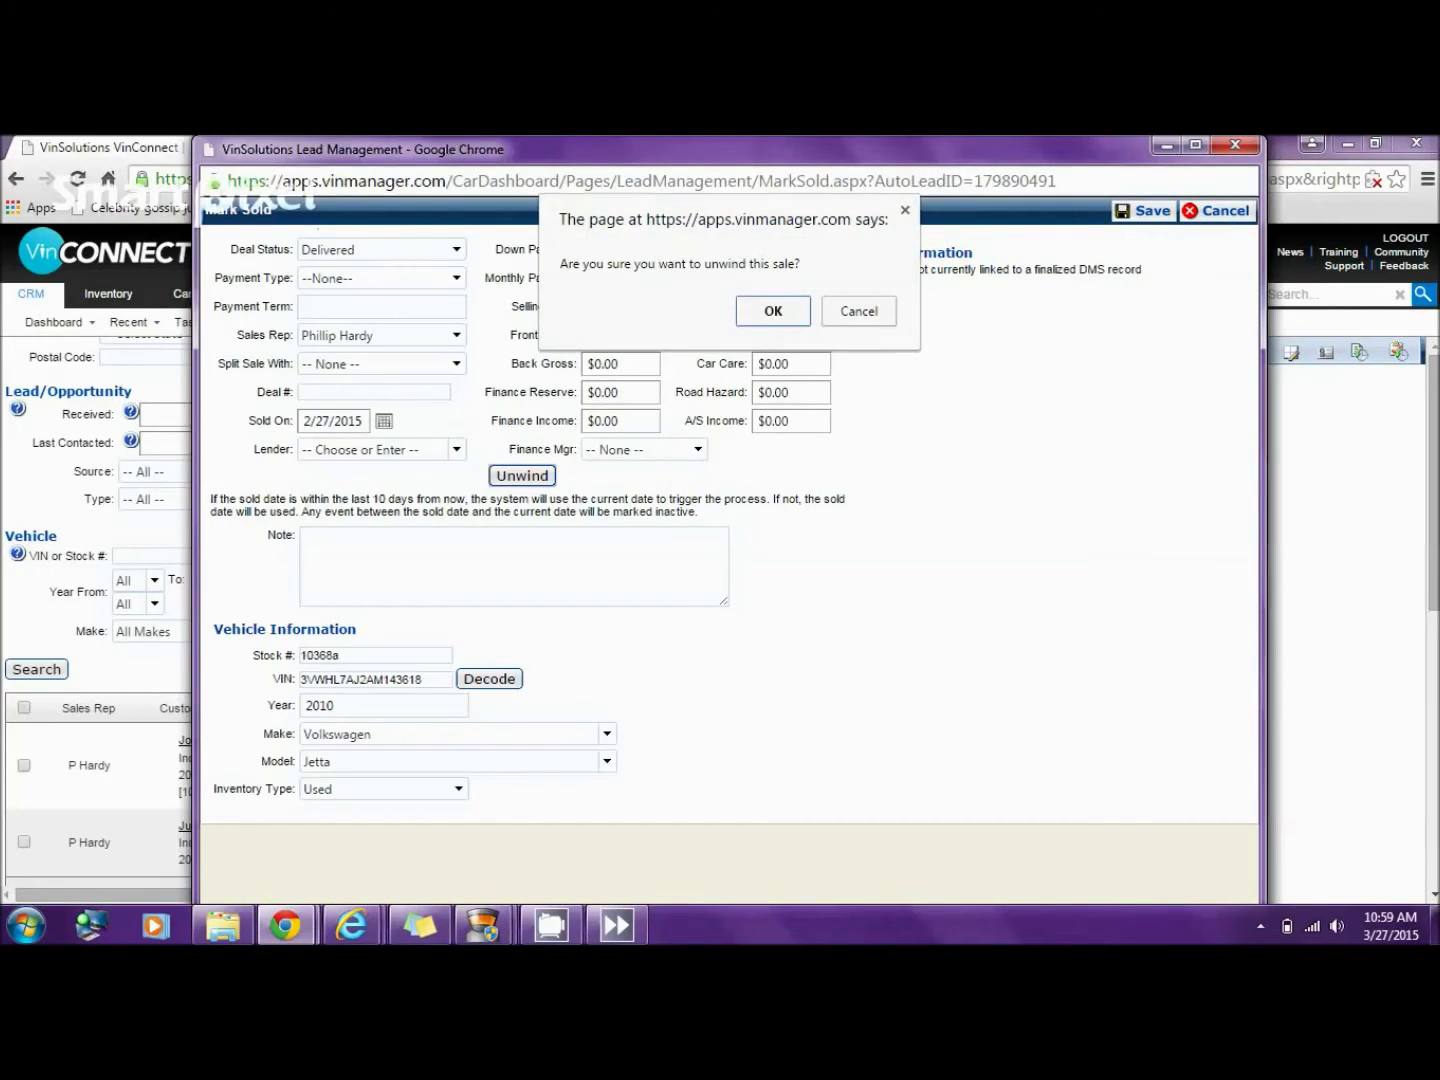
key("Return")
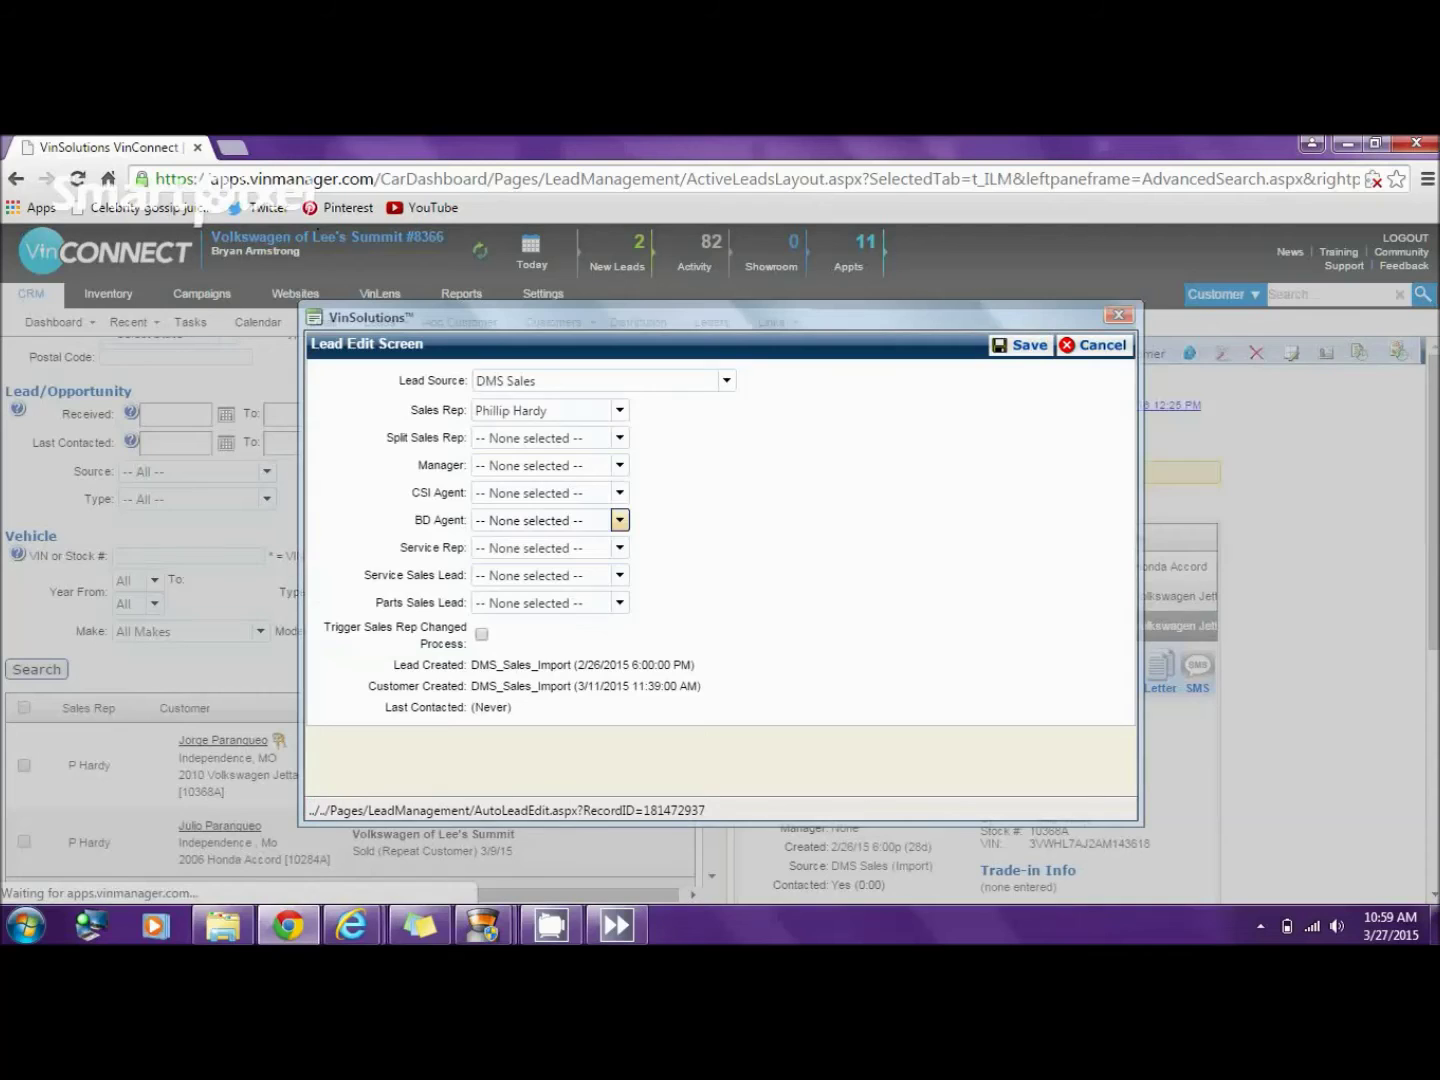
- Change the DMS Sales lead's source to Dealers WebSite and save
left_click(725, 380)
key("Down")
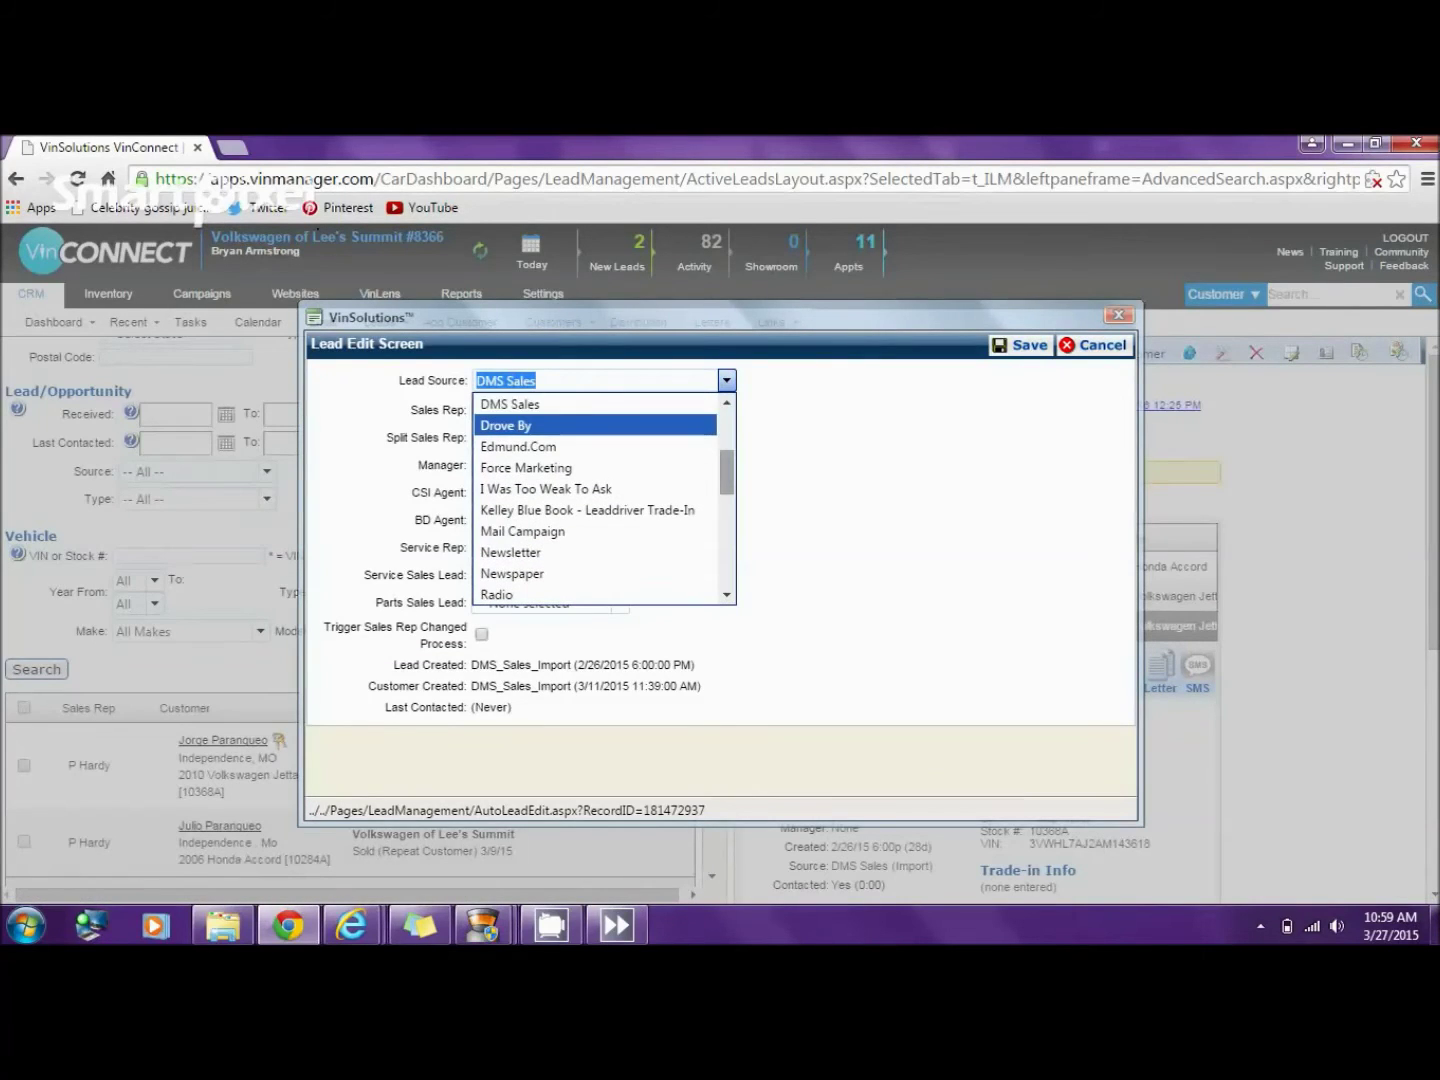
key("Up")
key("Up")
key("Return")
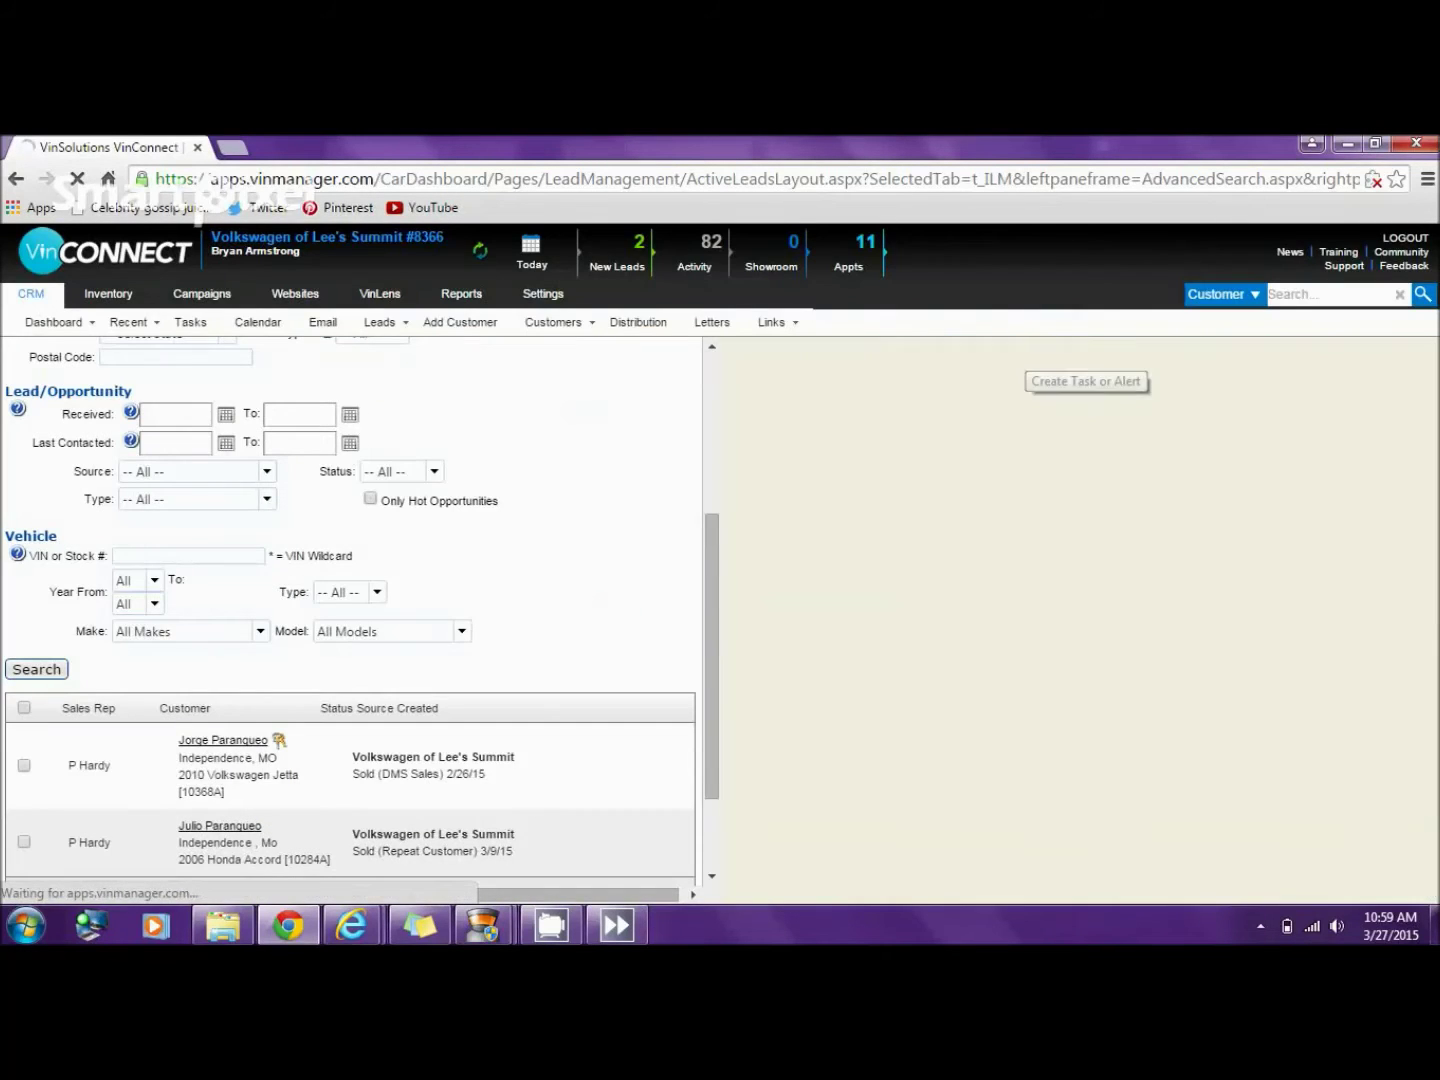
- On the other customer's dashboard, mark the lead bad as 'Duplicate lead' with note 'DUPLICATE MERGE FROM DMS'
left_click(868, 553)
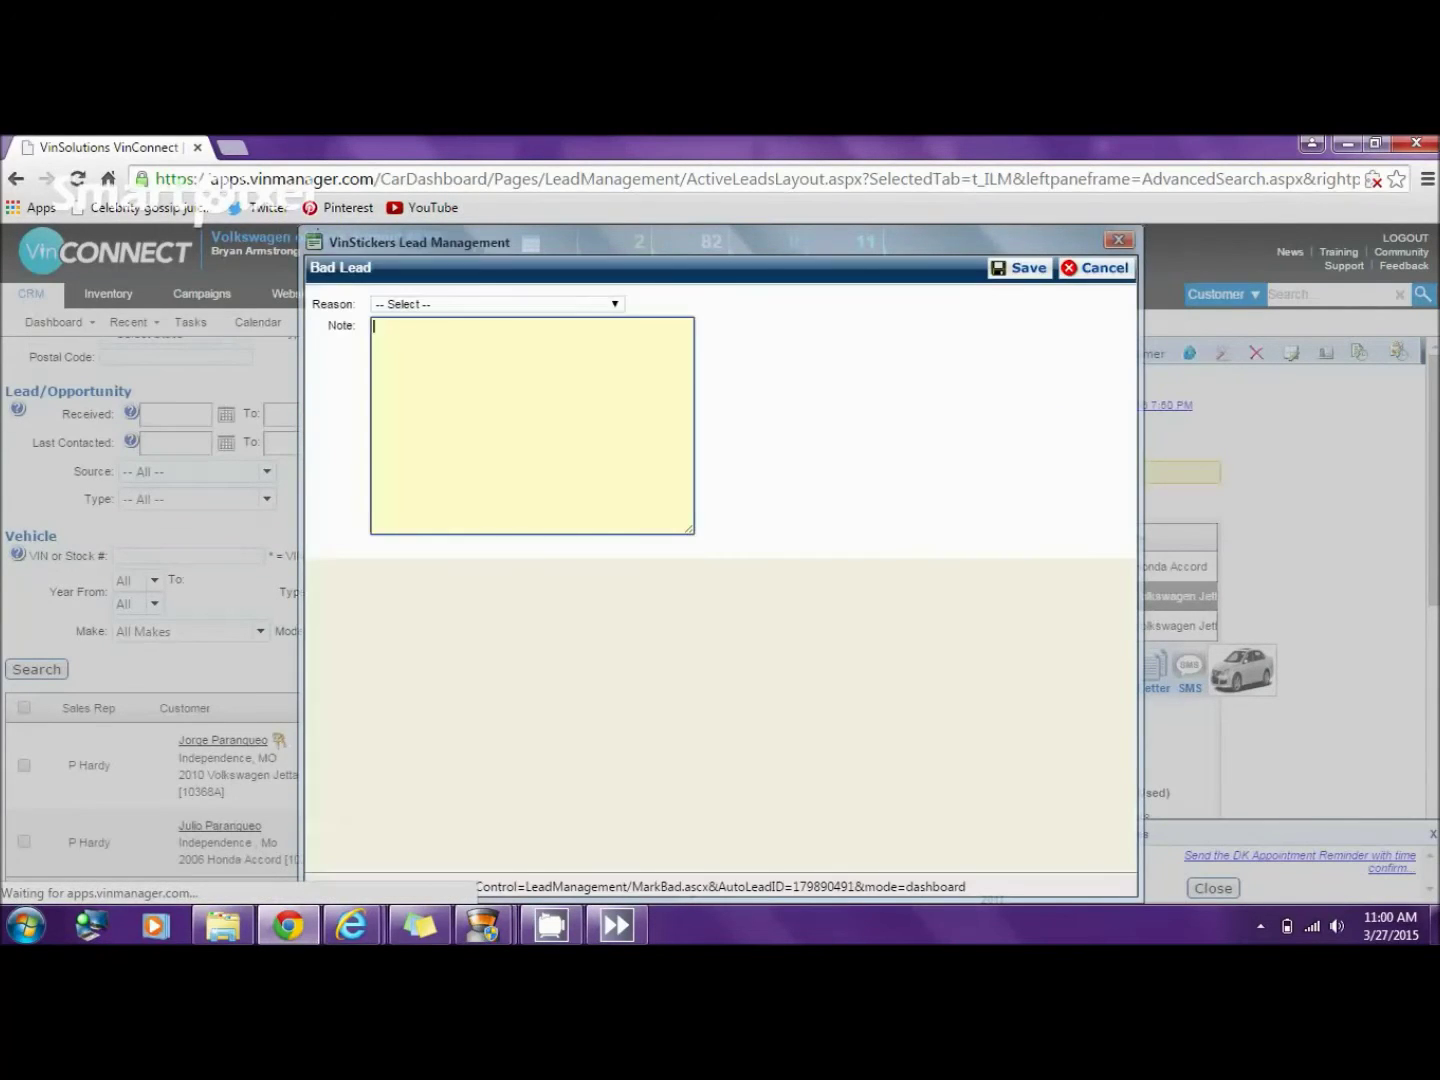
left_click(497, 304)
key("Down")
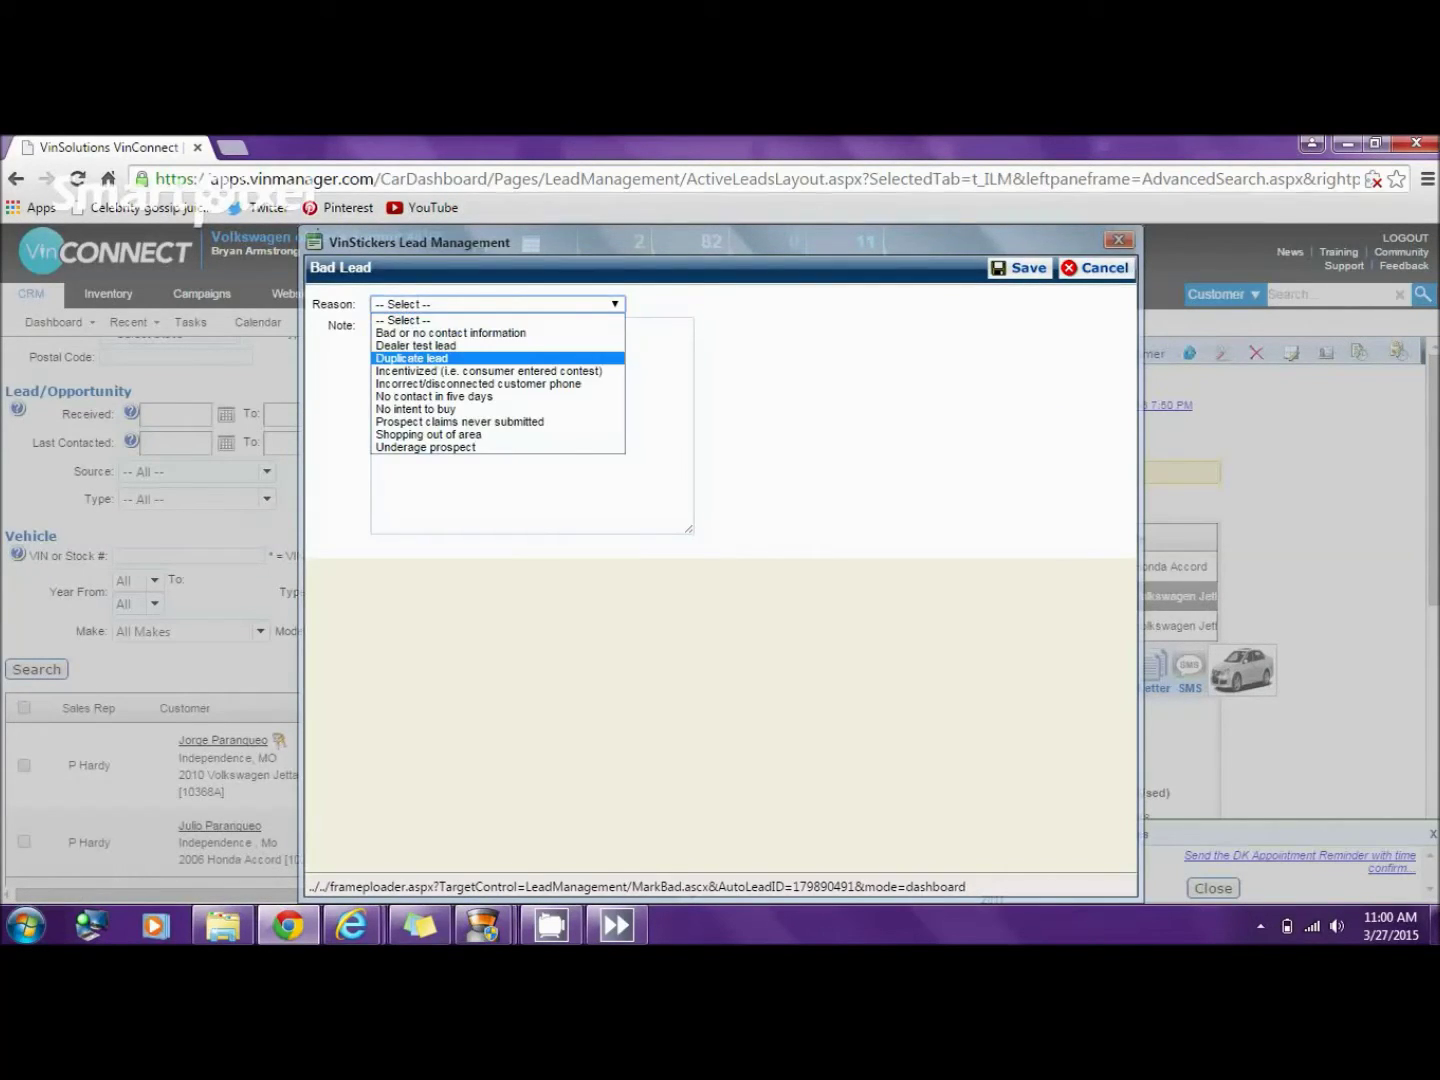
key("Tab")
type("DUPLICATE MERGE FROM D")
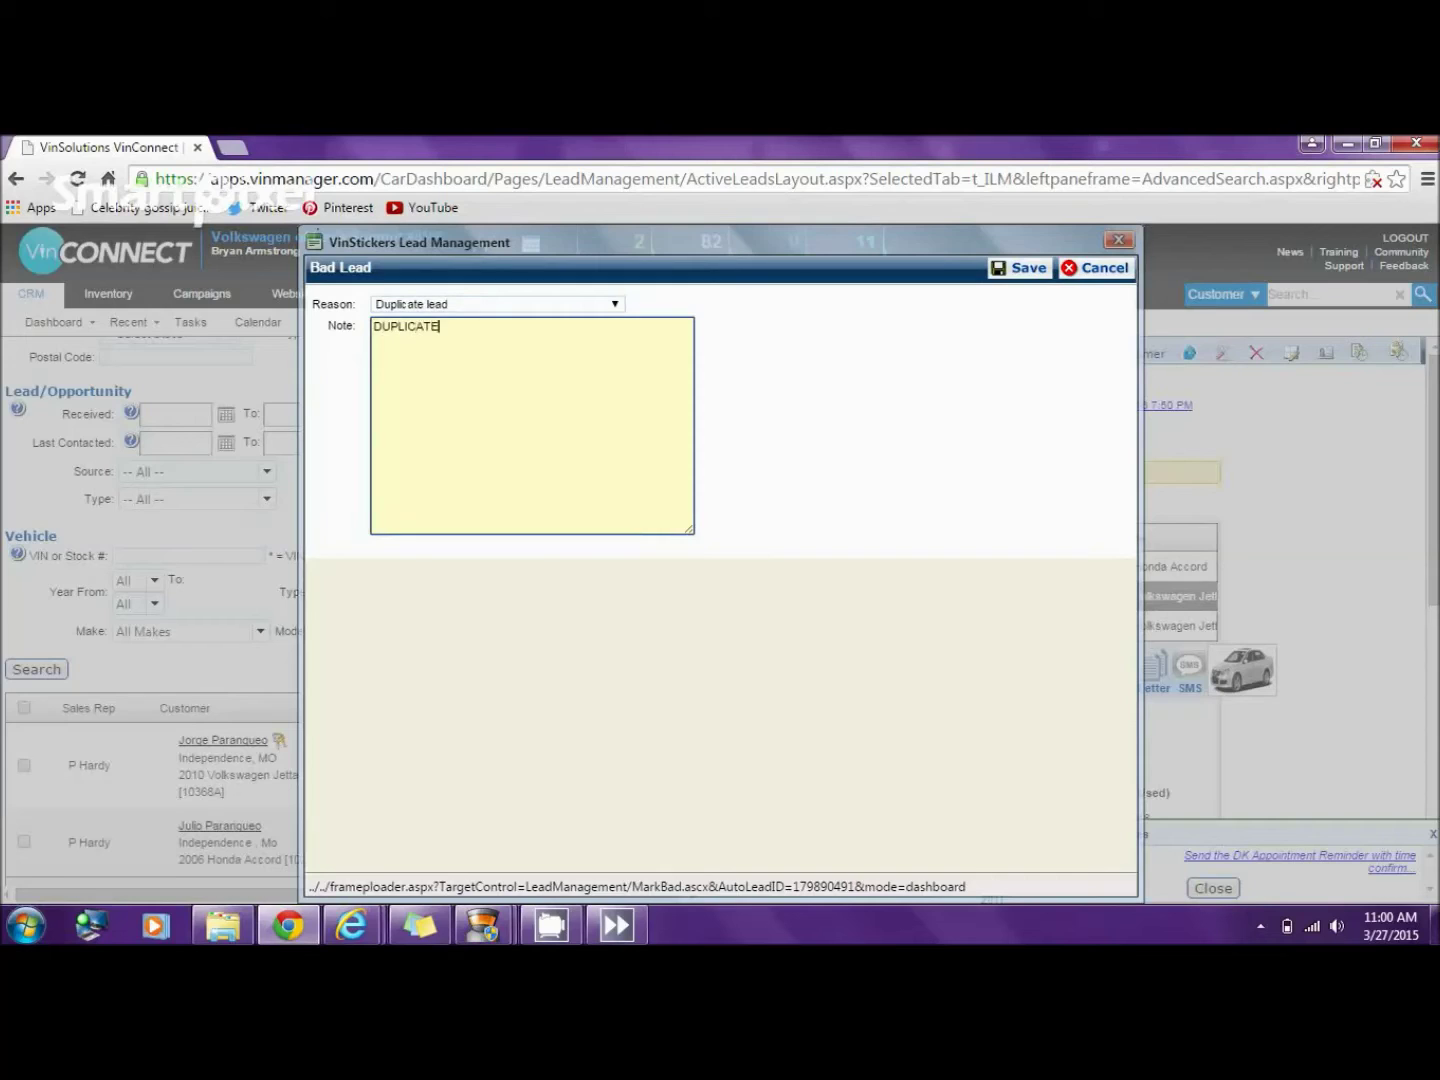
type("MS")
key("BackSpace")
key("BackSpace")
type("MS")
key("Tab")
key("Return")
key("Return")
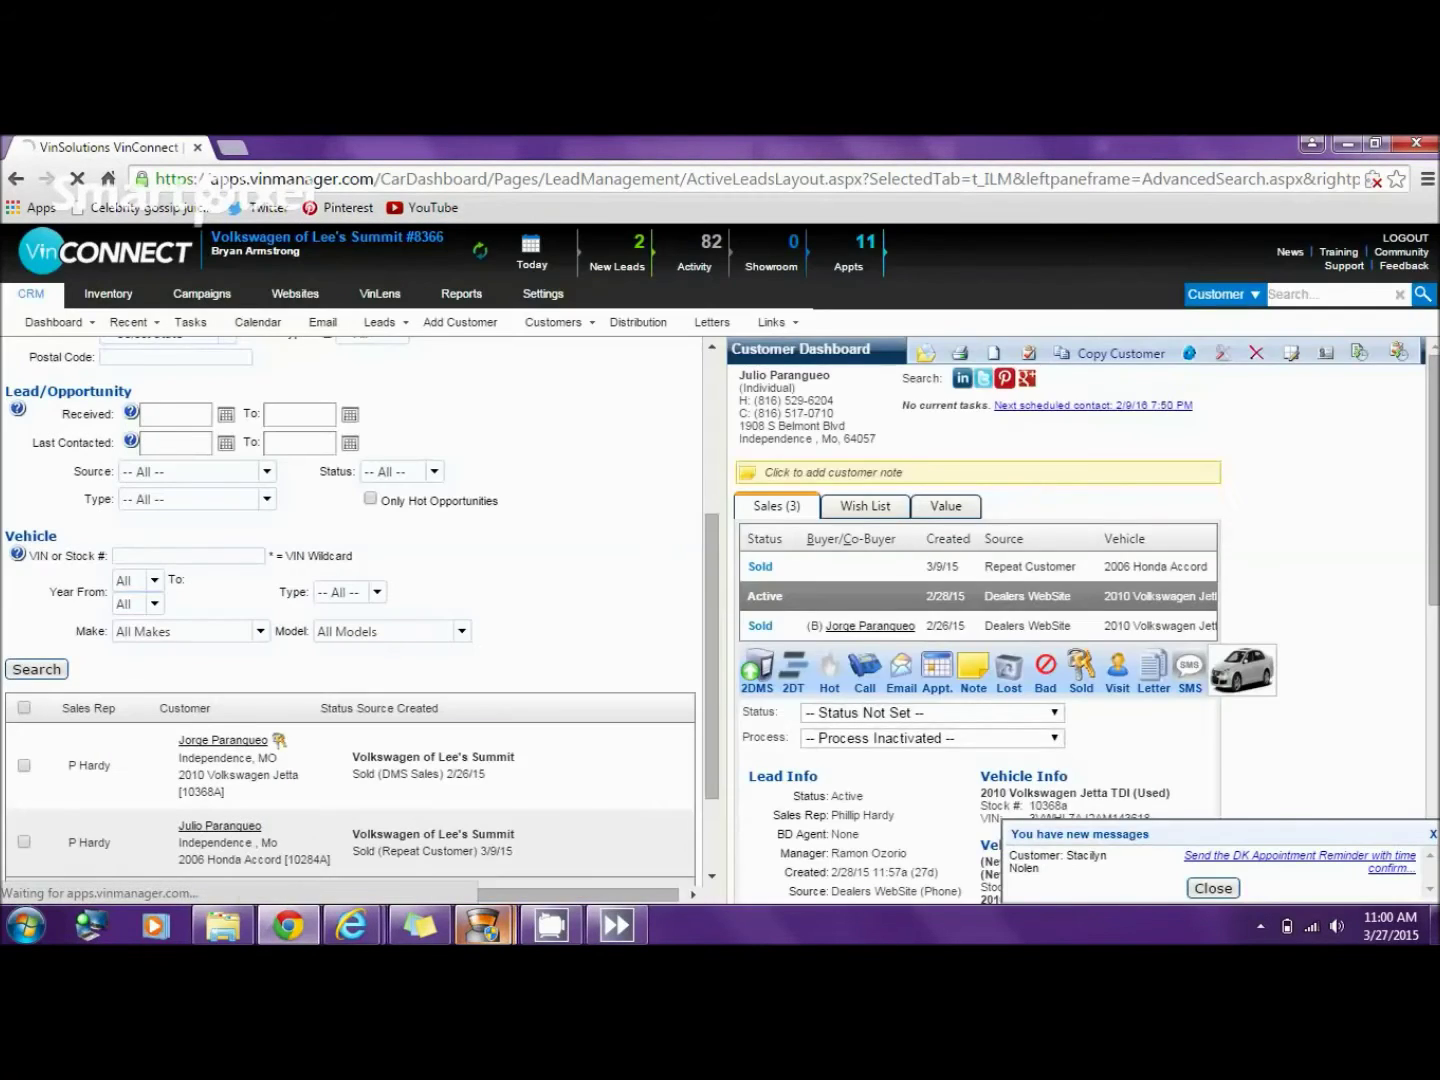
mouse_move(483, 924)
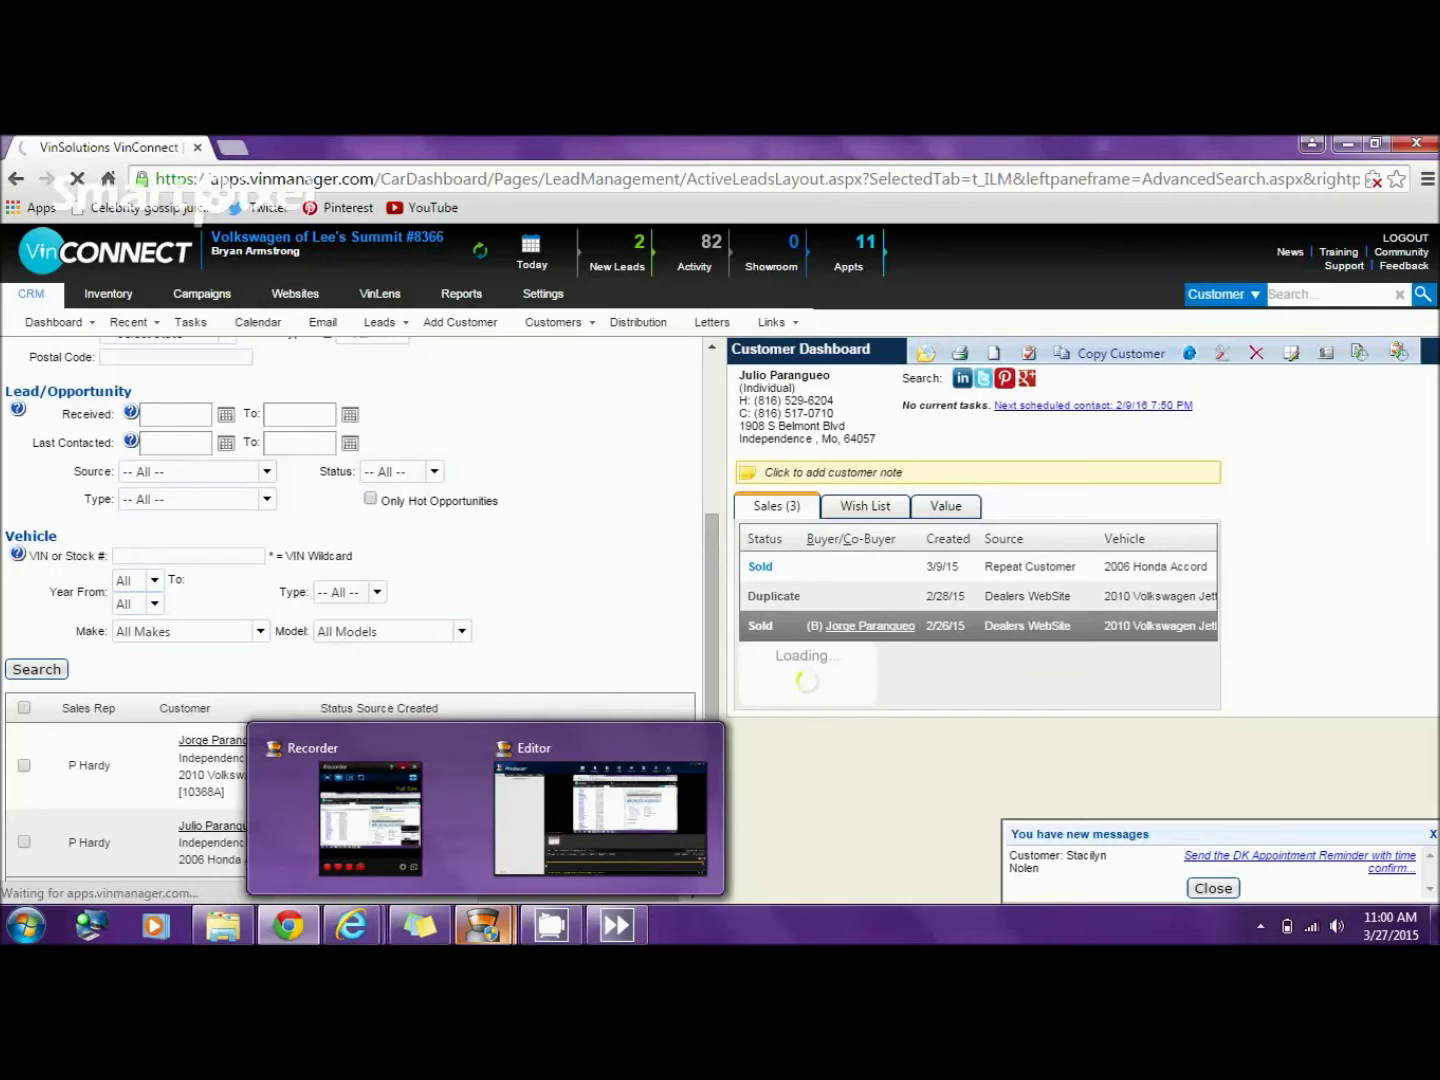
mouse_move(370, 810)
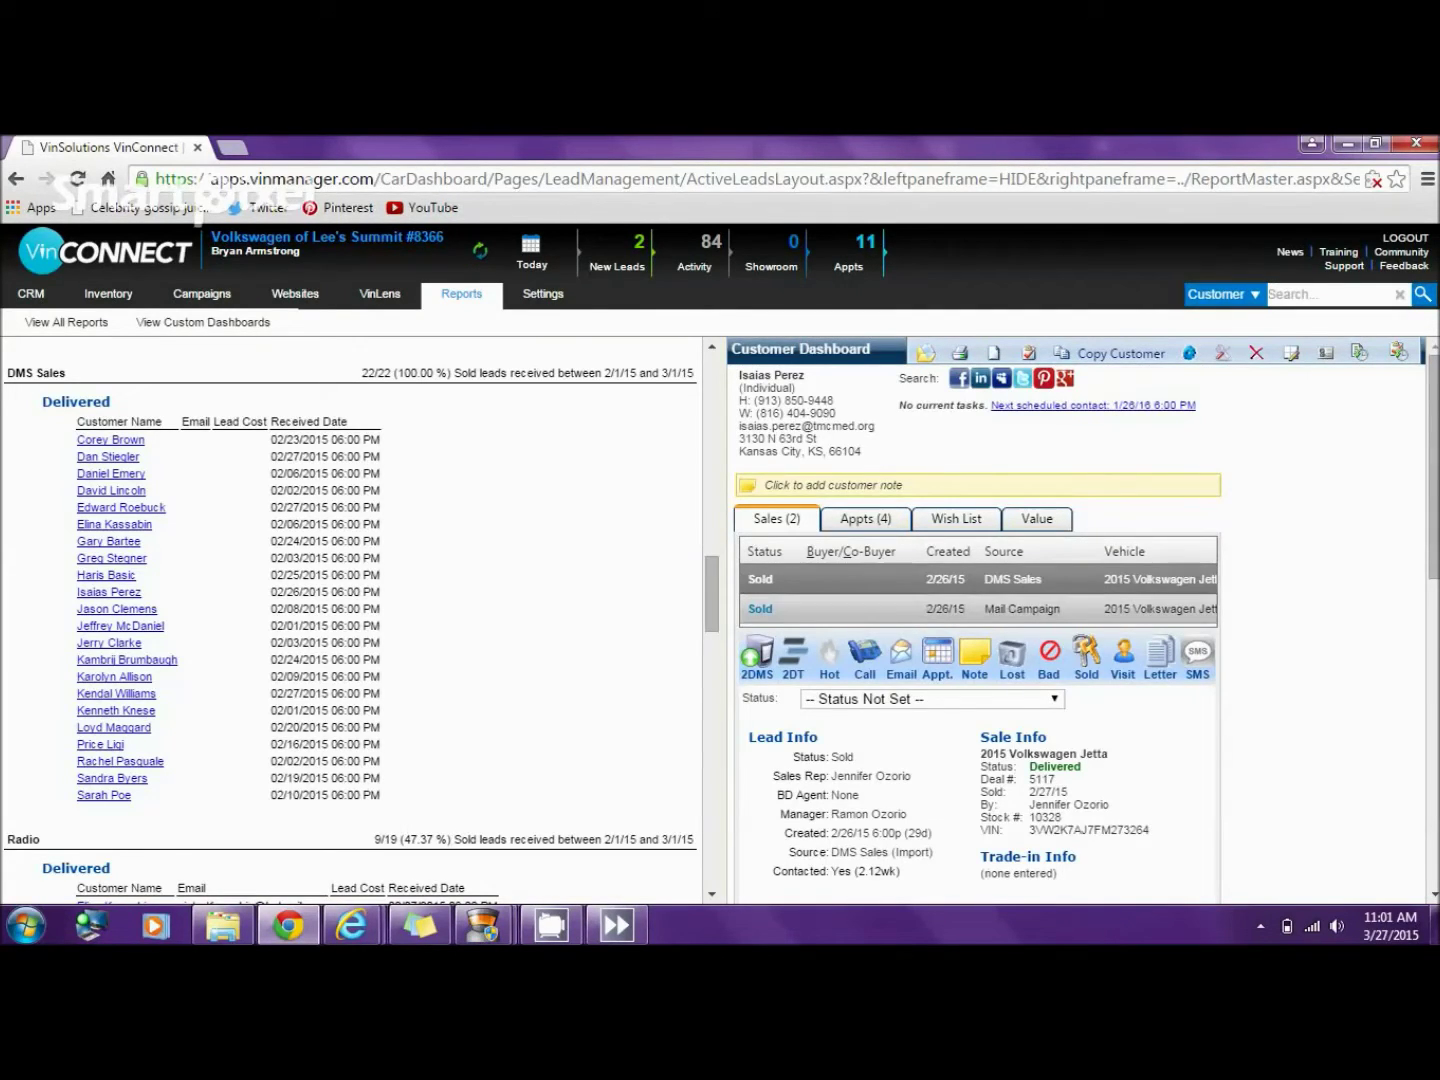
- Compare the customer's Mail Campaign and DMS Sales Jetta sales, then open the next report customer
left_click(1000, 609)
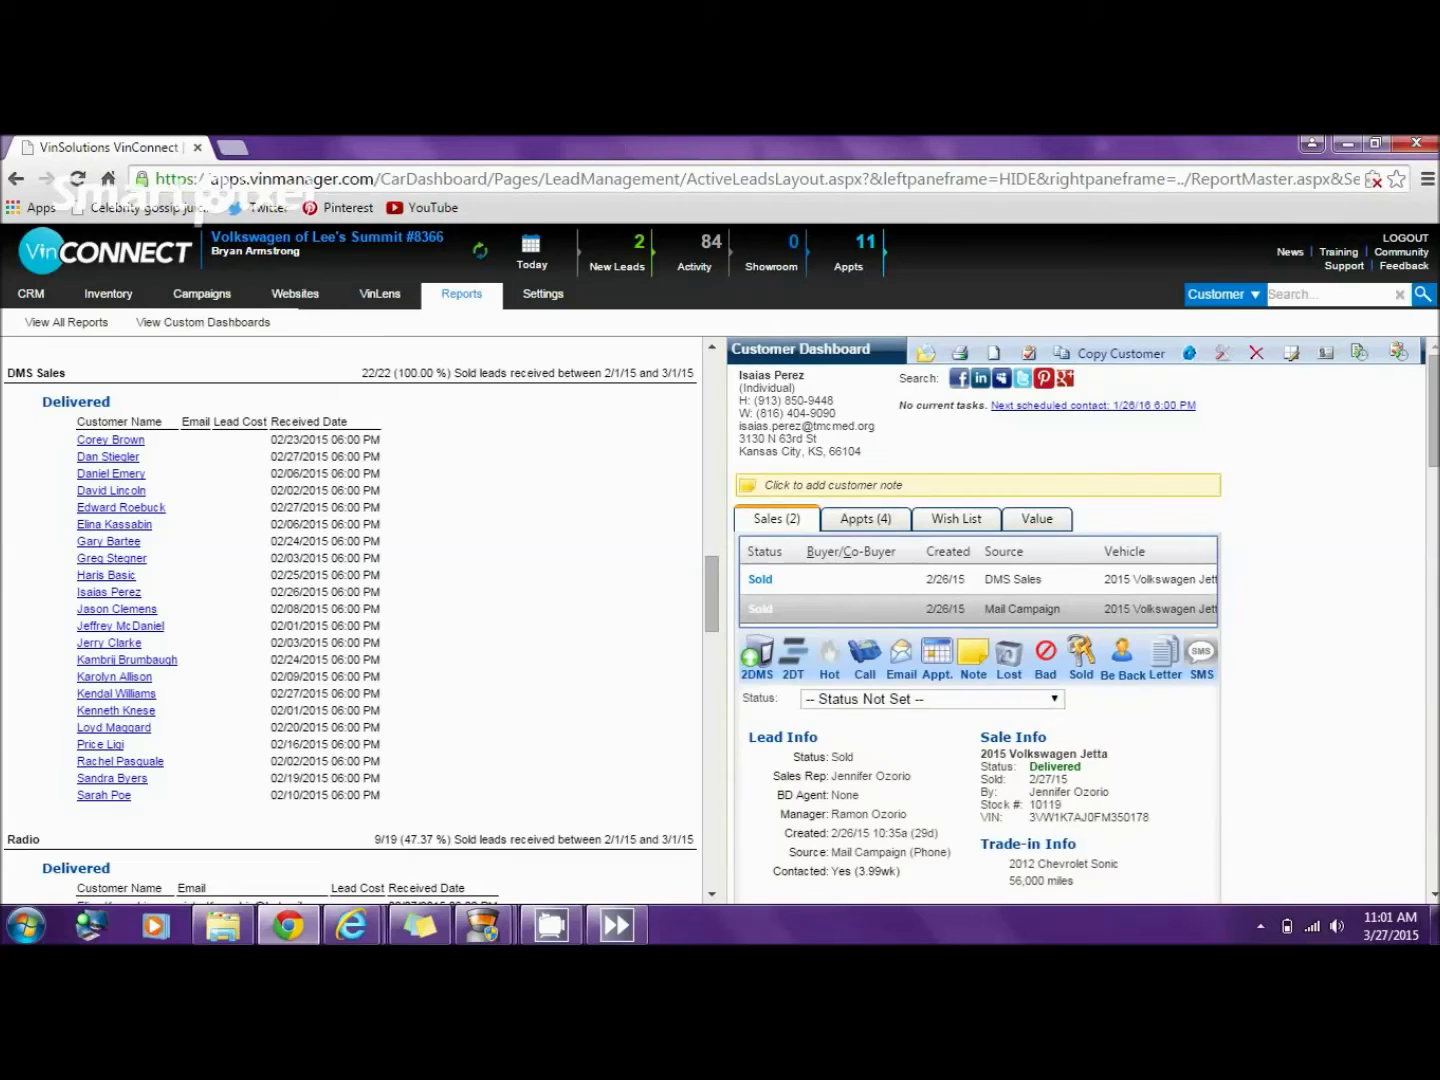
left_click(1000, 580)
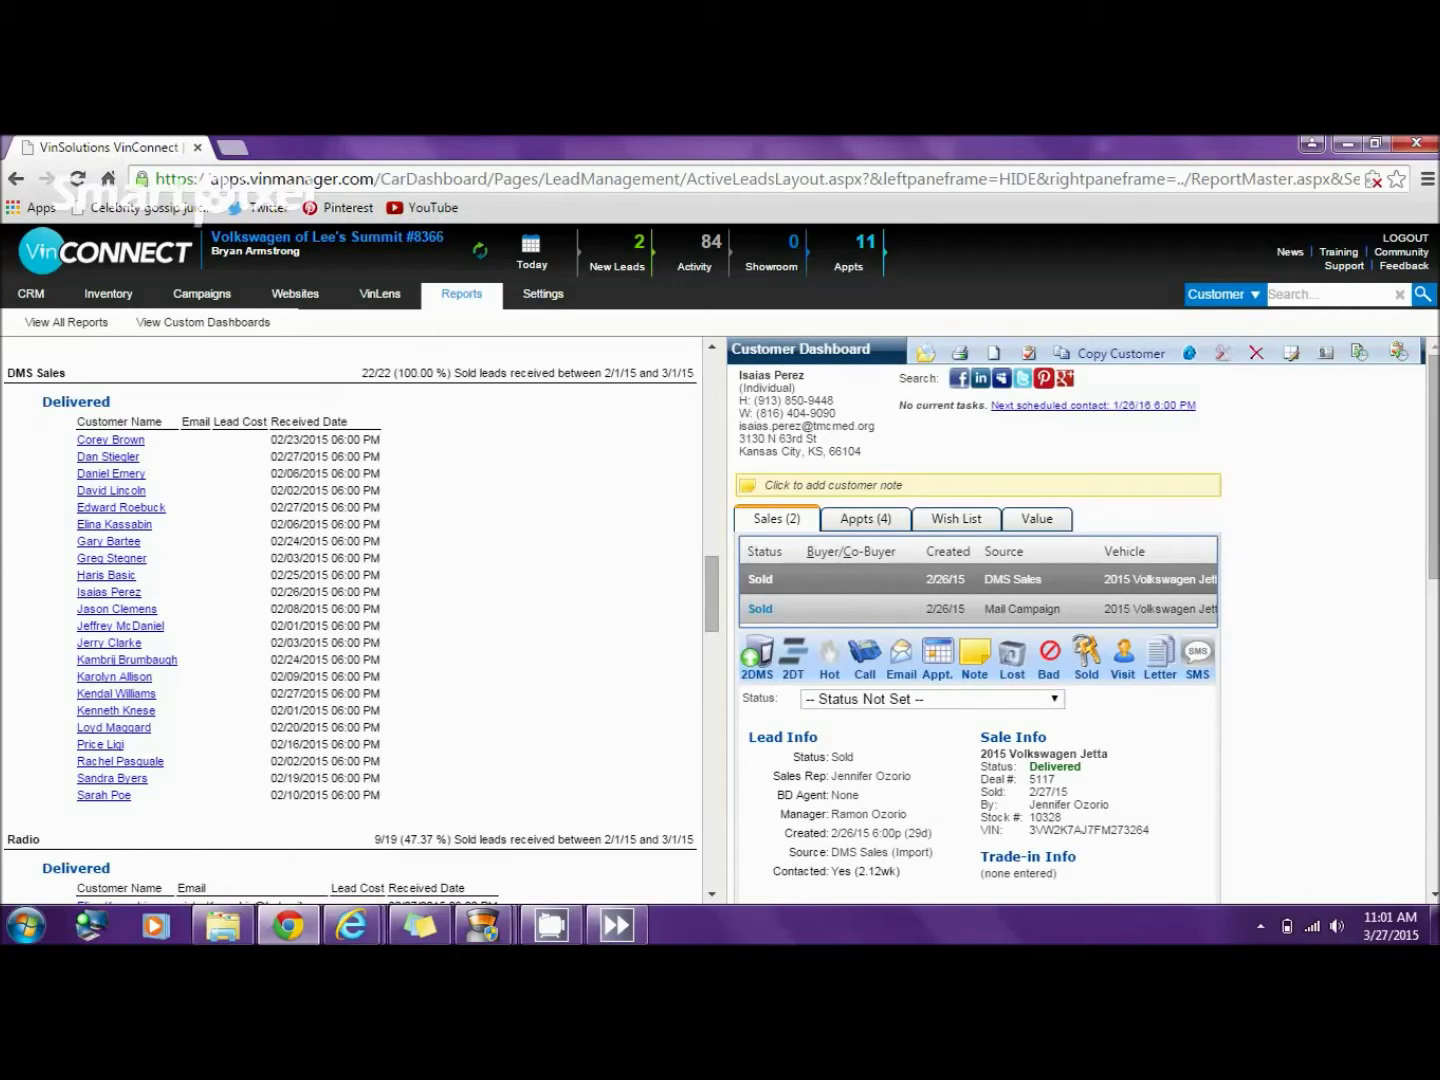
left_click(1000, 608)
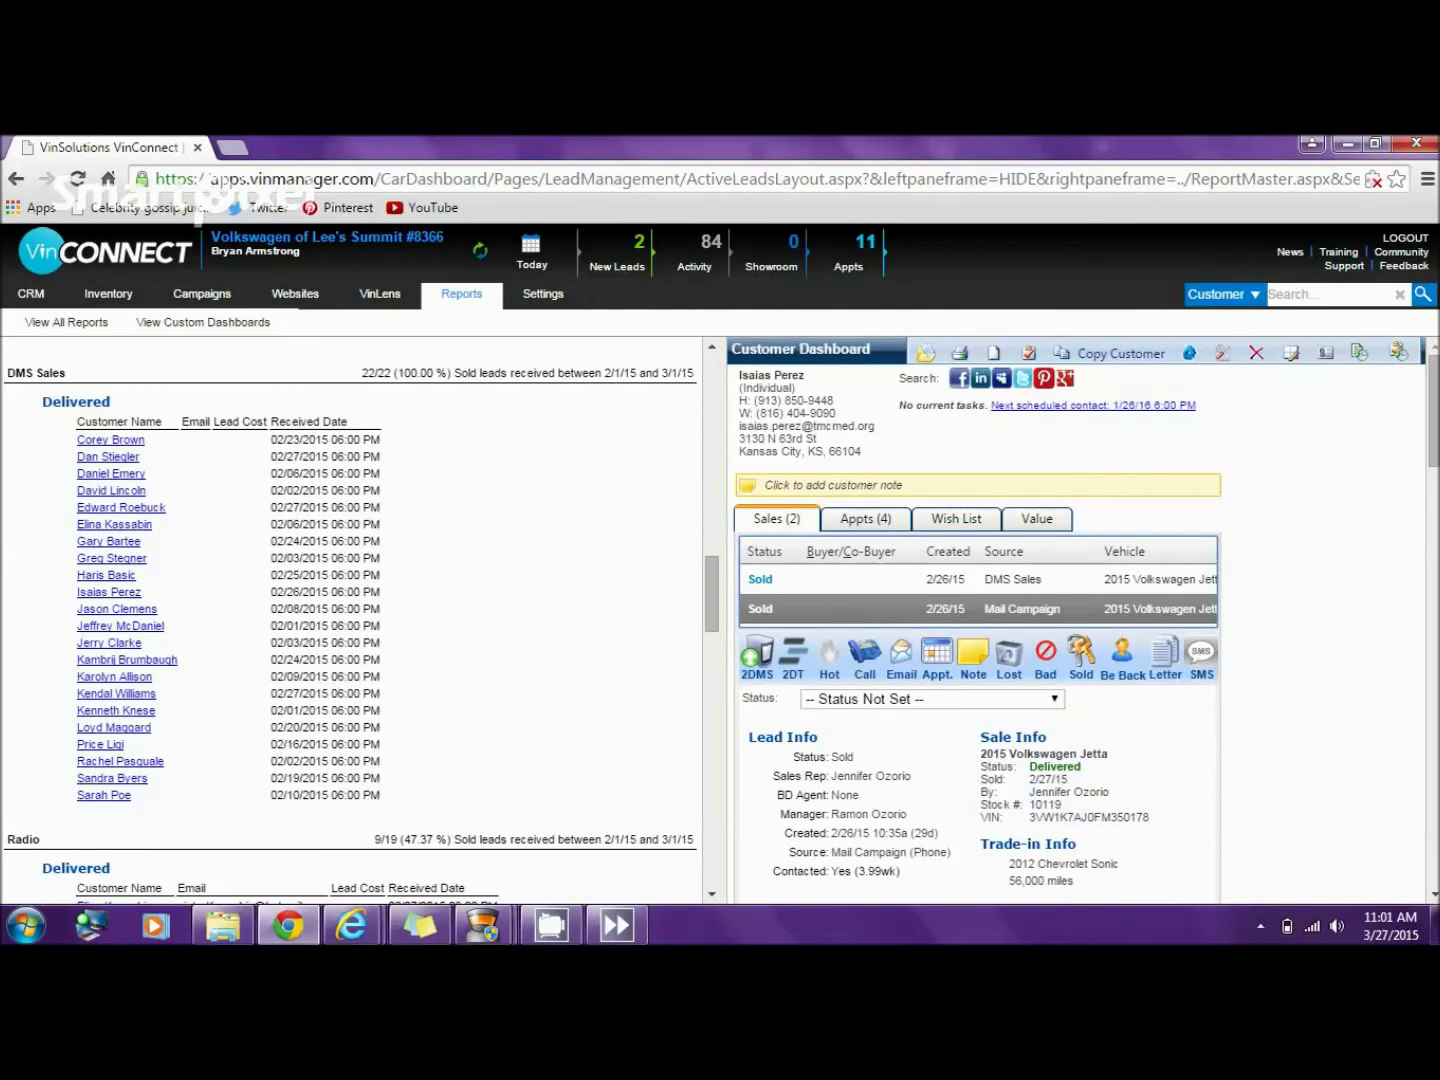
left_click(113, 677)
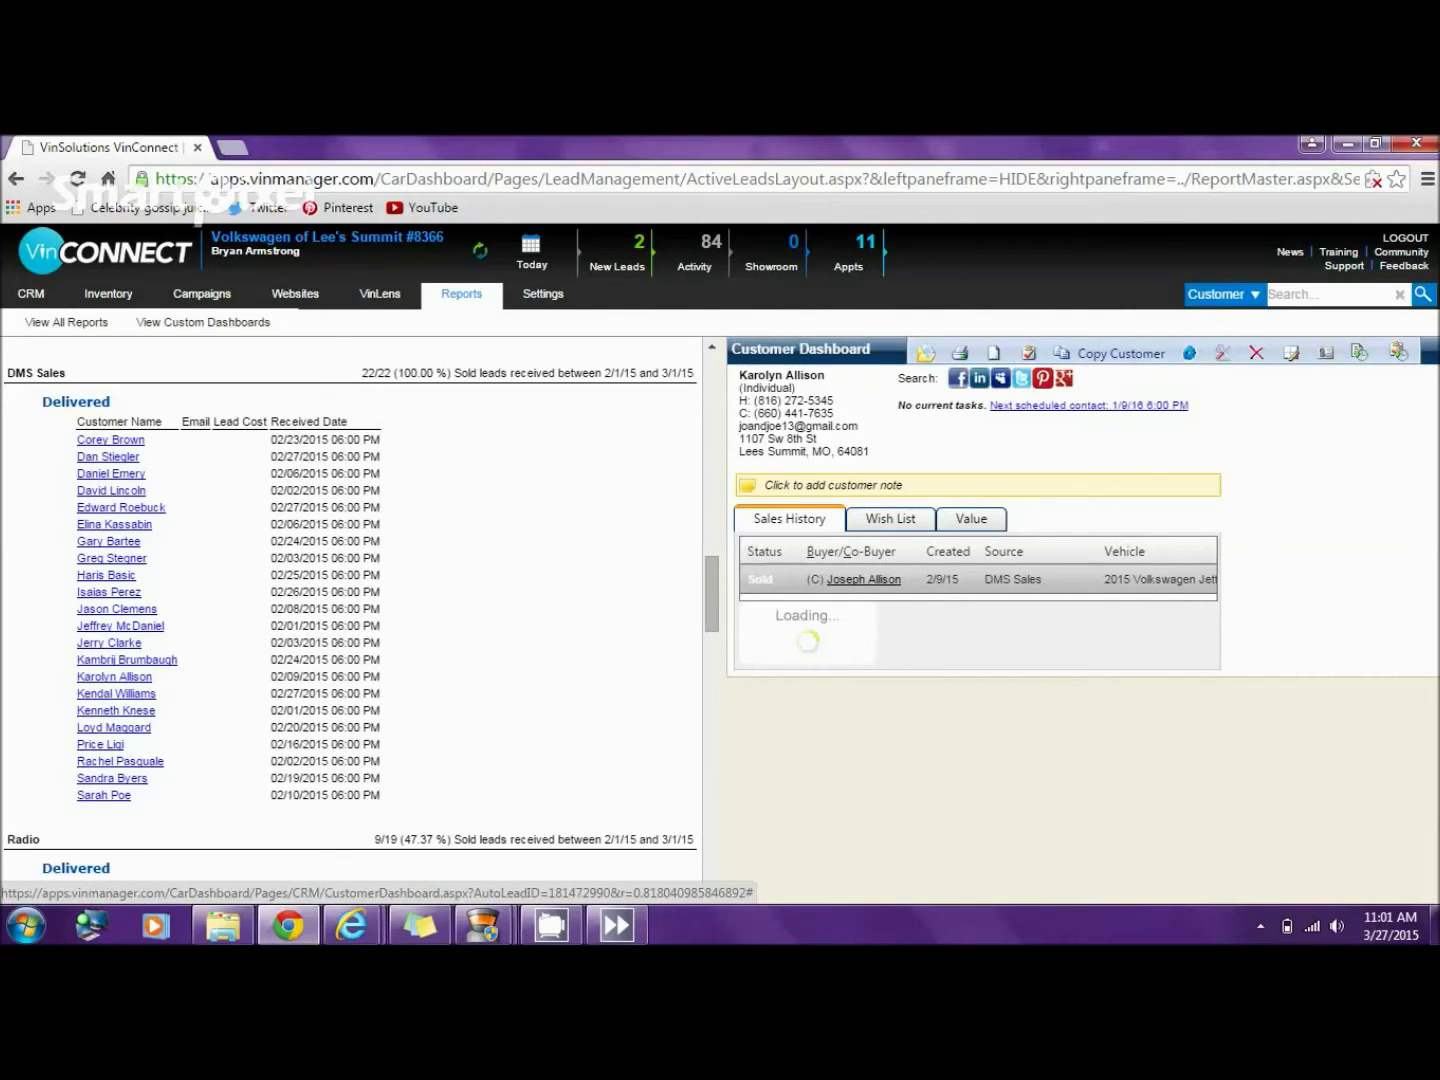
- Compare the co-buyer and buyer records and copy the buyer's cell phone number
left_click(863, 579)
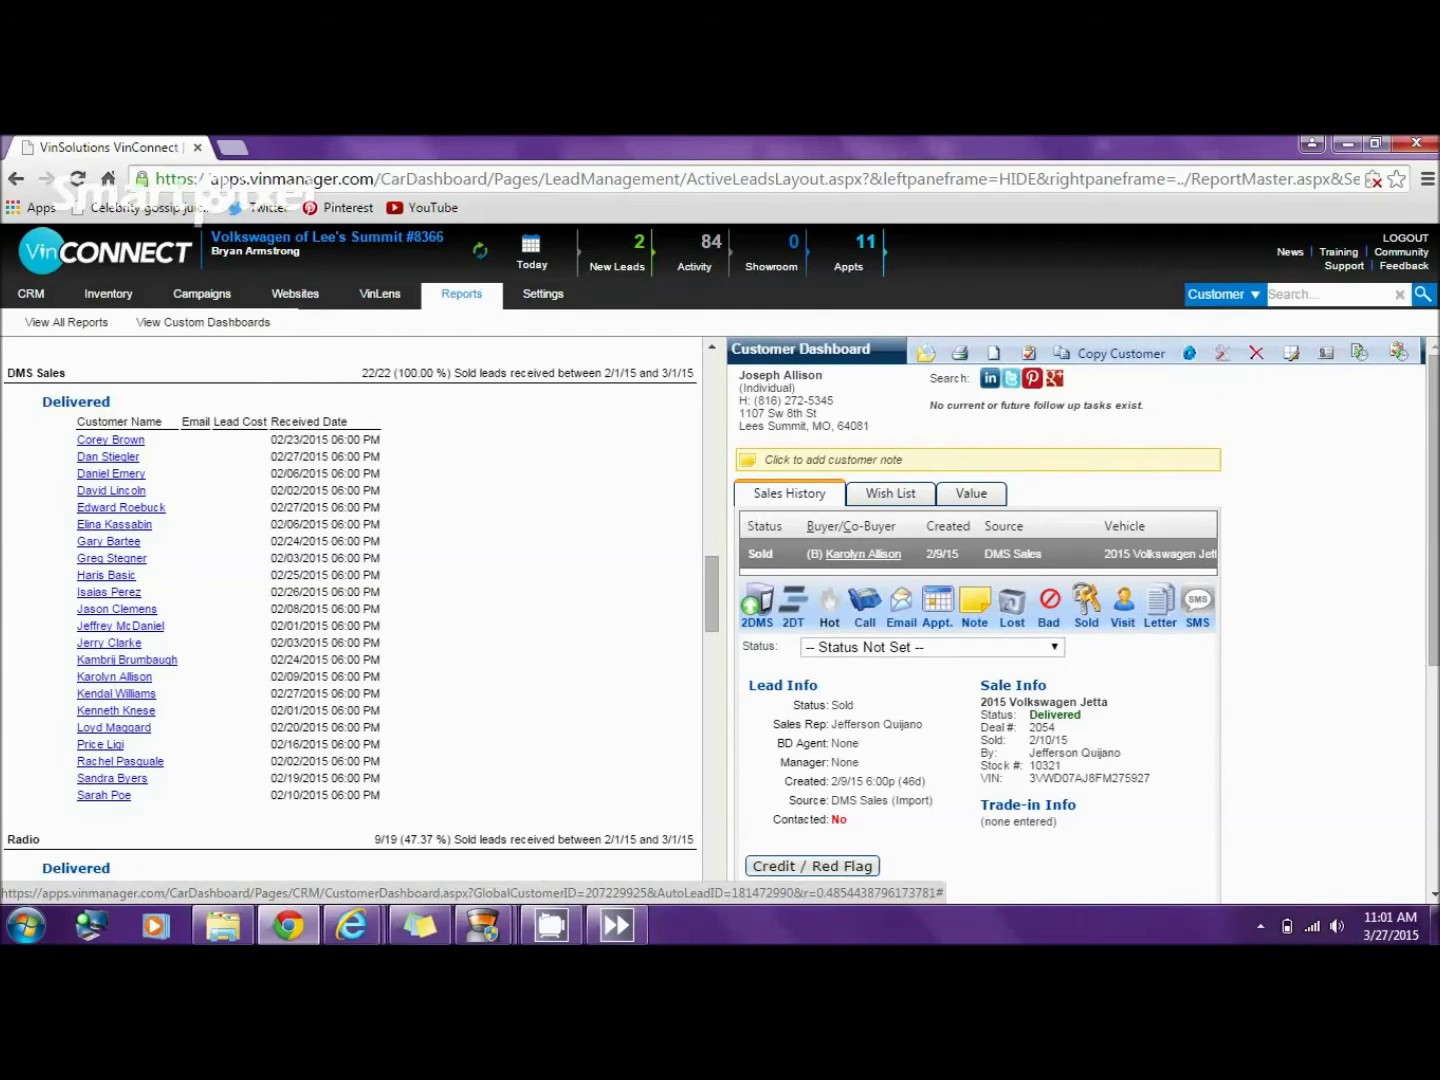
left_click(863, 554)
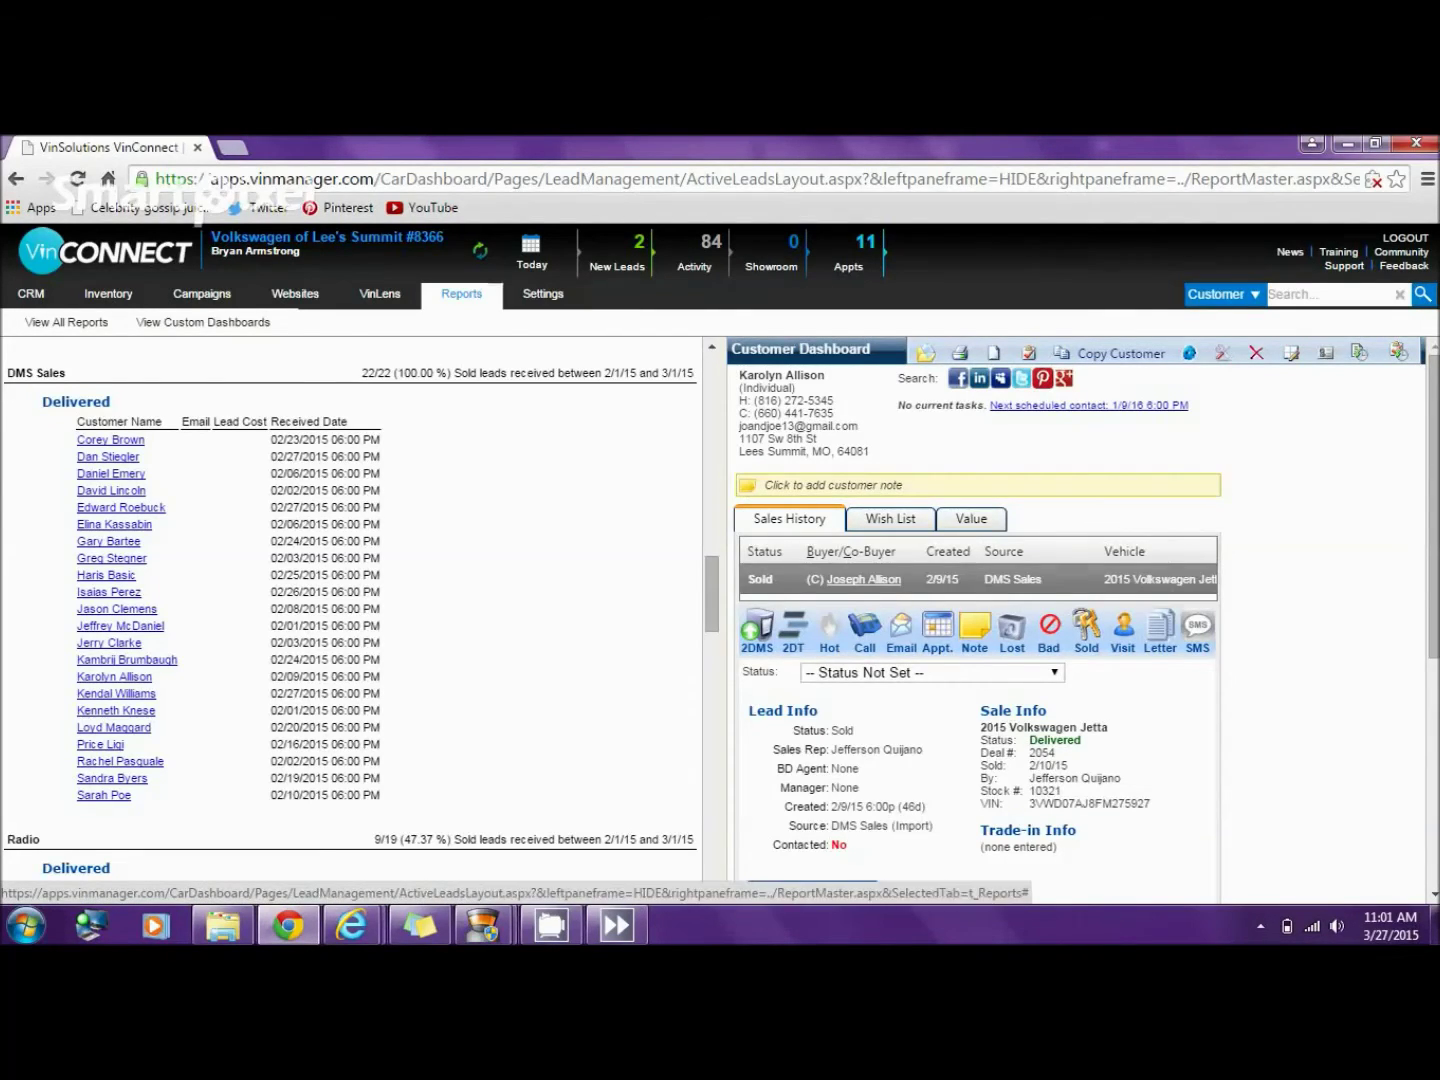
mouse_move(32, 292)
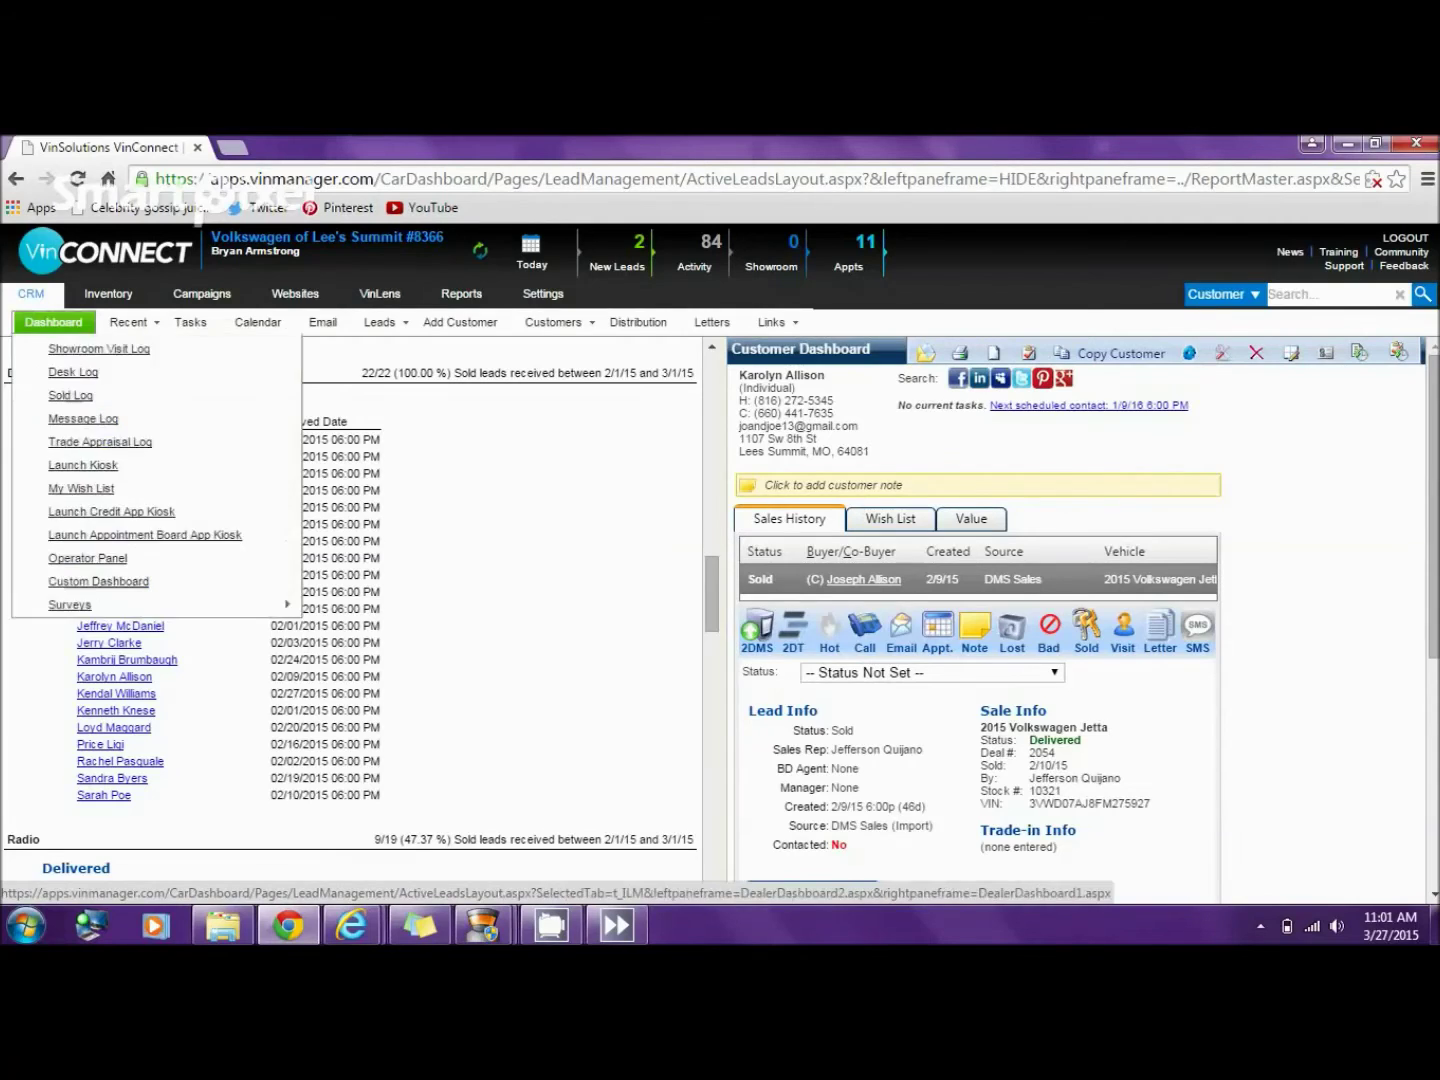
mouse_move(554, 322)
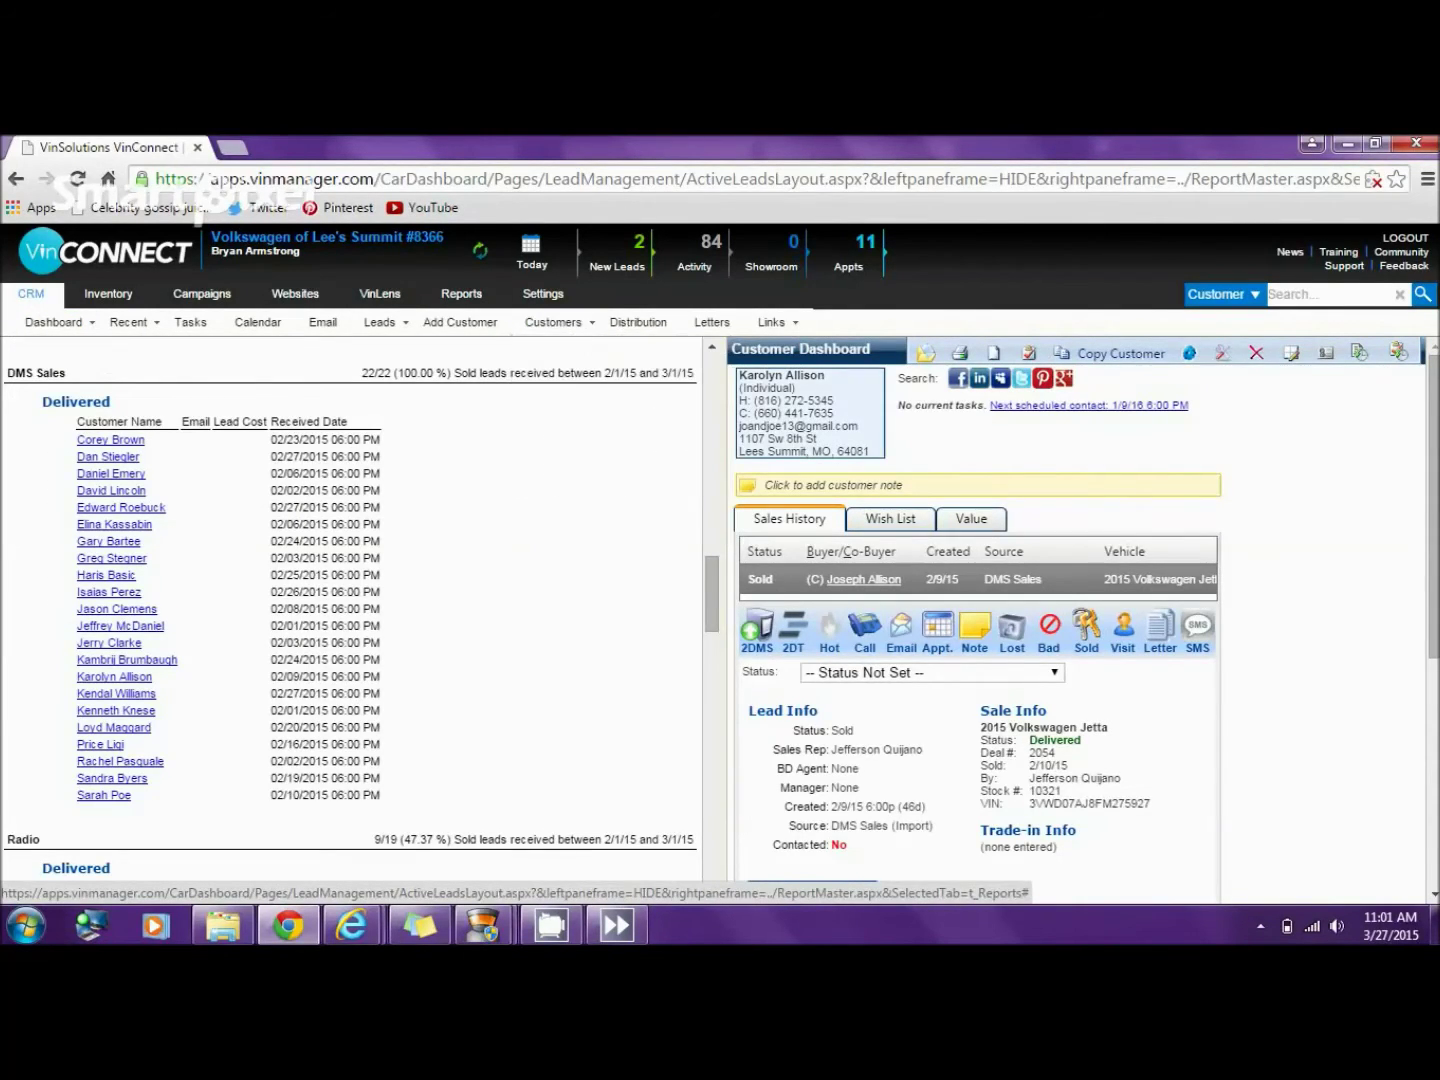
left_click_drag(834, 413, 749, 413)
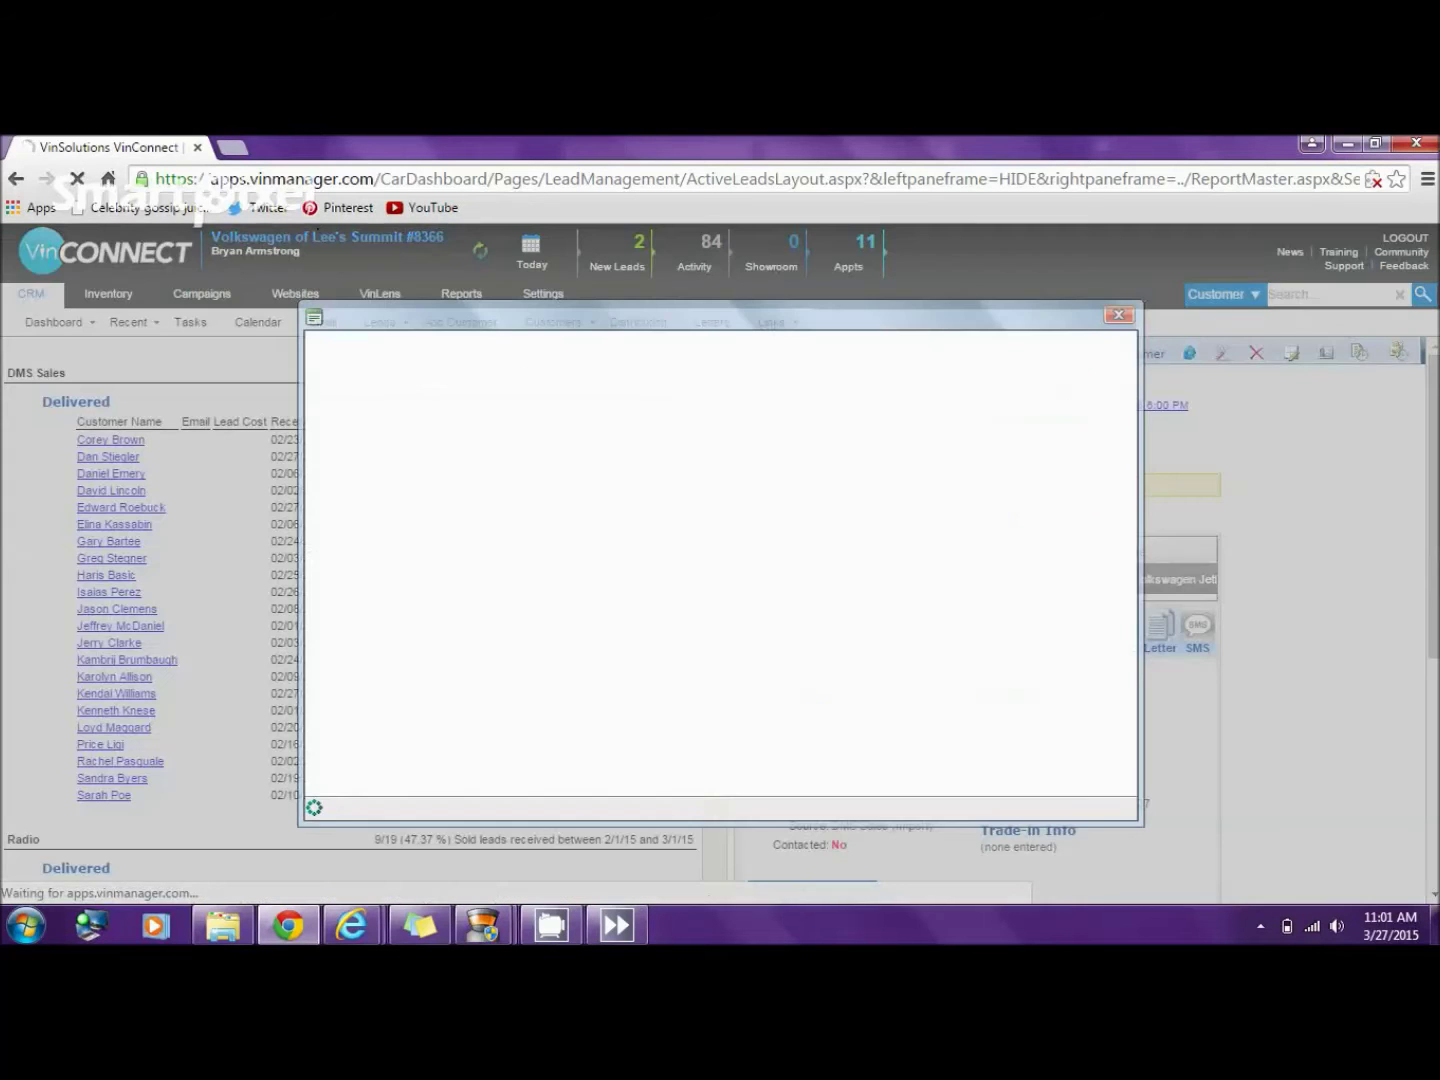
key("Escape")
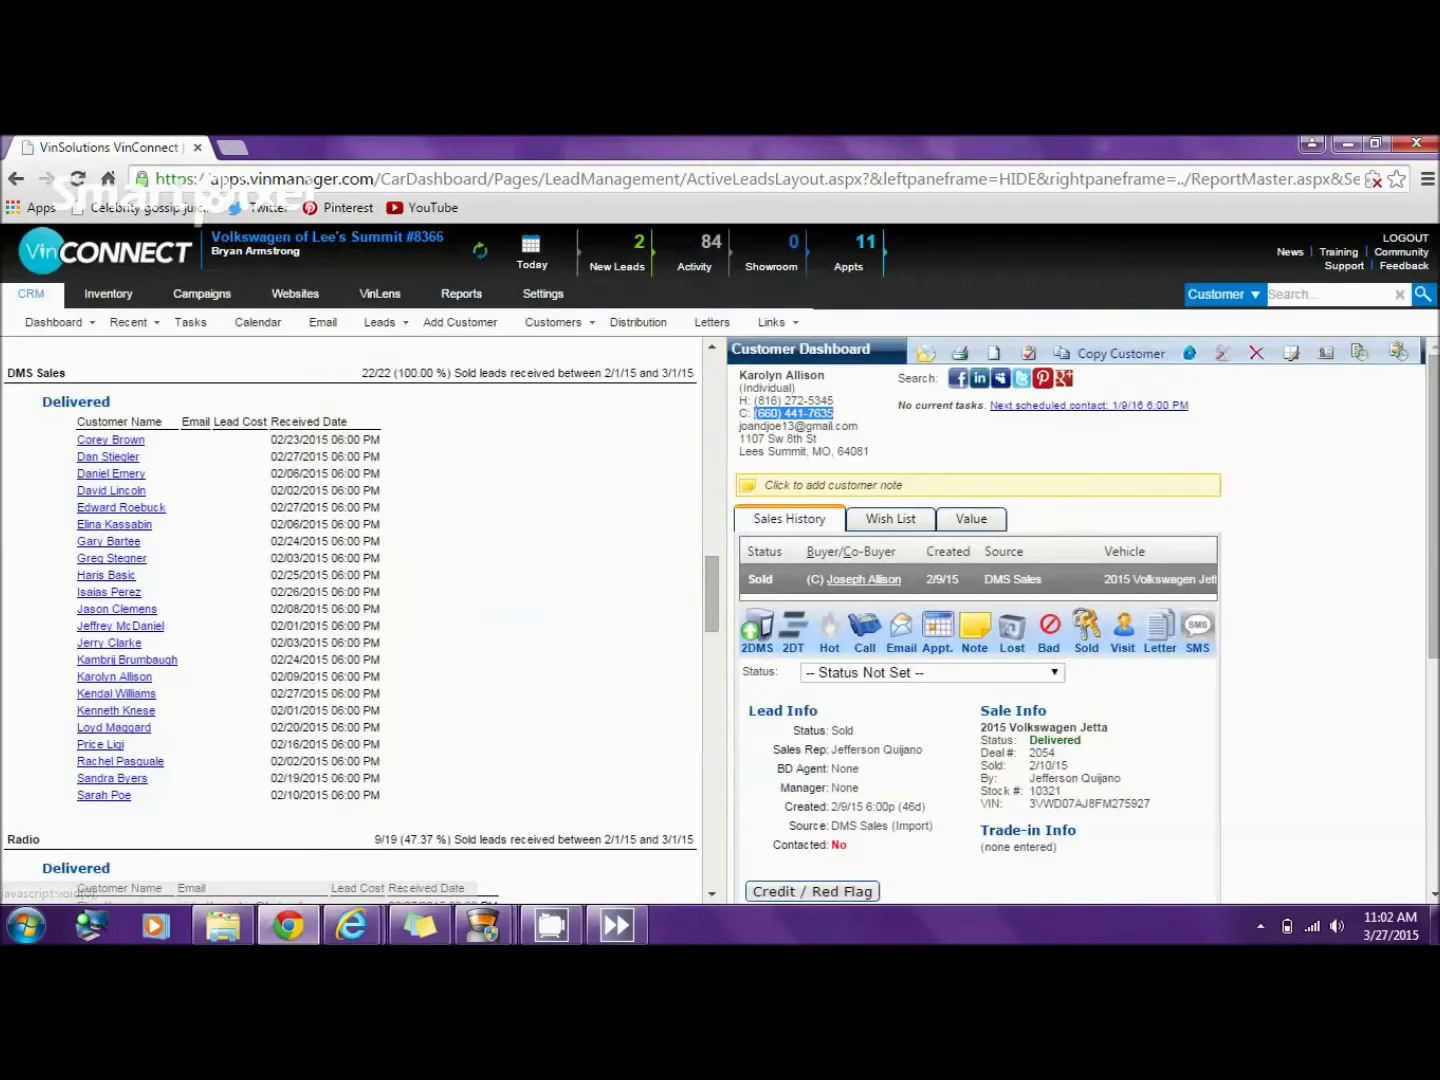
right_click(810, 418)
left_click(848, 431)
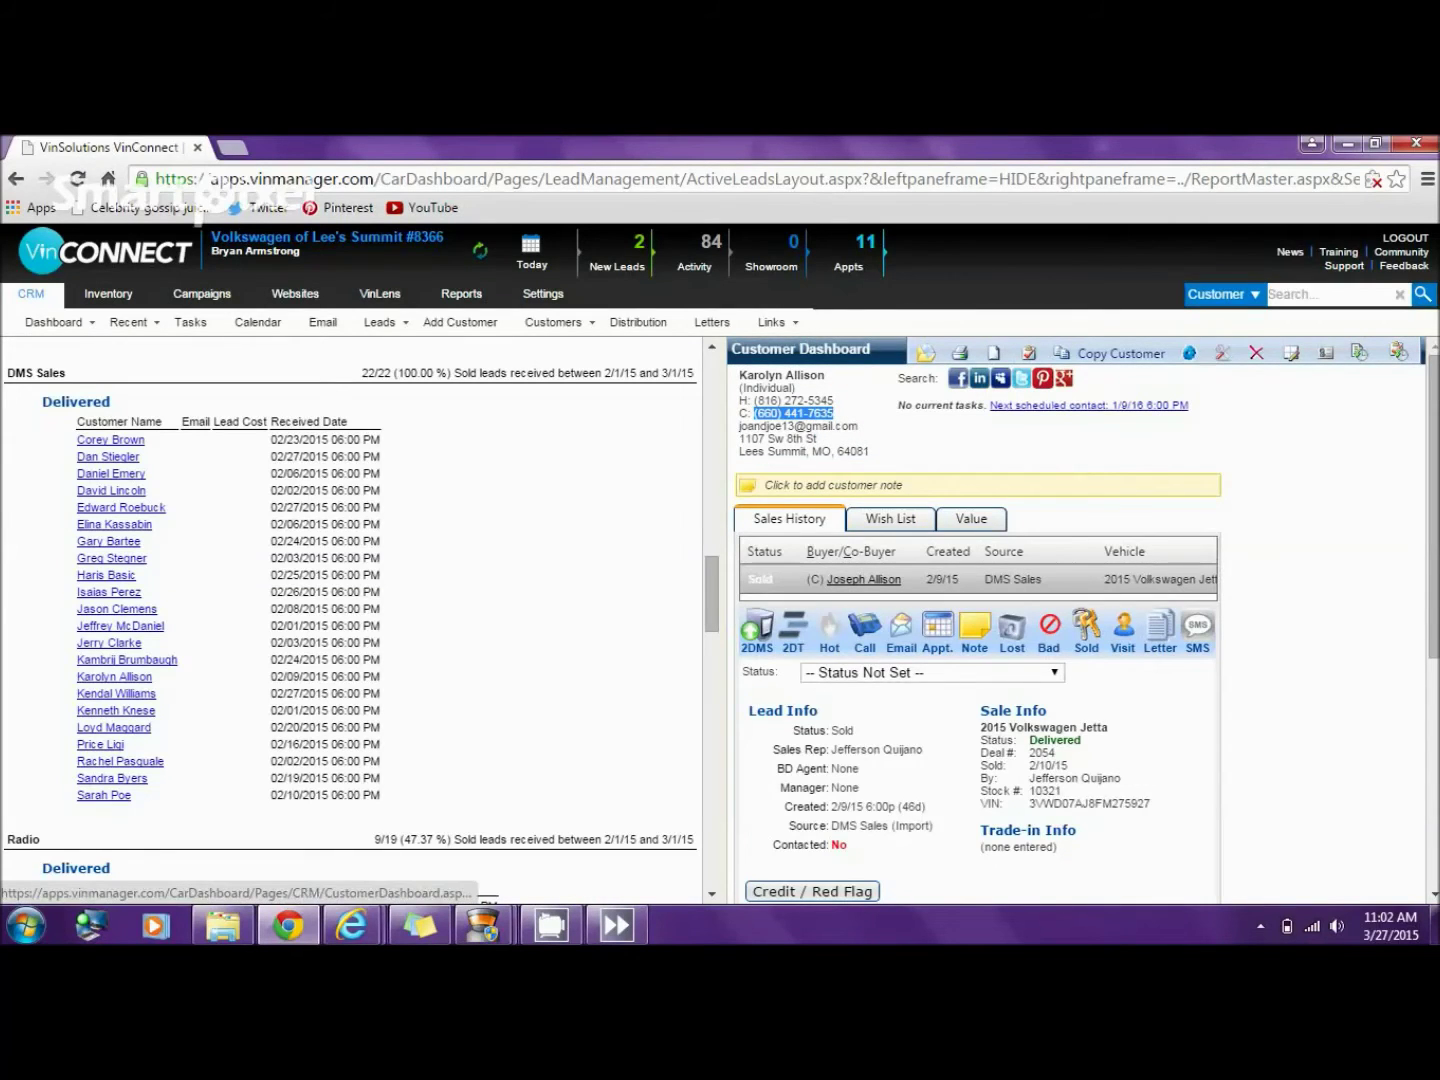
- Copy the co-buyer's home phone number from their record
left_click(864, 579)
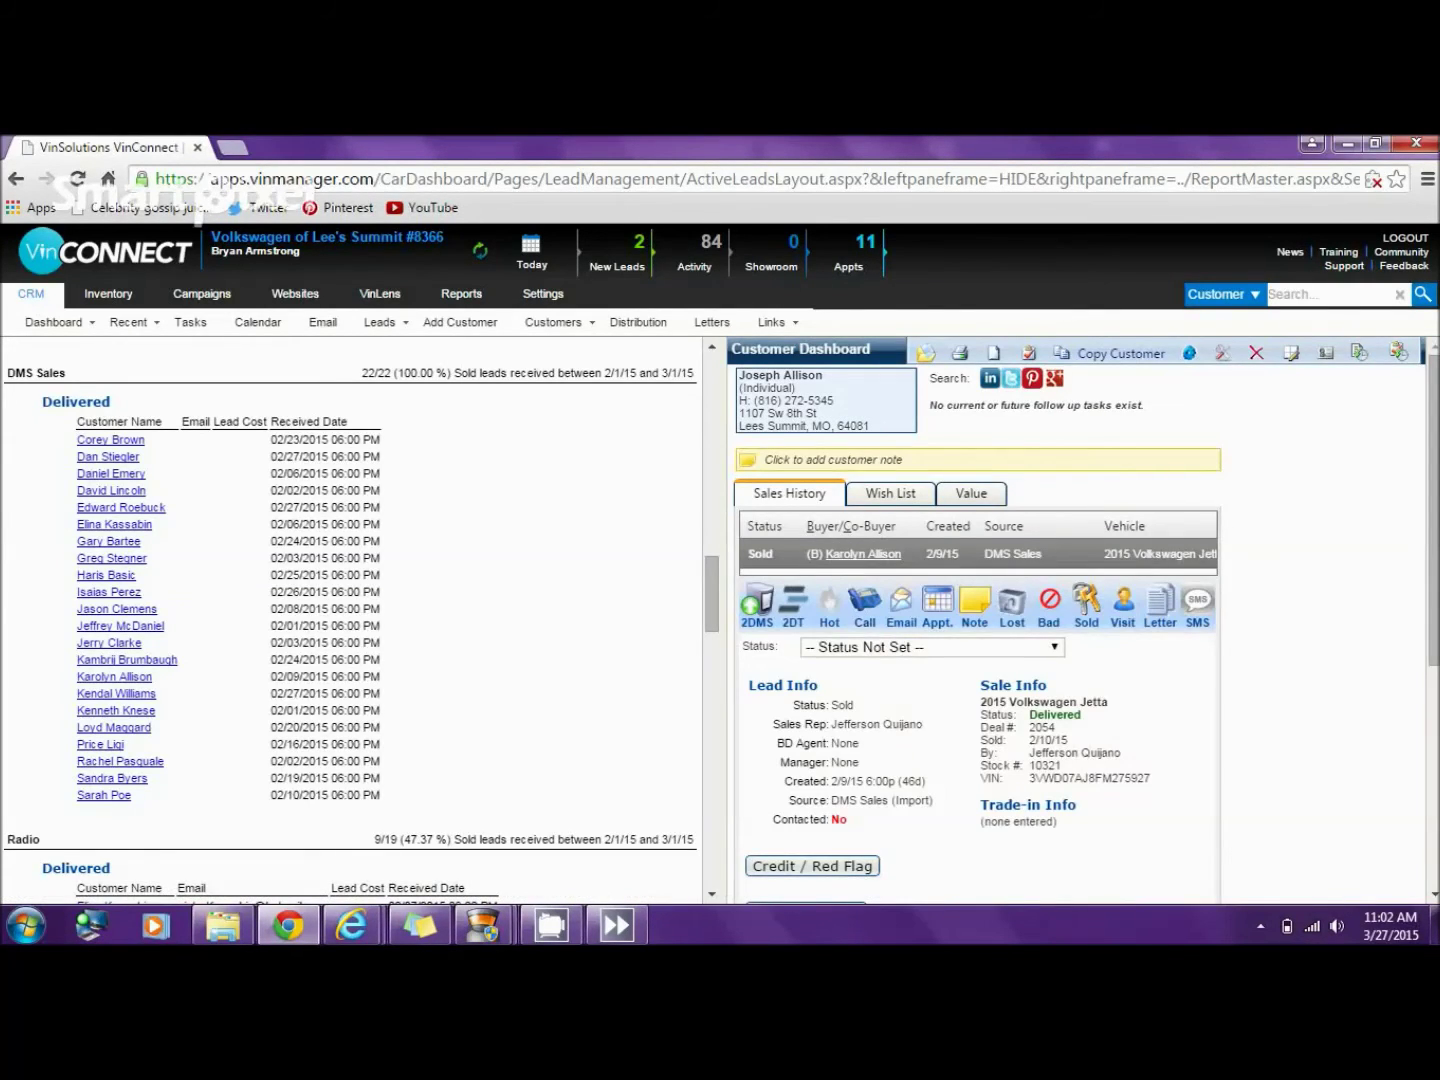
left_click_drag(836, 401, 752, 400)
right_click(790, 401)
left_click(825, 415)
- Run a Classic Search by the joint customer's last name
mouse_move(554, 322)
left_click(587, 523)
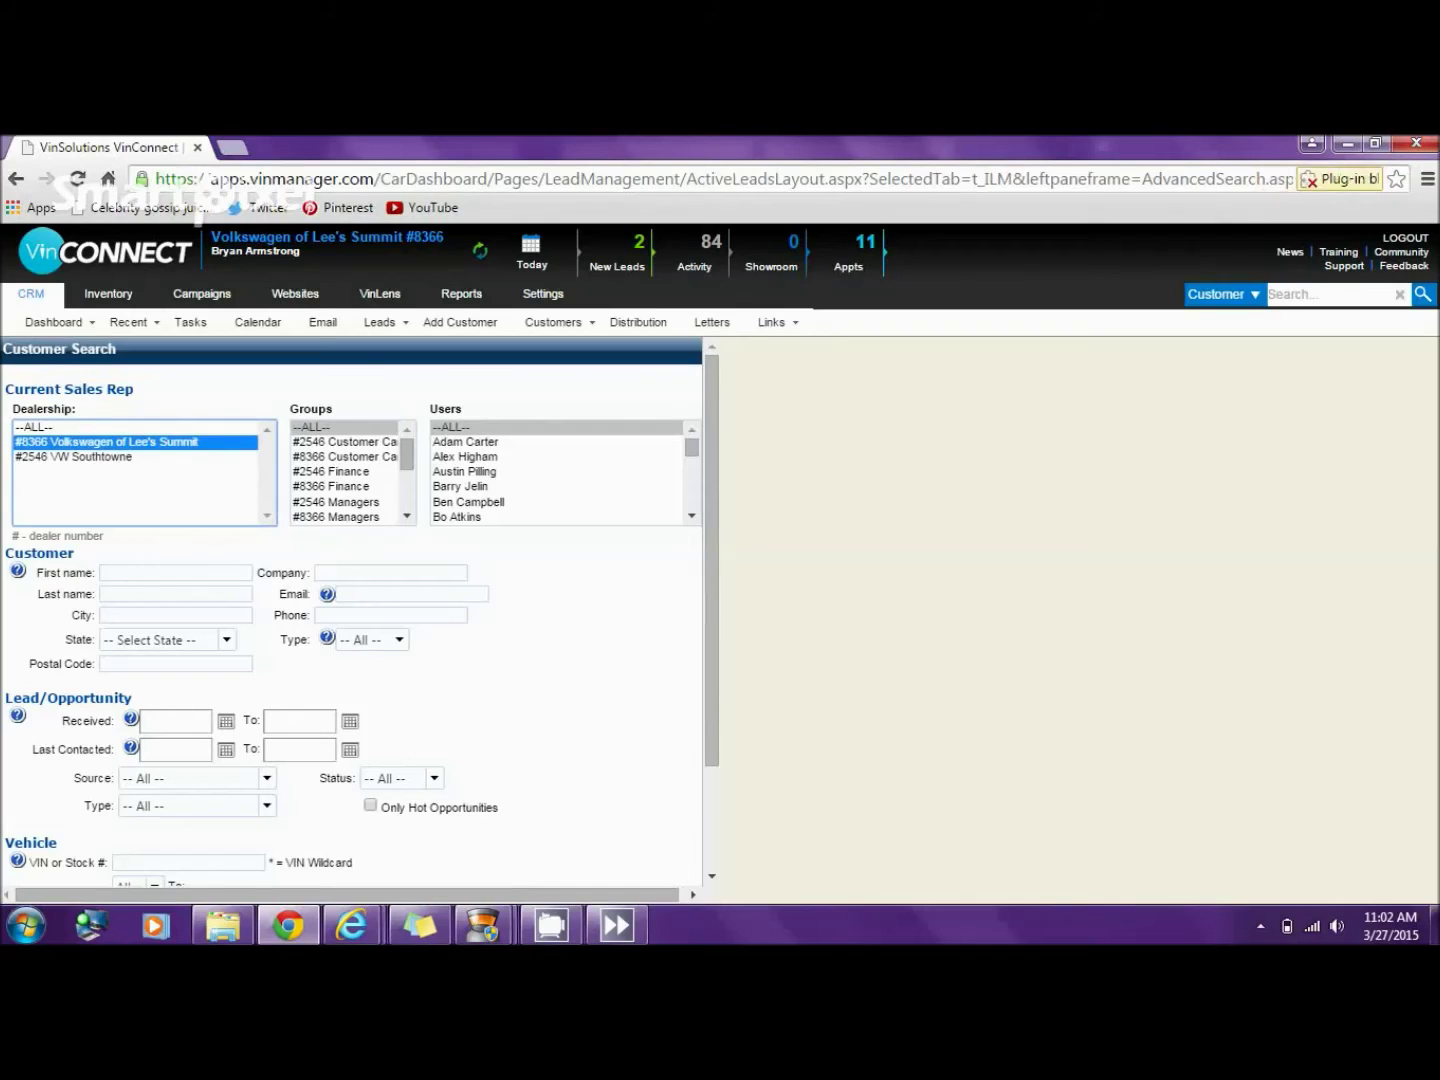
type("allison")
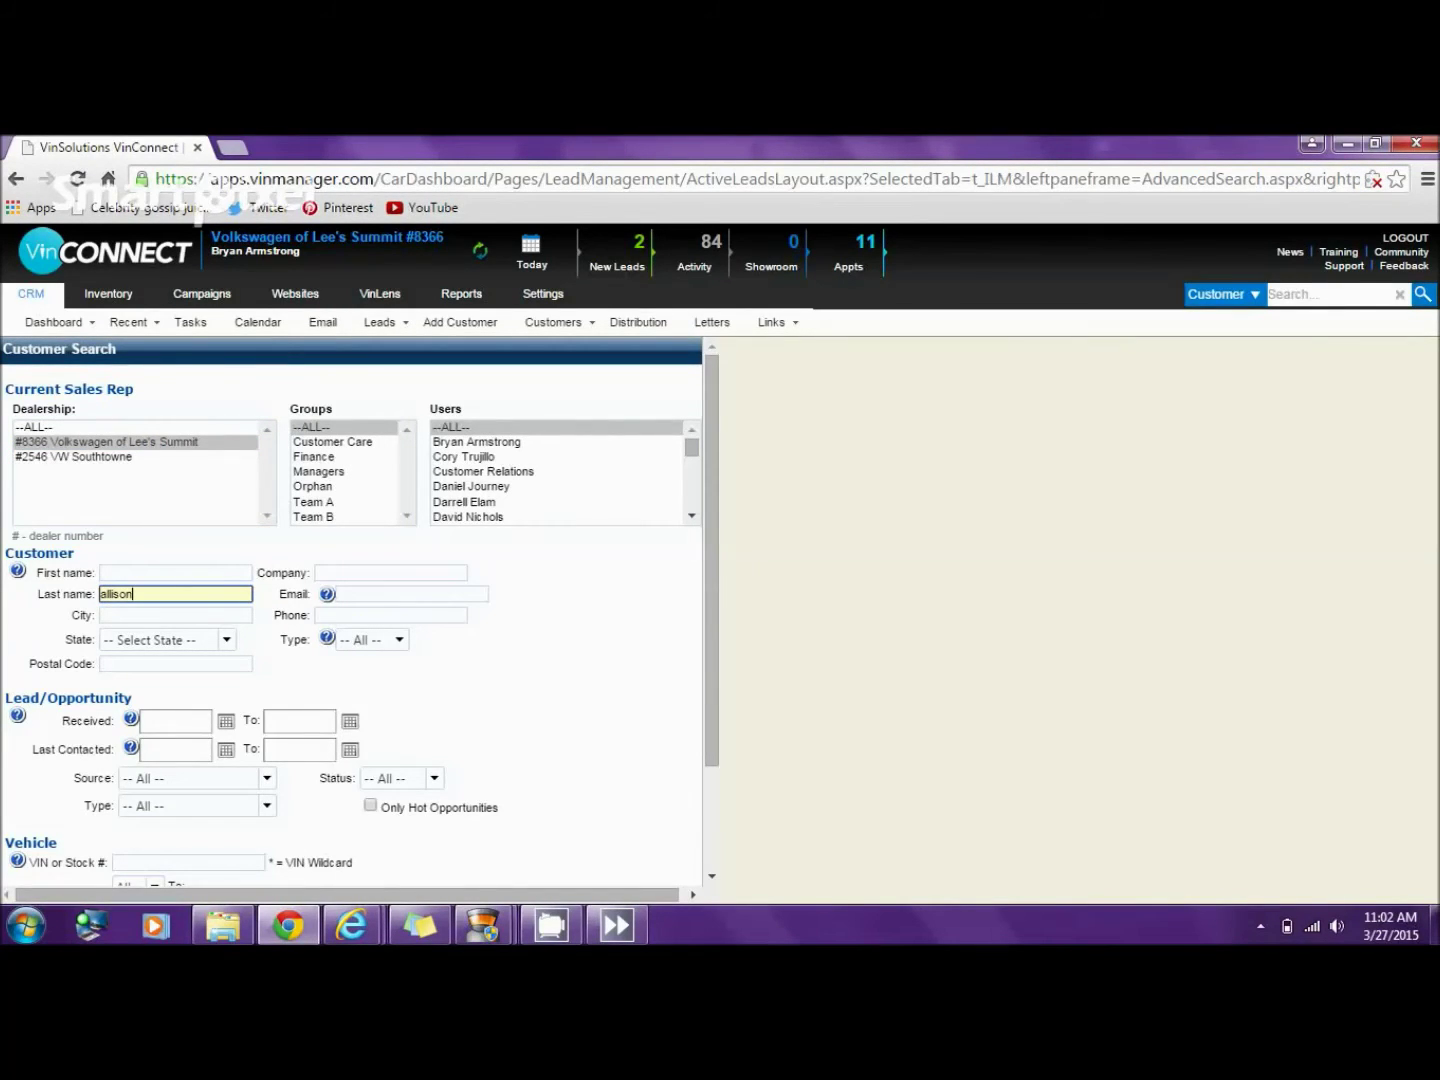
left_click(129, 321)
mouse_move(149, 362)
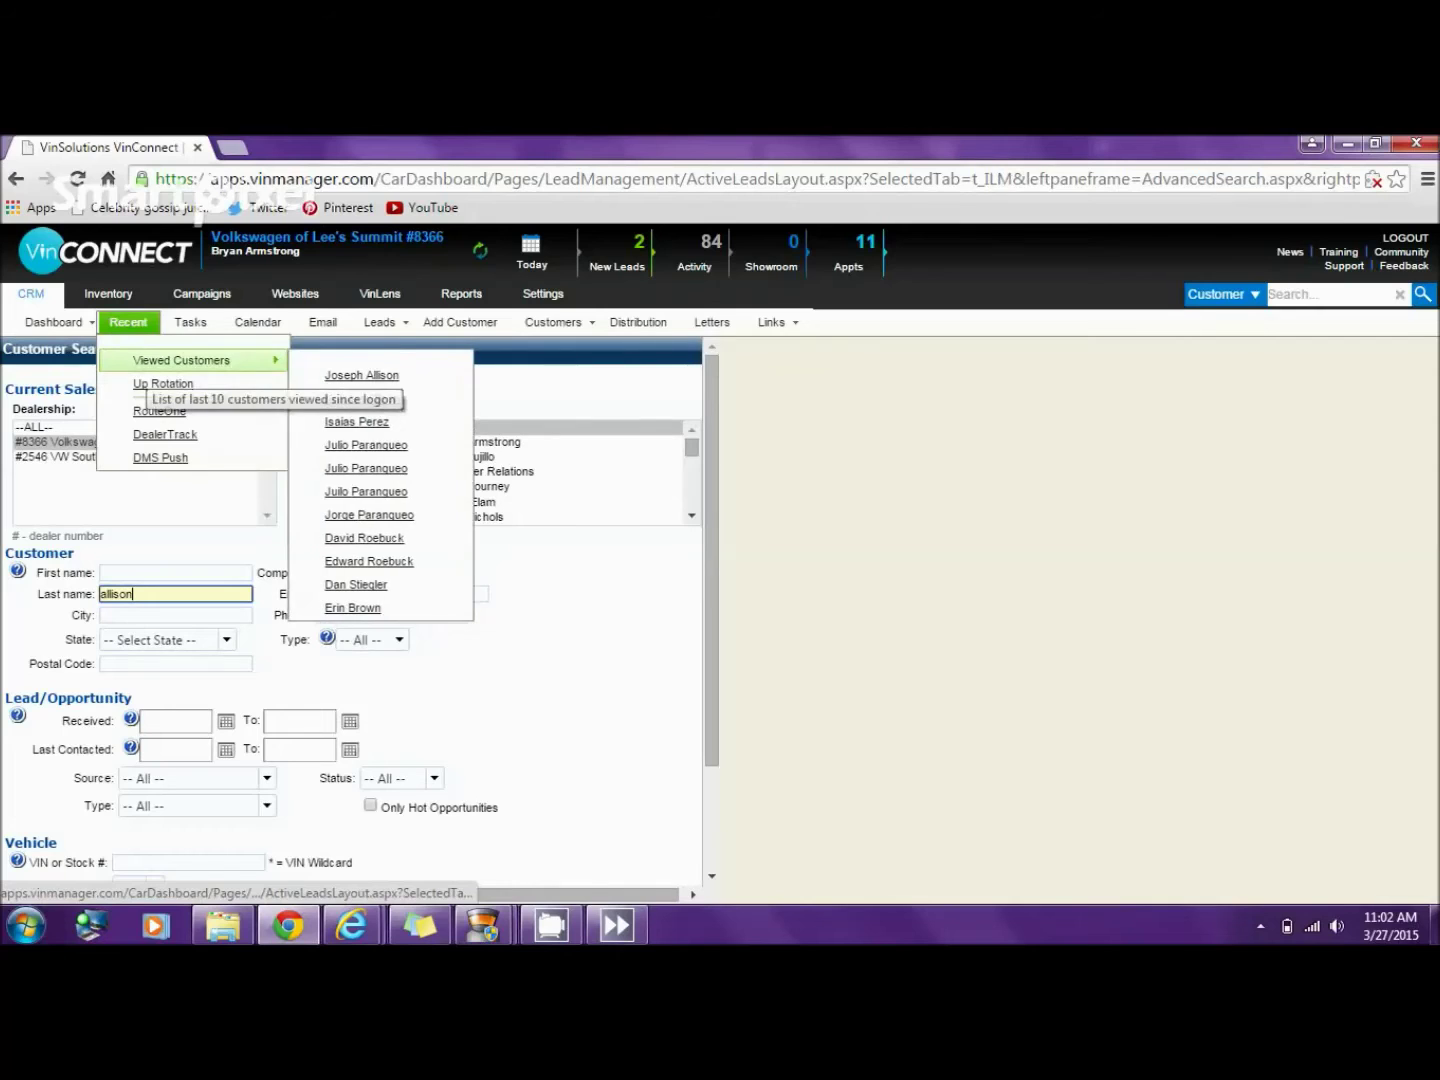
scroll(350, 600, "down", 3)
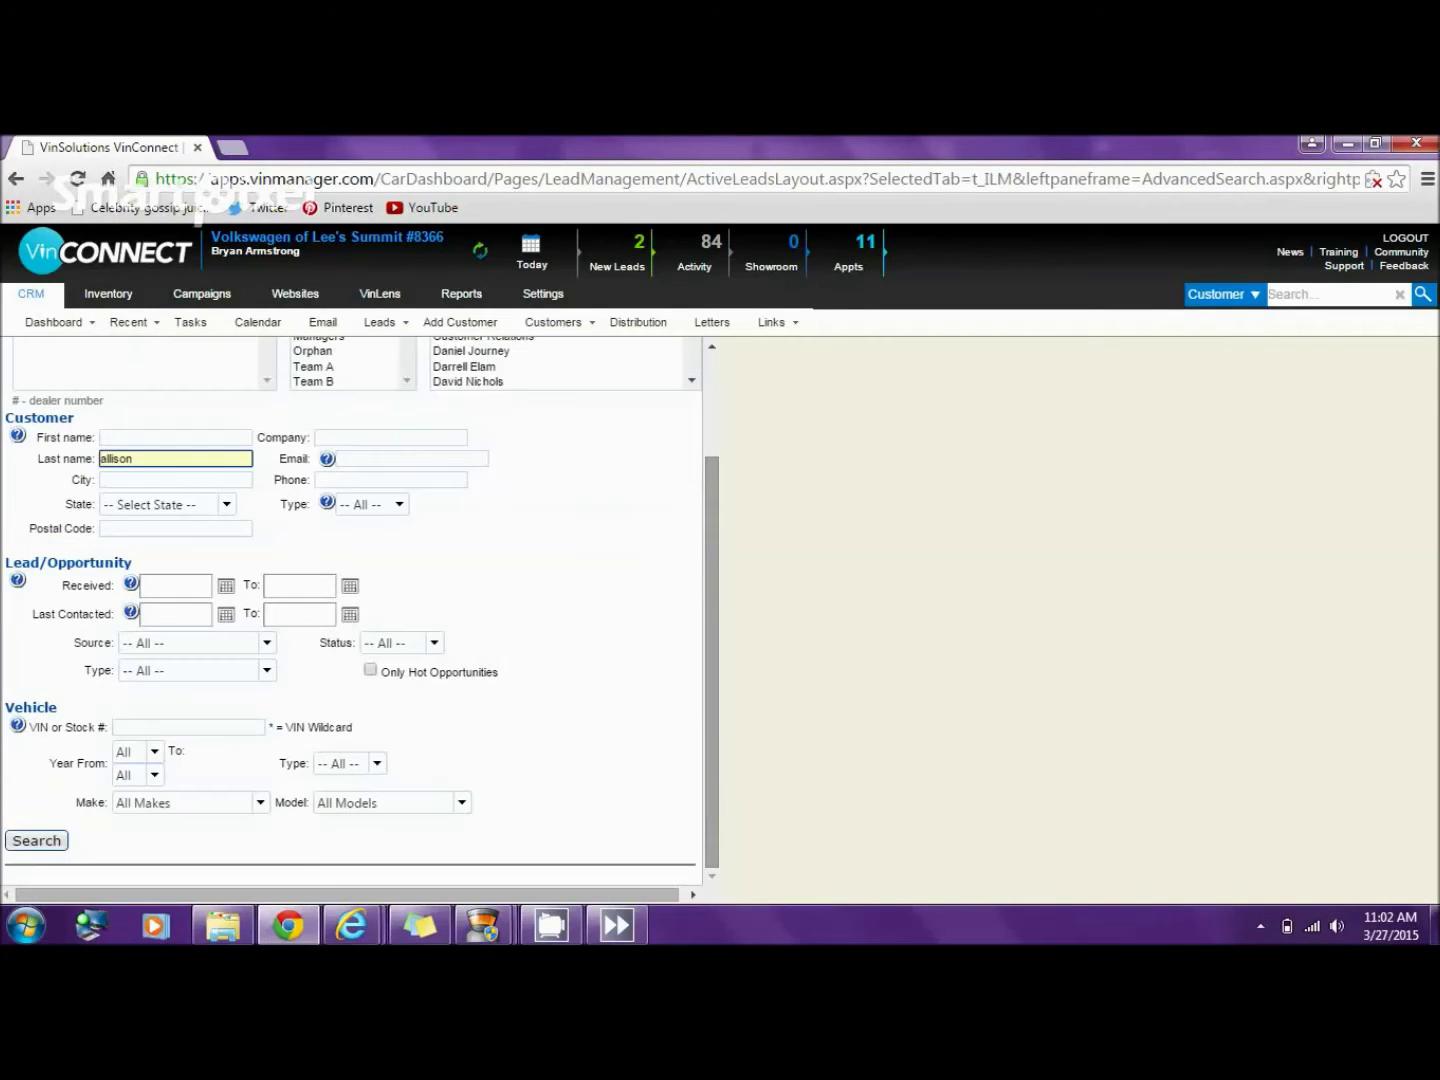
key("Return")
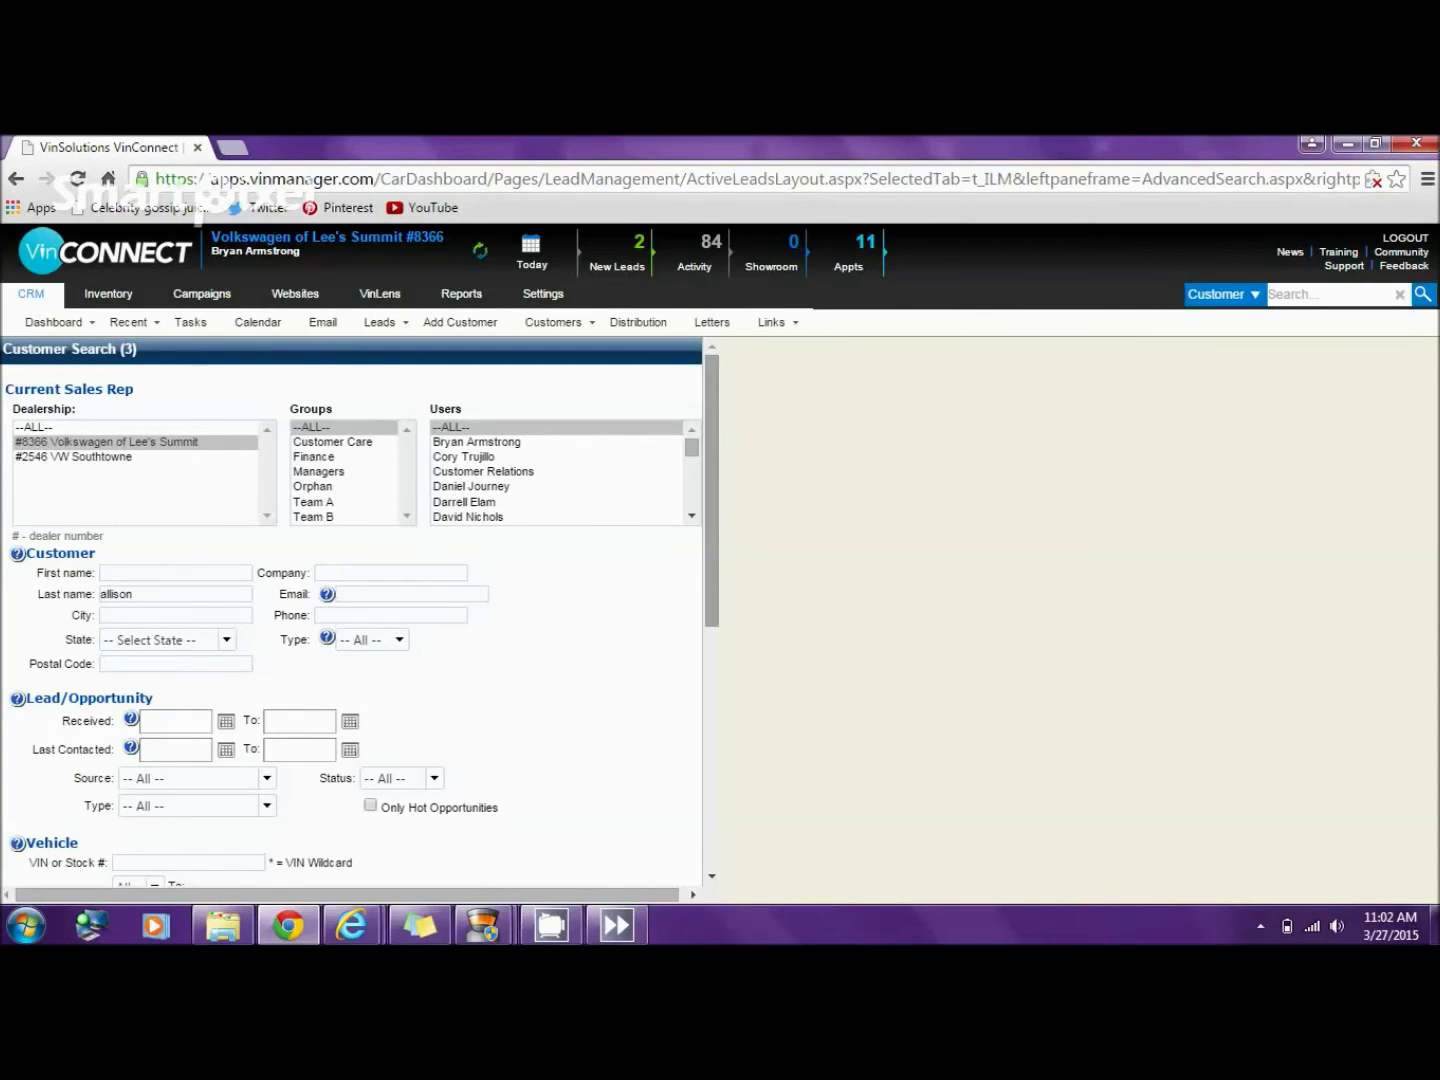
scroll(350, 610, "down", 5)
scroll(350, 610, "down", 1)
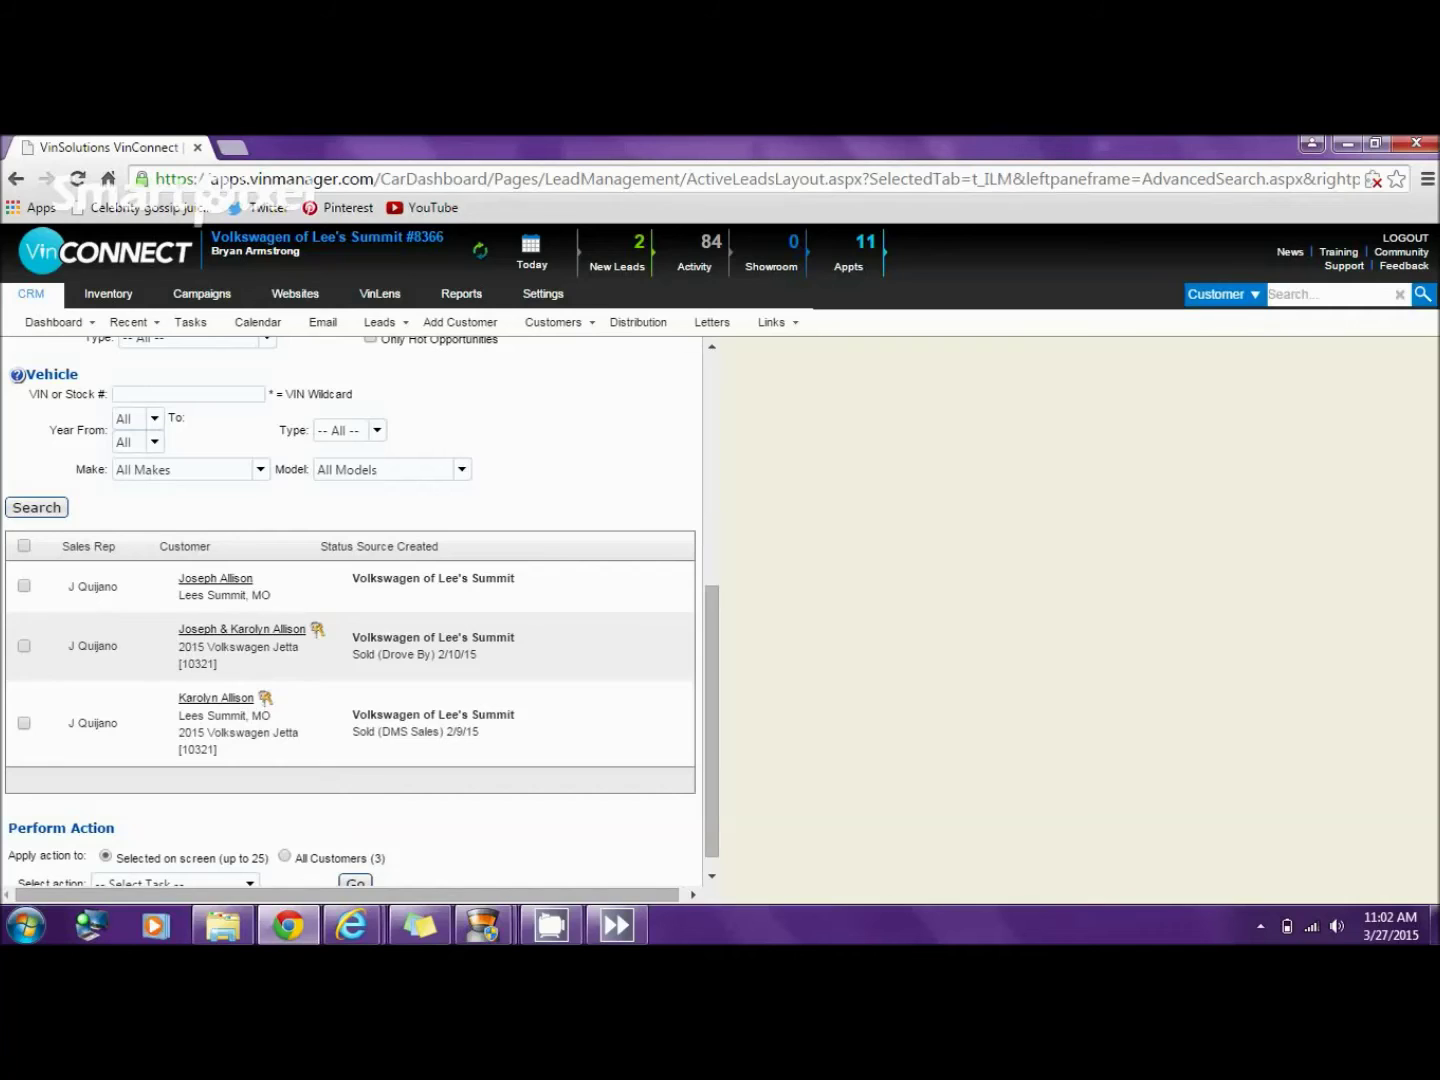
- Remove the co-buyer's name from the joint customer's First Name and save
mouse_move(239, 633)
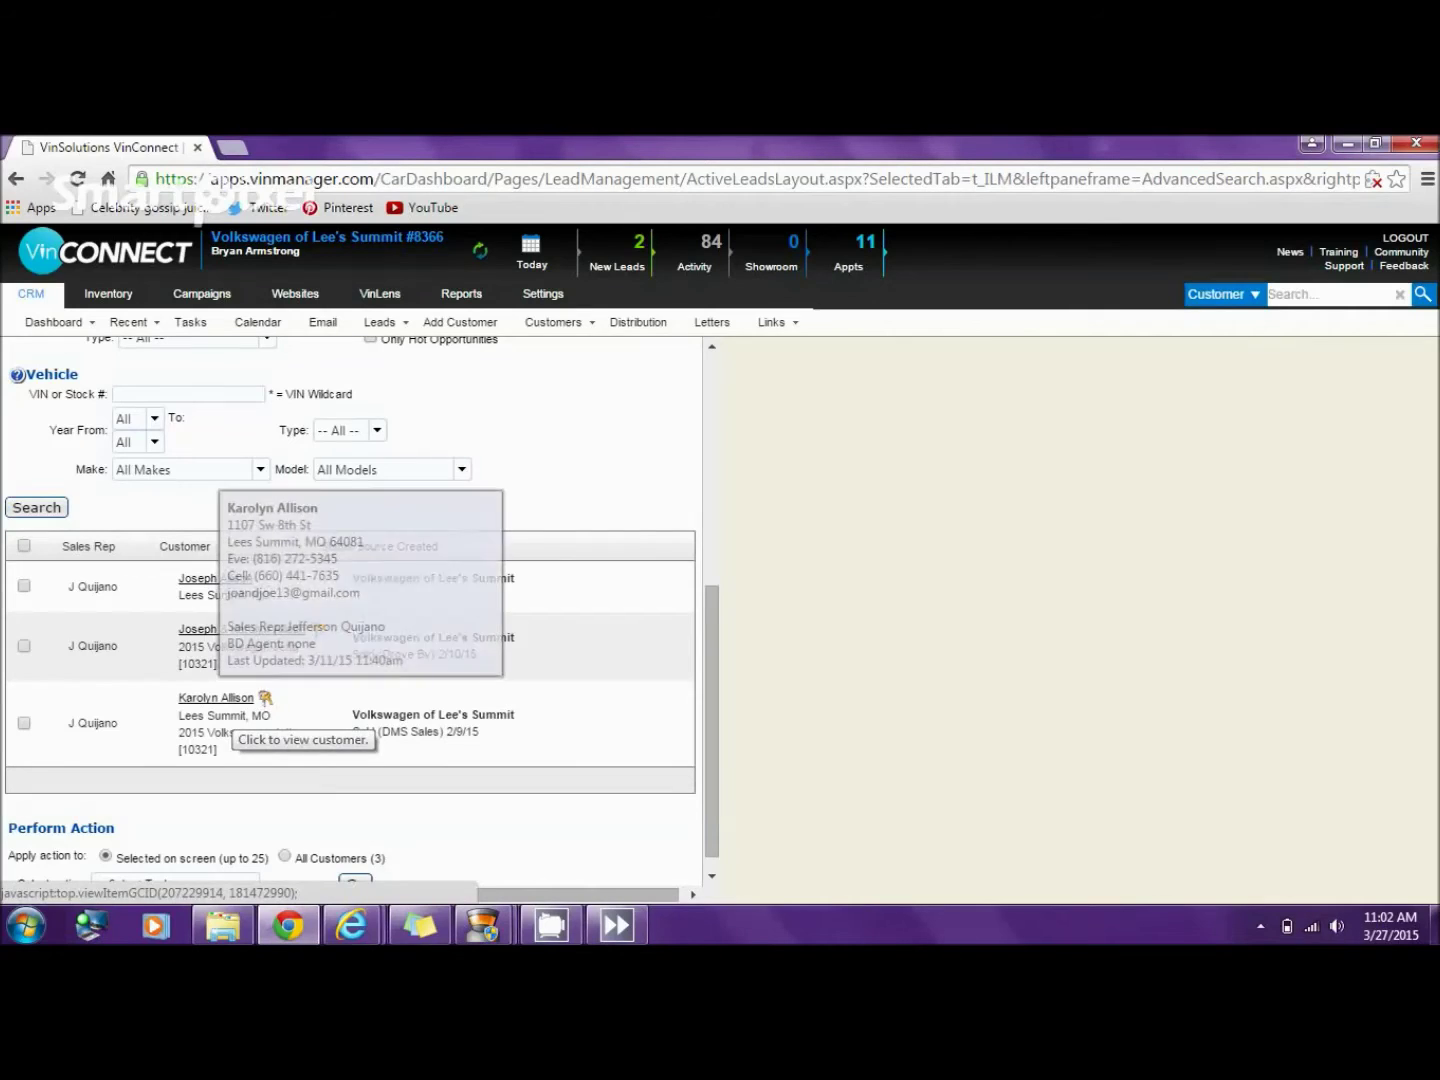
left_click(241, 629)
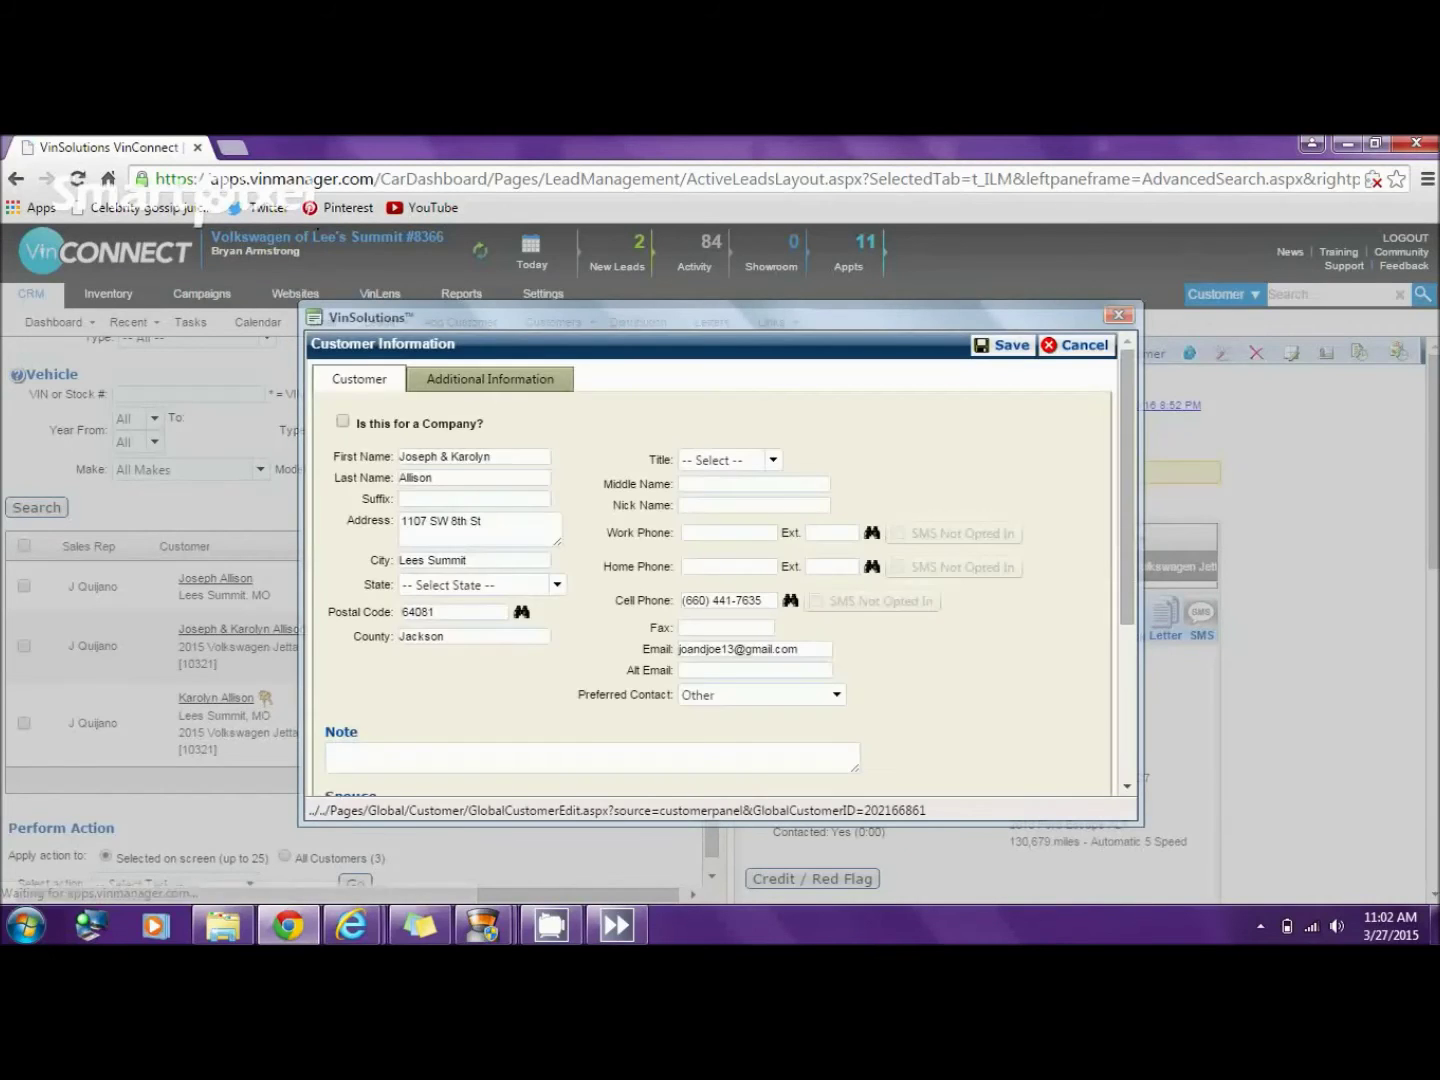
left_click_drag(492, 456, 439, 455)
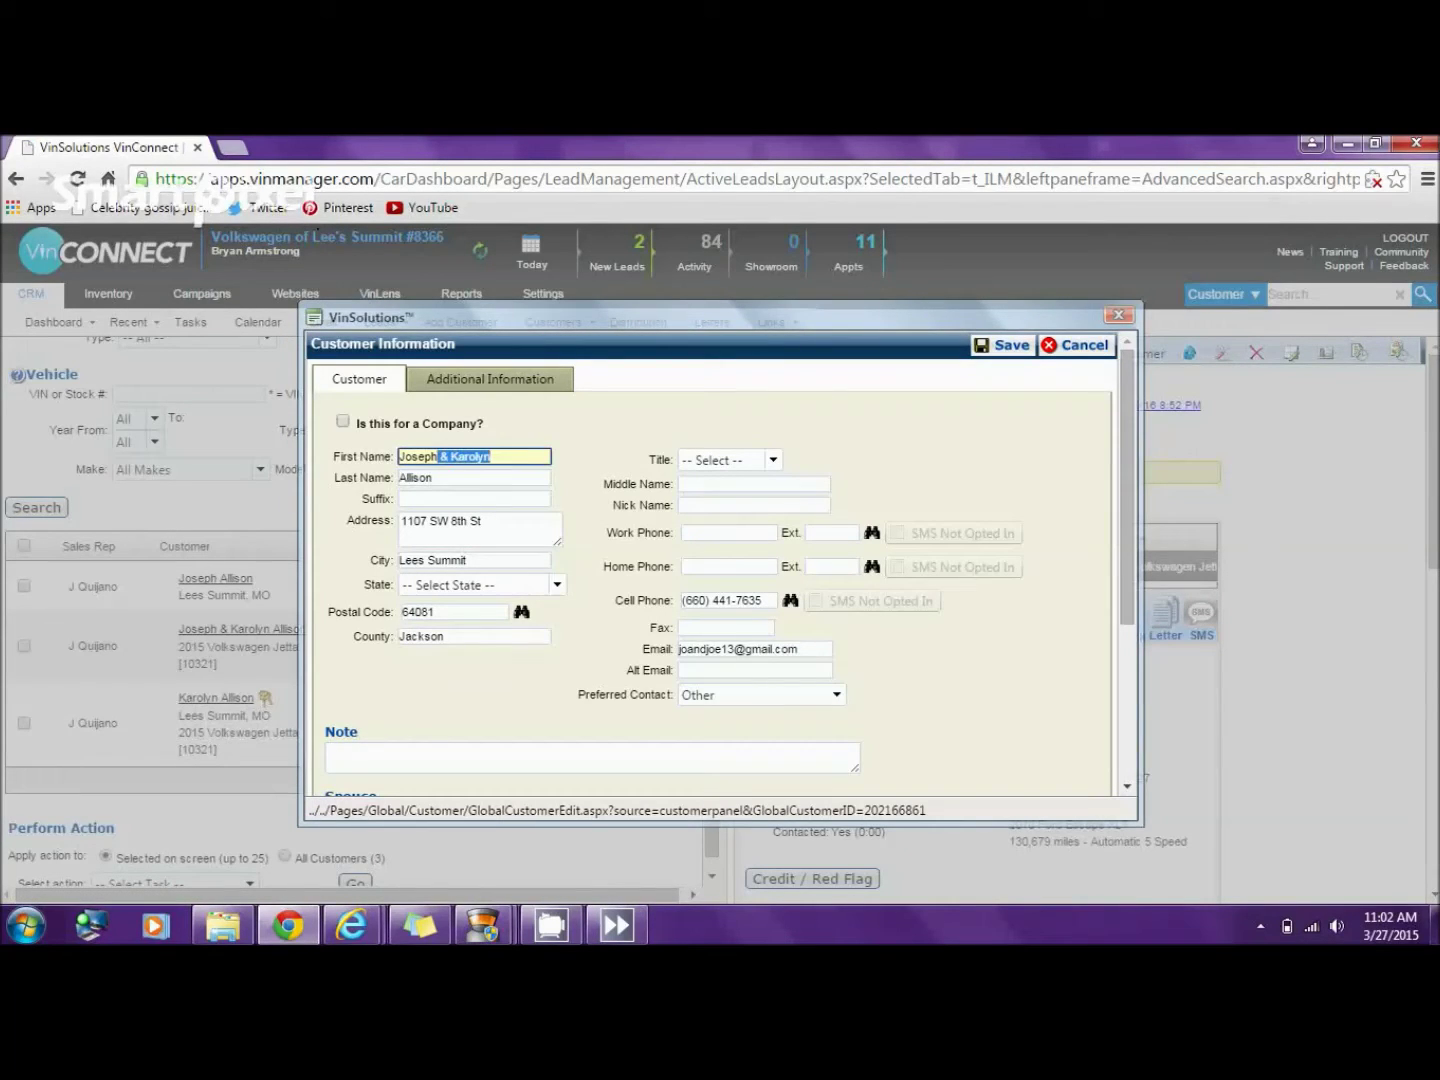
key("BackSpace")
key("Return")
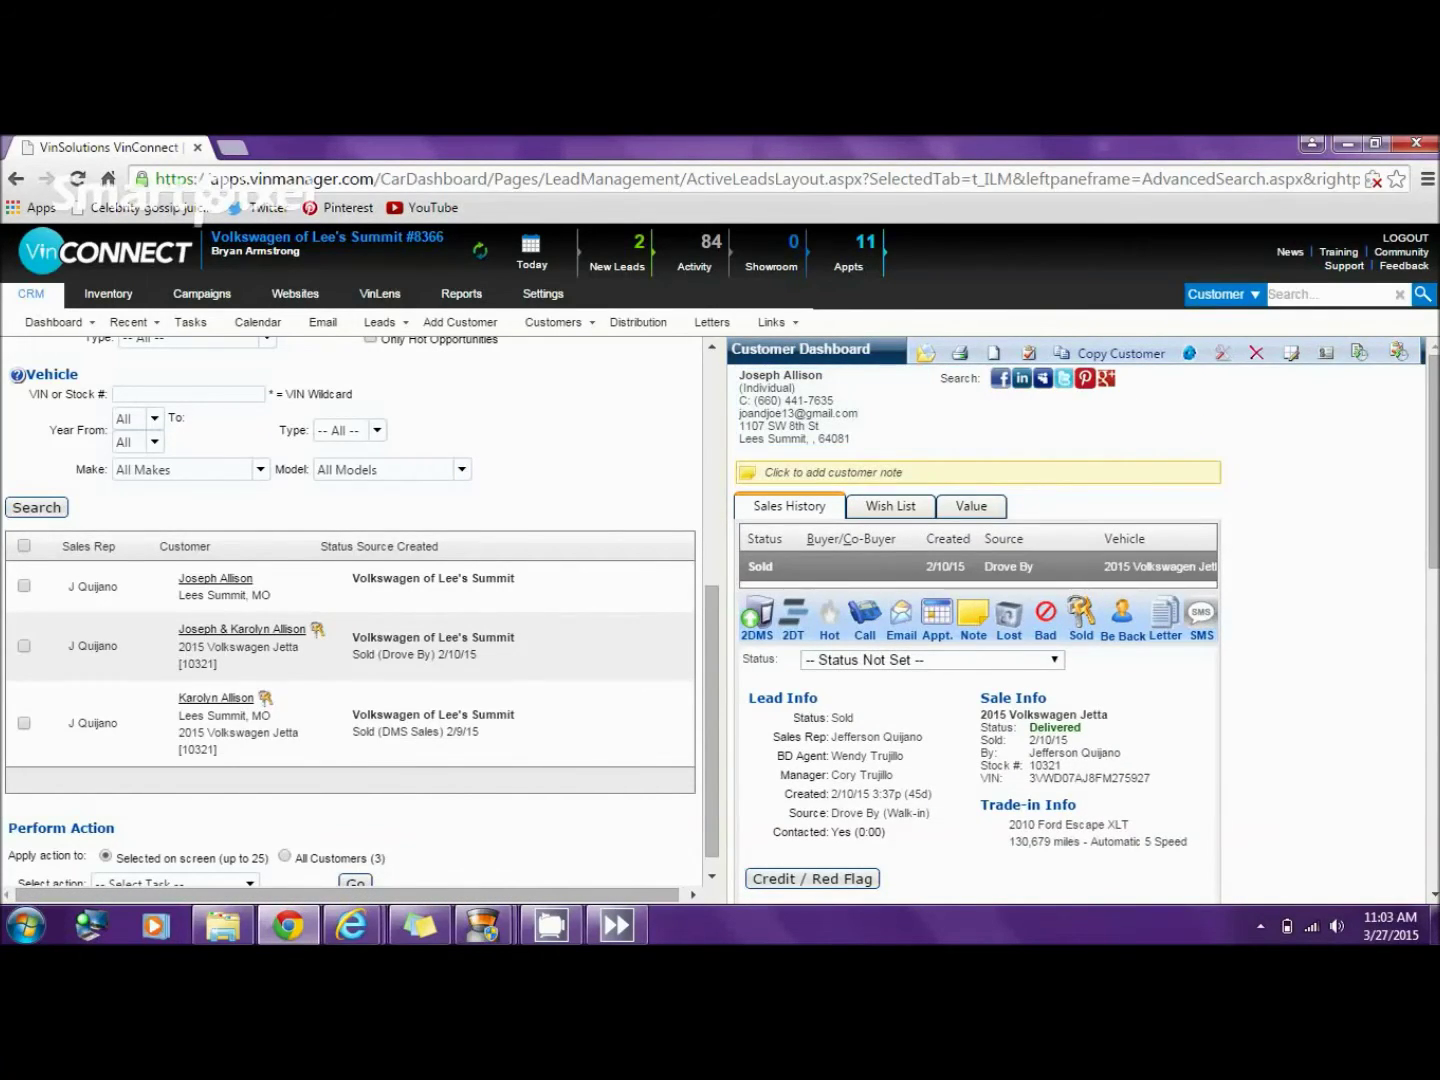
- Refresh the search, tick both duplicate customer records, and open the bulk actions list
left_click(24, 585)
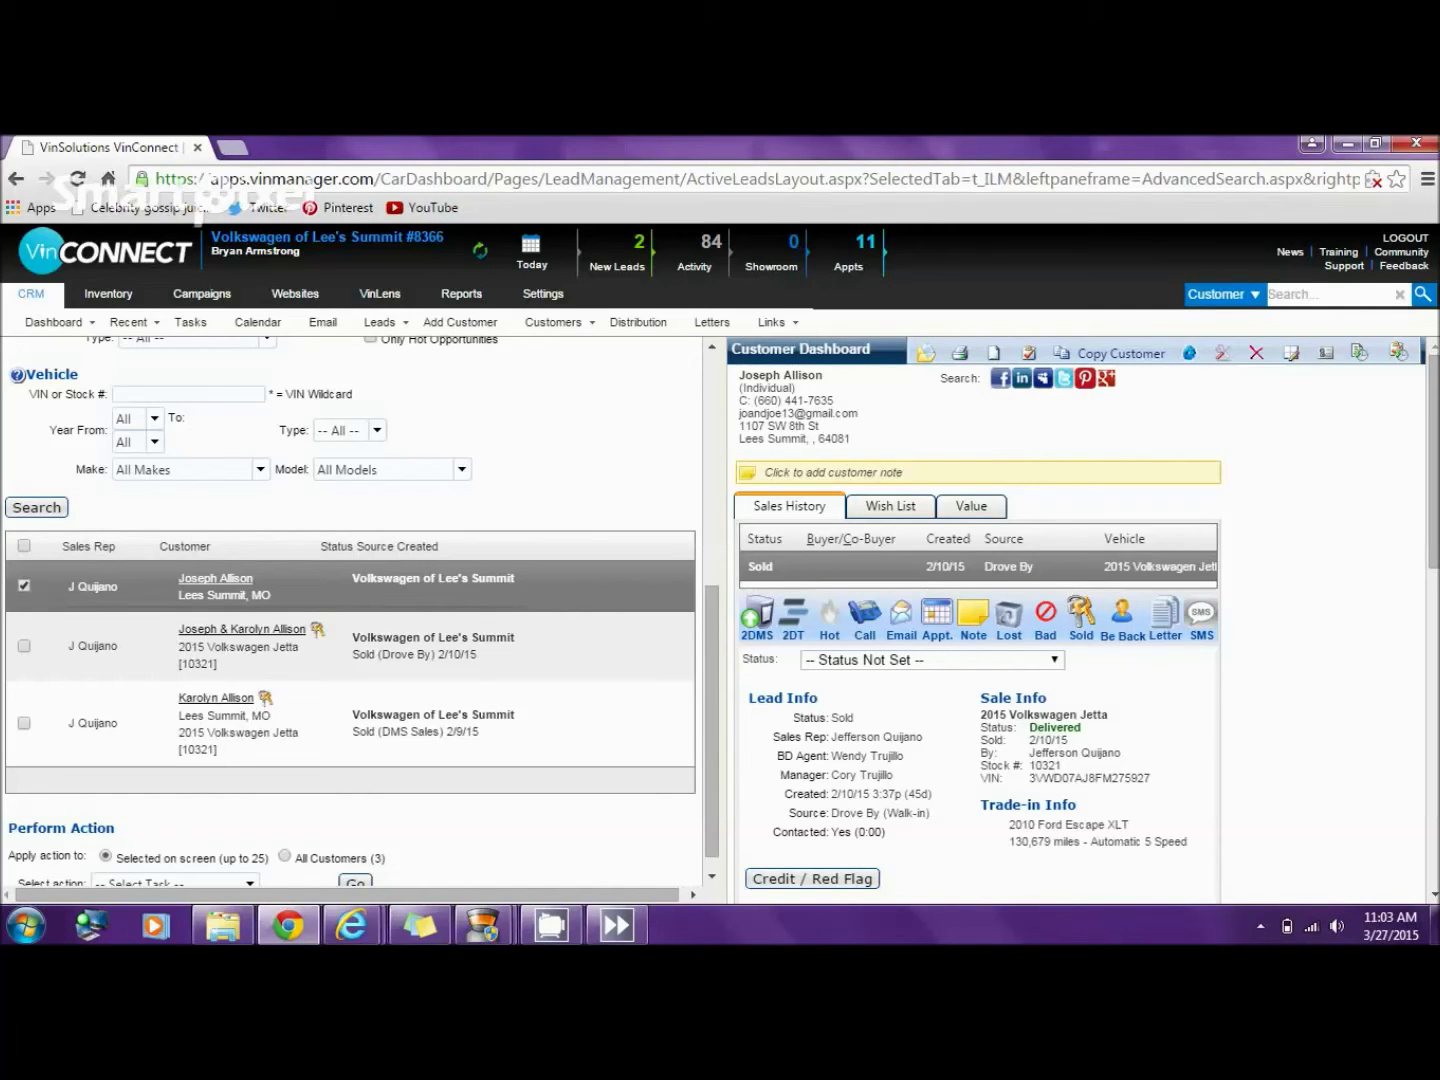
left_click(24, 586)
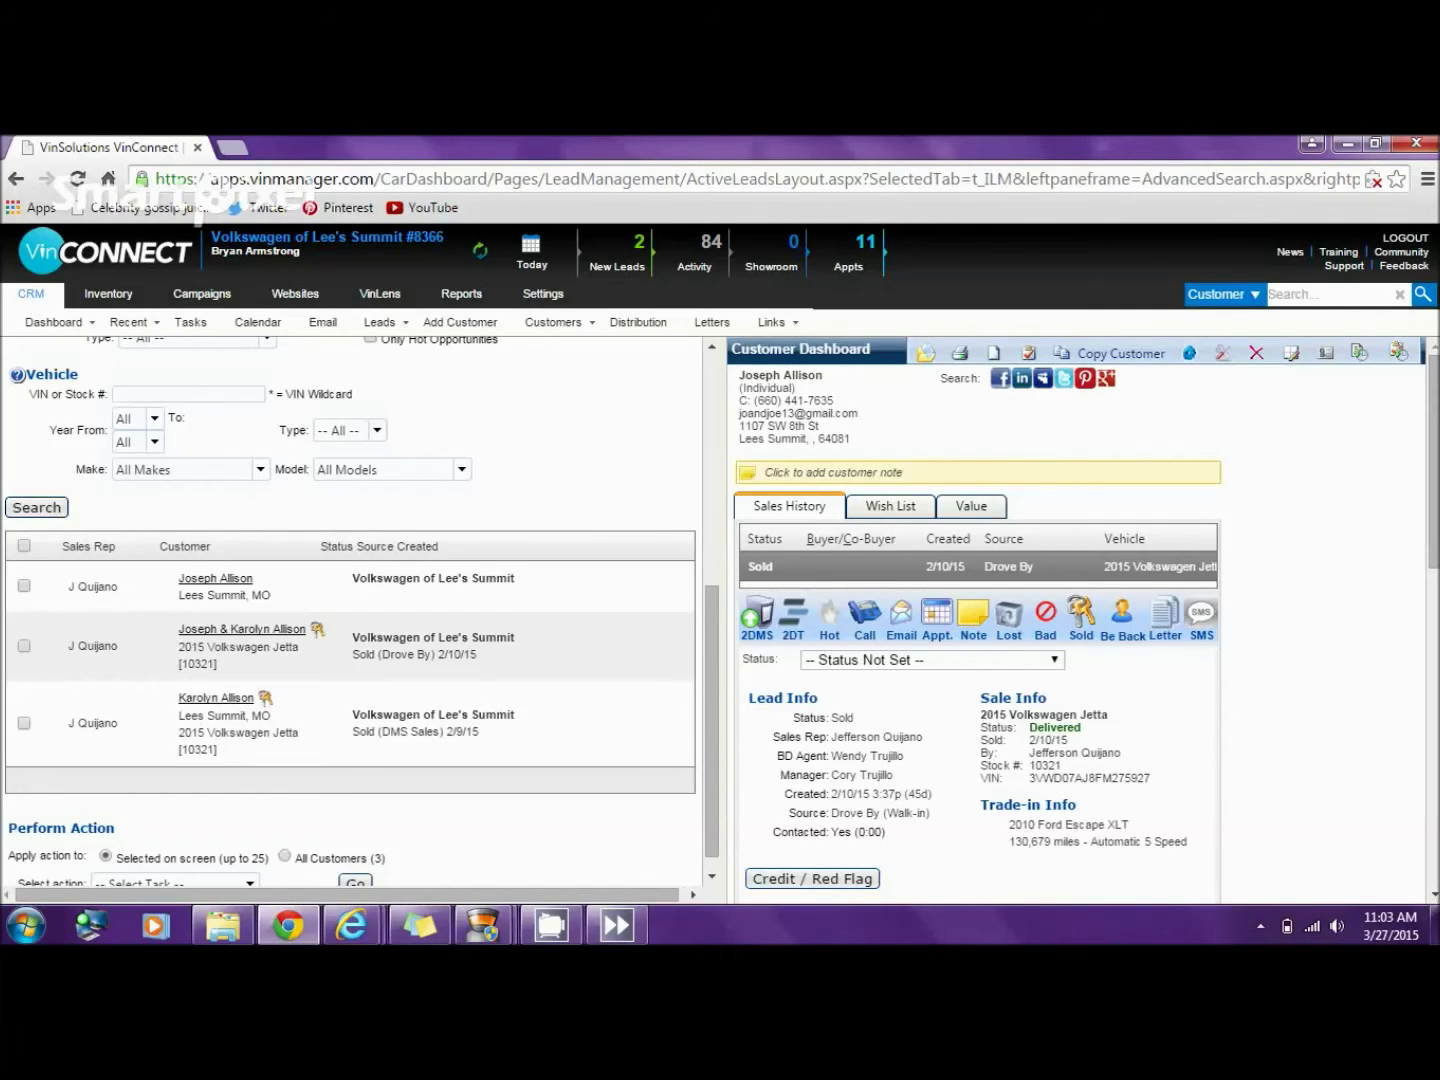
left_click(36, 507)
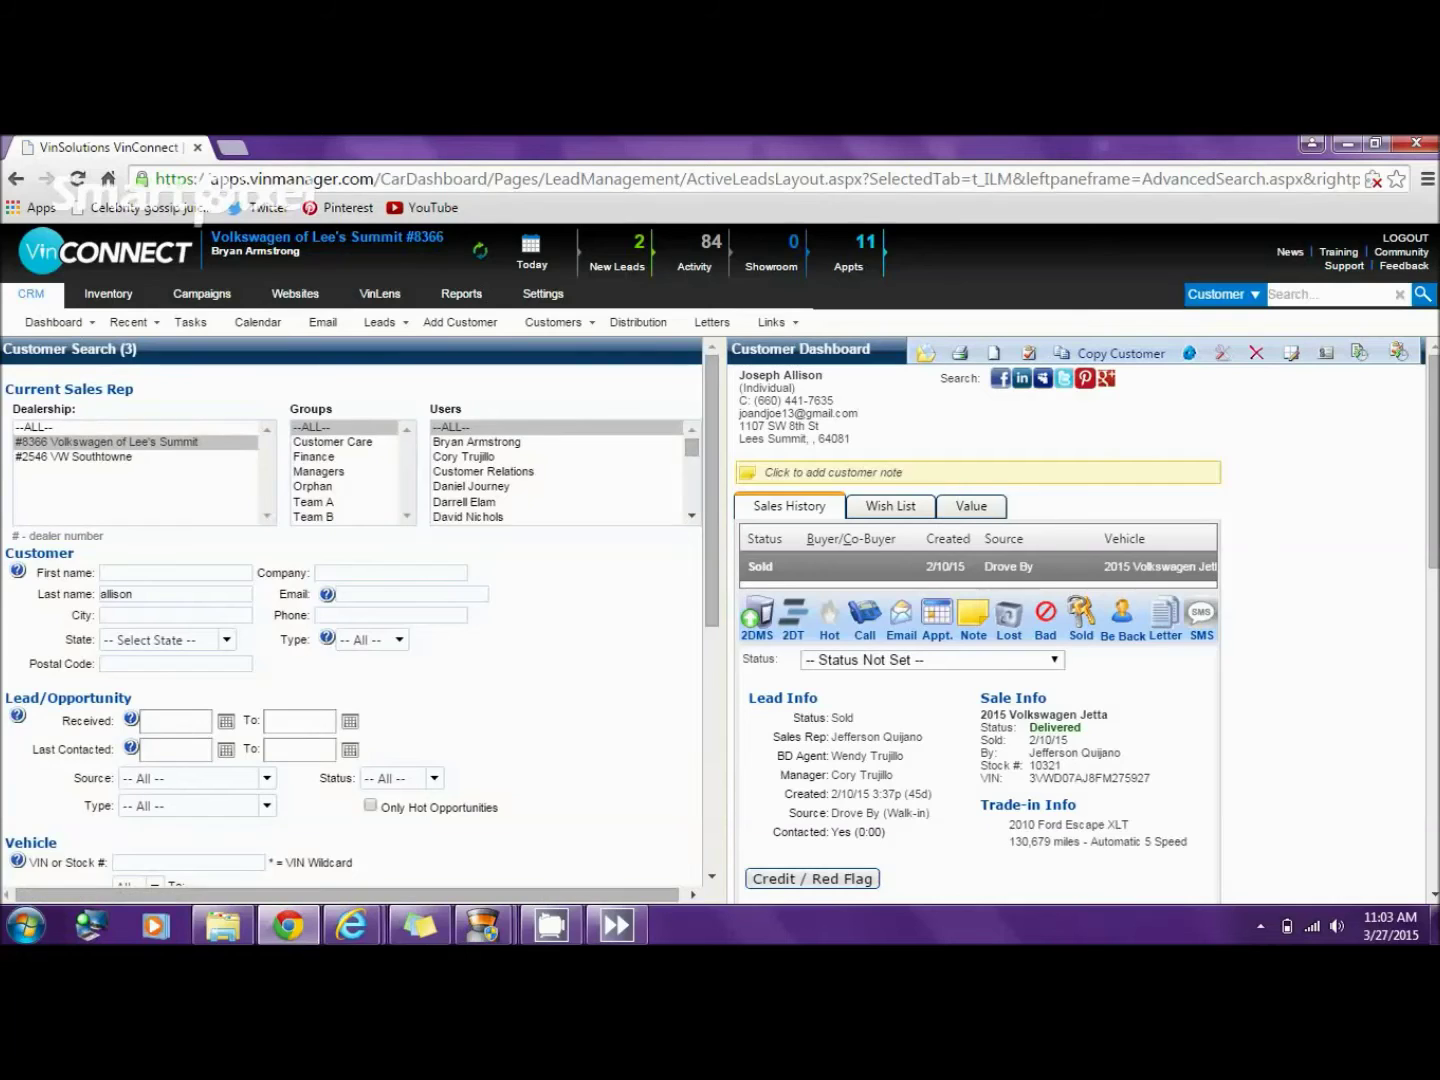
scroll(360, 610, "down", 2)
scroll(350, 610, "down", 3)
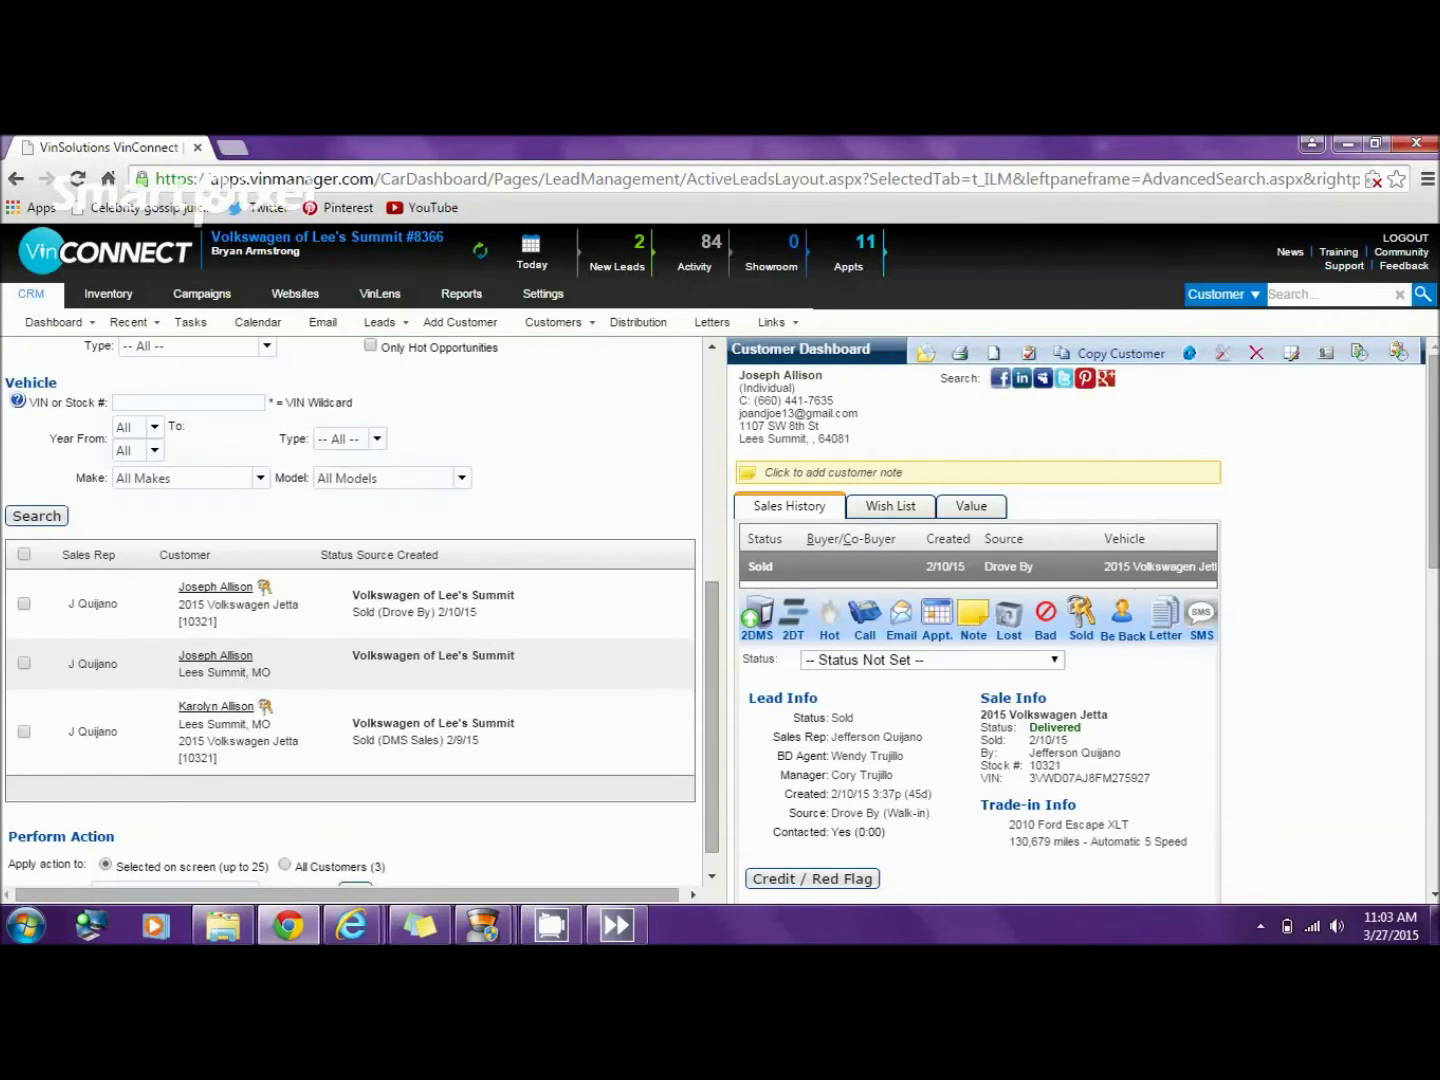
left_click(24, 603)
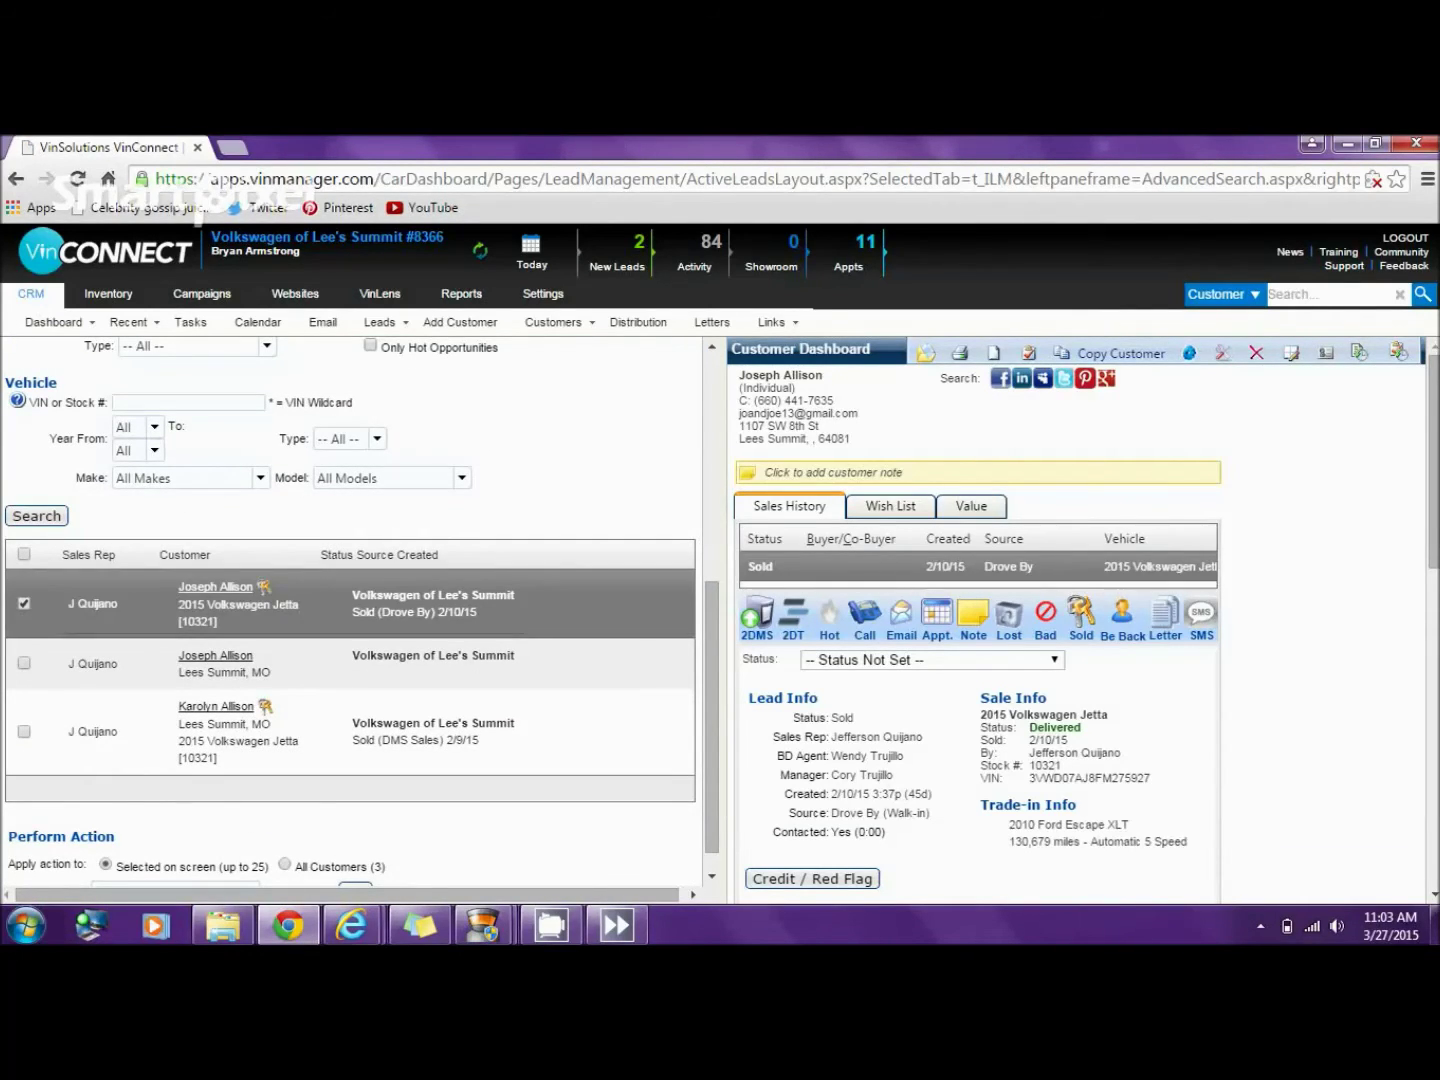
left_click(23, 663)
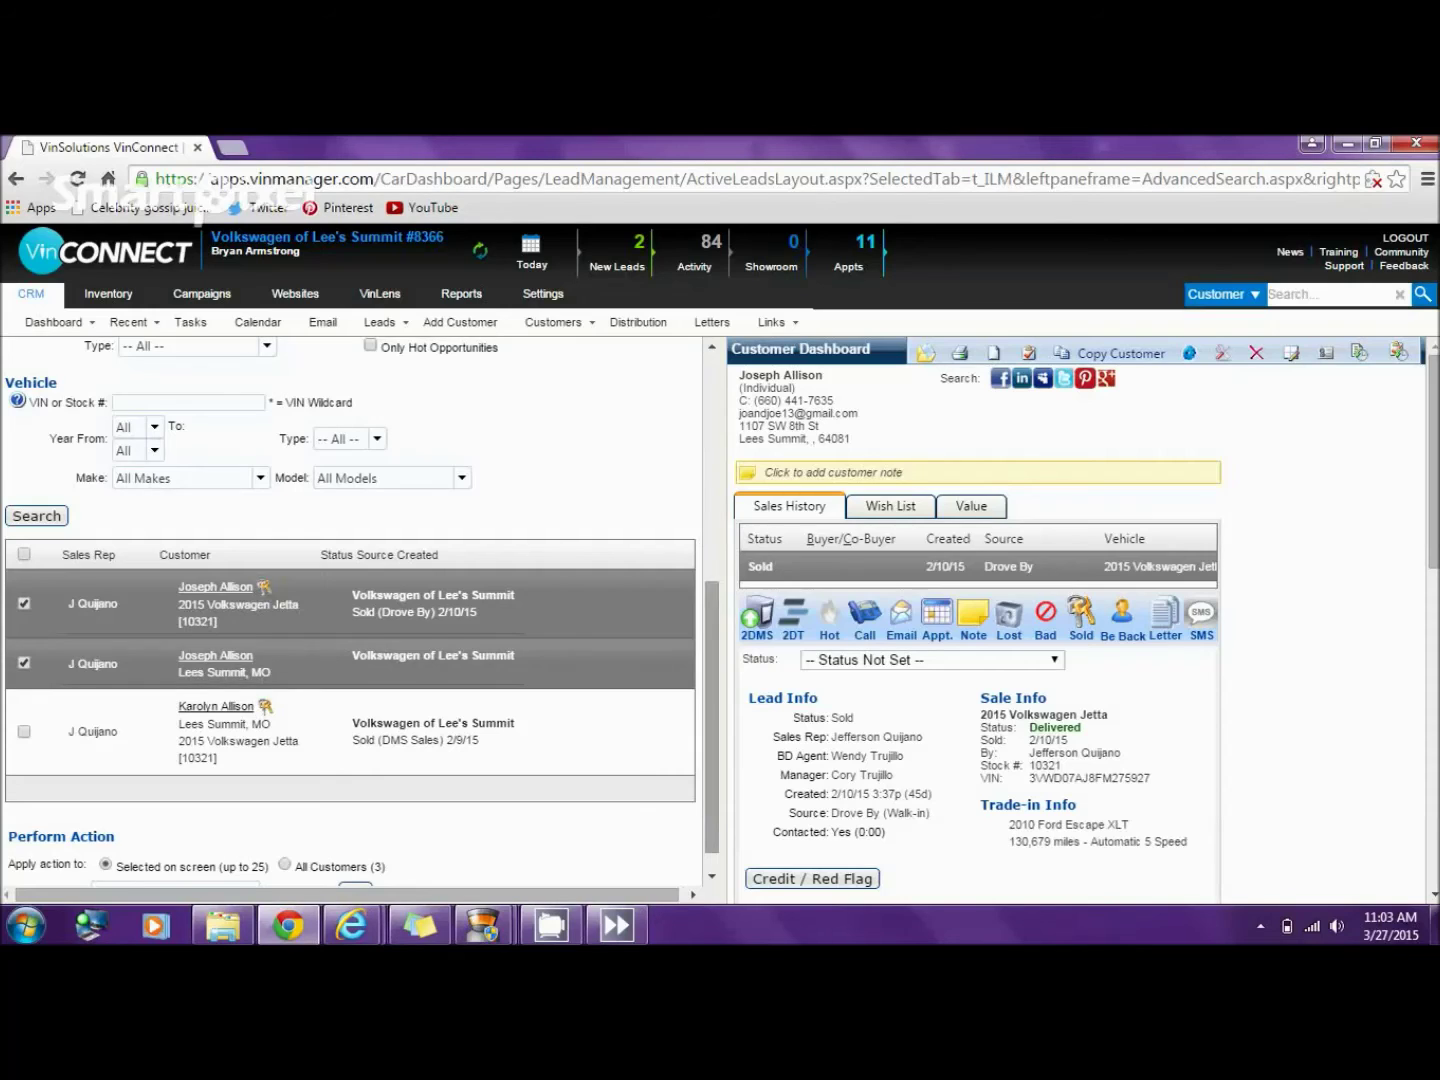
scroll(360, 612, "down", 1)
left_click(176, 864)
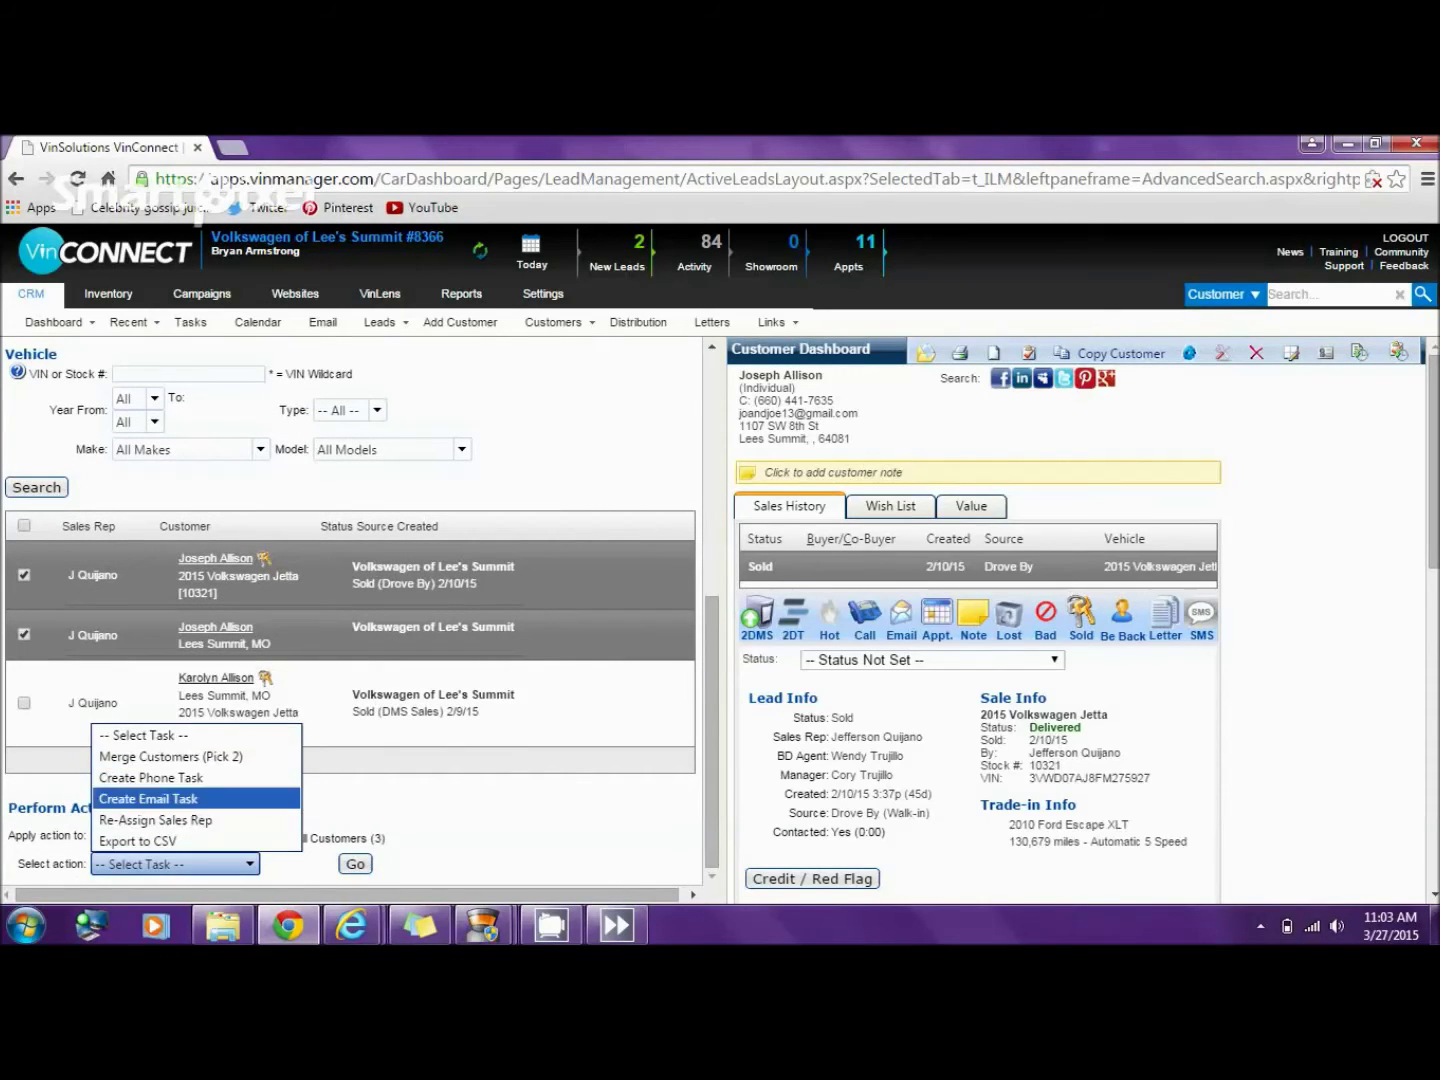
- Merge the two duplicates via Merge Customers (Pick 2), keeping the shared street address, then refresh the search
left_click(160, 751)
left_click(356, 864)
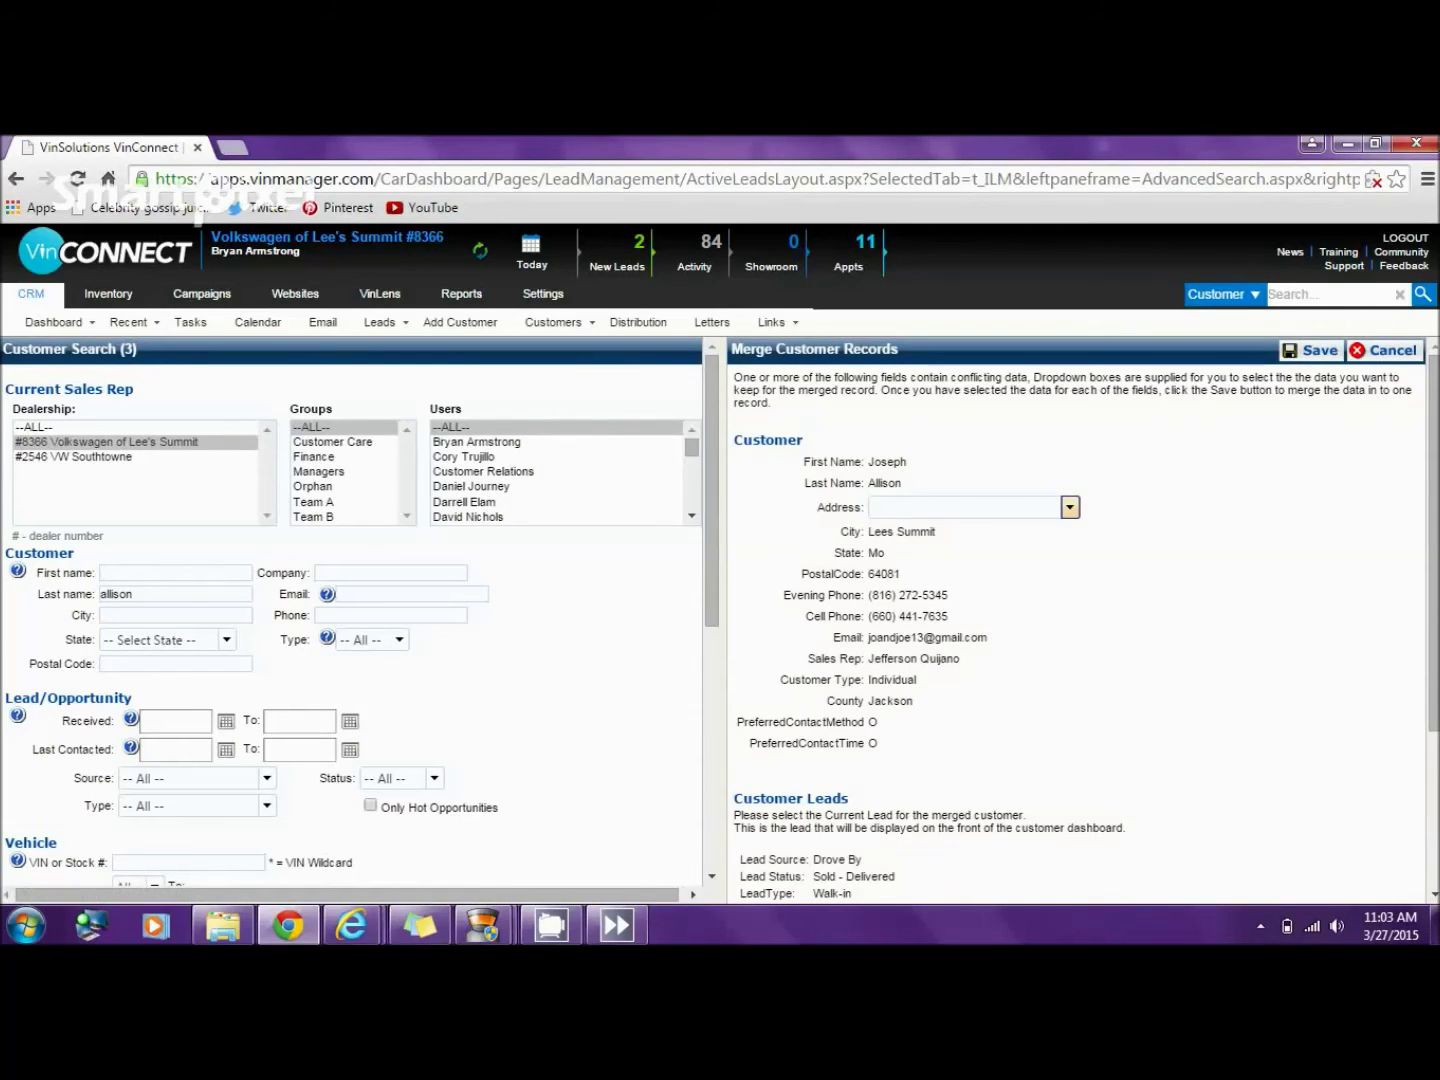
left_click(1068, 508)
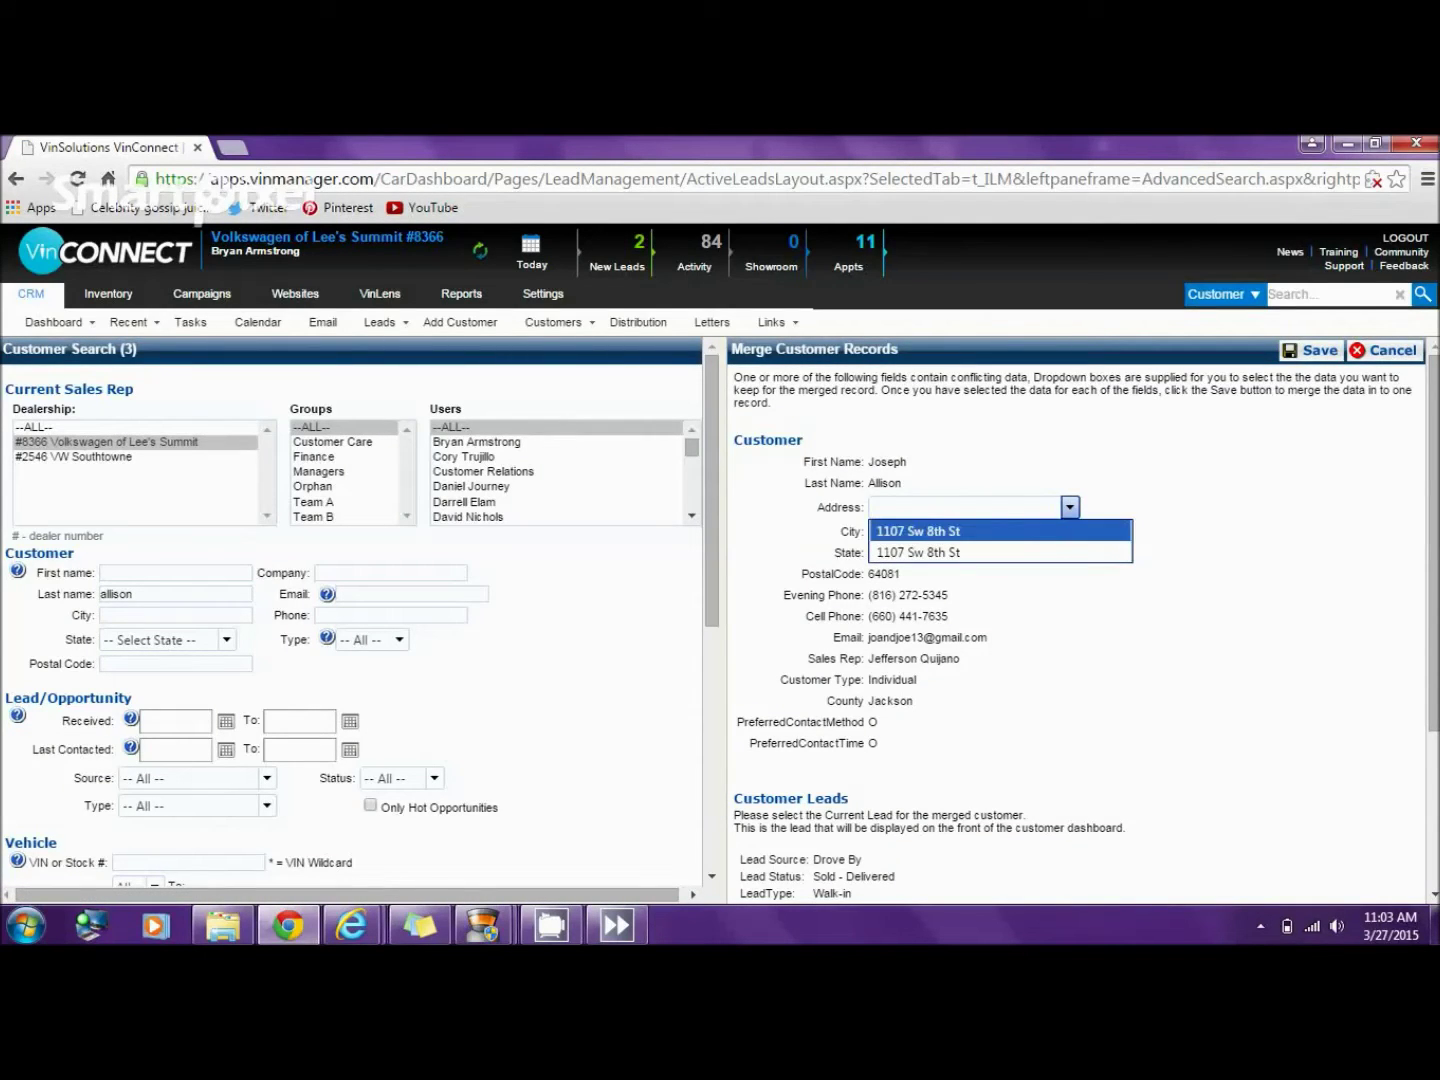
left_click(918, 531)
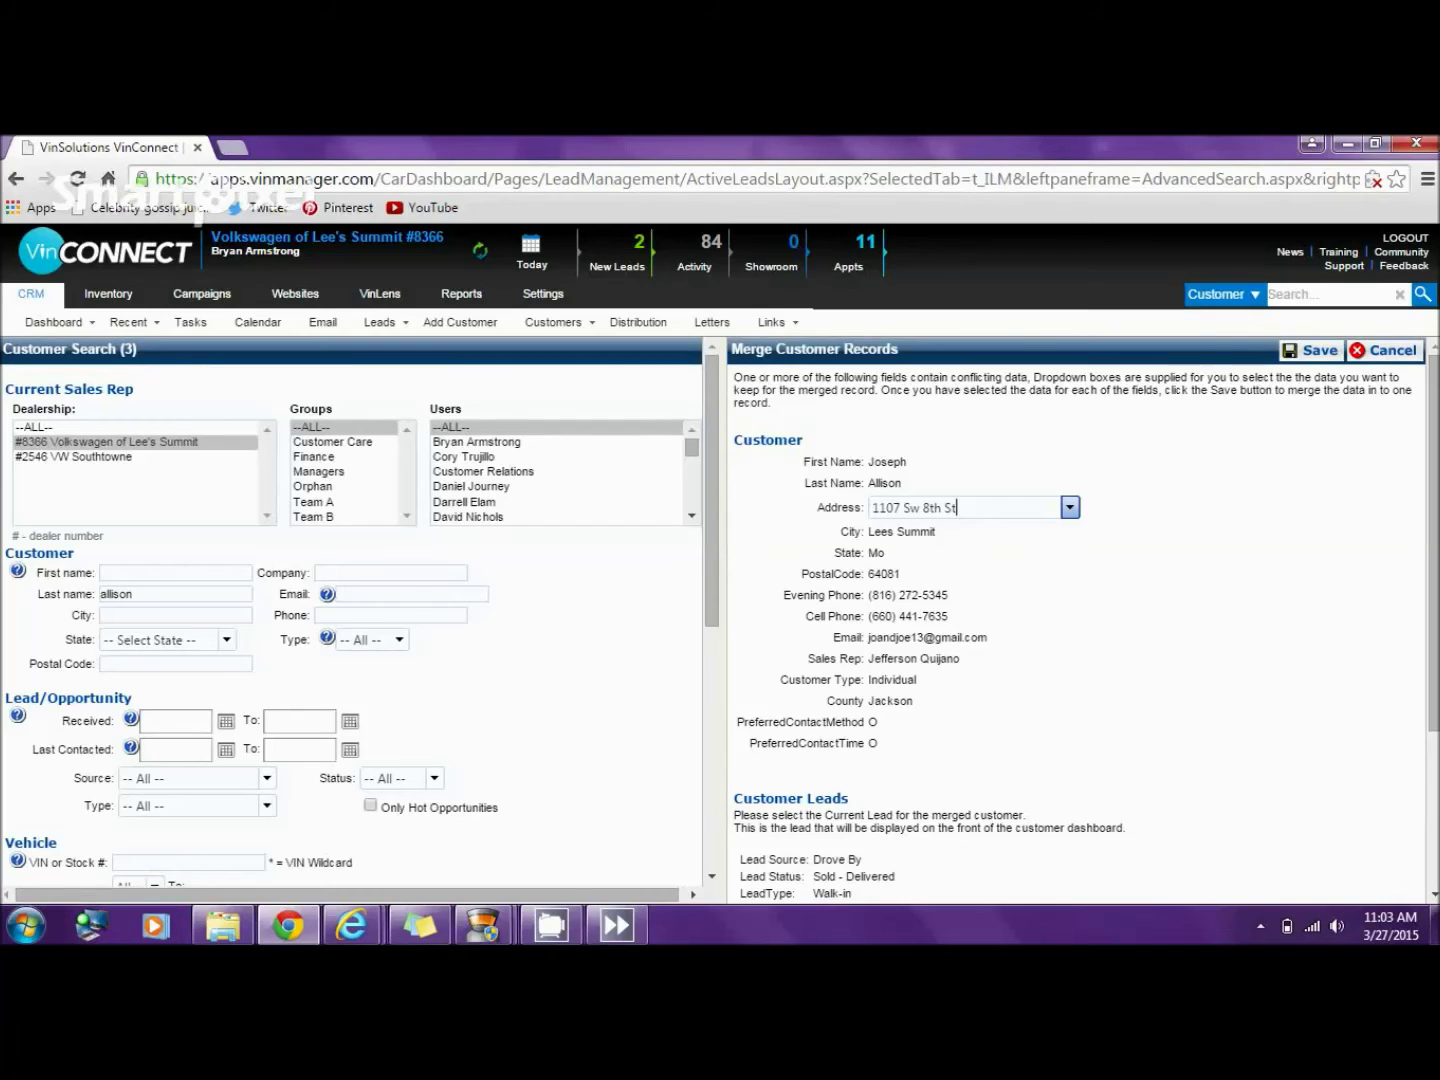
scroll(1080, 620, "down", 3)
scroll(1080, 620, "up", 3)
left_click(1312, 350)
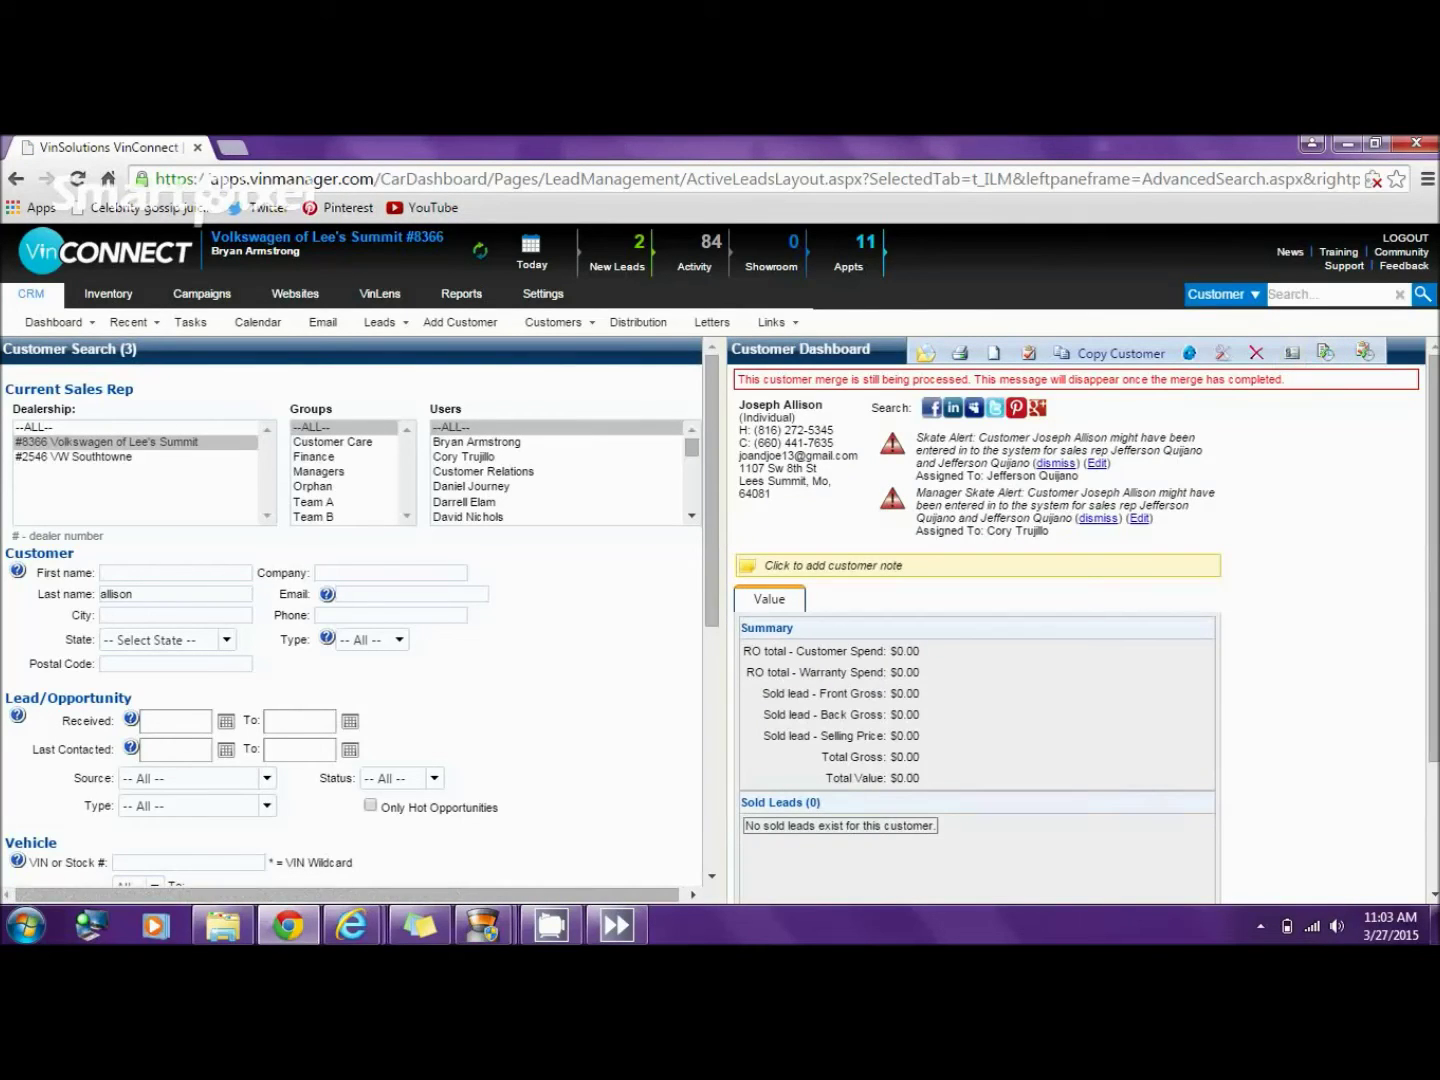
left_click(1057, 464)
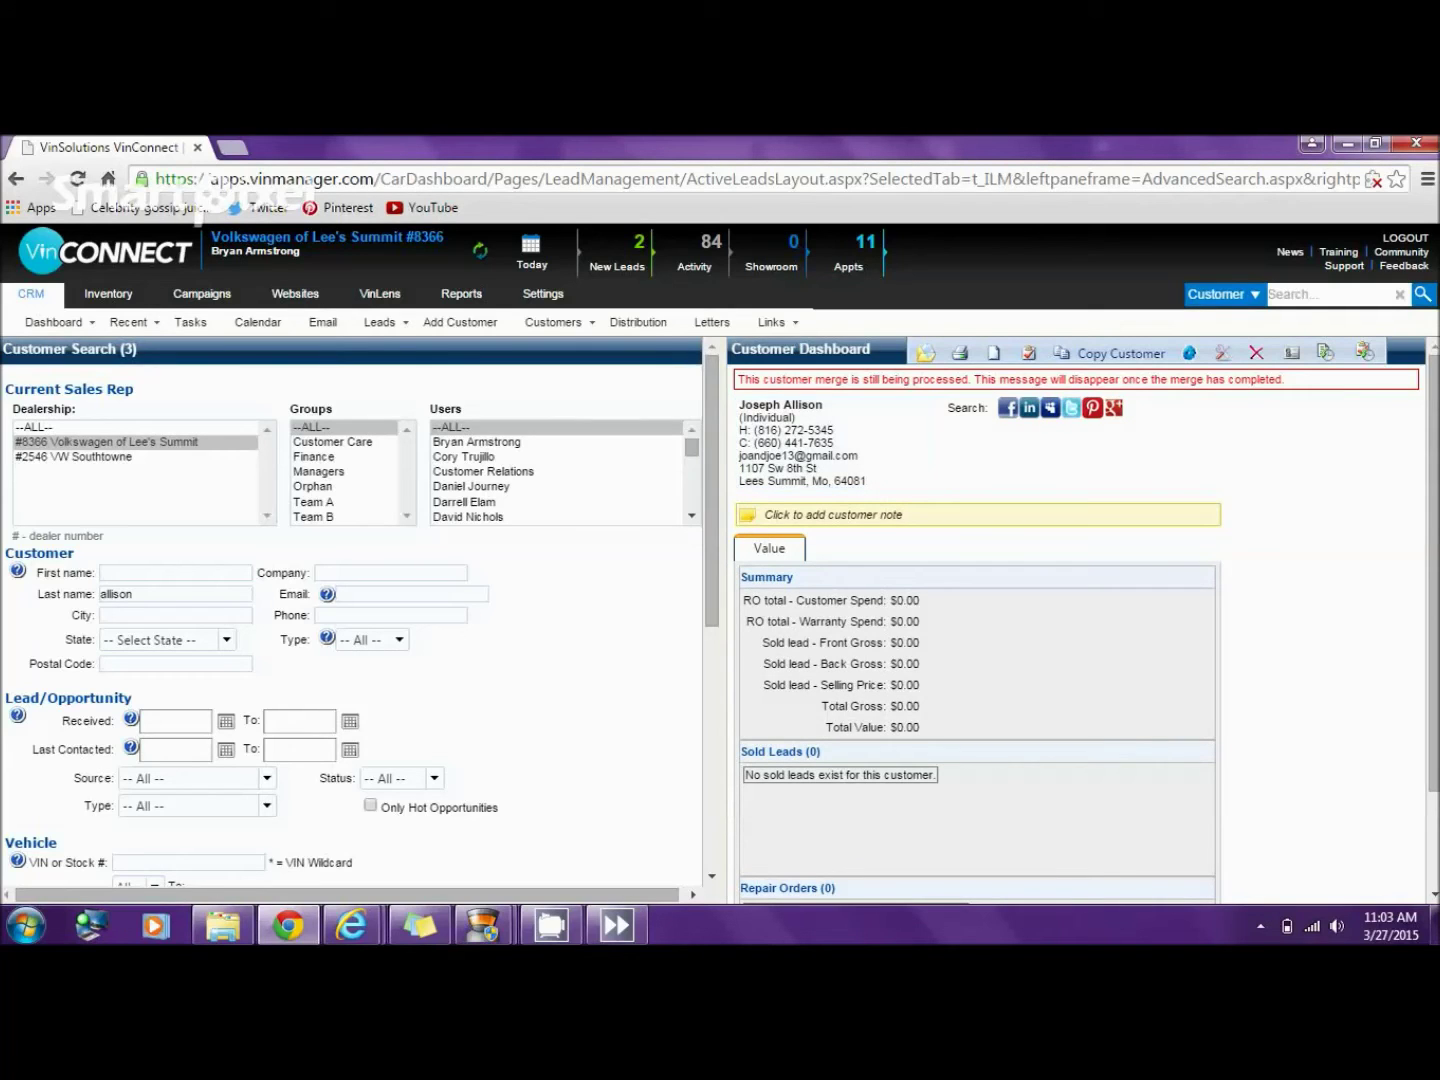
scroll(352, 610, "down", 5)
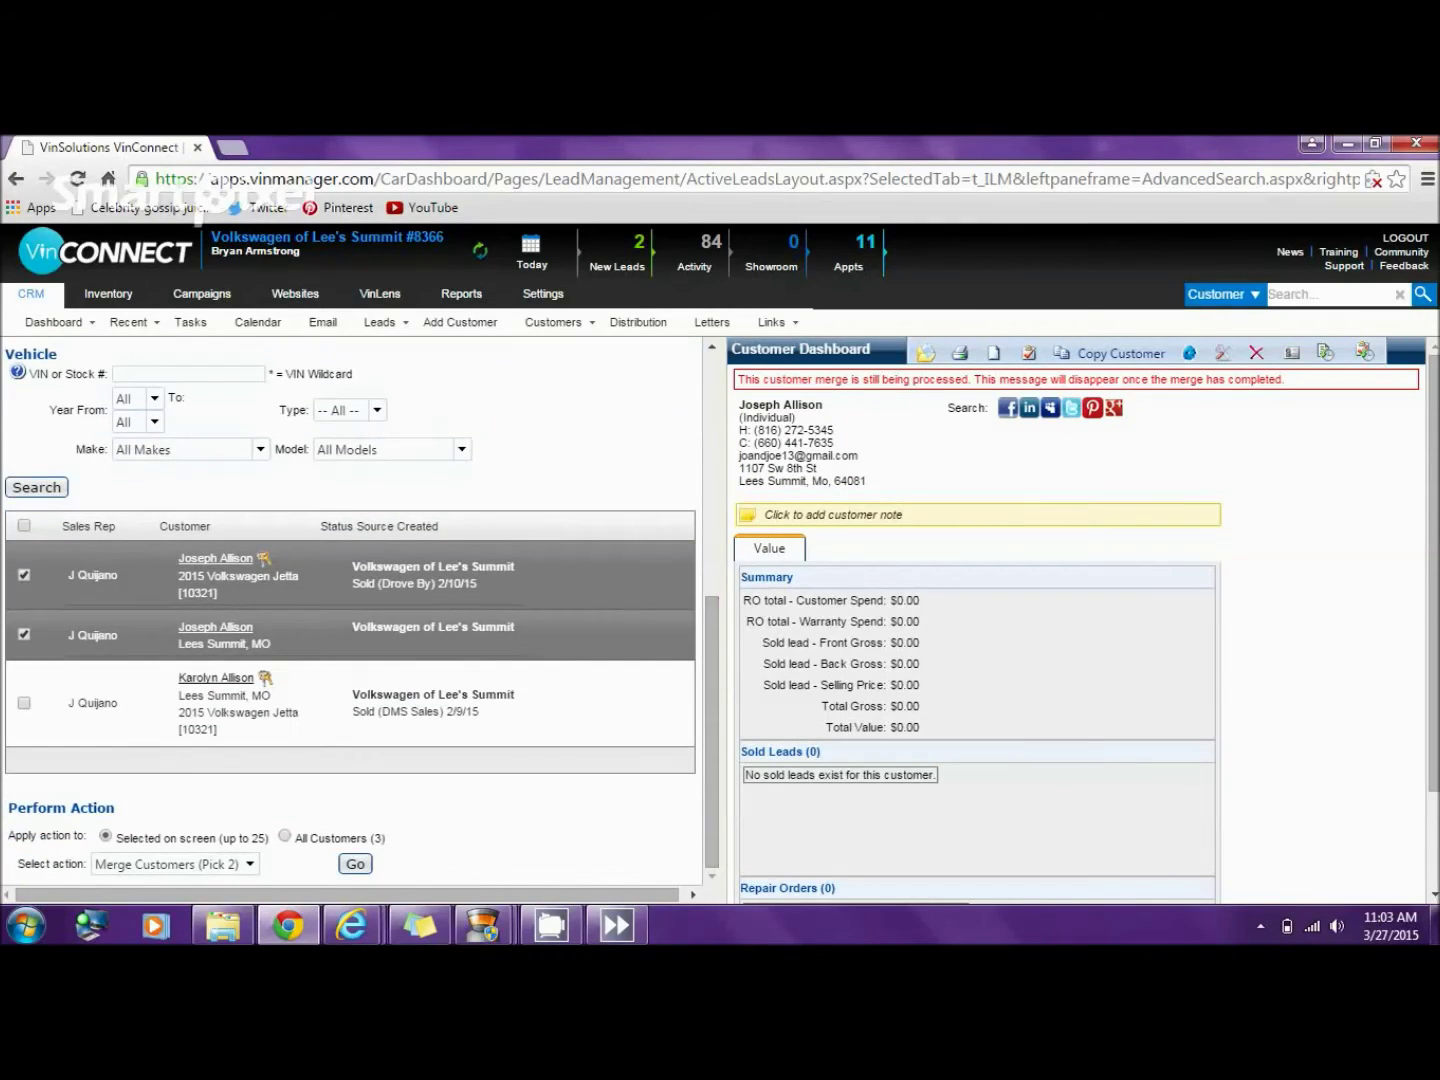
left_click(36, 487)
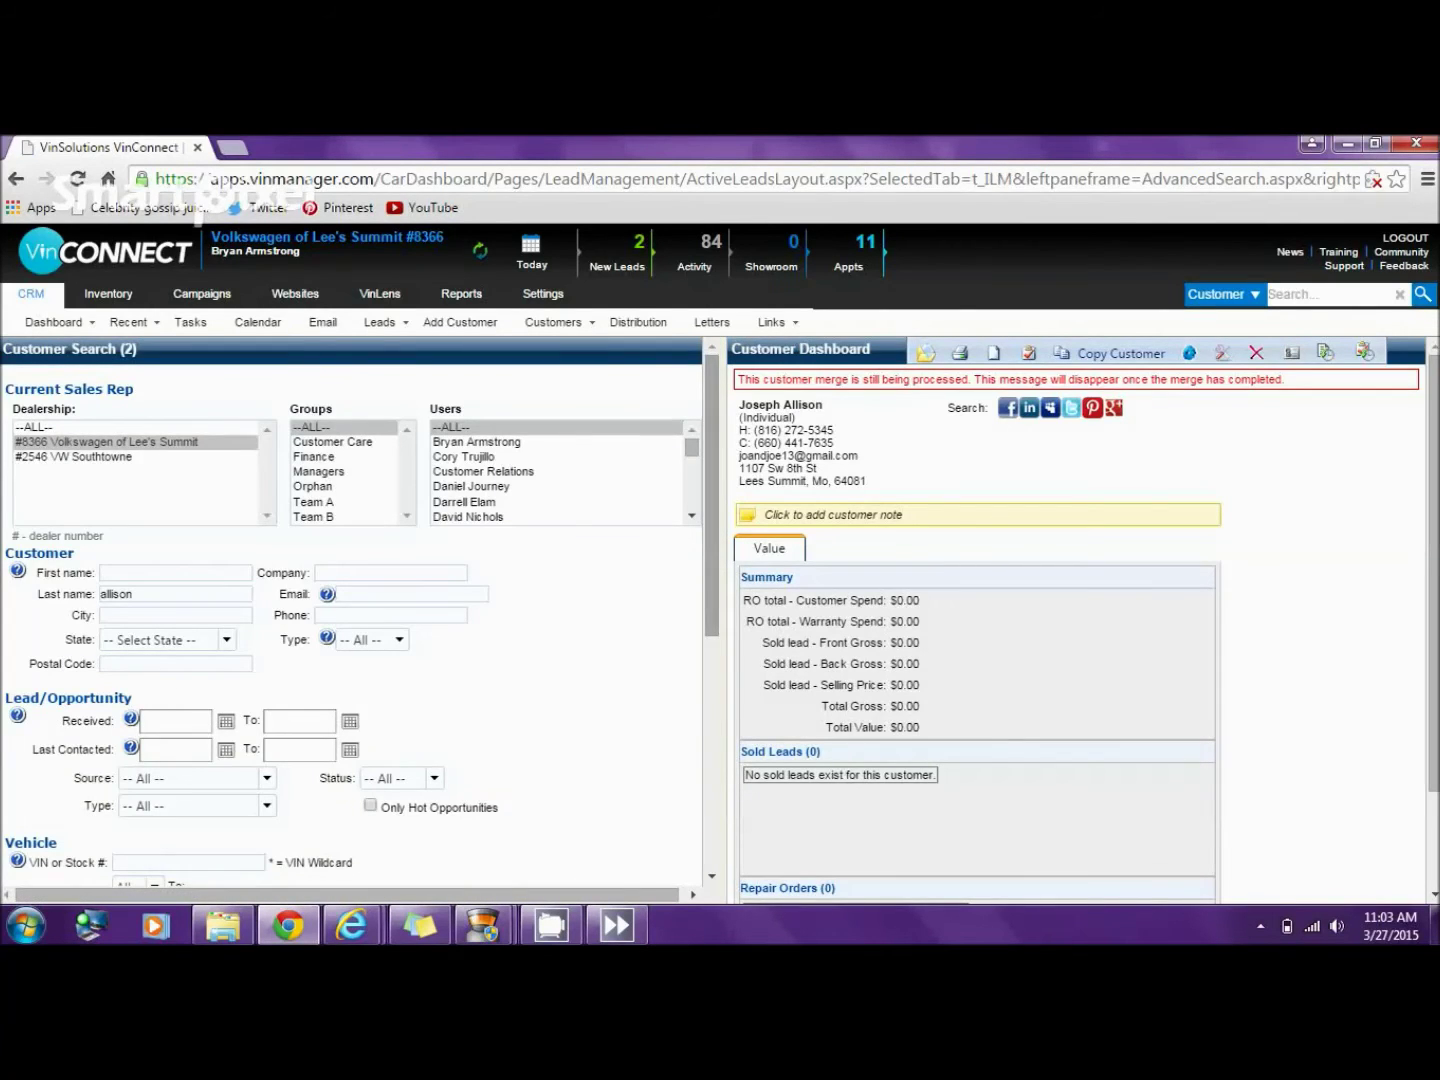
scroll(352, 609, "down", 5)
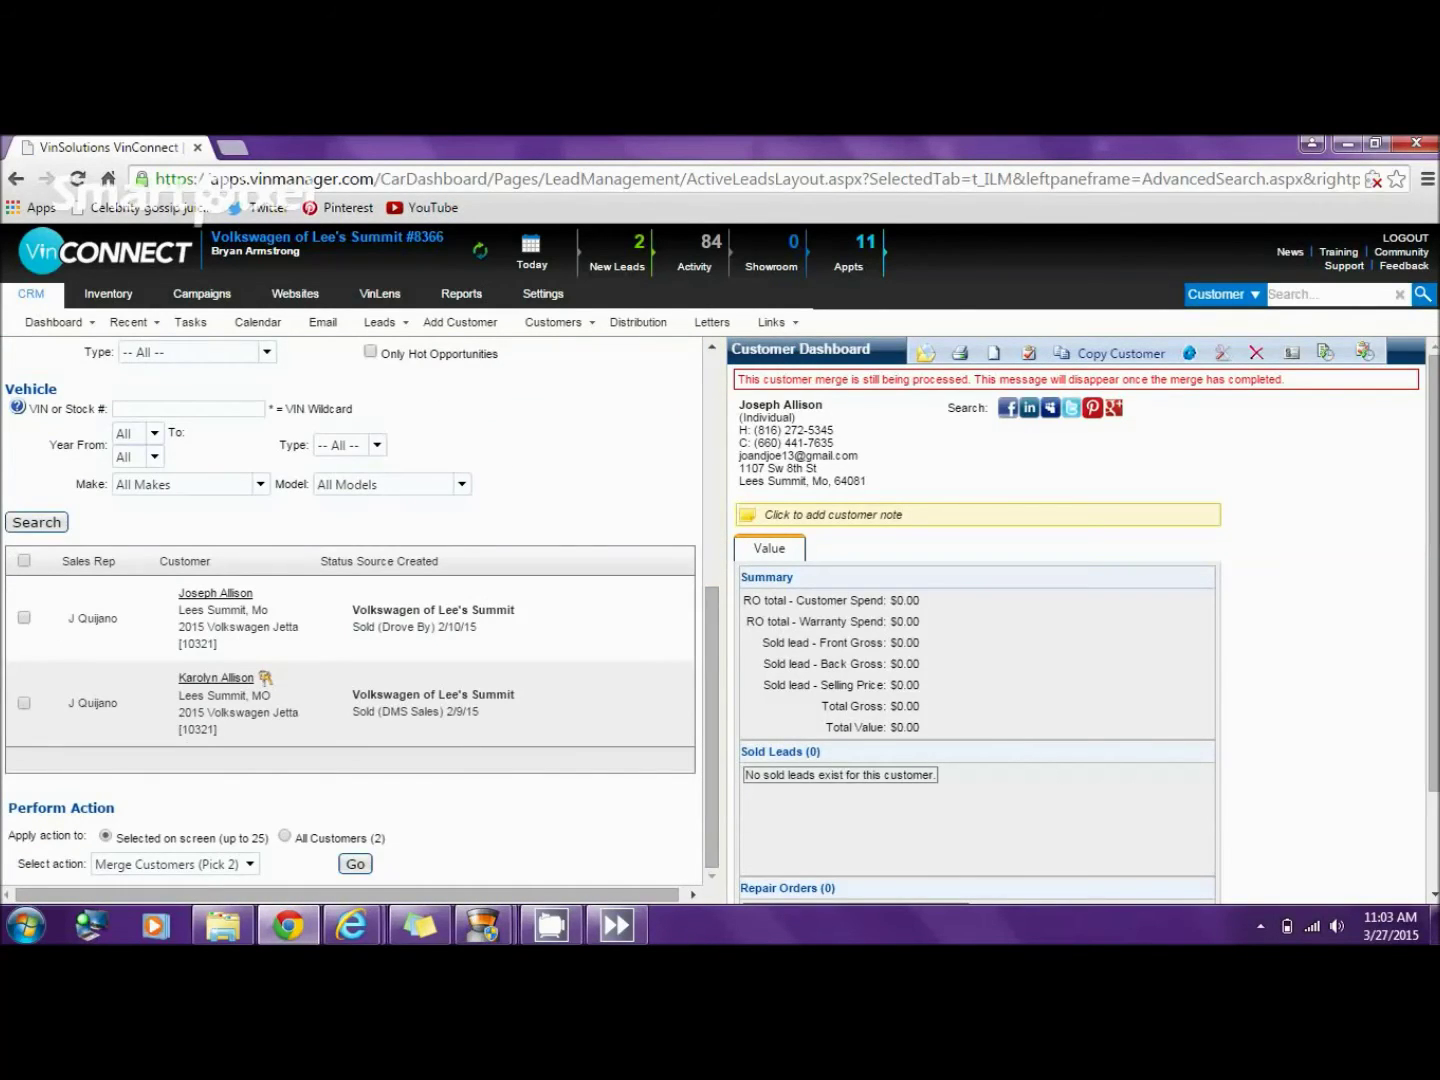
- Open the merged customer's dashboard showing the 2/9/15 DMS Sales Jetta sale with its co-buyer
left_click(216, 679)
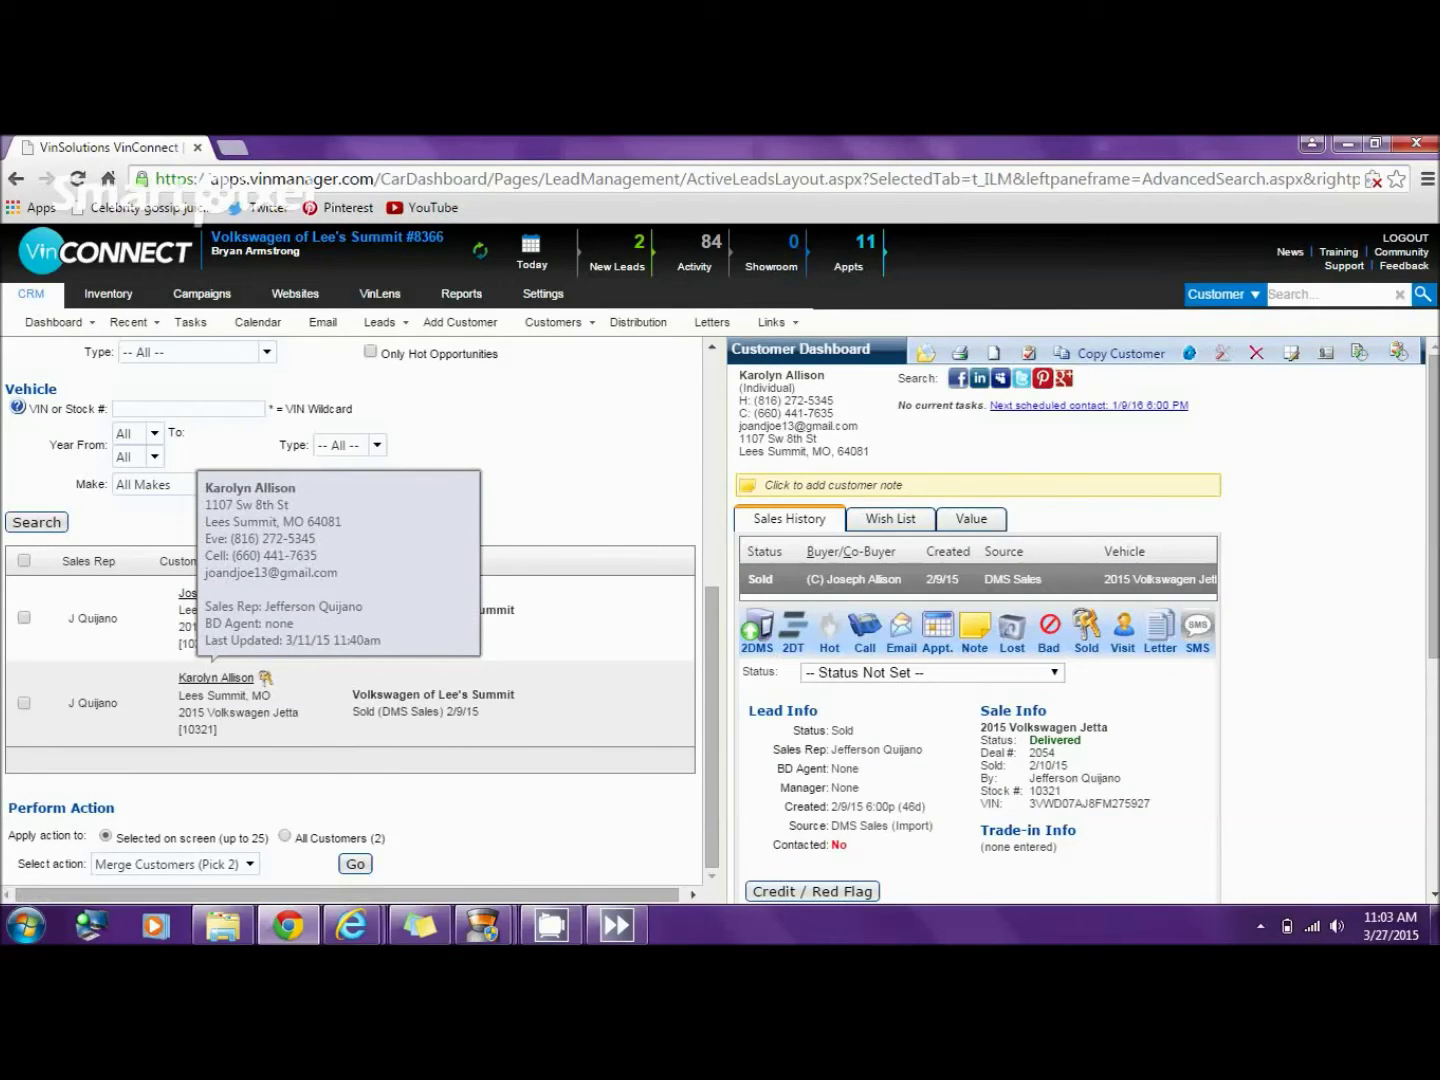
mouse_move(484, 925)
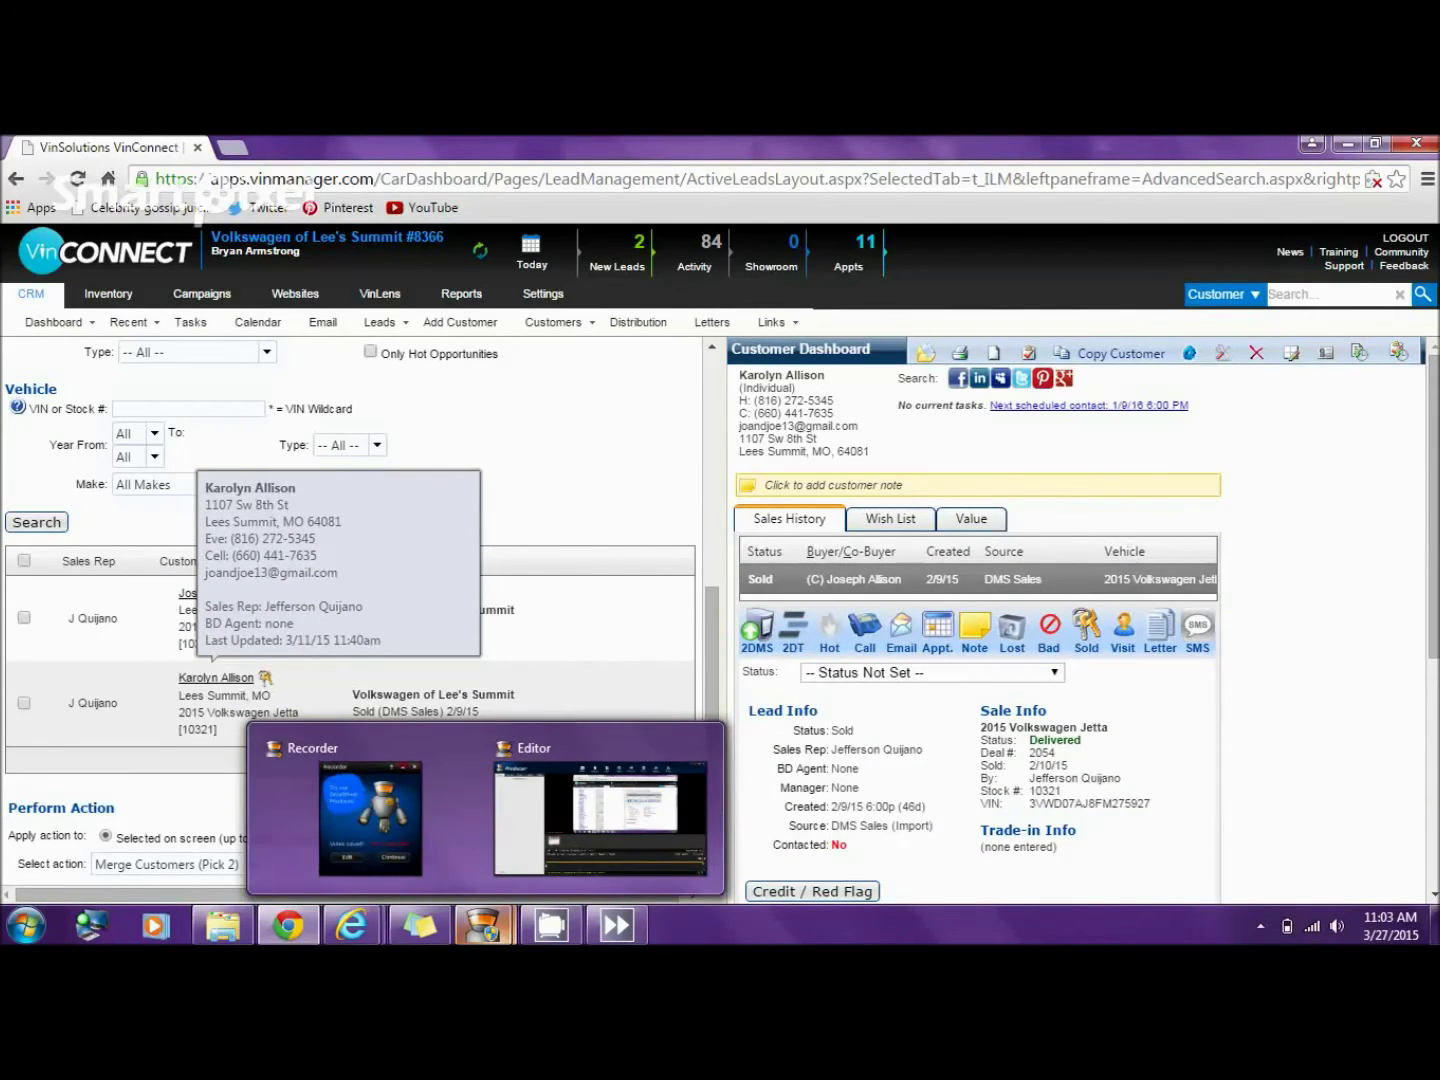
mouse_move(370, 810)
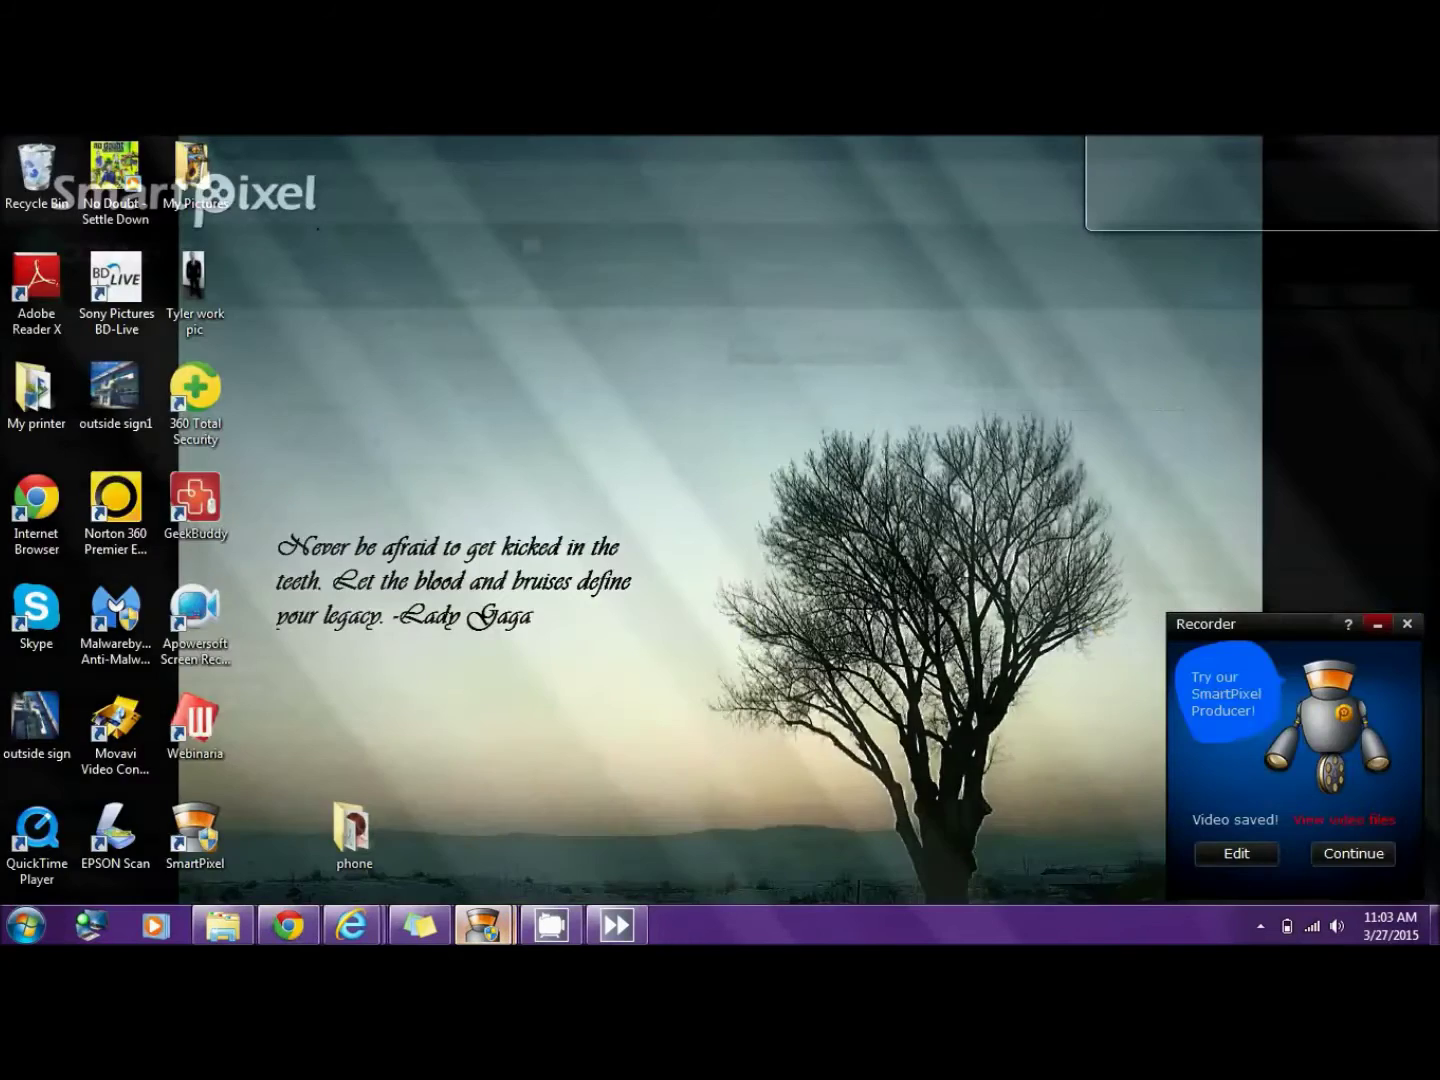
left_click(370, 814)
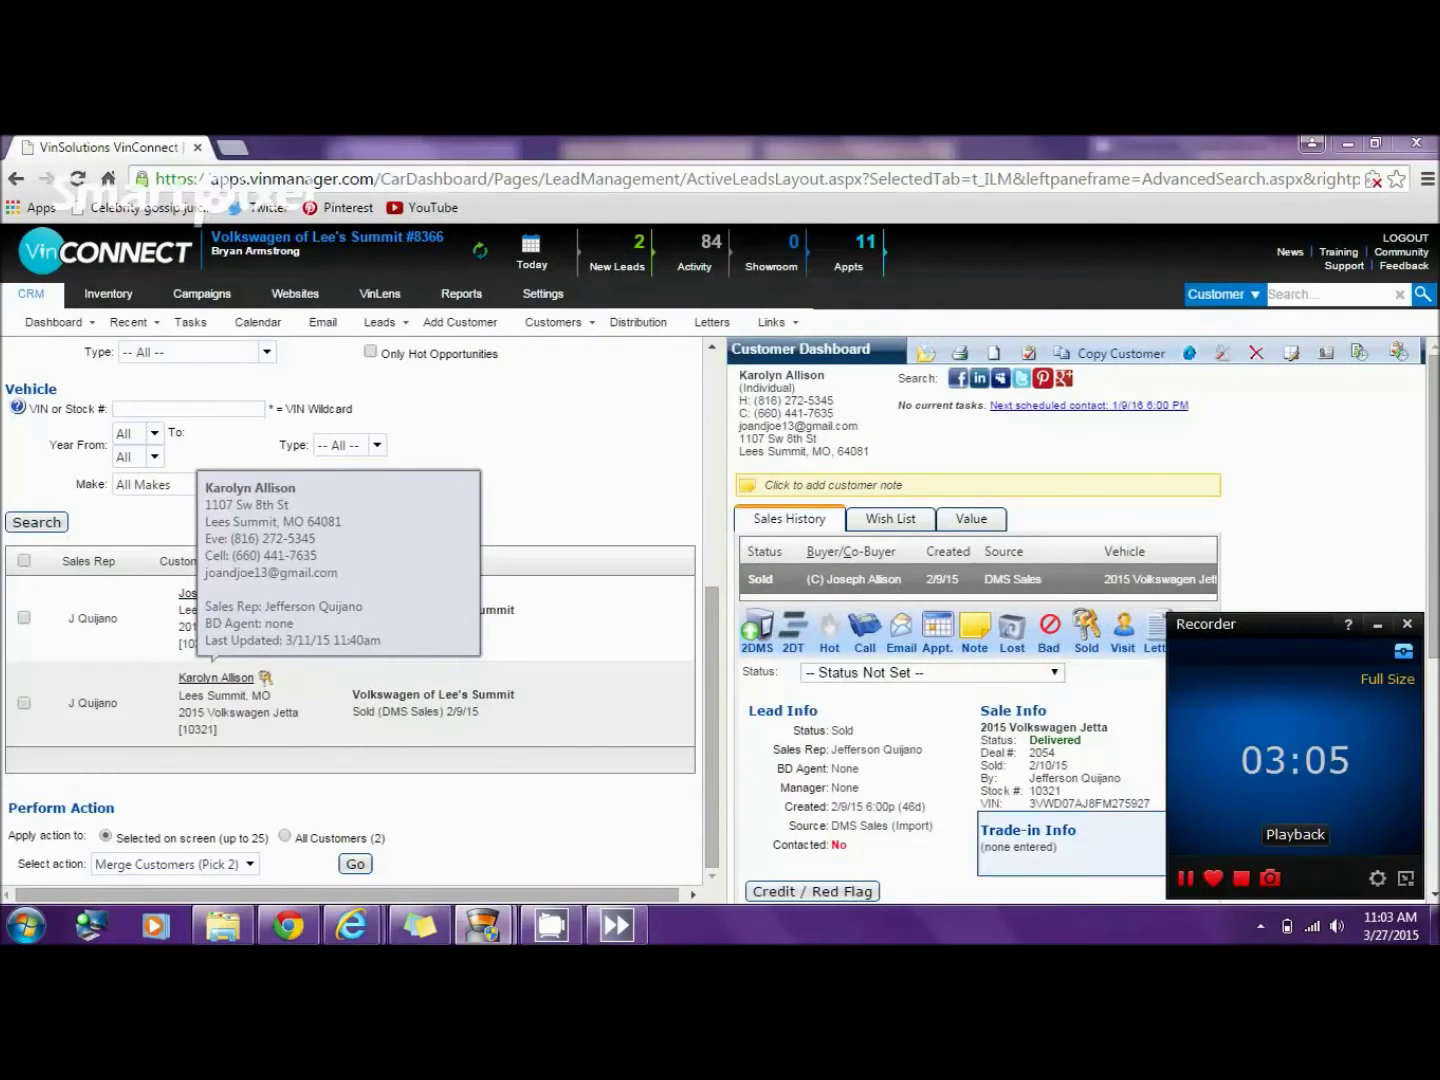
key("F9")
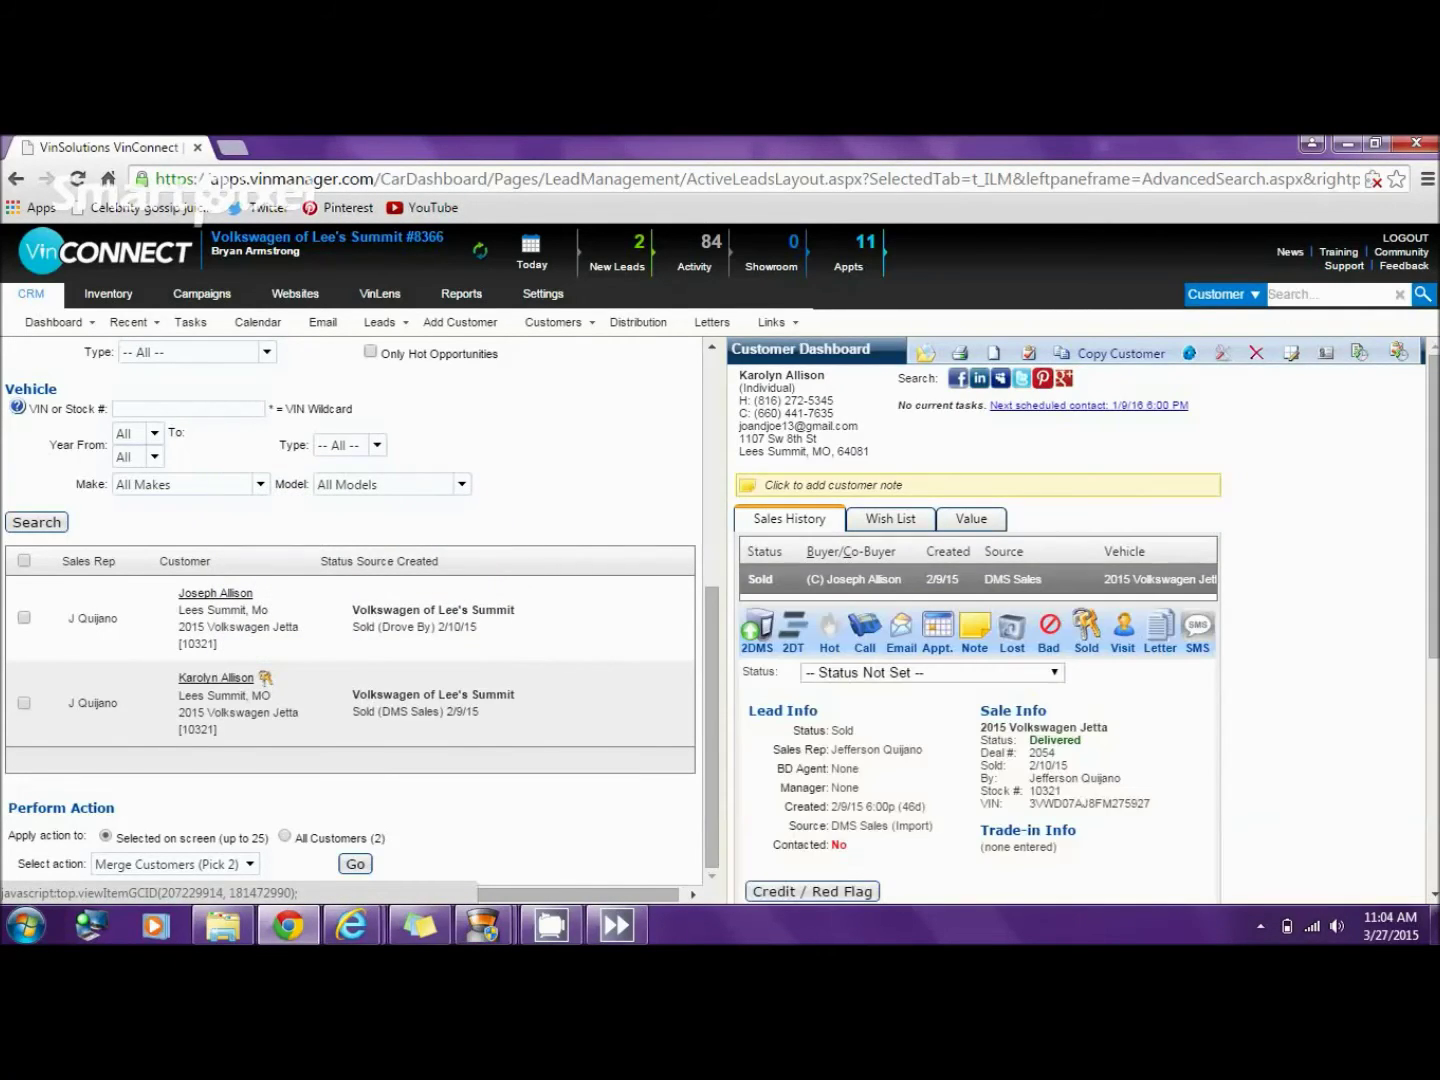
scroll(360, 610, "up", 3)
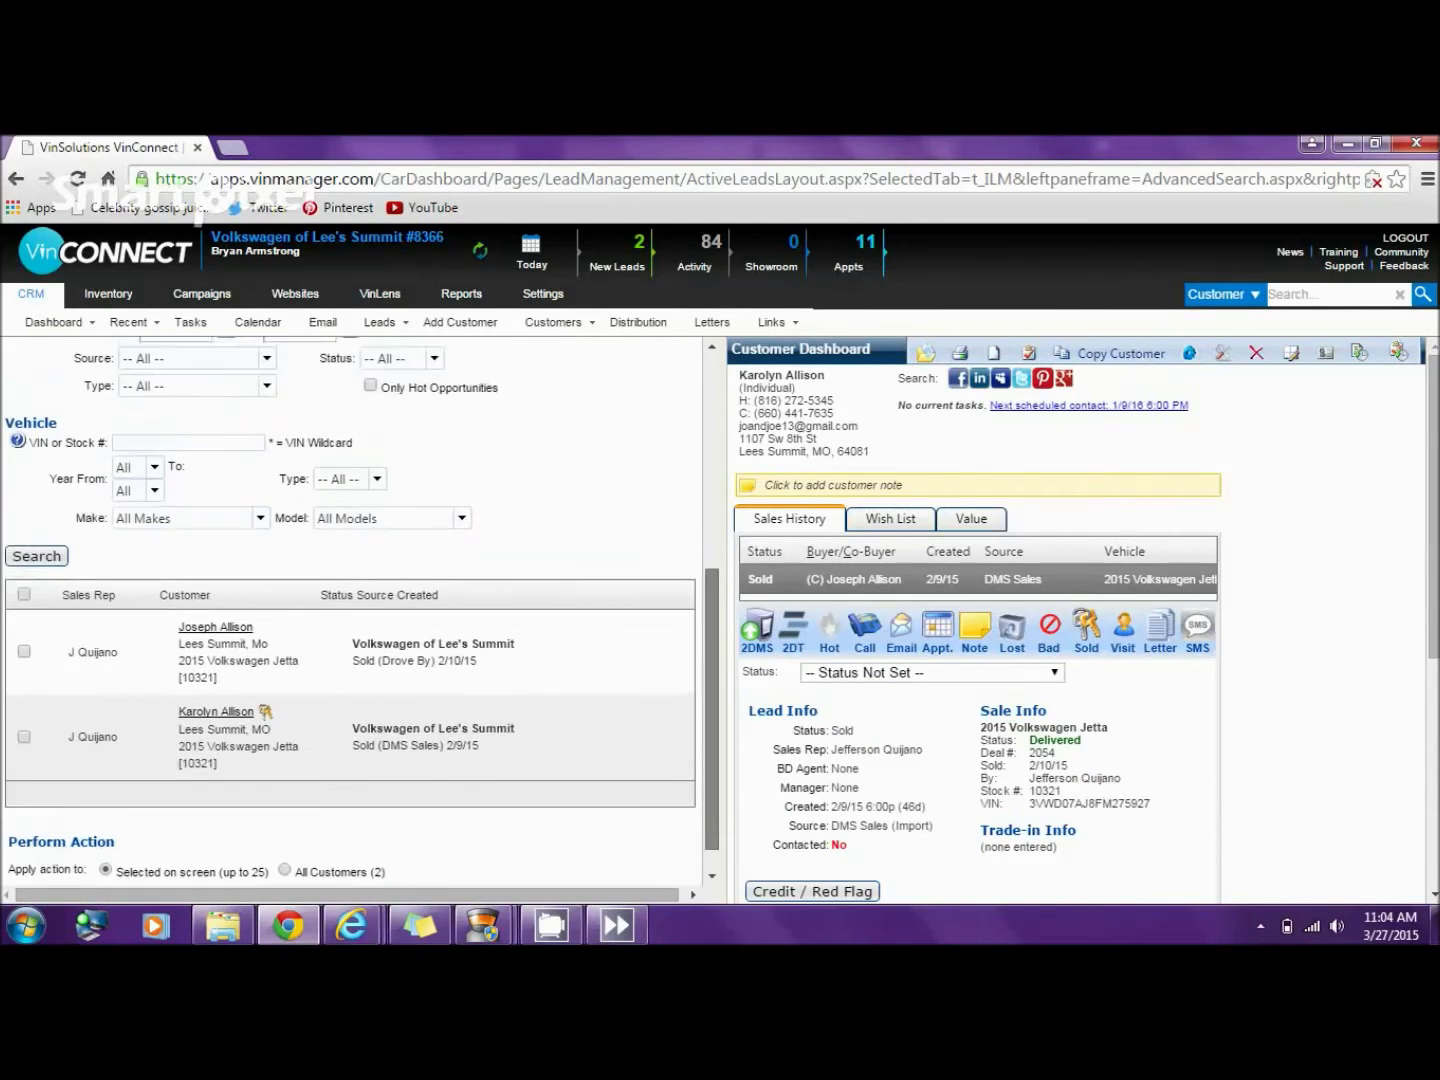
scroll(360, 610, "up", 2)
scroll(360, 609, "down", 5)
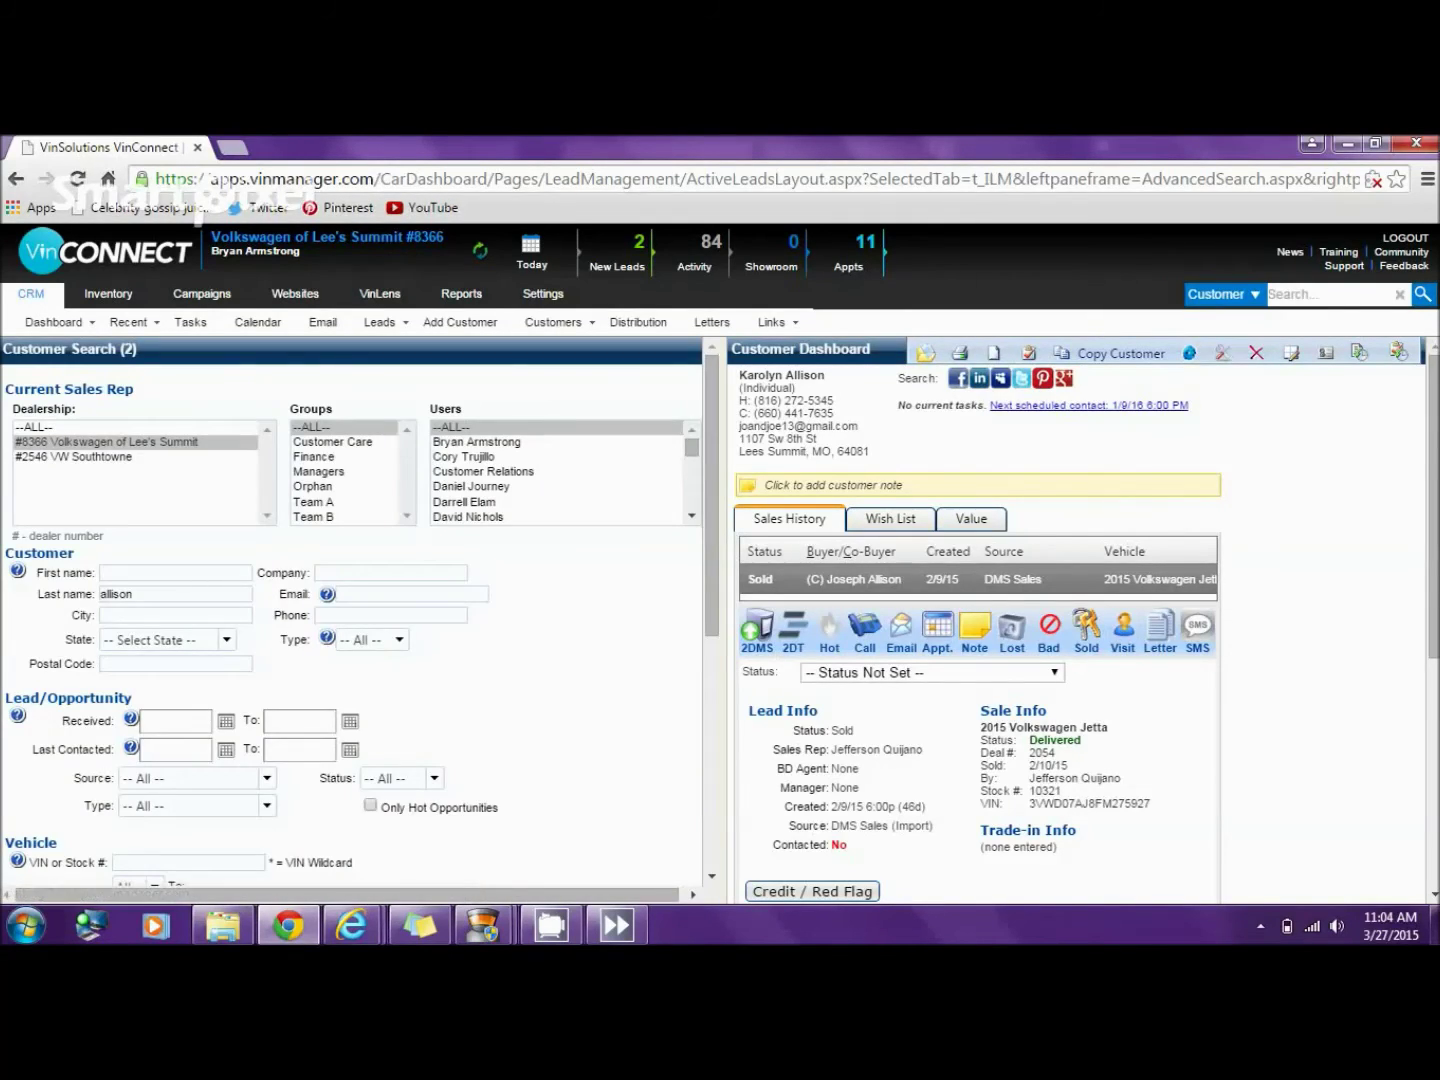
scroll(350, 615, "down", 5)
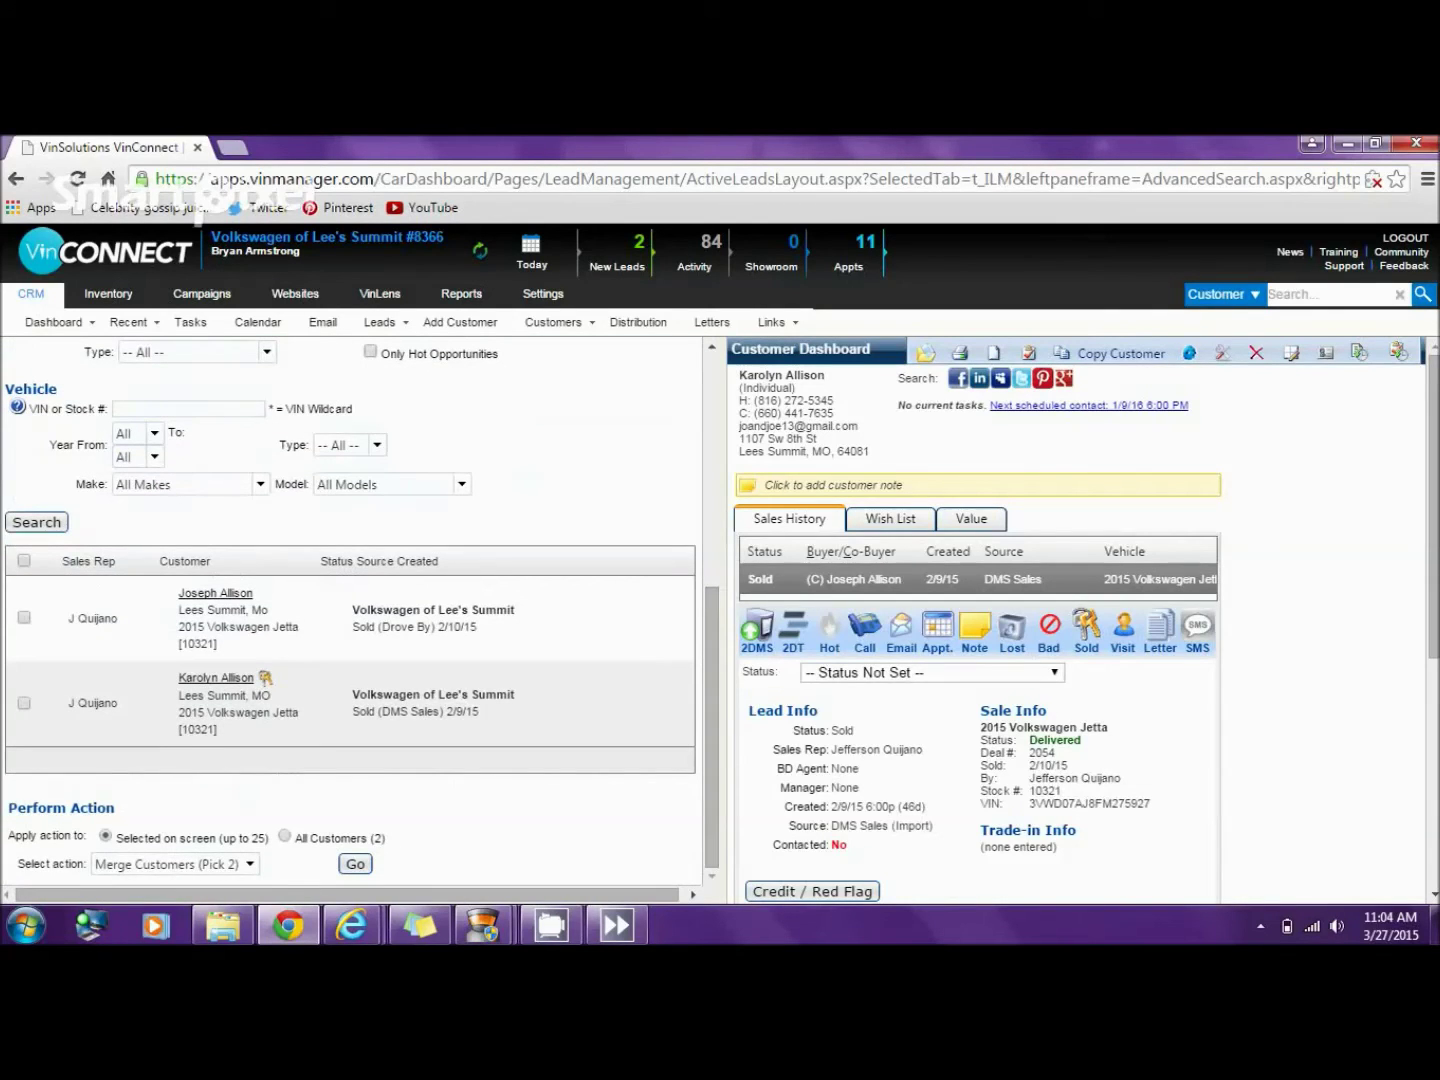
- Open the co-buyer's record and dismiss both skate alerts
left_click(229, 678)
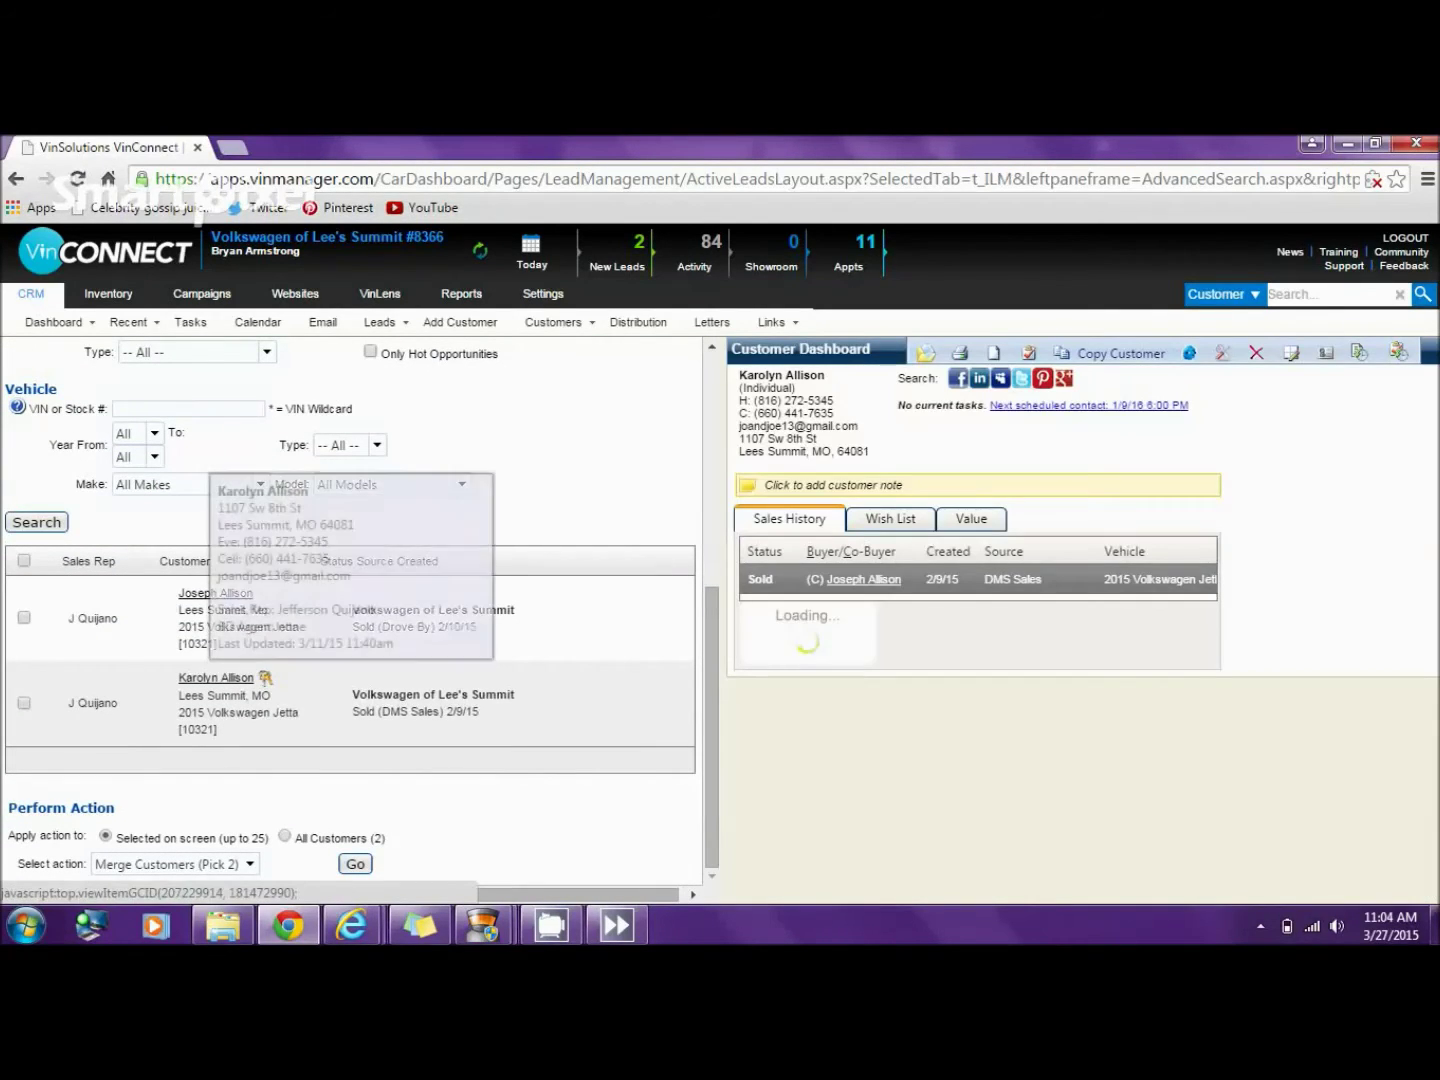
left_click(216, 677)
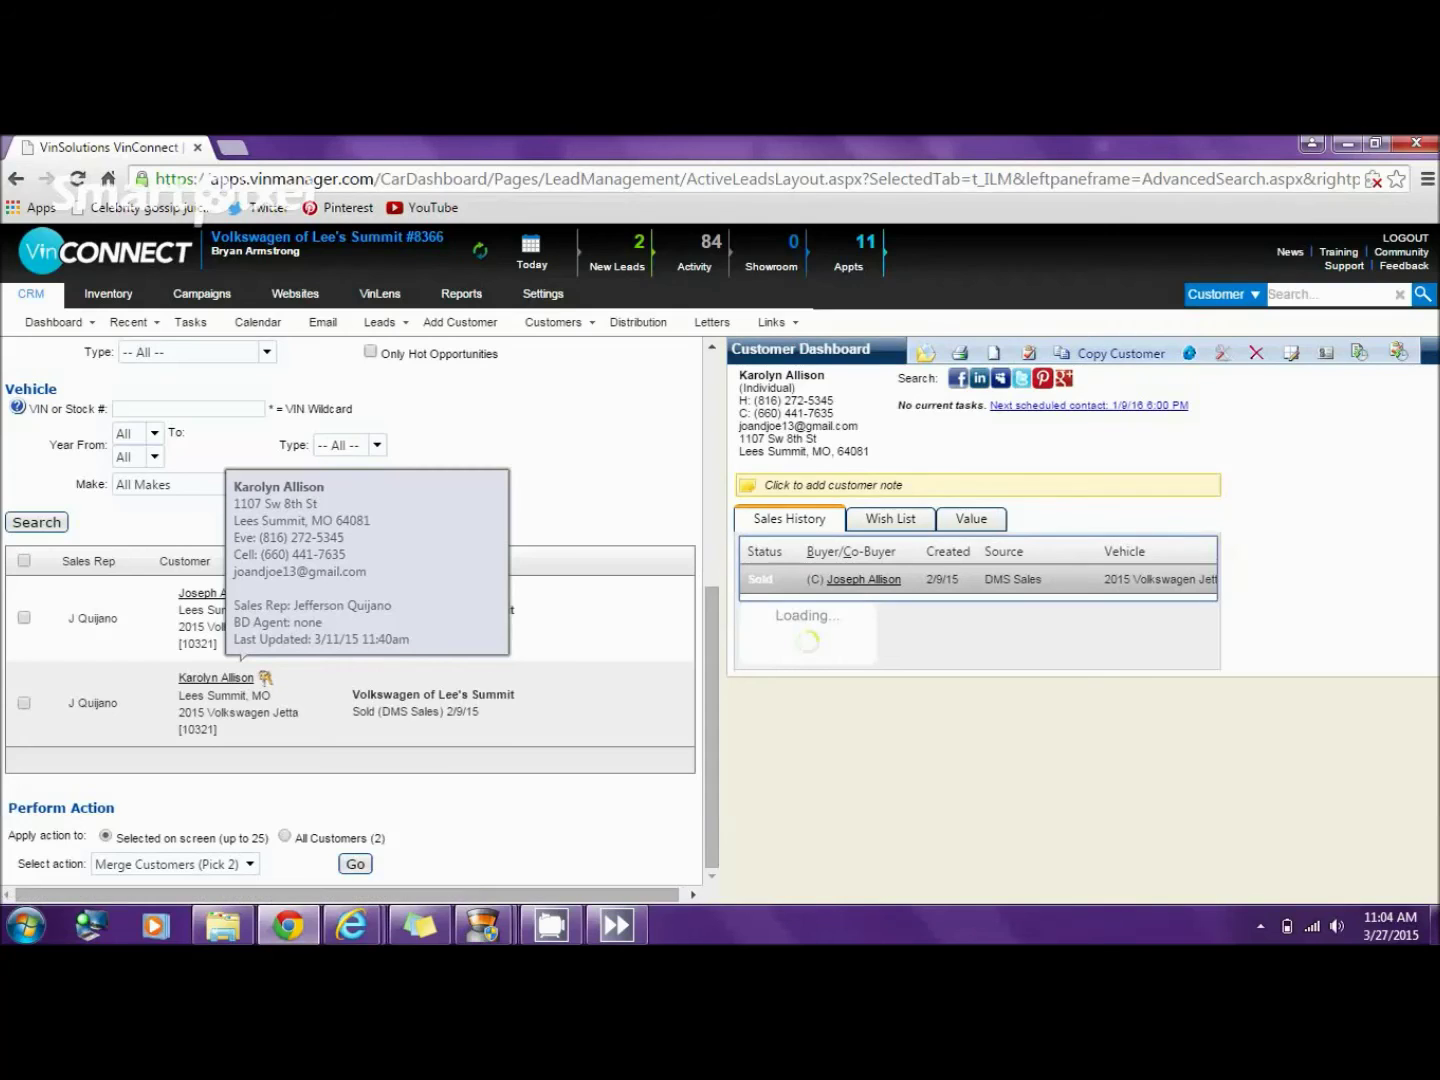
left_click(866, 580)
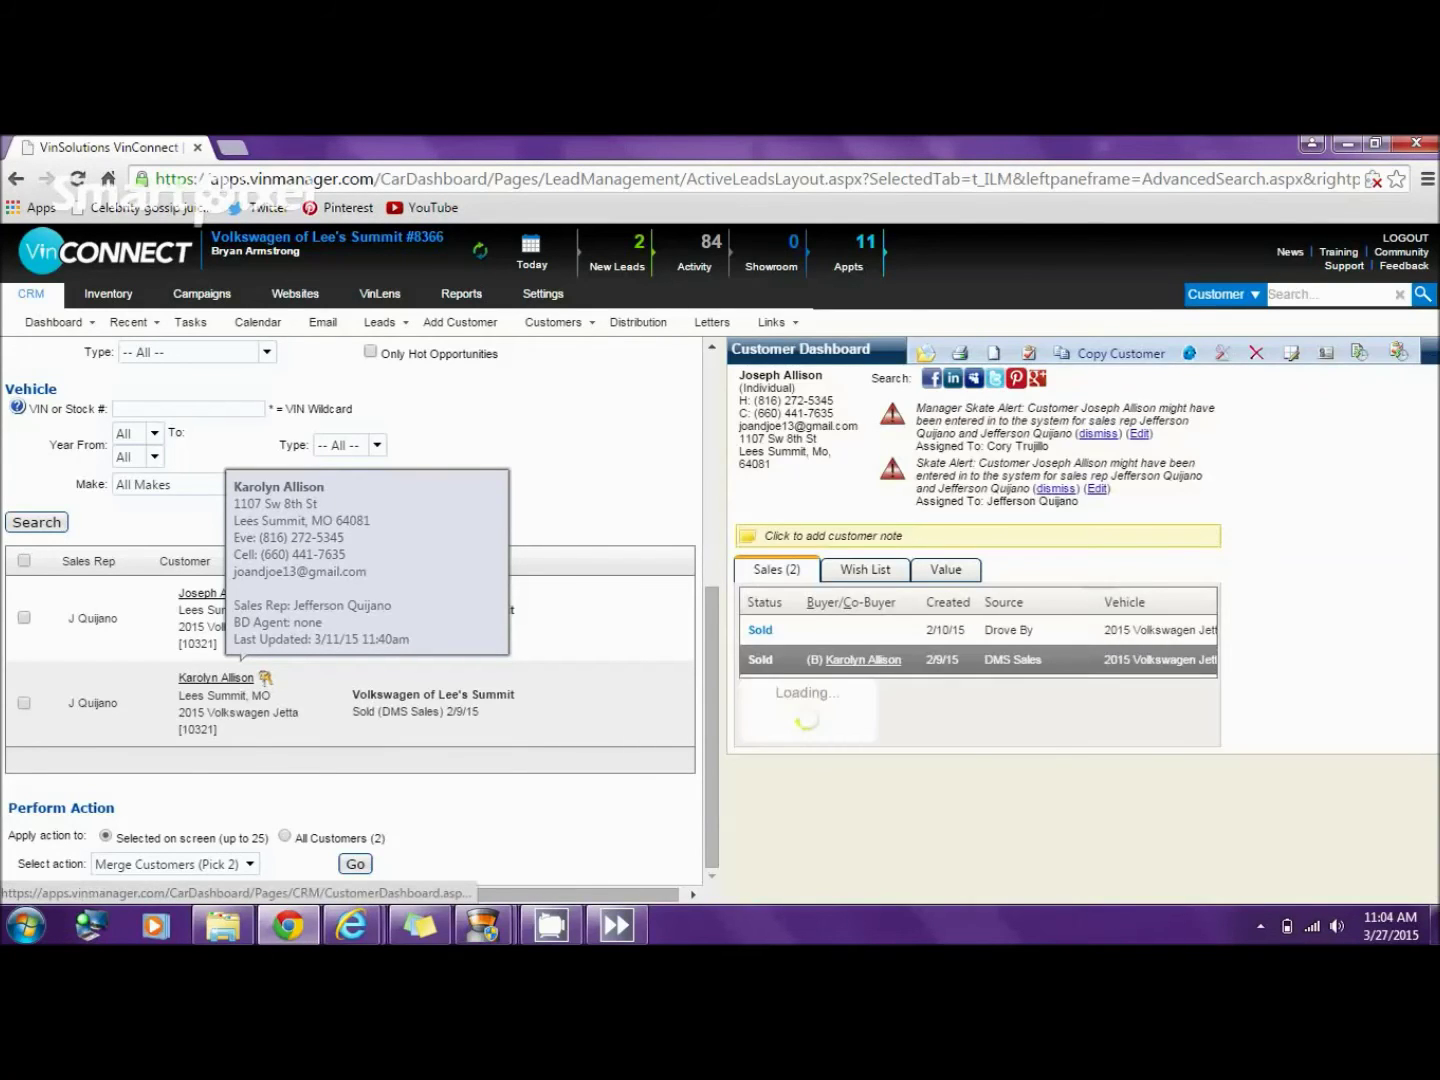
left_click(1098, 433)
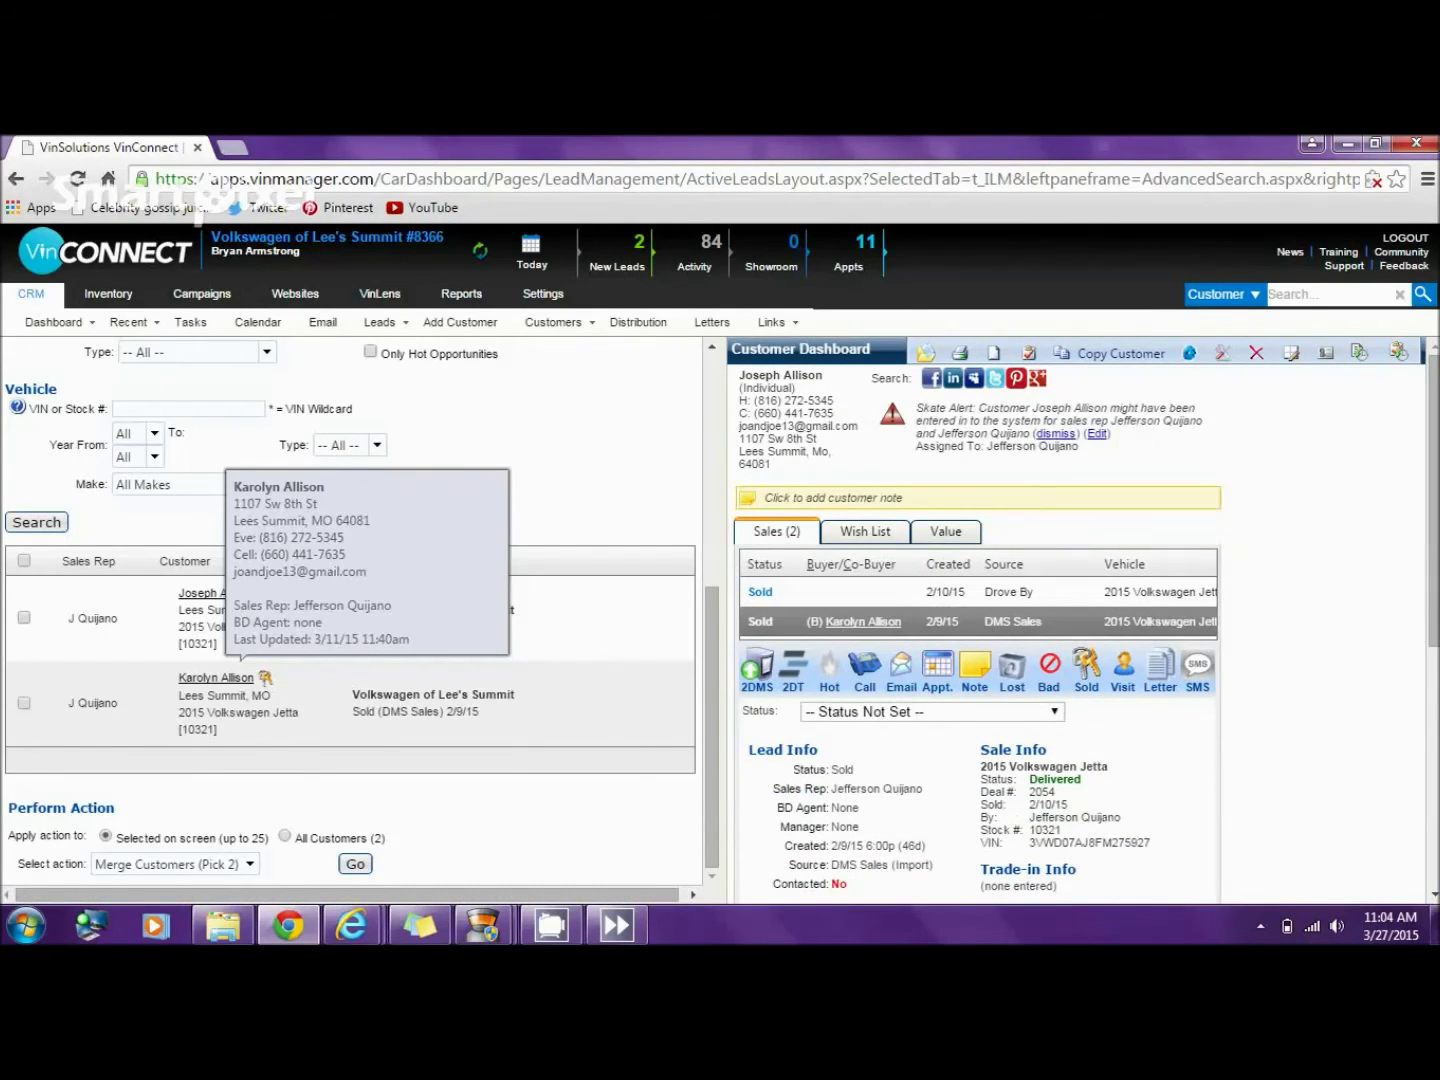
left_click(1056, 434)
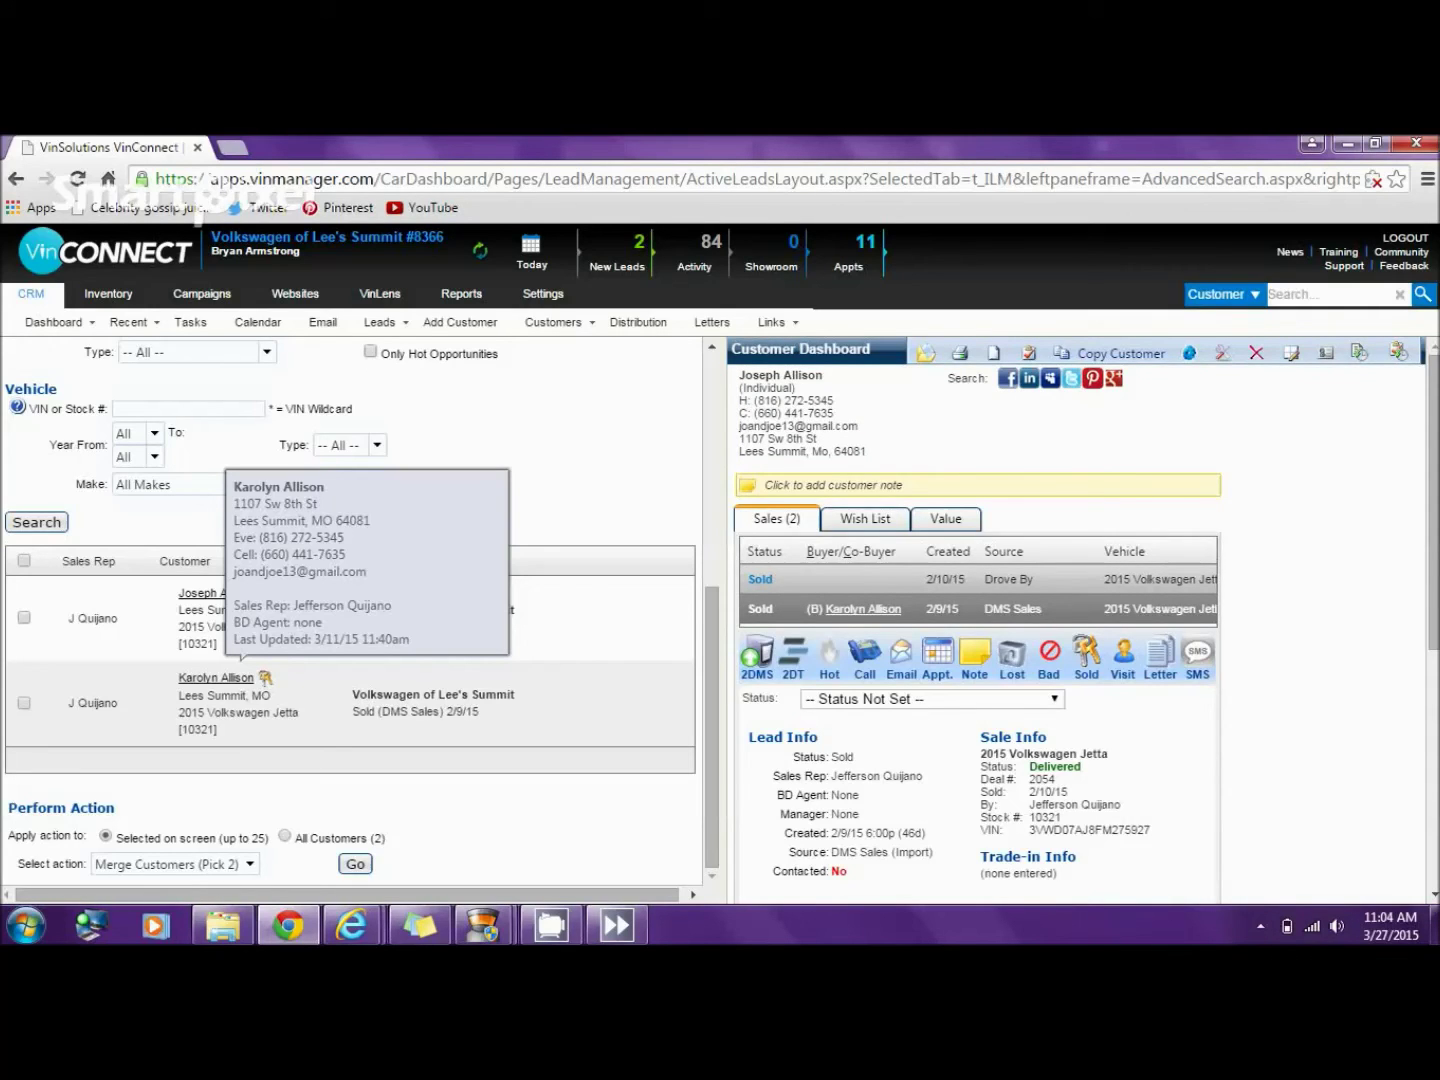
- Unwind the 2/10/15 Drove By Jetta sale so the lead becomes Active
left_click(866, 579)
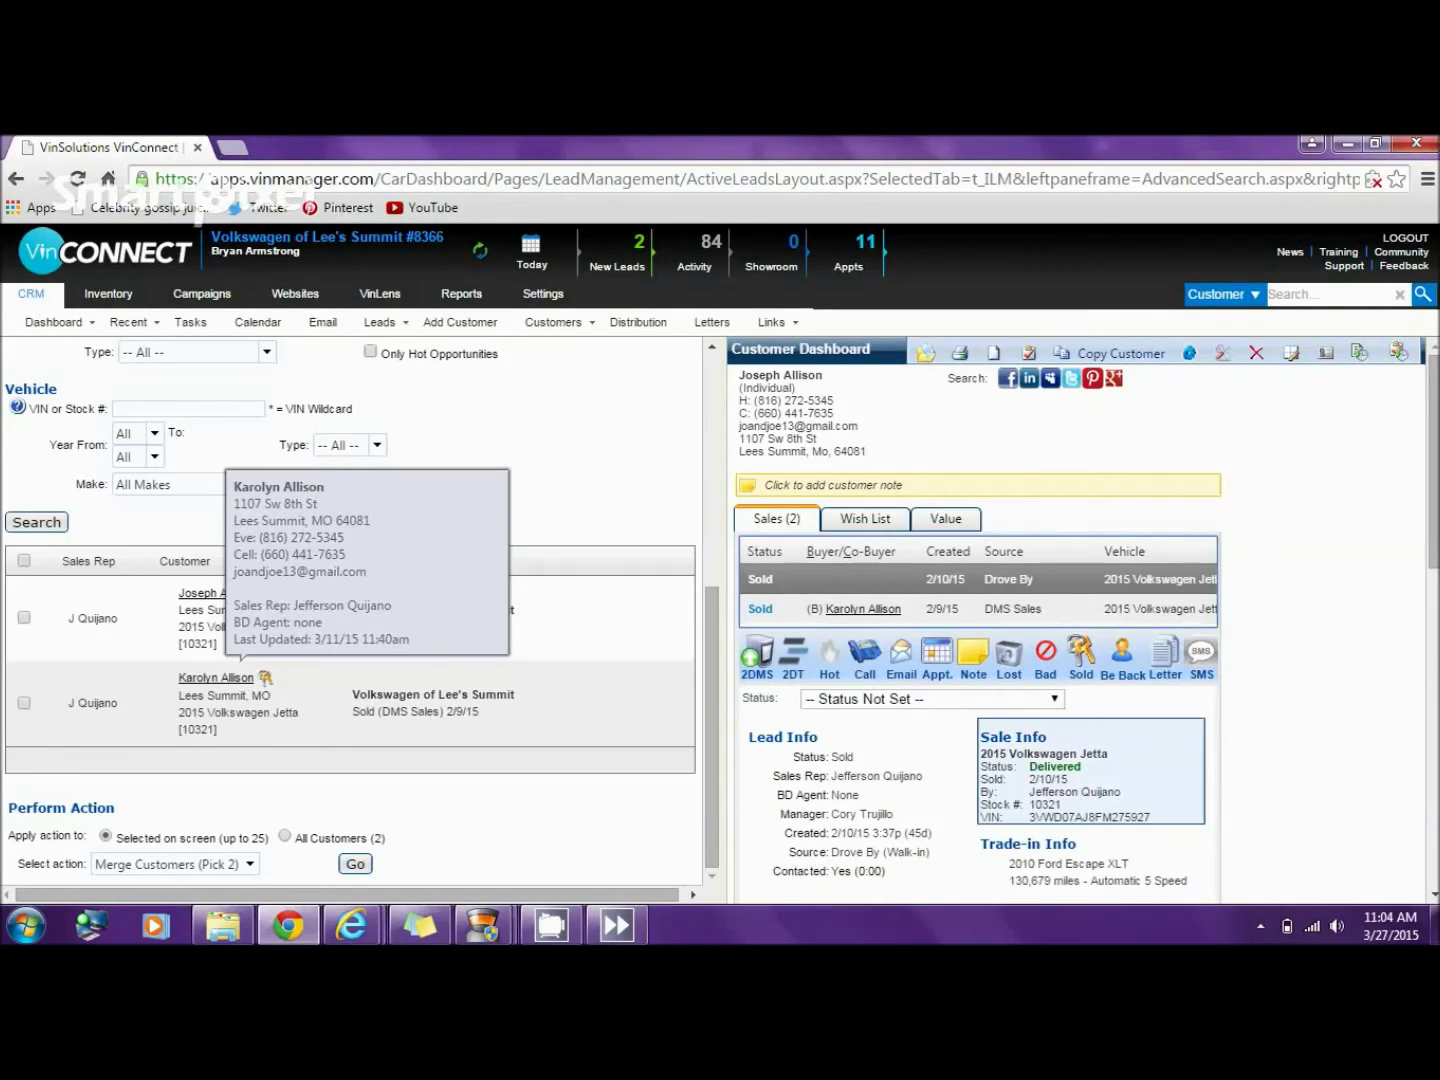
left_click(1081, 655)
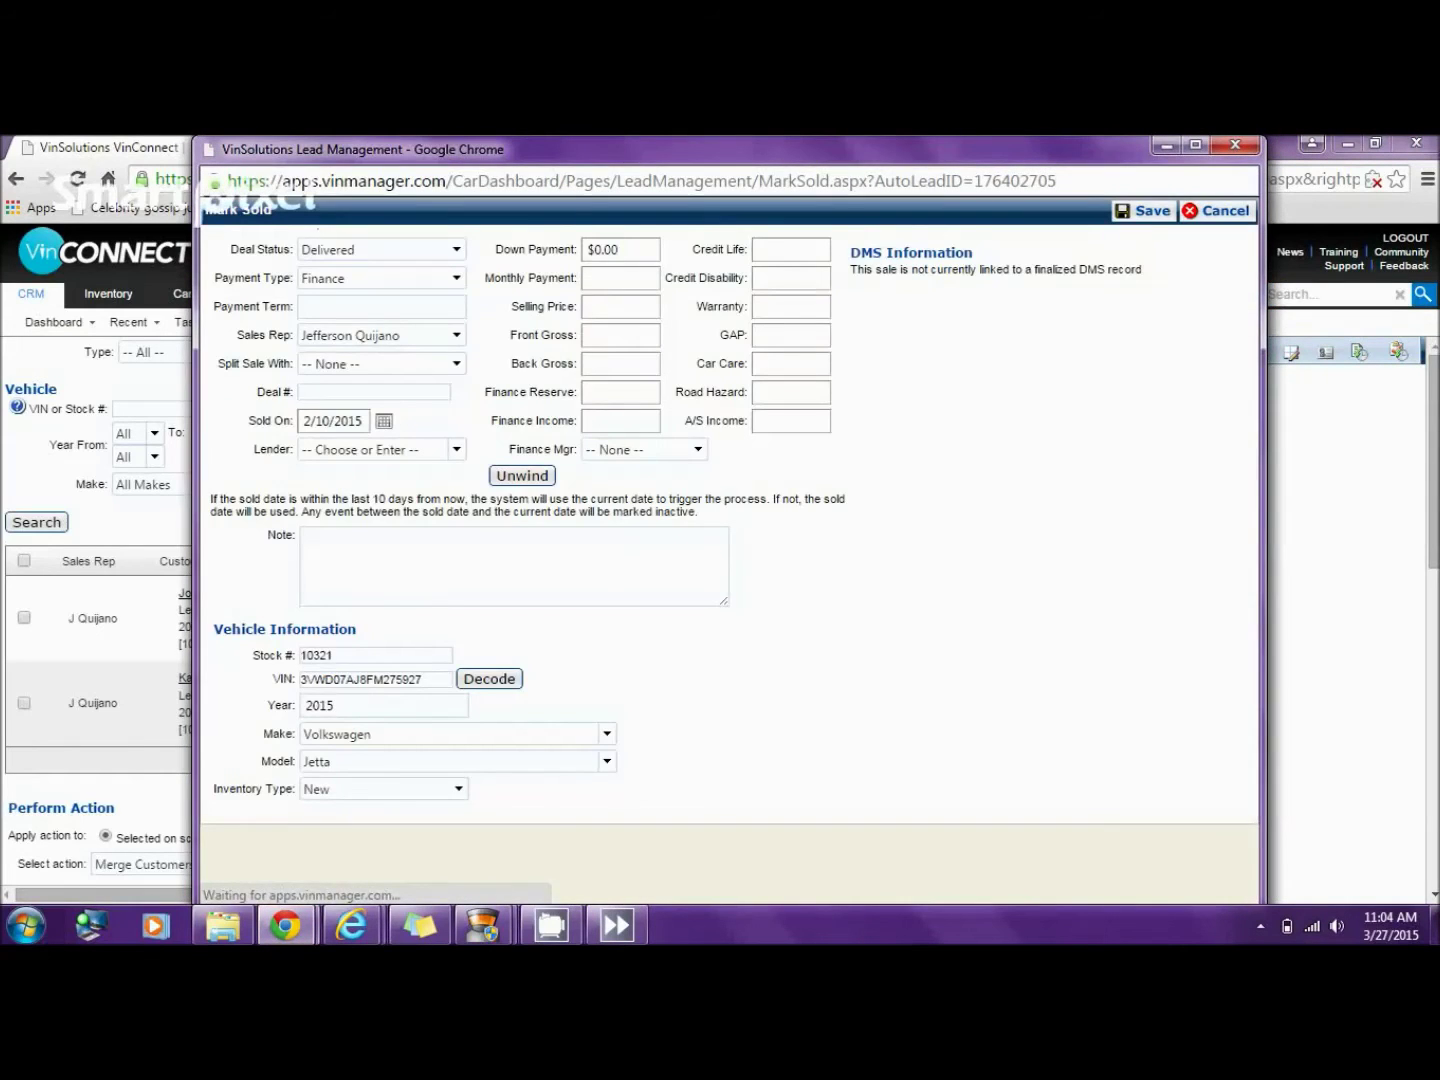
left_click(522, 476)
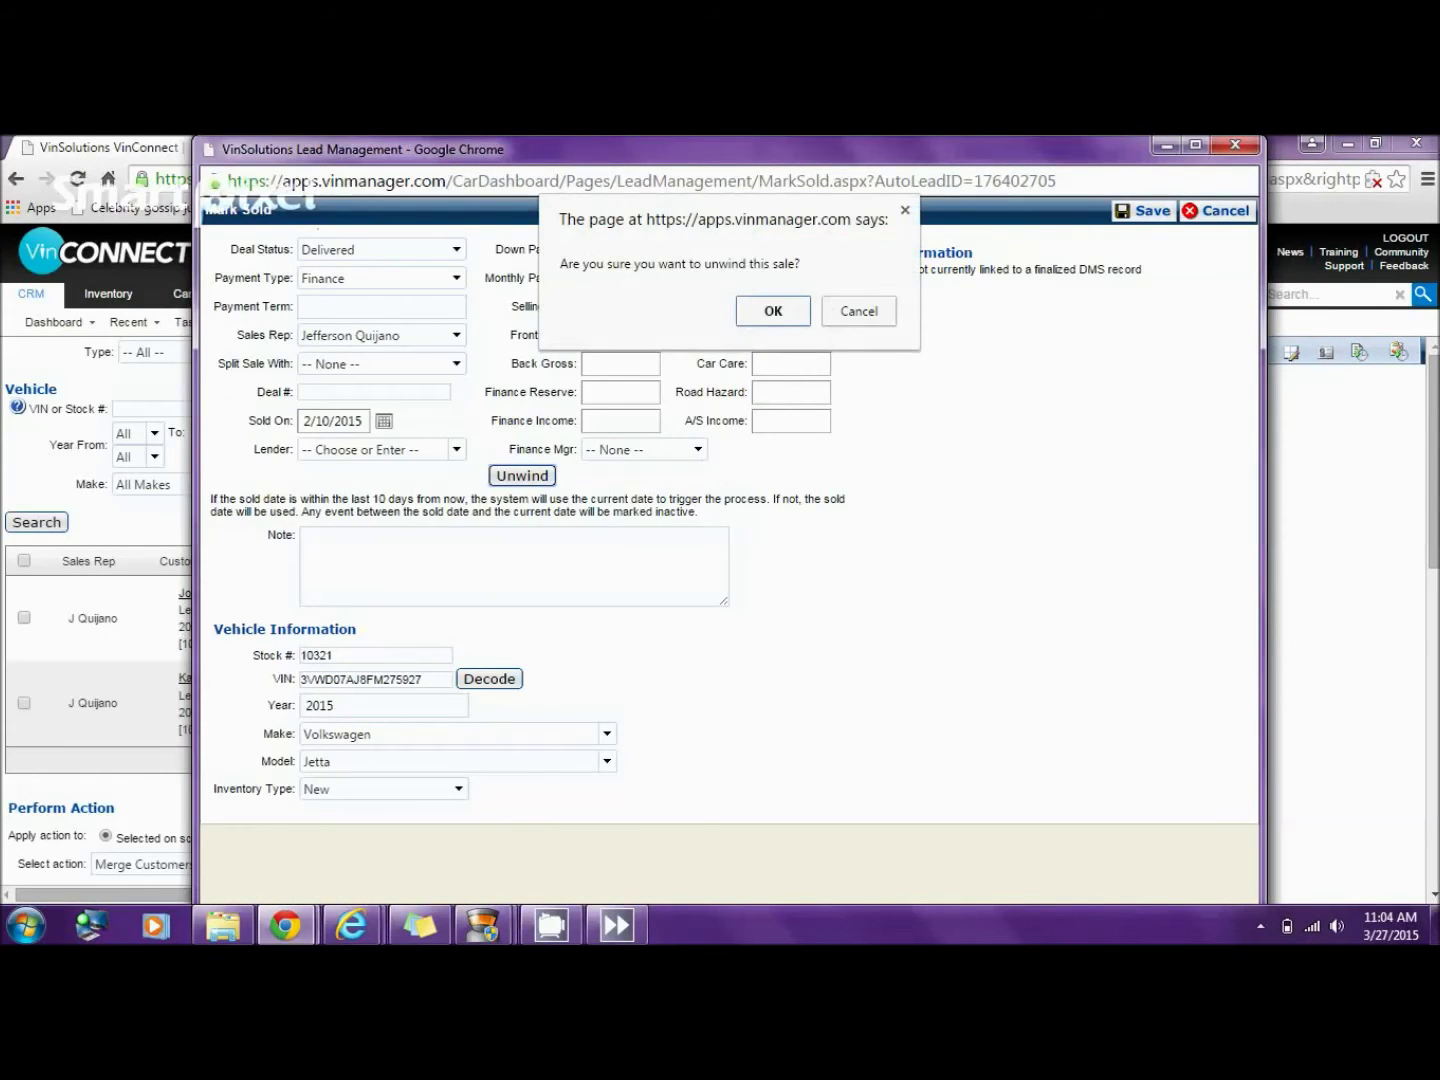
key("Return")
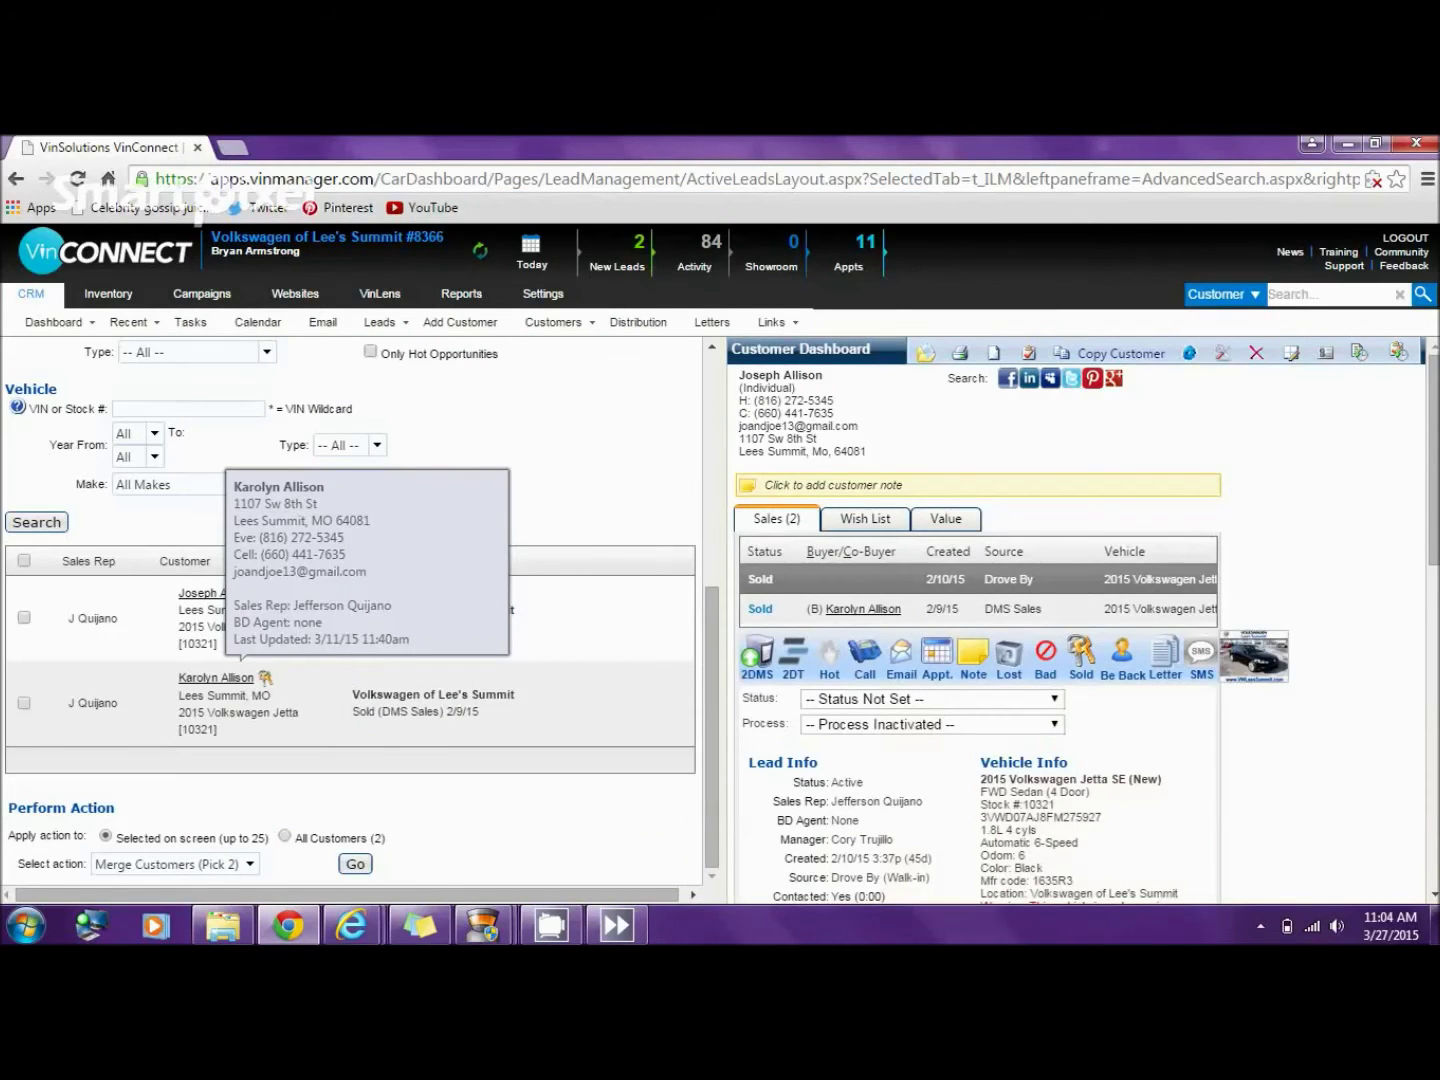
- Change the 2/9/15 deal's lead source from DMS Sales to Drove By, then return to Reports
left_click(761, 608)
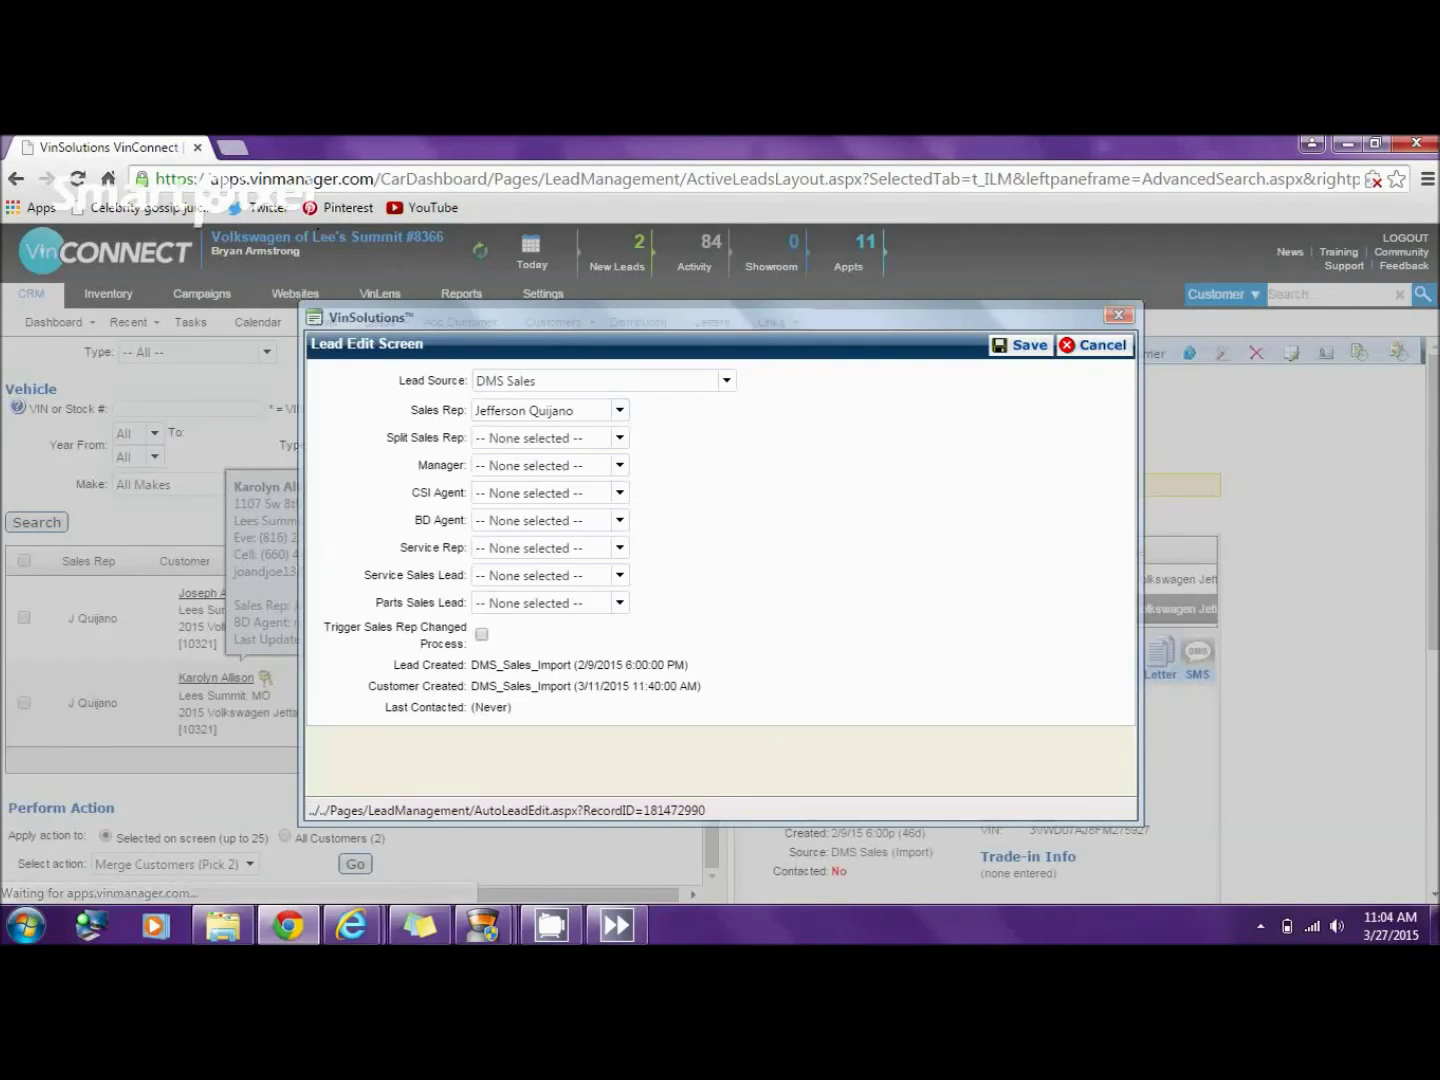
left_click(726, 380)
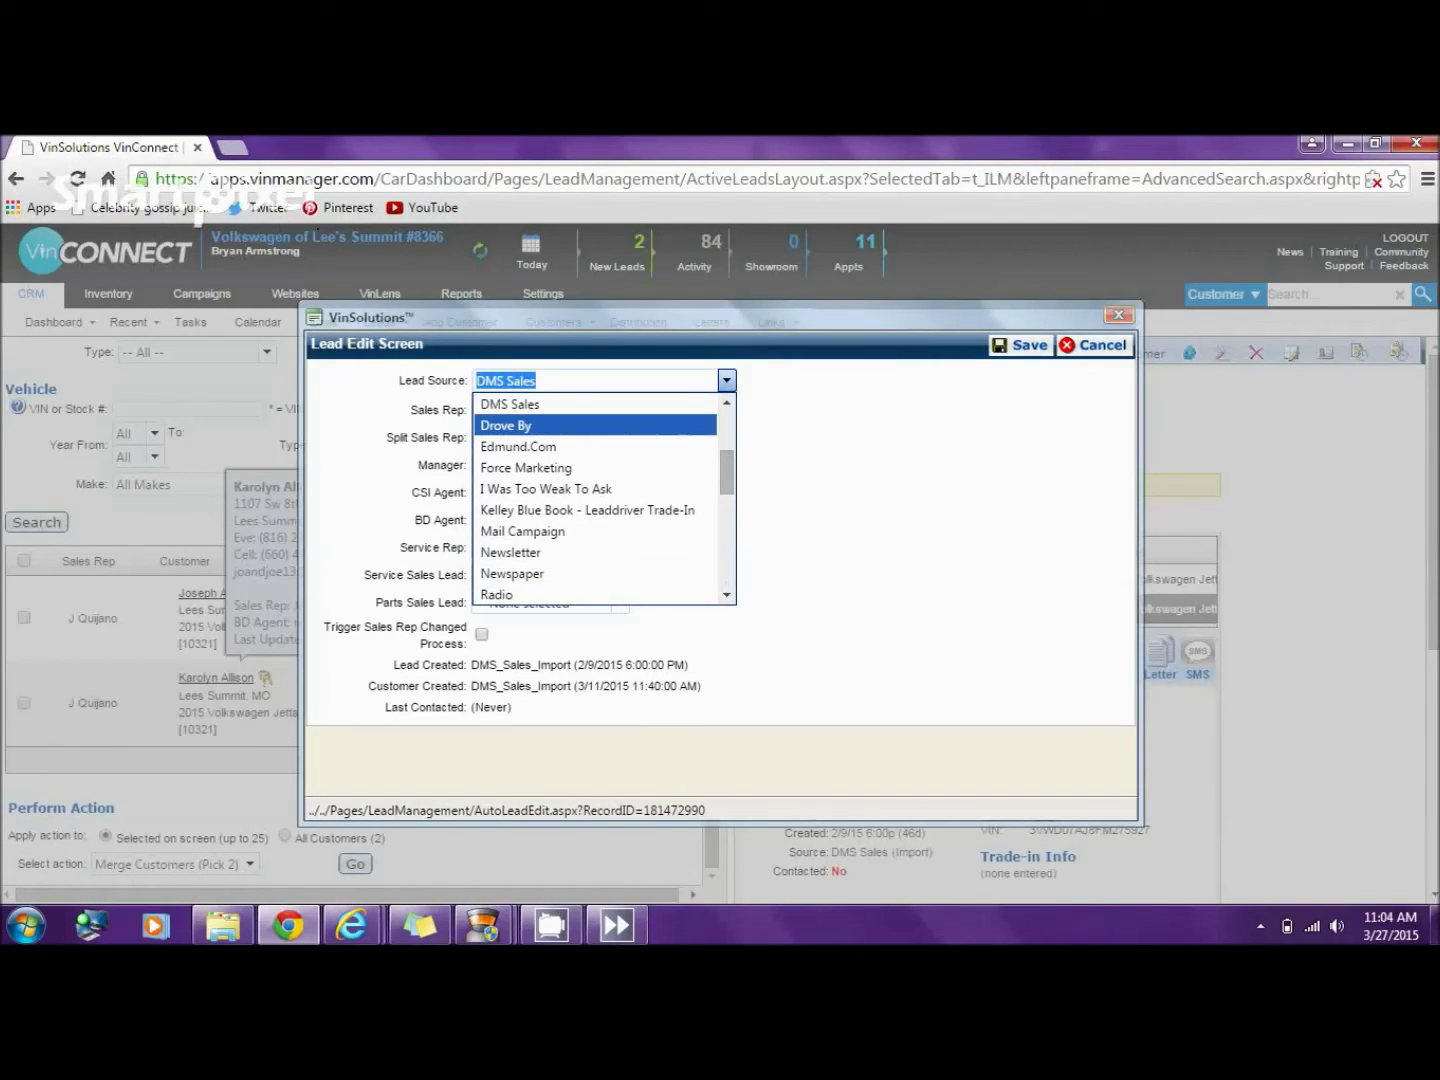
left_click(506, 425)
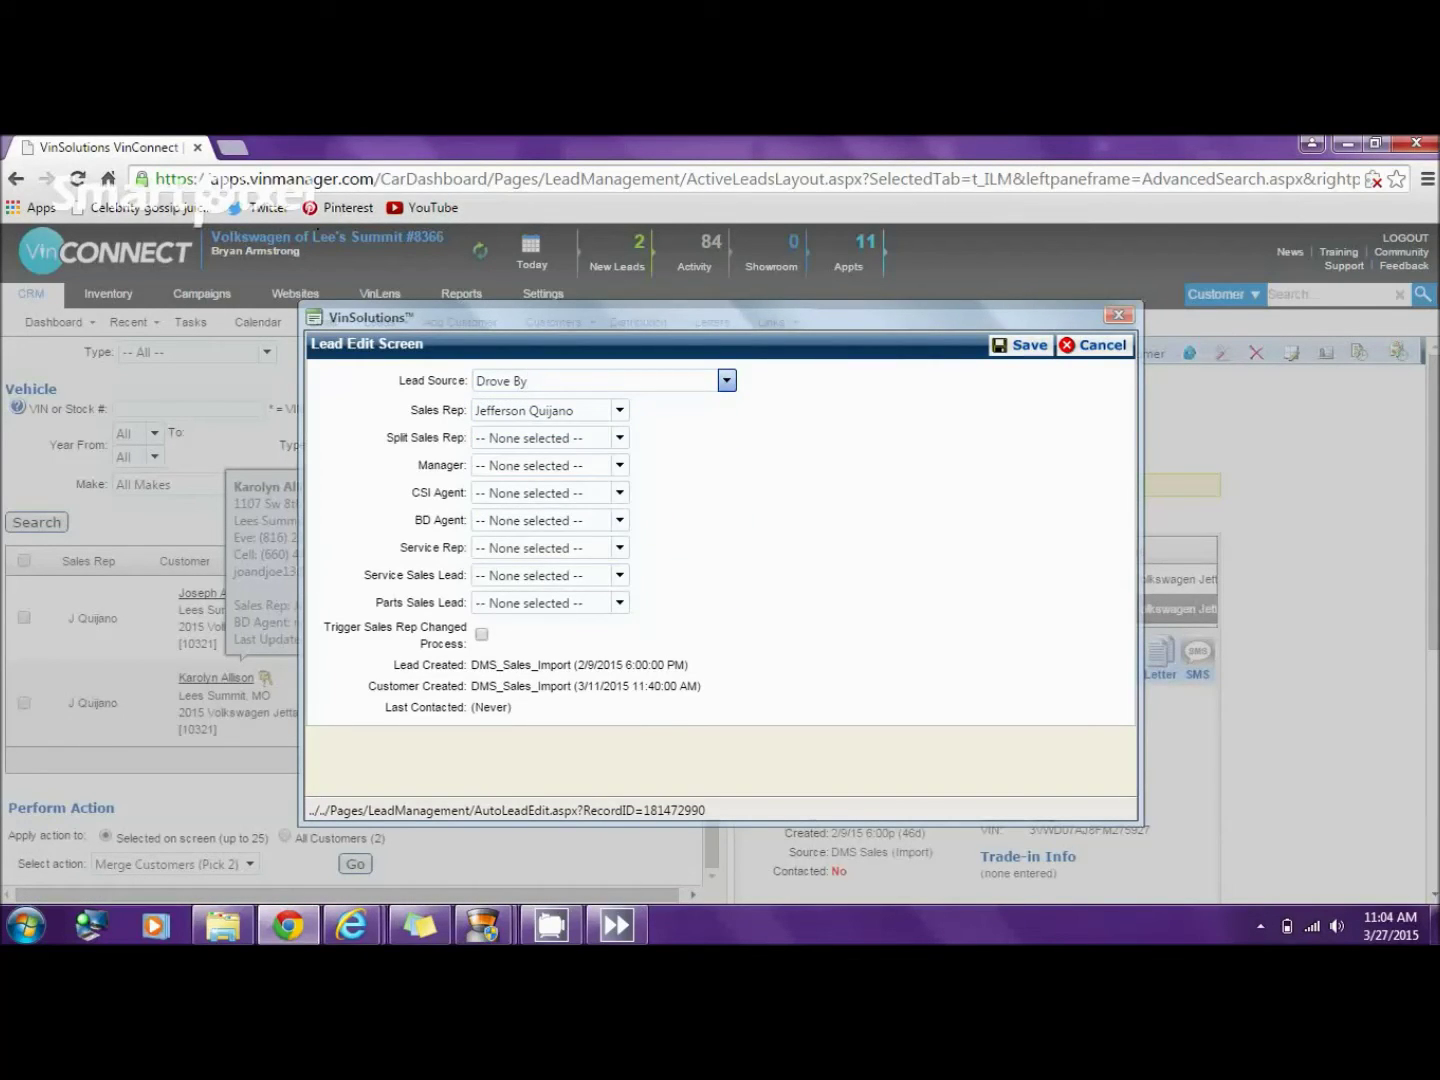
left_click(1021, 344)
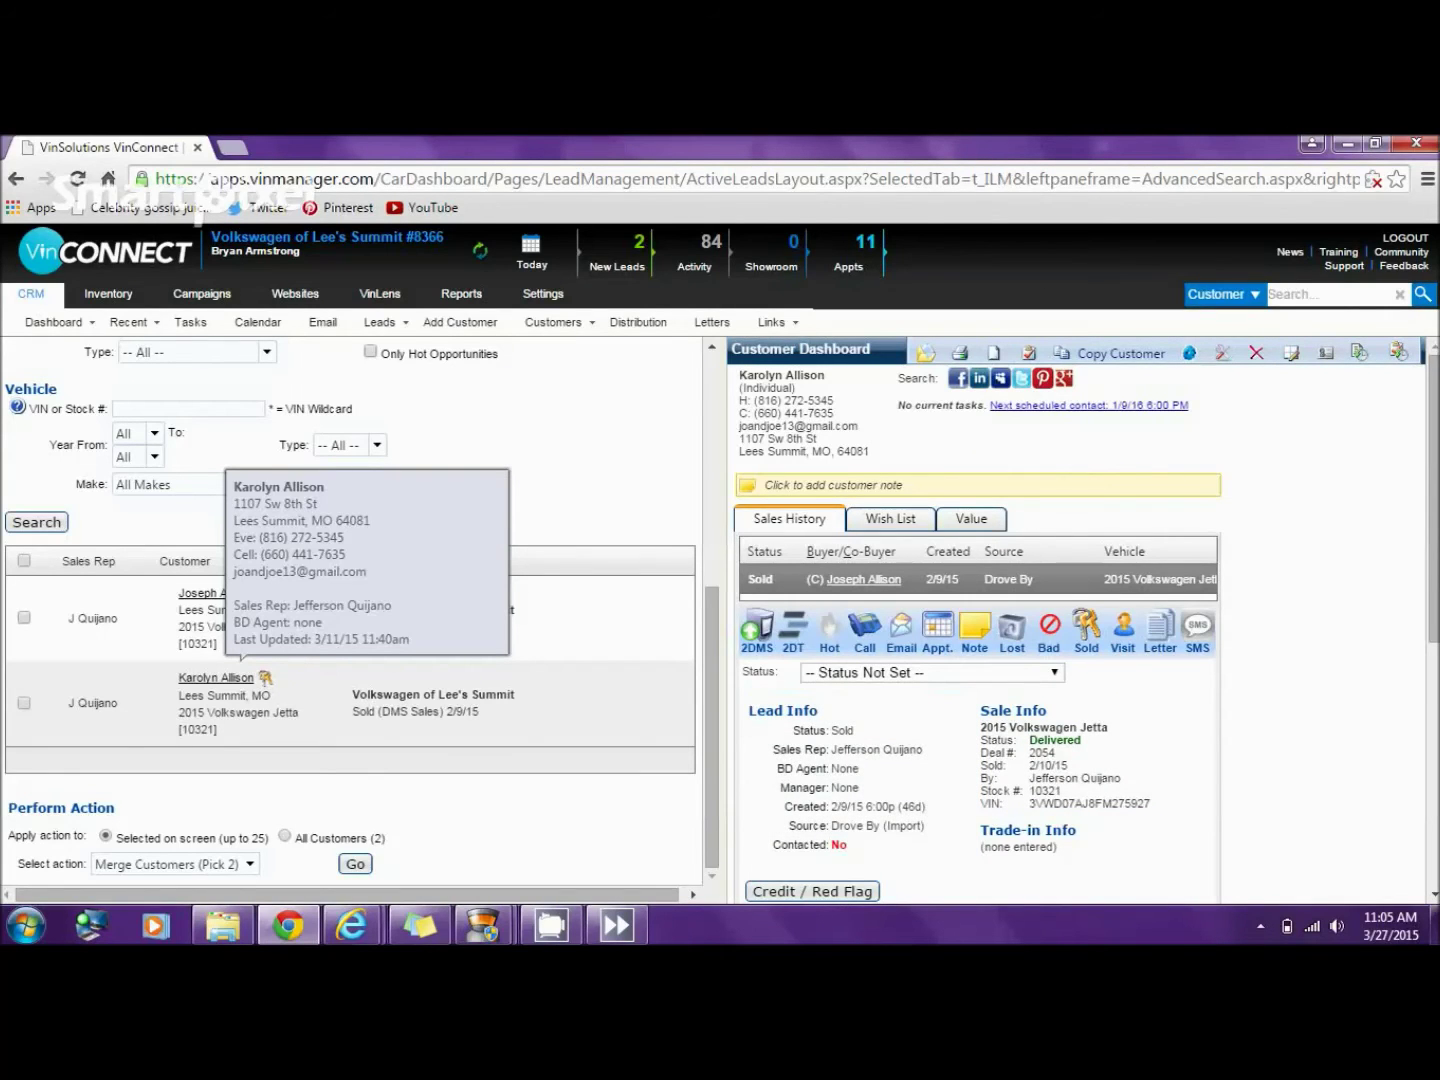
mouse_move(482, 925)
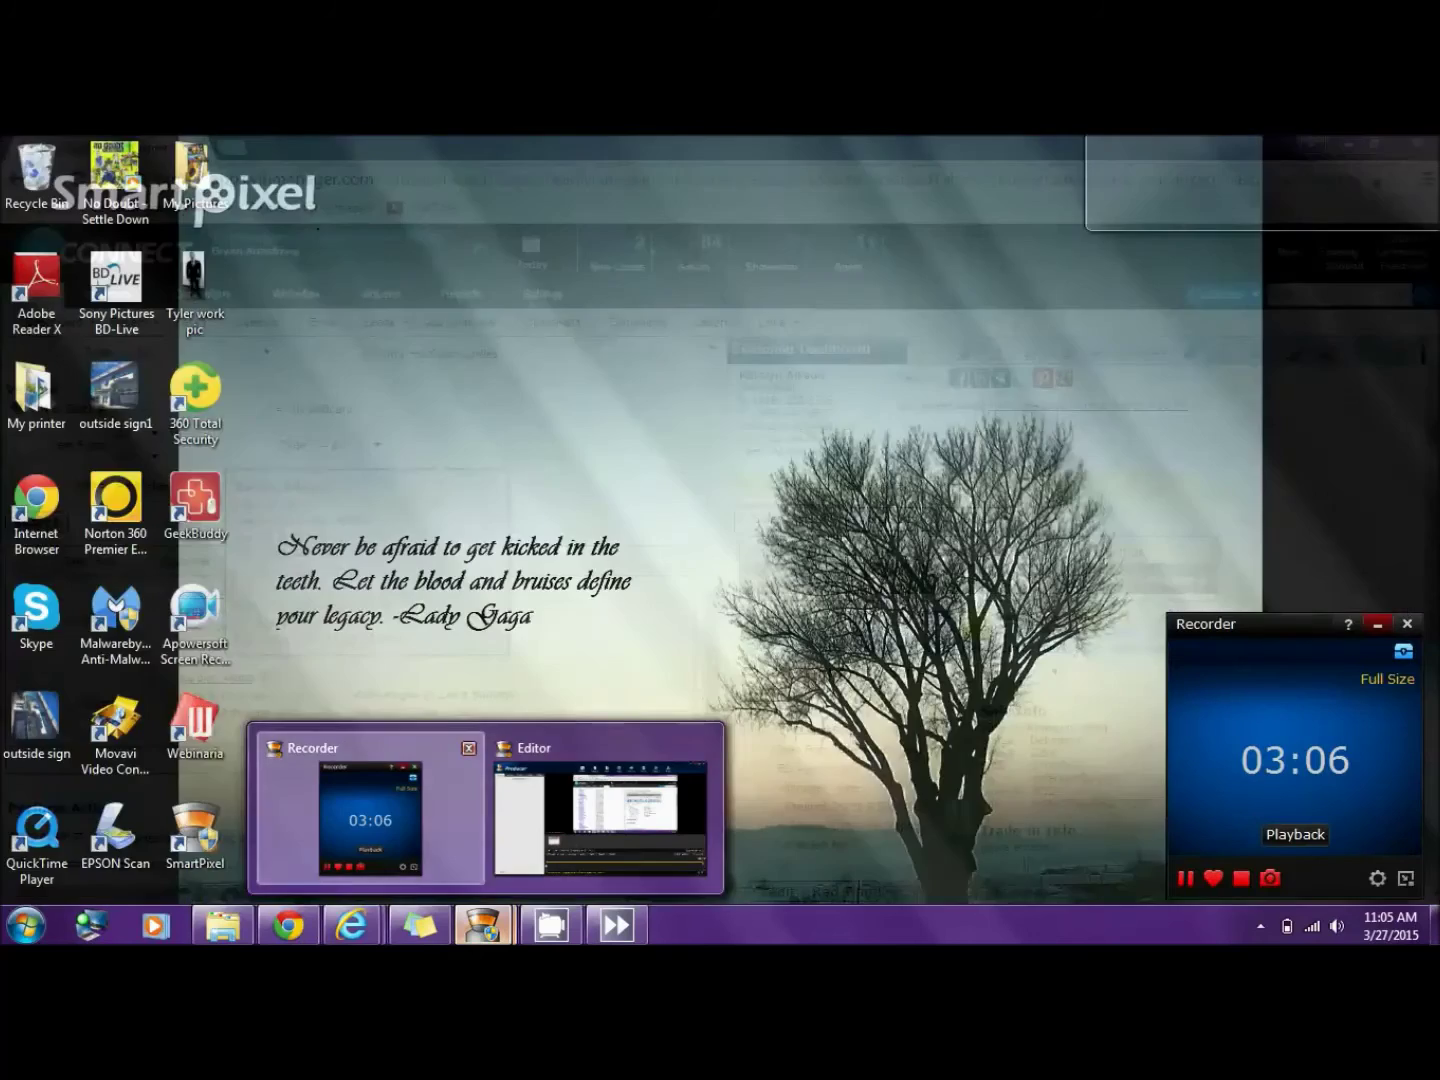
left_click(370, 815)
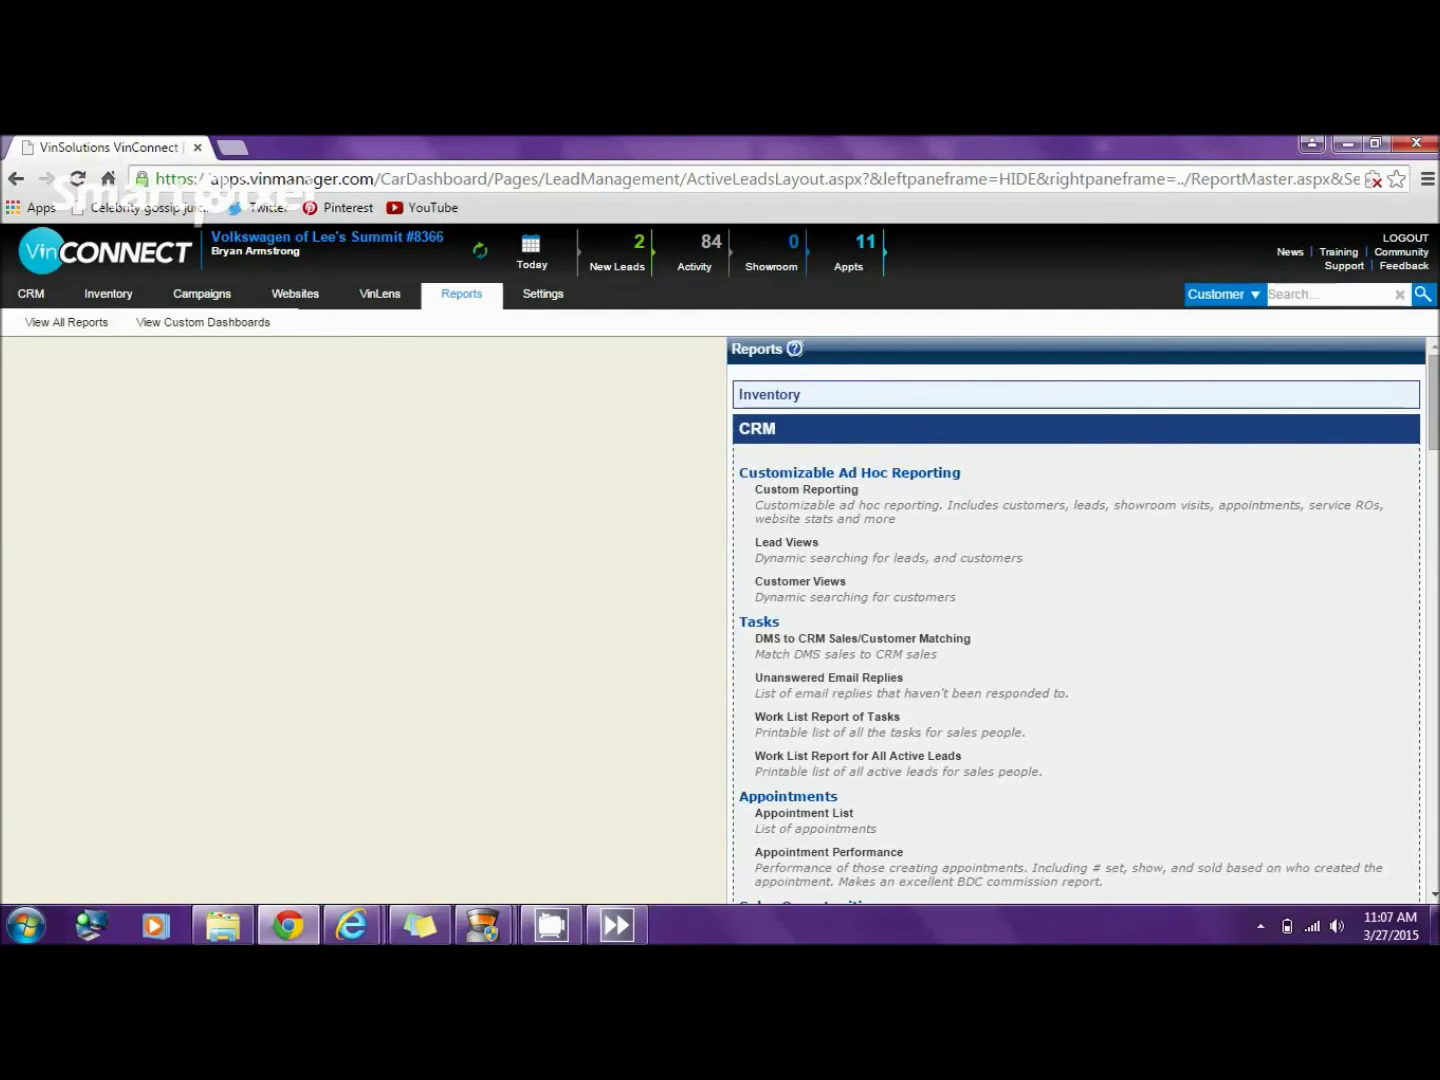
- Open the Sold Leads report and the DMS Sales Delivered 2013 Dodge Avenger buyer's dashboard
scroll(1076, 620, "down", 5)
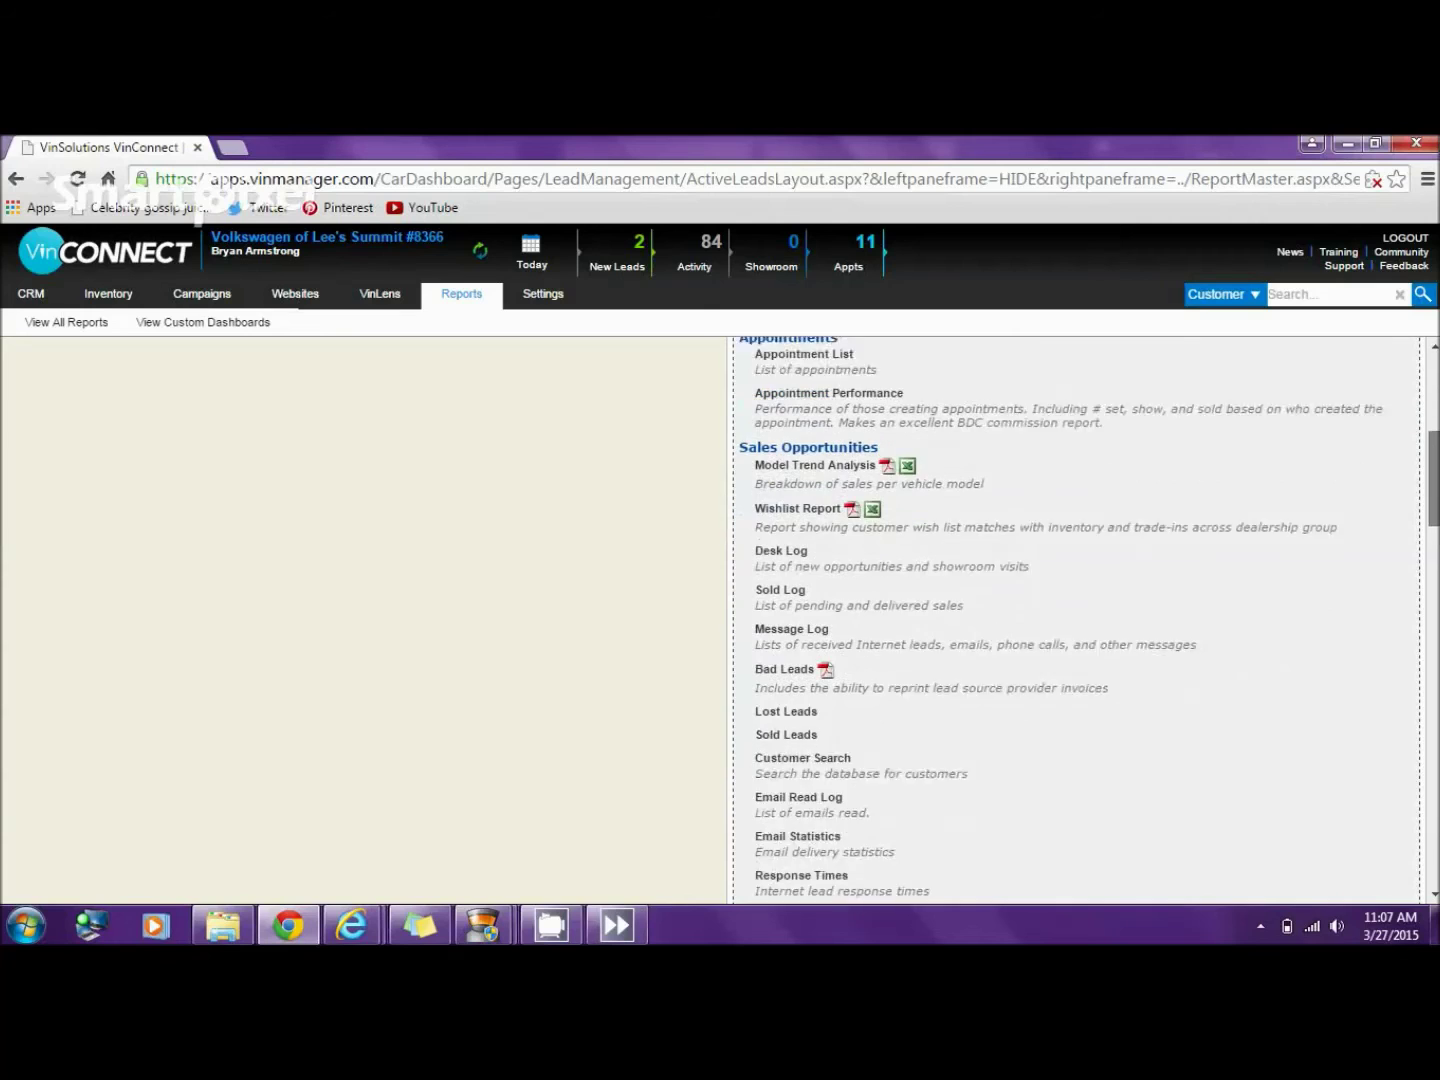
scroll(1076, 620, "down", 1)
left_click(787, 684)
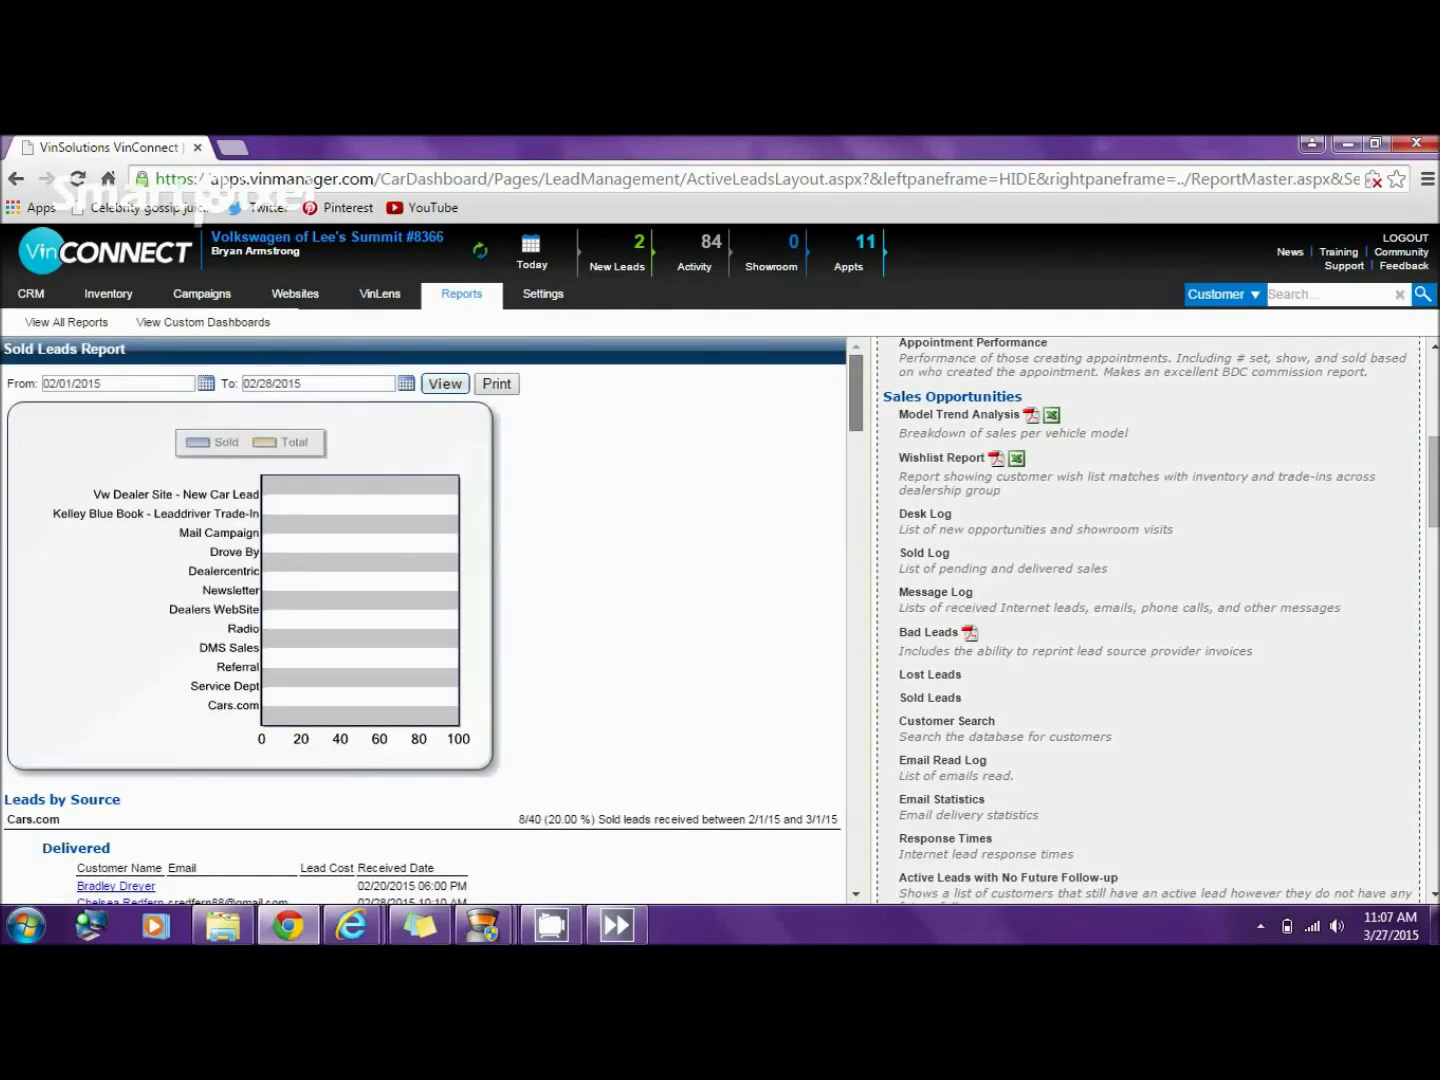
scroll(422, 620, "down", 15)
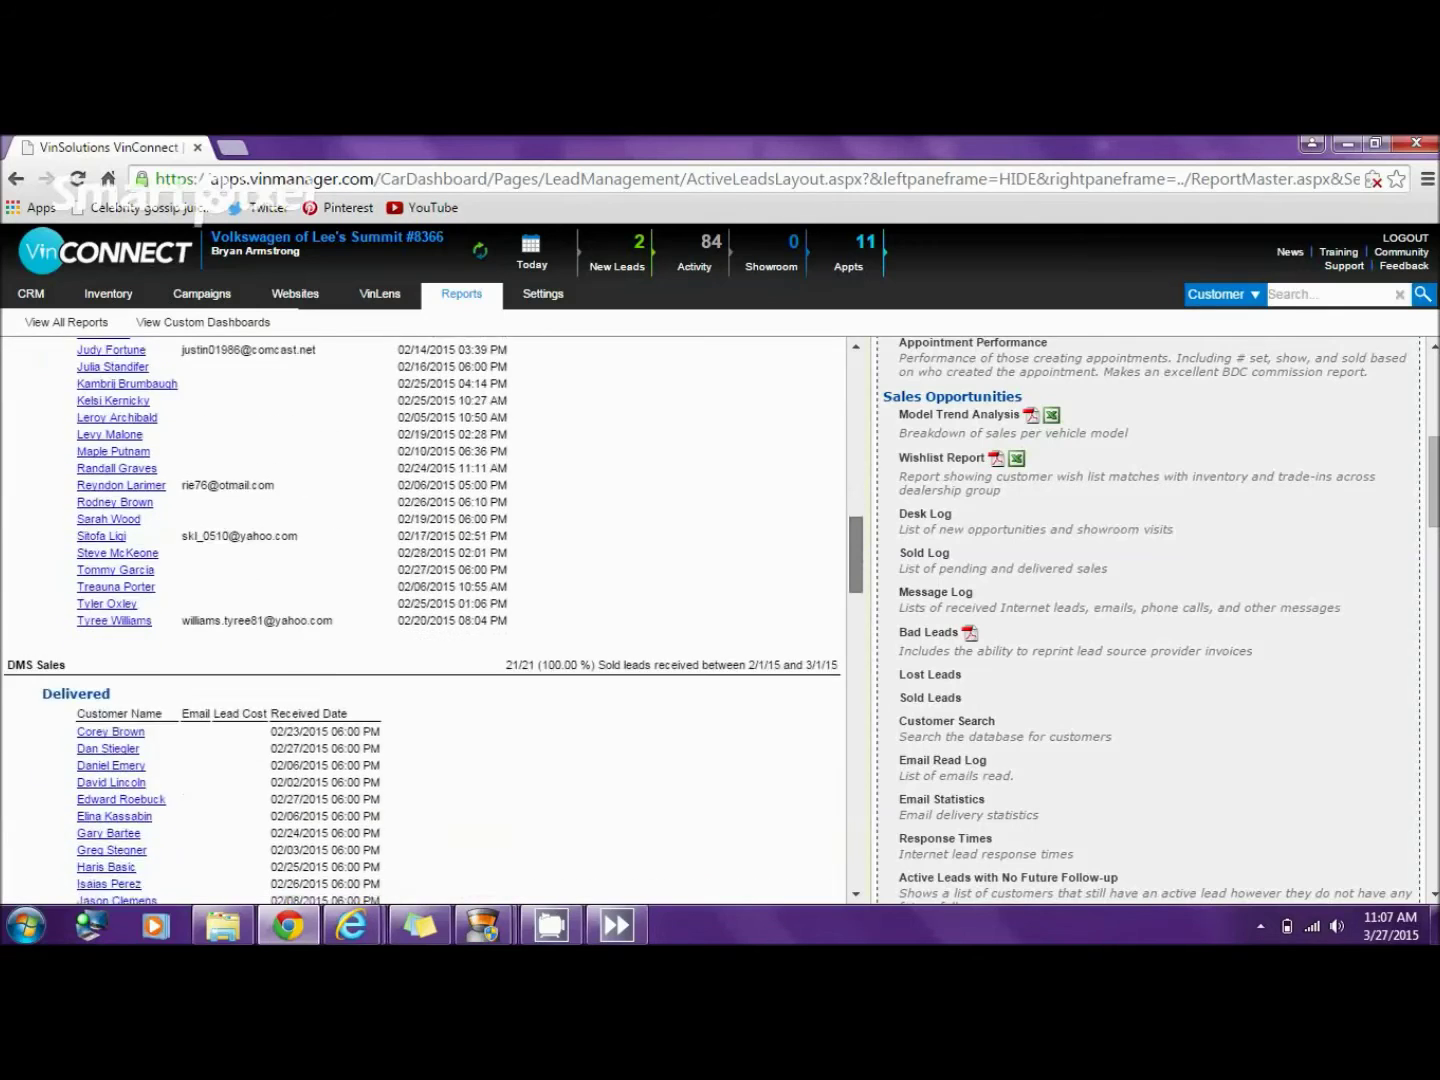
scroll(421, 620, "down", 2)
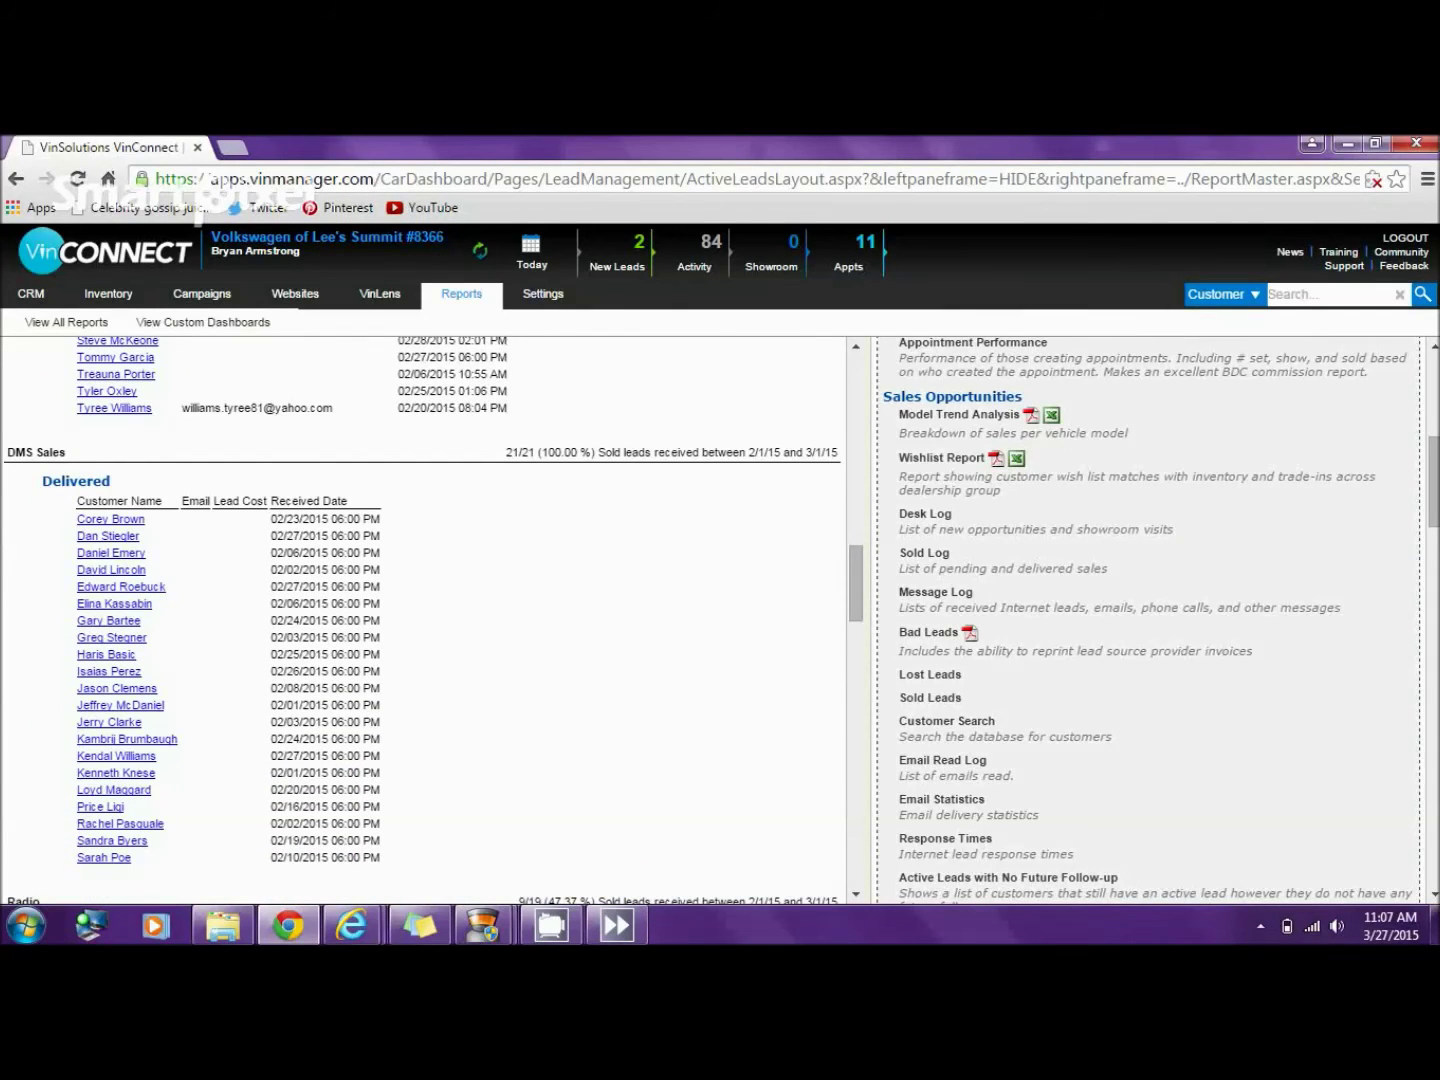
left_click(116, 756)
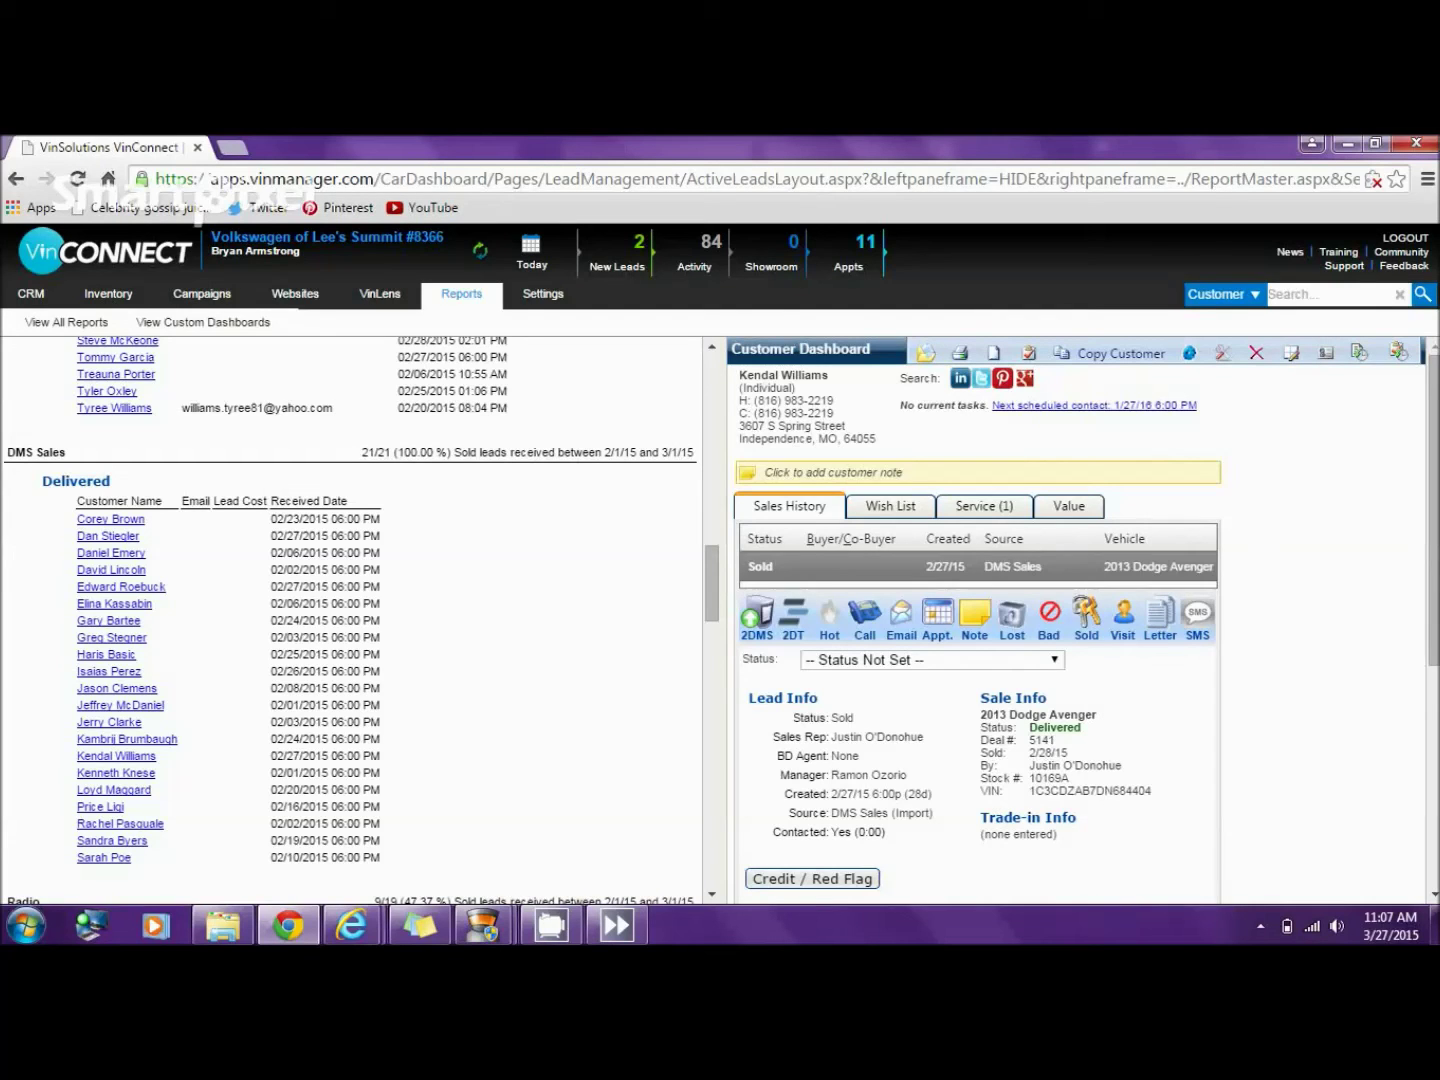
- Search customers by the buyer's phone number to list both sold Dodge Avenger customers
left_click(1327, 294)
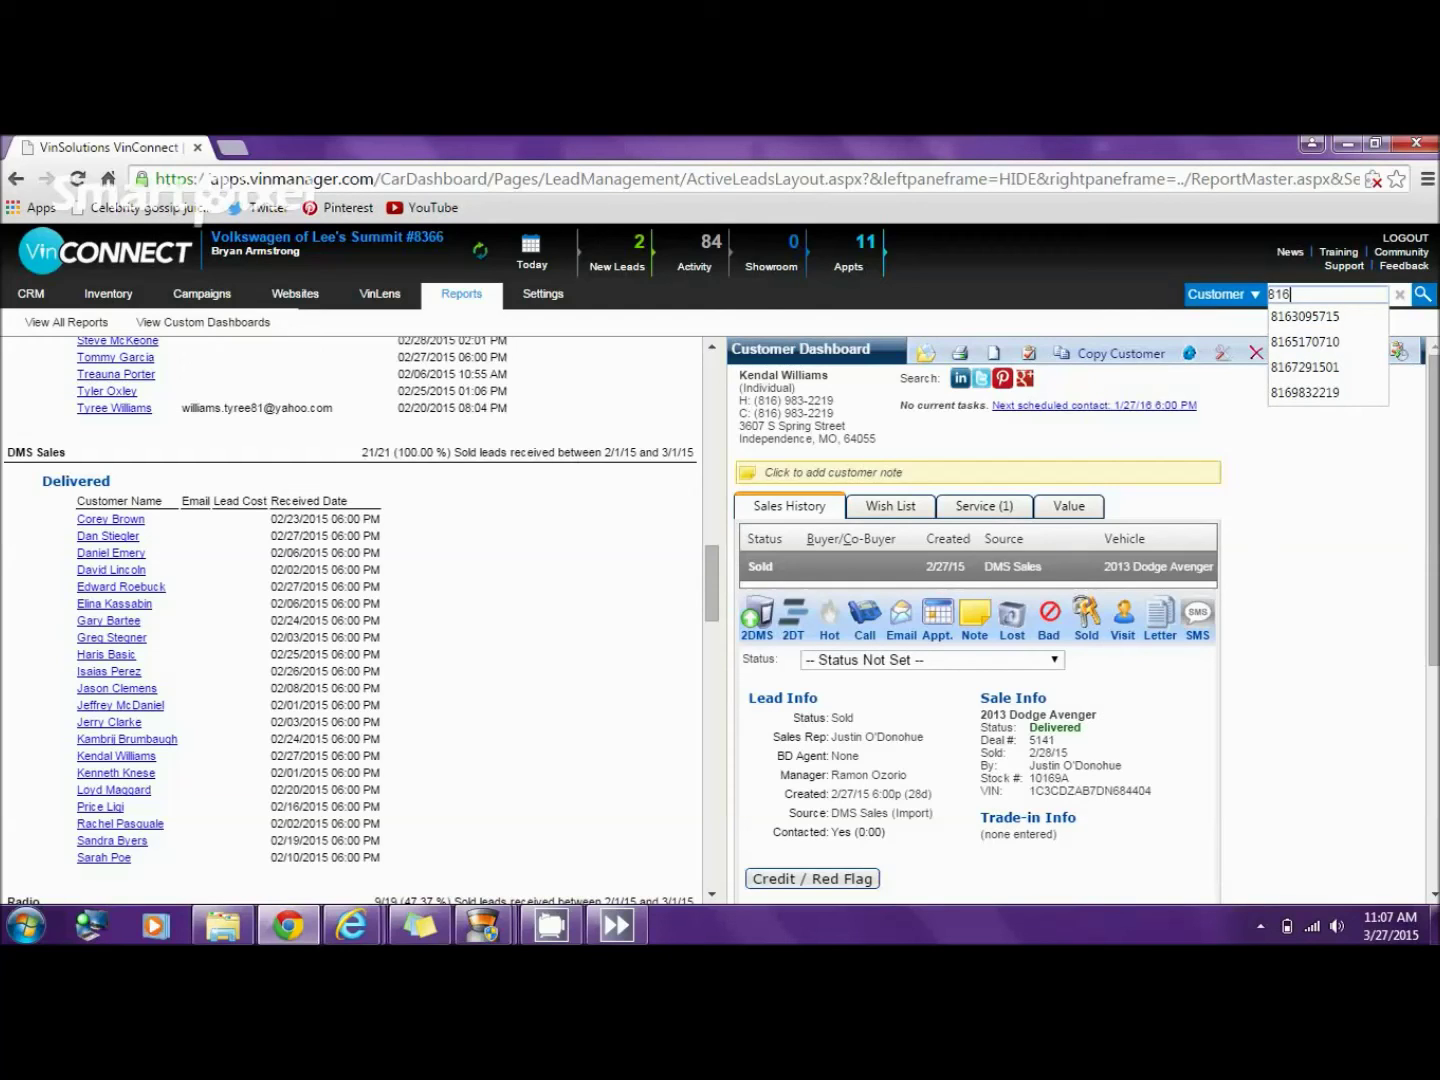
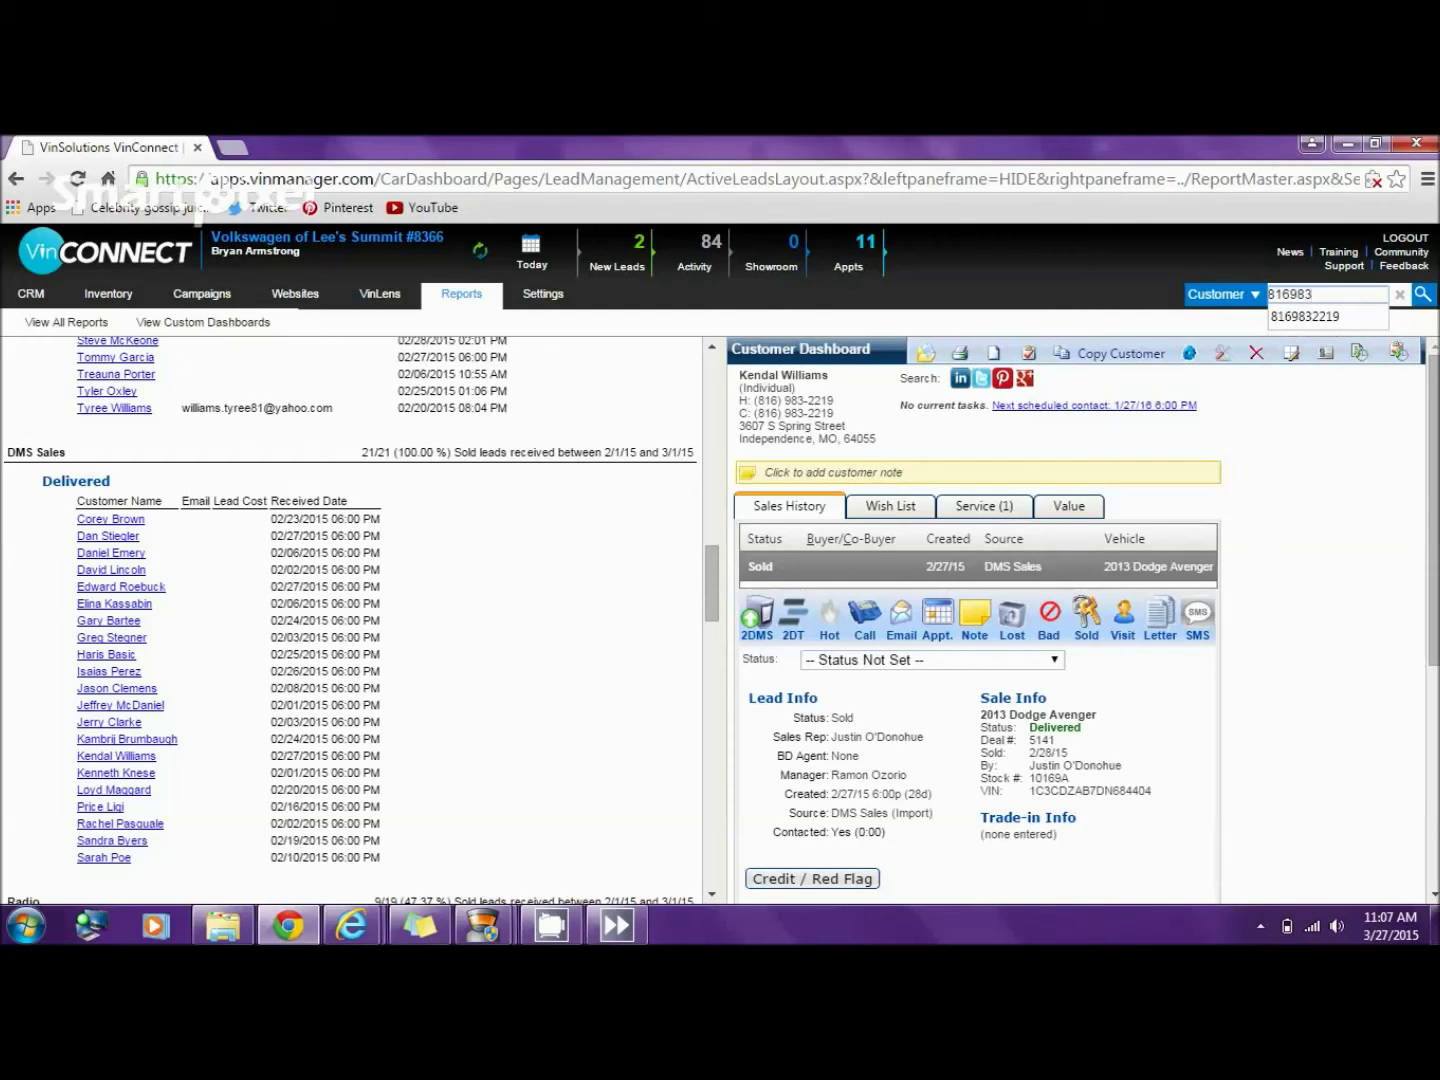
key("Return")
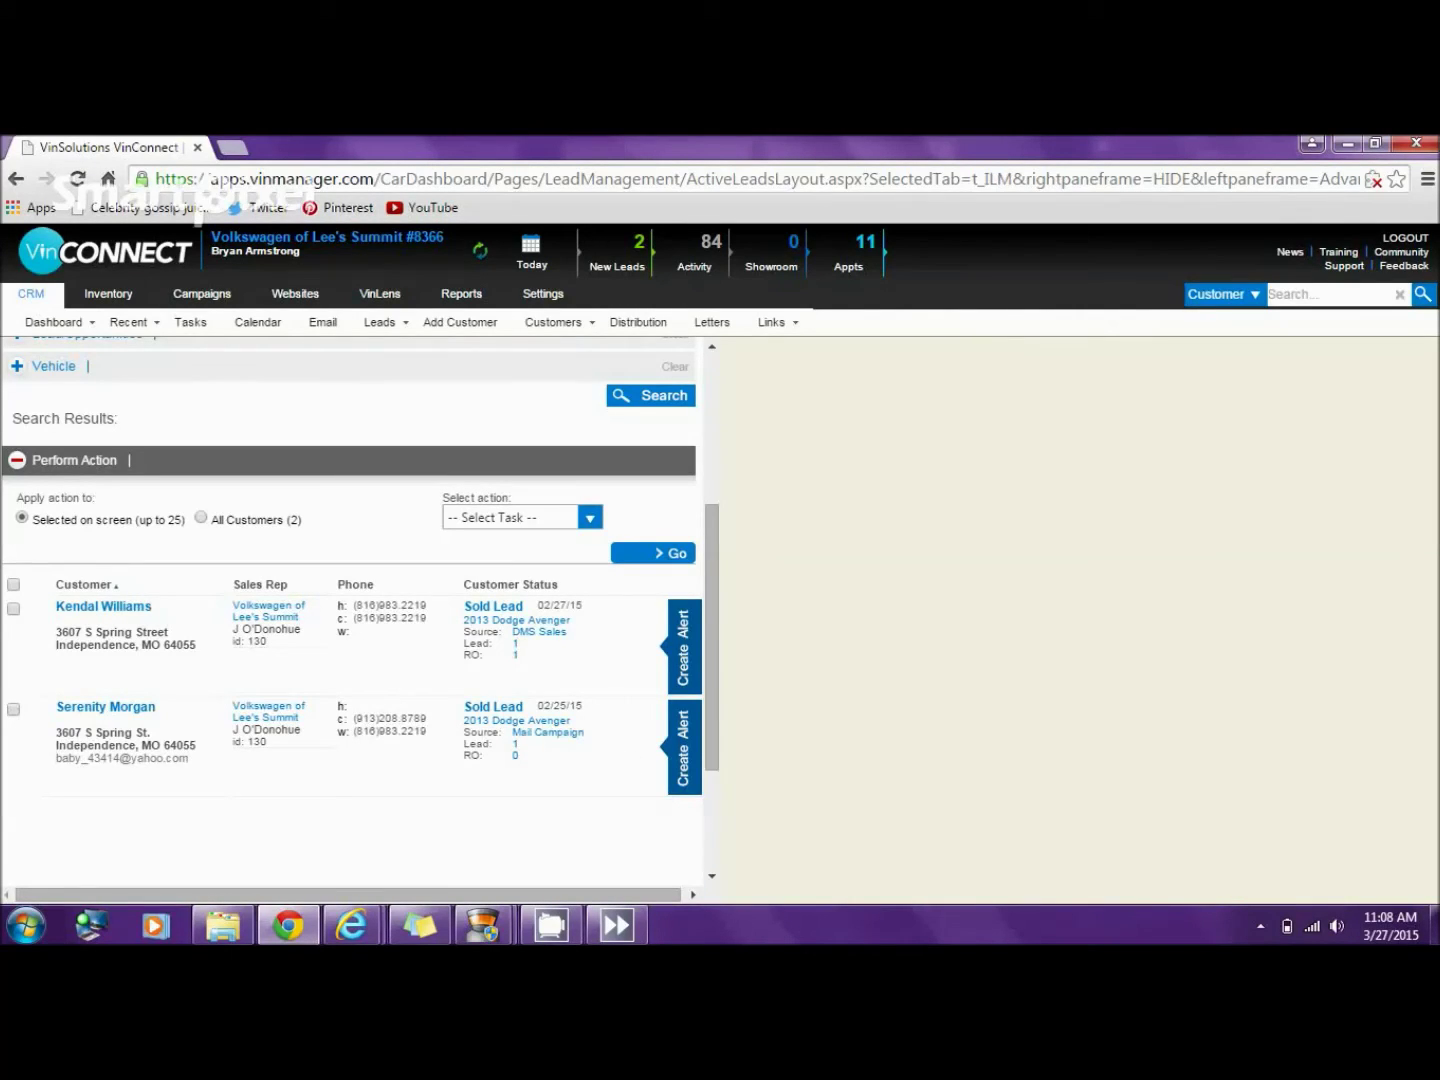
- View the DMS Sales customer's dashboard, then the Mail Campaign customer's dashboard
left_click(104, 606)
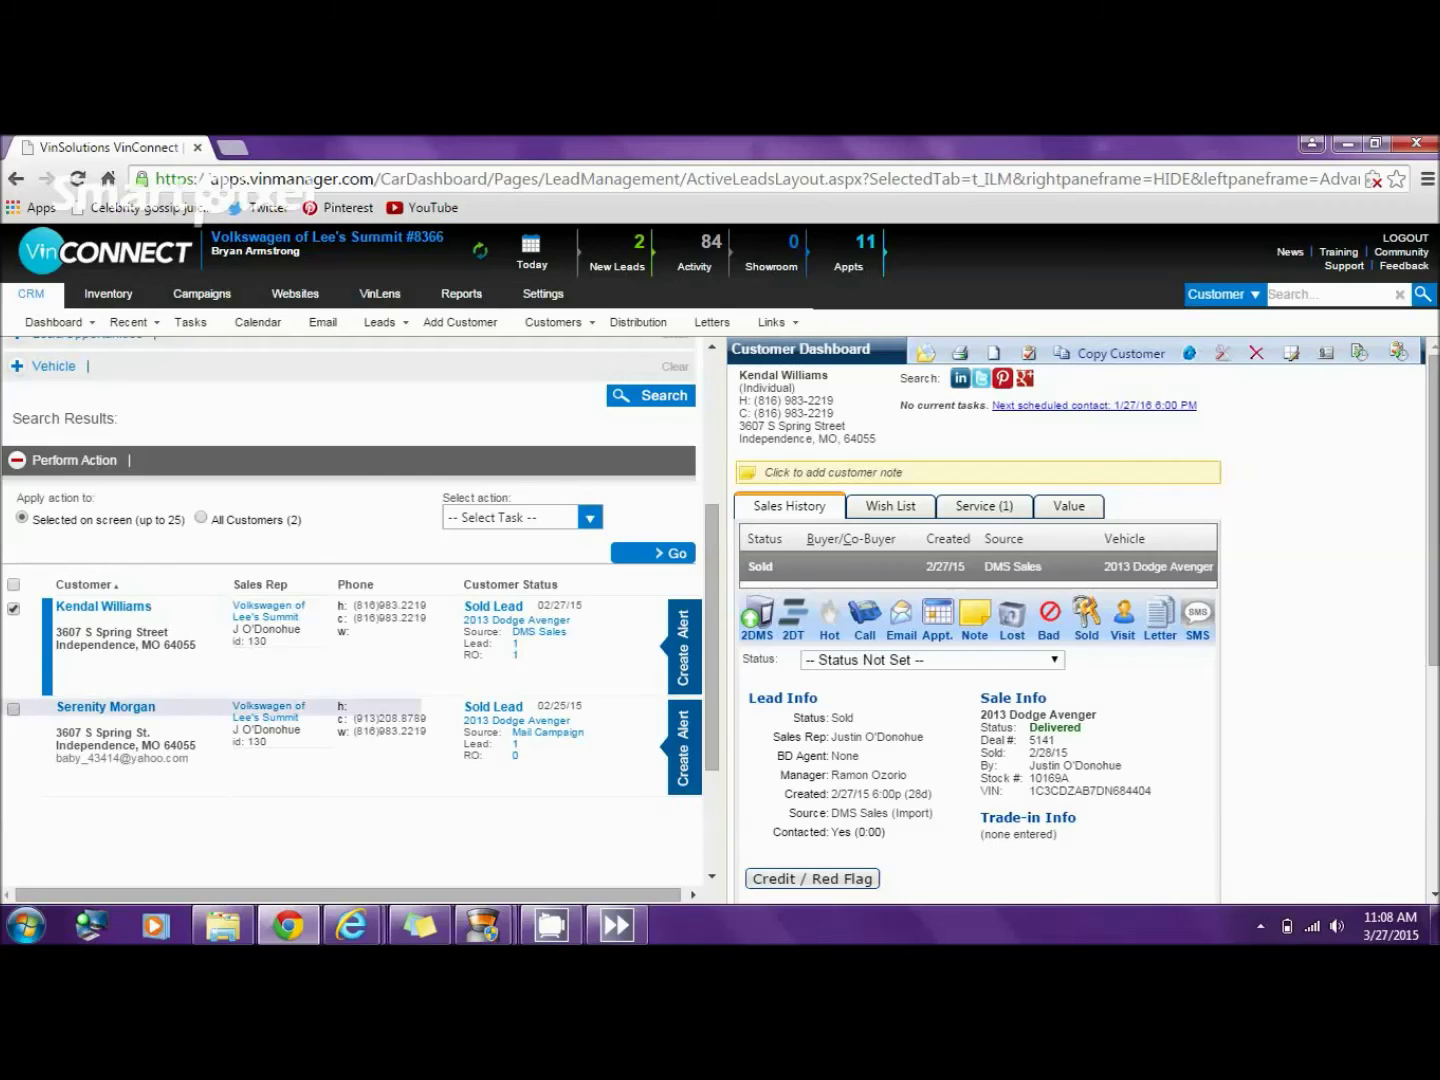
left_click(13, 708)
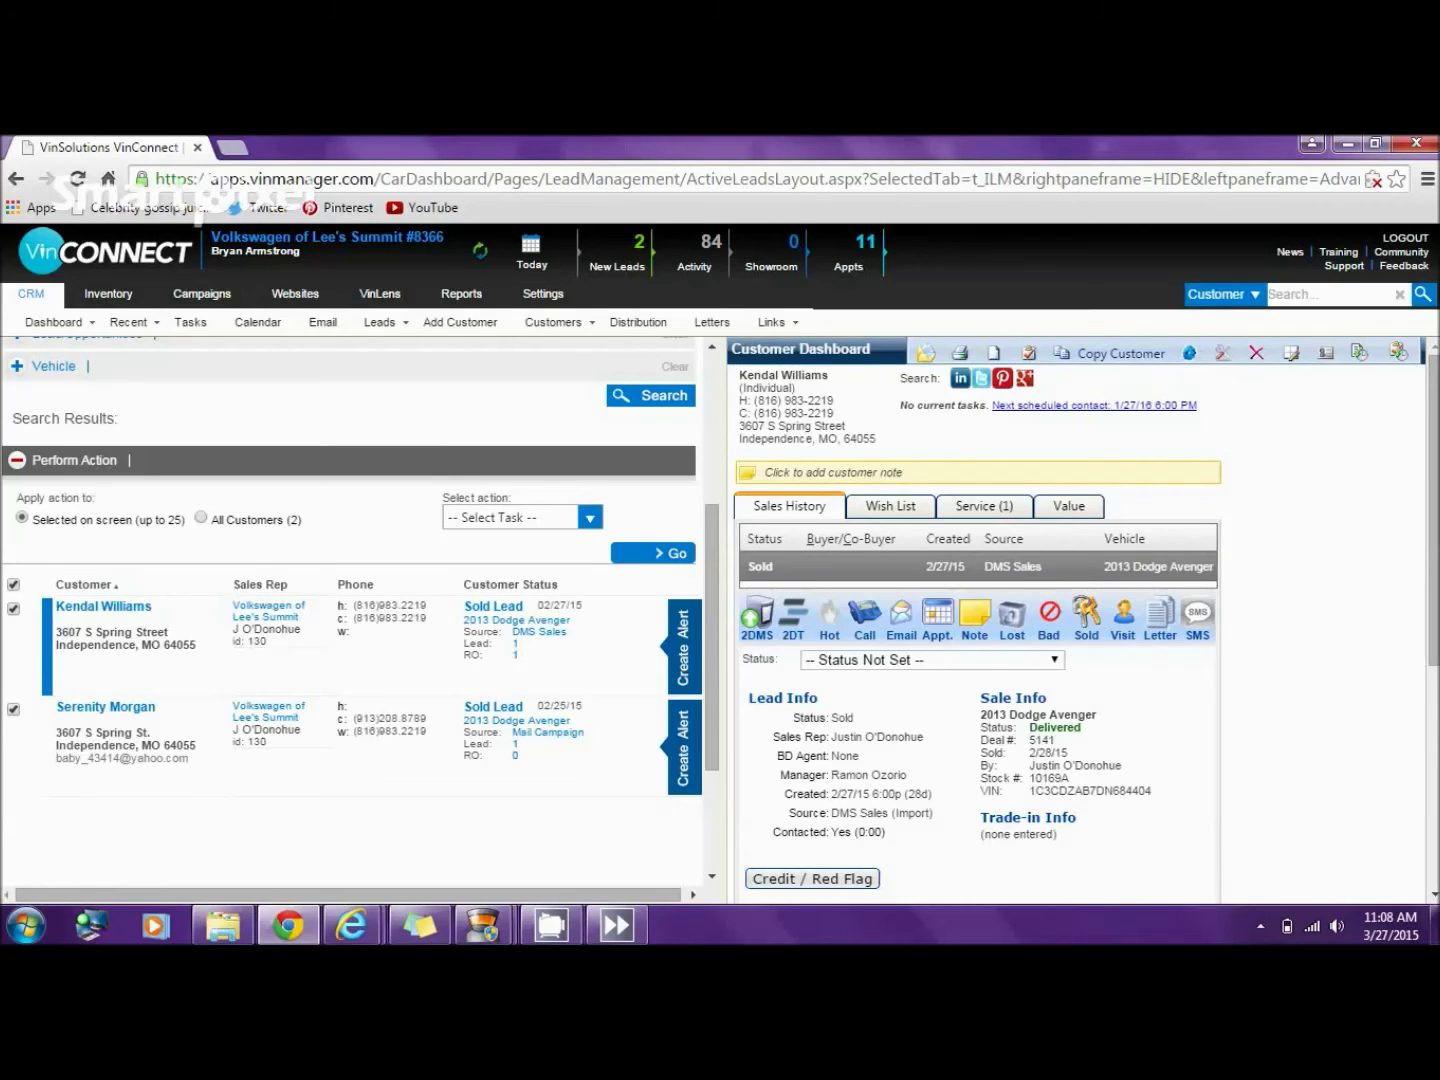
left_click(14, 607)
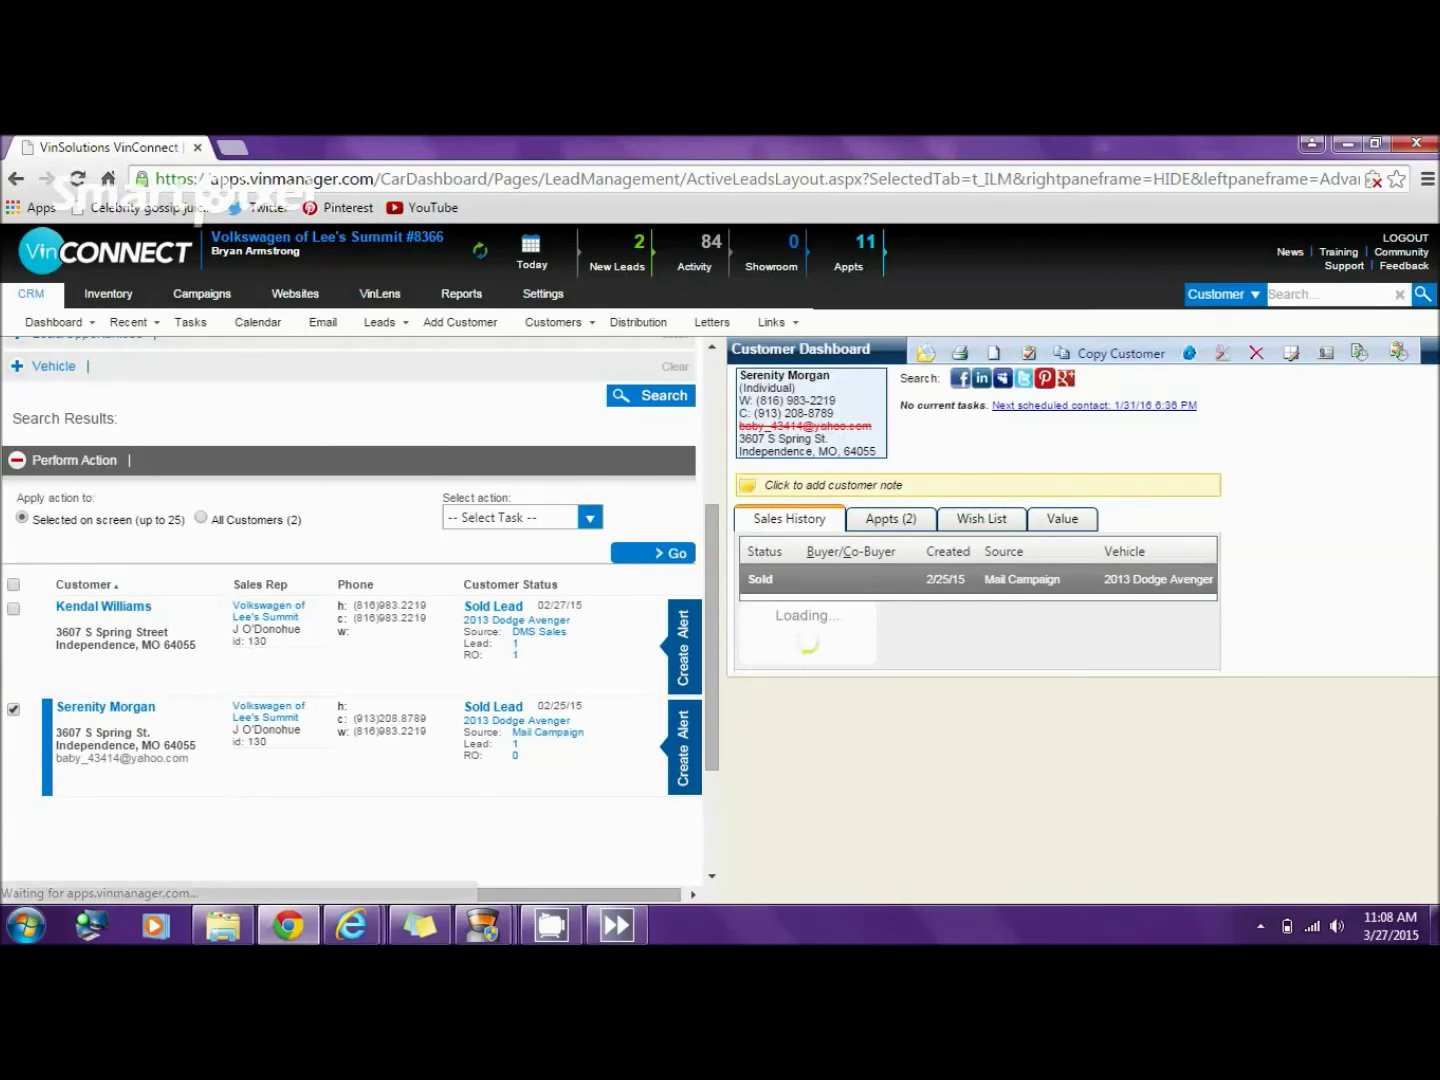
- Copy the Mail Campaign customer's cell number and go back to the DMS Sales customer
left_click_drag(834, 413, 756, 413)
left_click(756, 413)
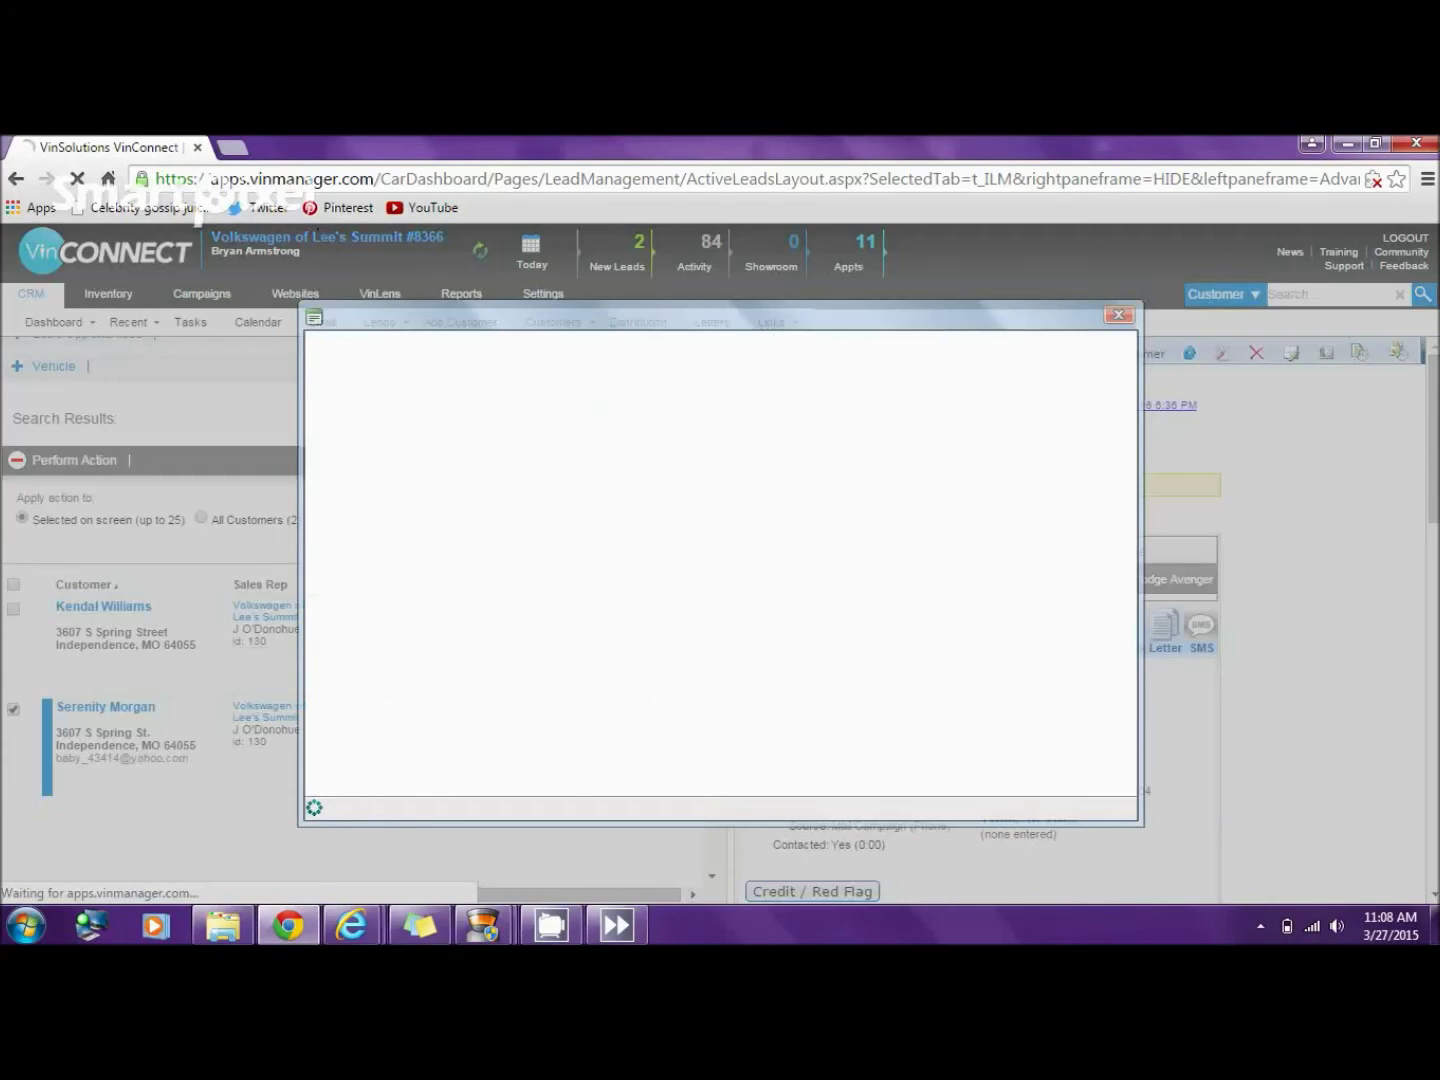
key("Escape")
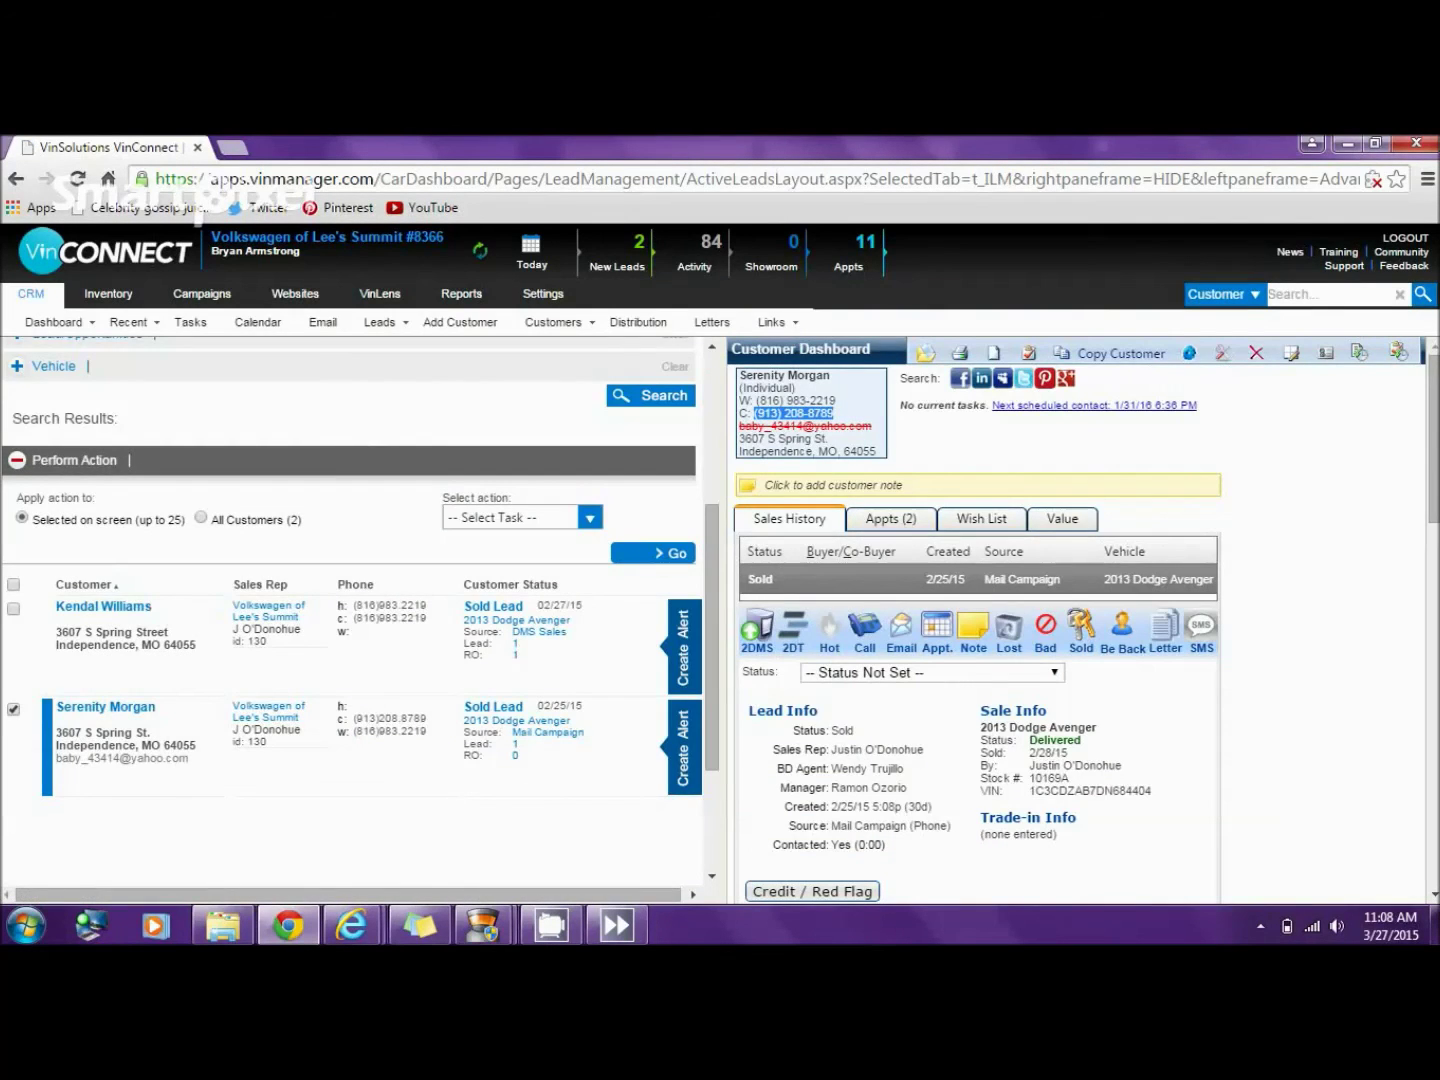
right_click(808, 413)
left_click(833, 427)
left_click(104, 607)
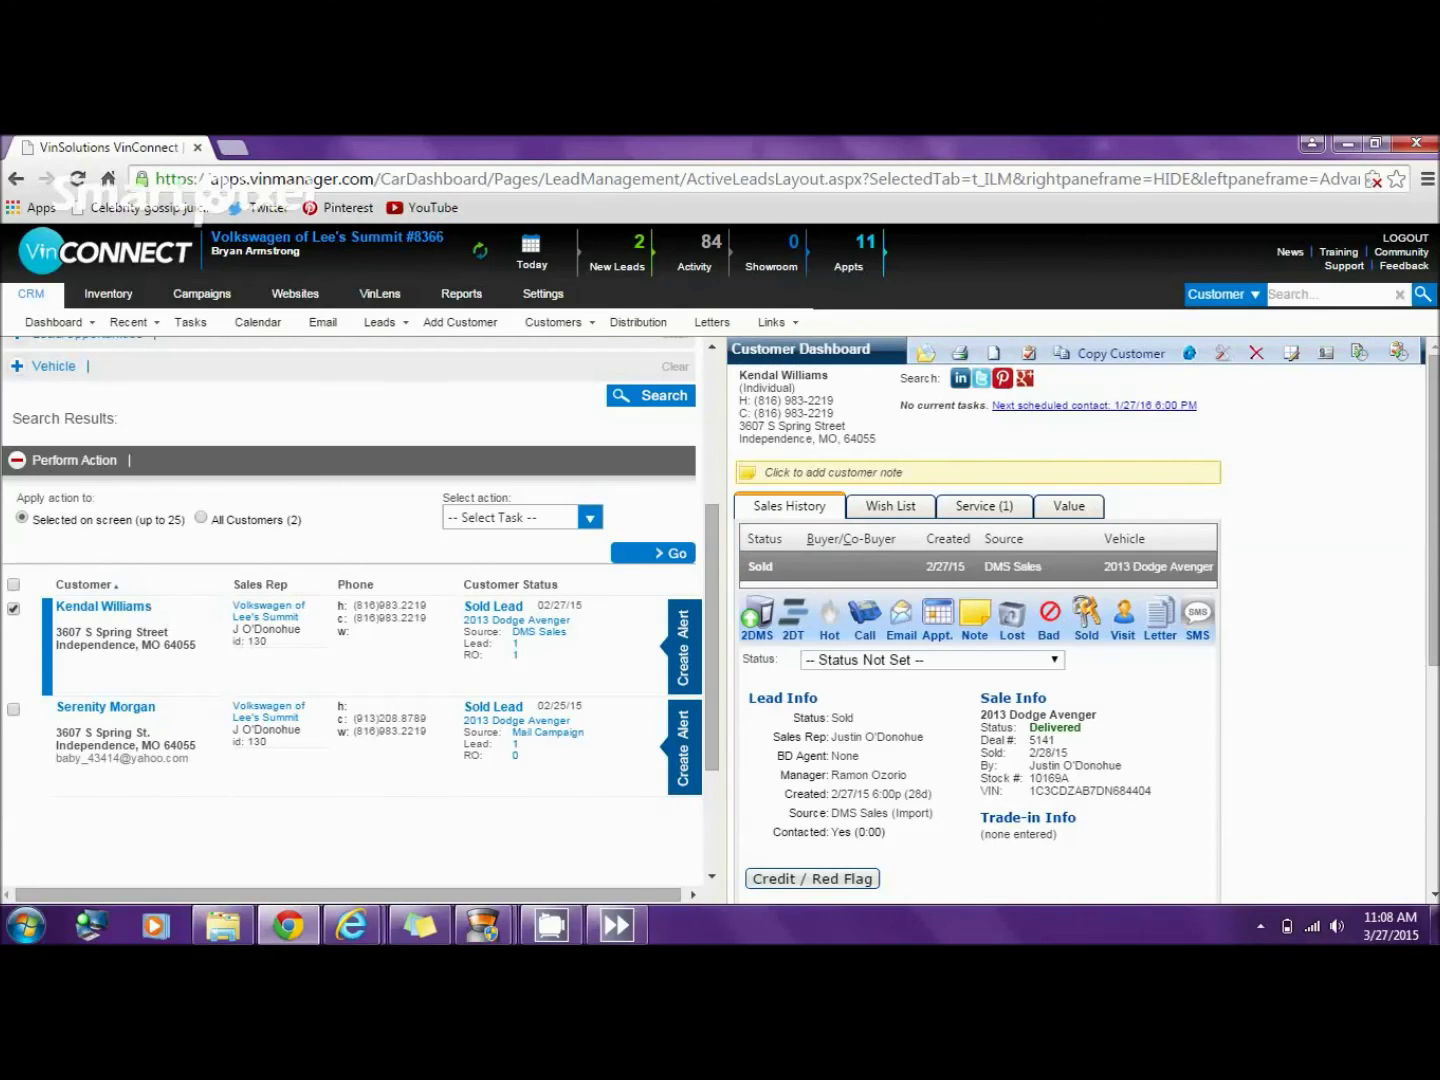
scroll(1433, 509, "down", 3)
scroll(980, 620, "down", 2)
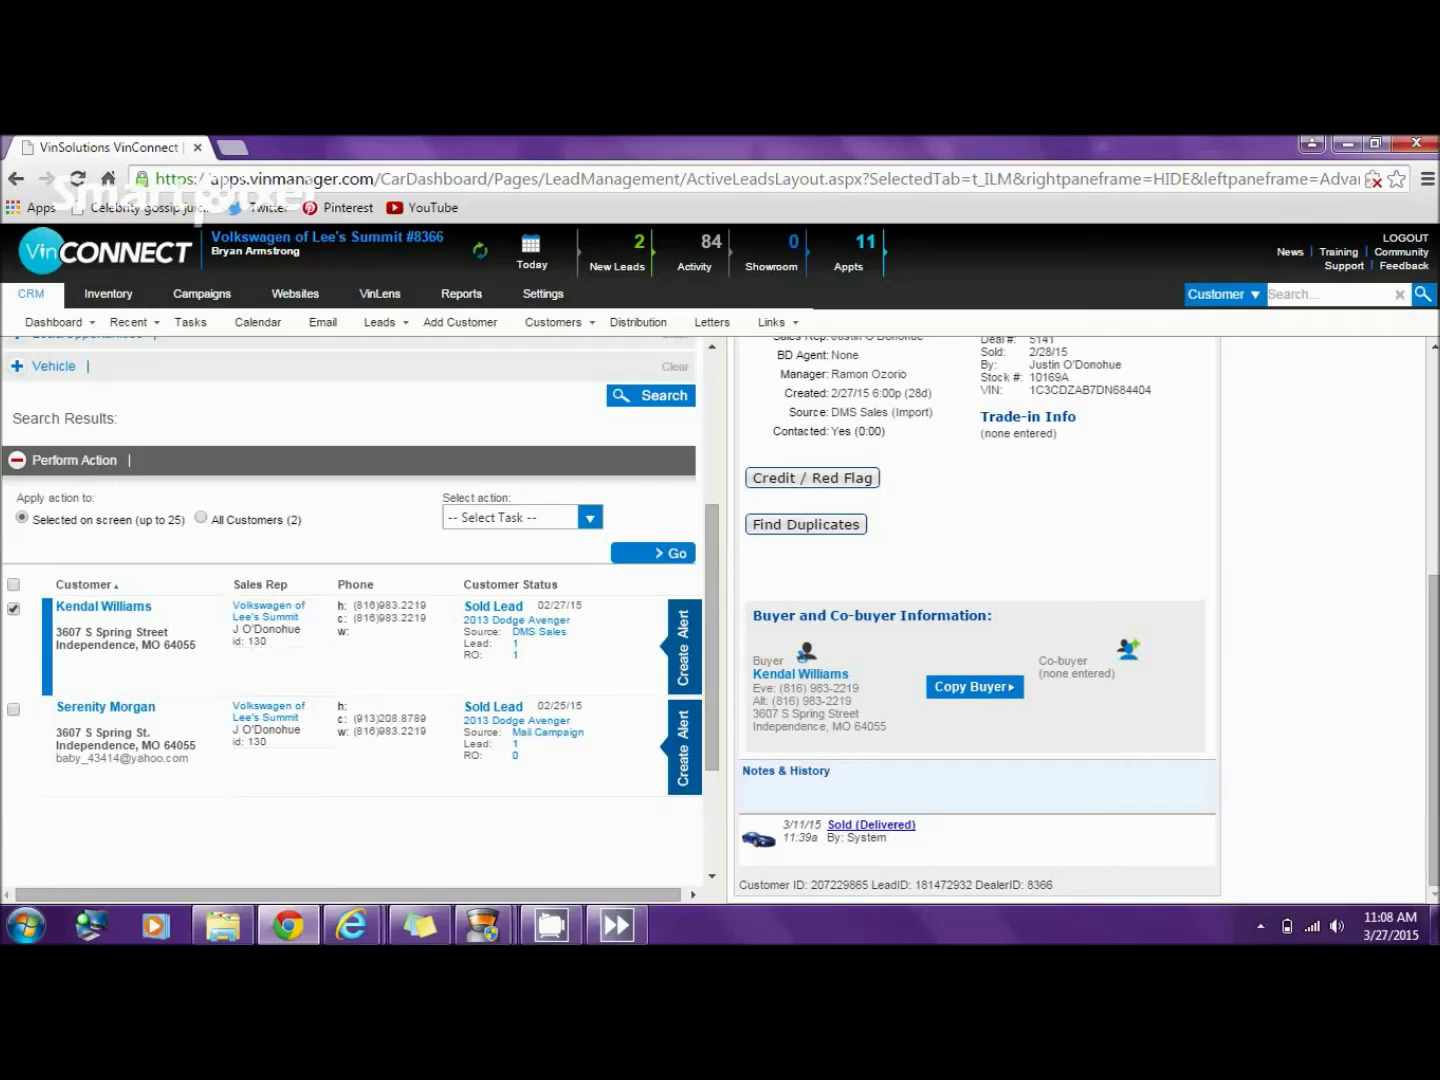
- Add the duplicate customer as co-buyer using their name and the pasted cell number
left_click(1130, 651)
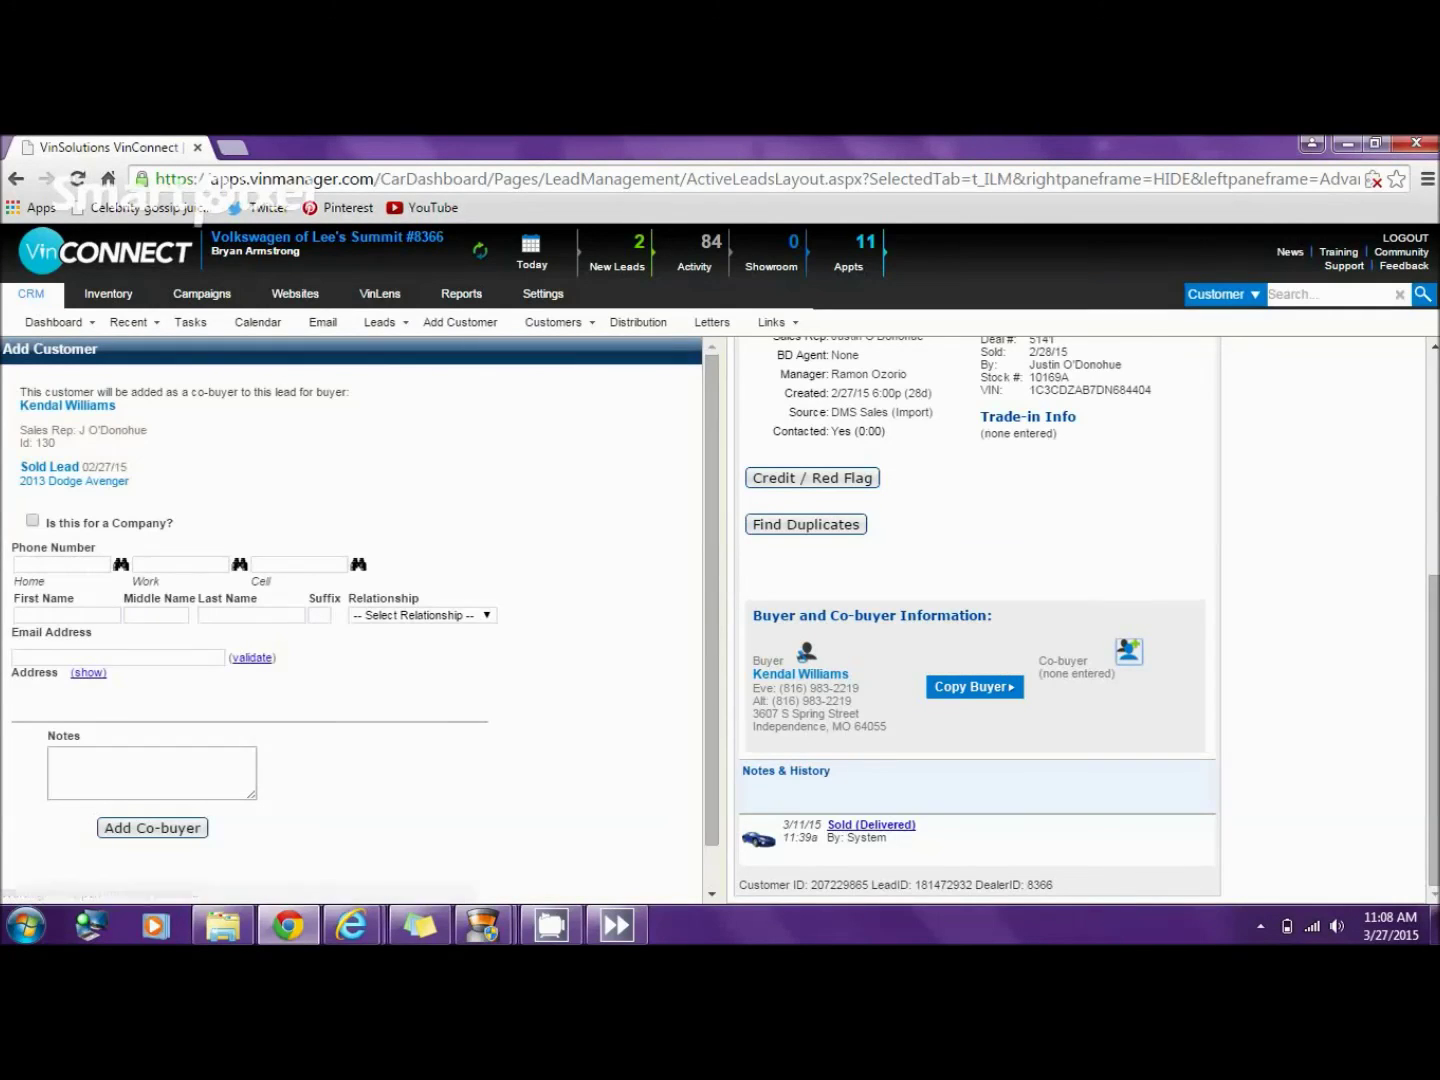
left_click(60, 615)
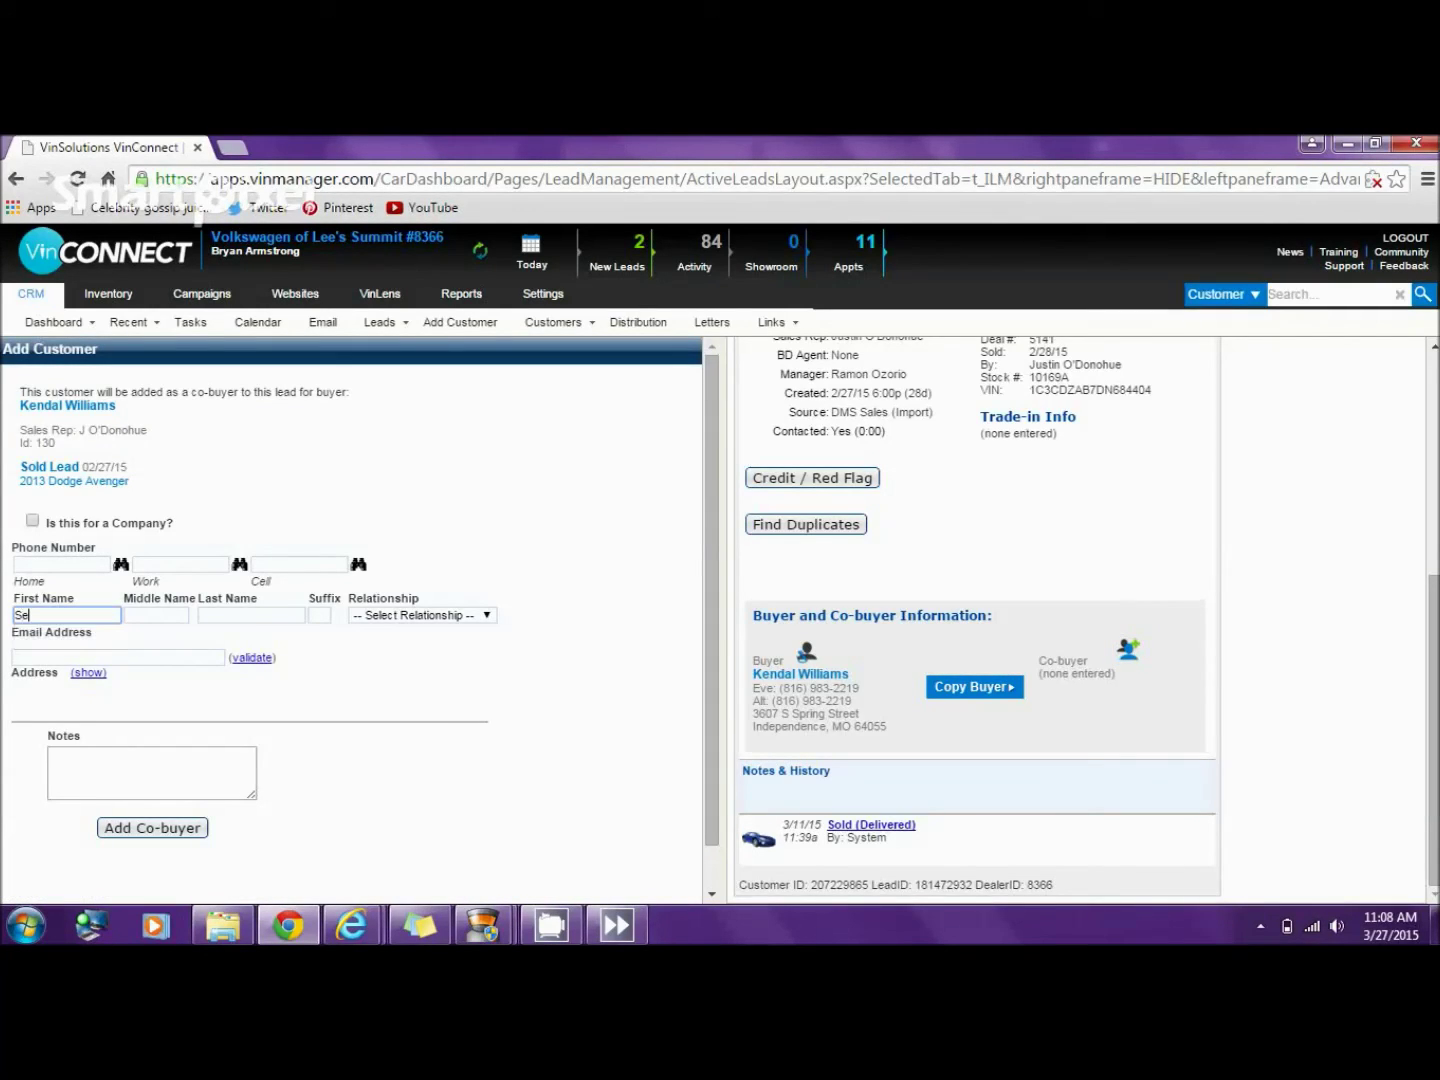
key("Tab")
key("Tab")
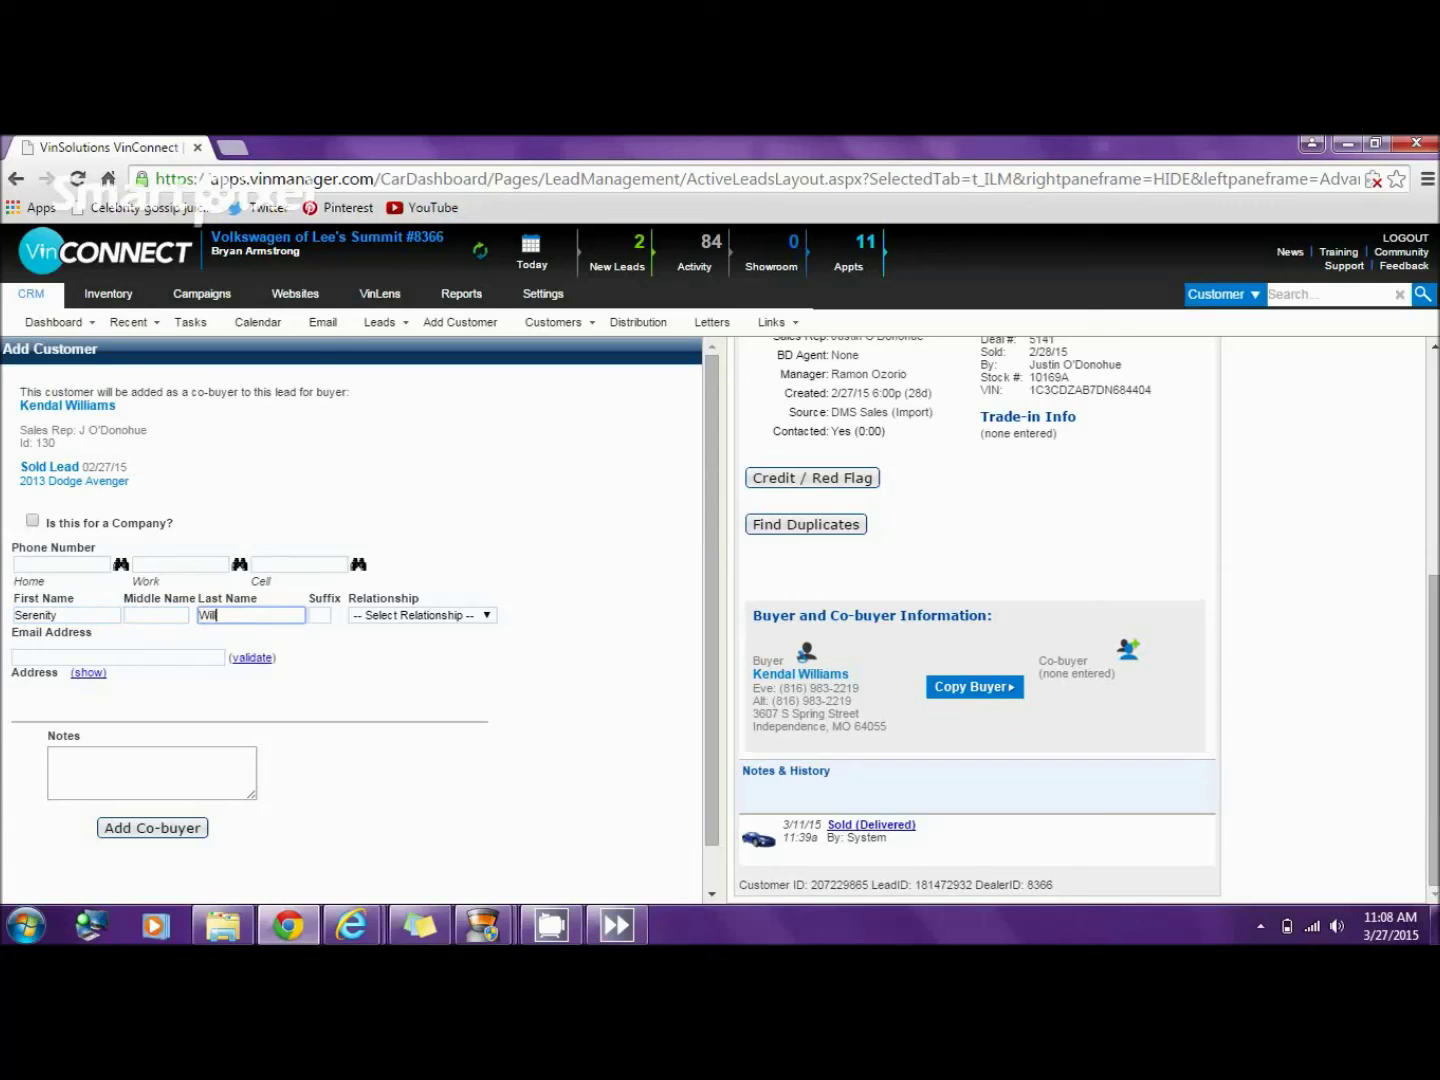
right_click(277, 563)
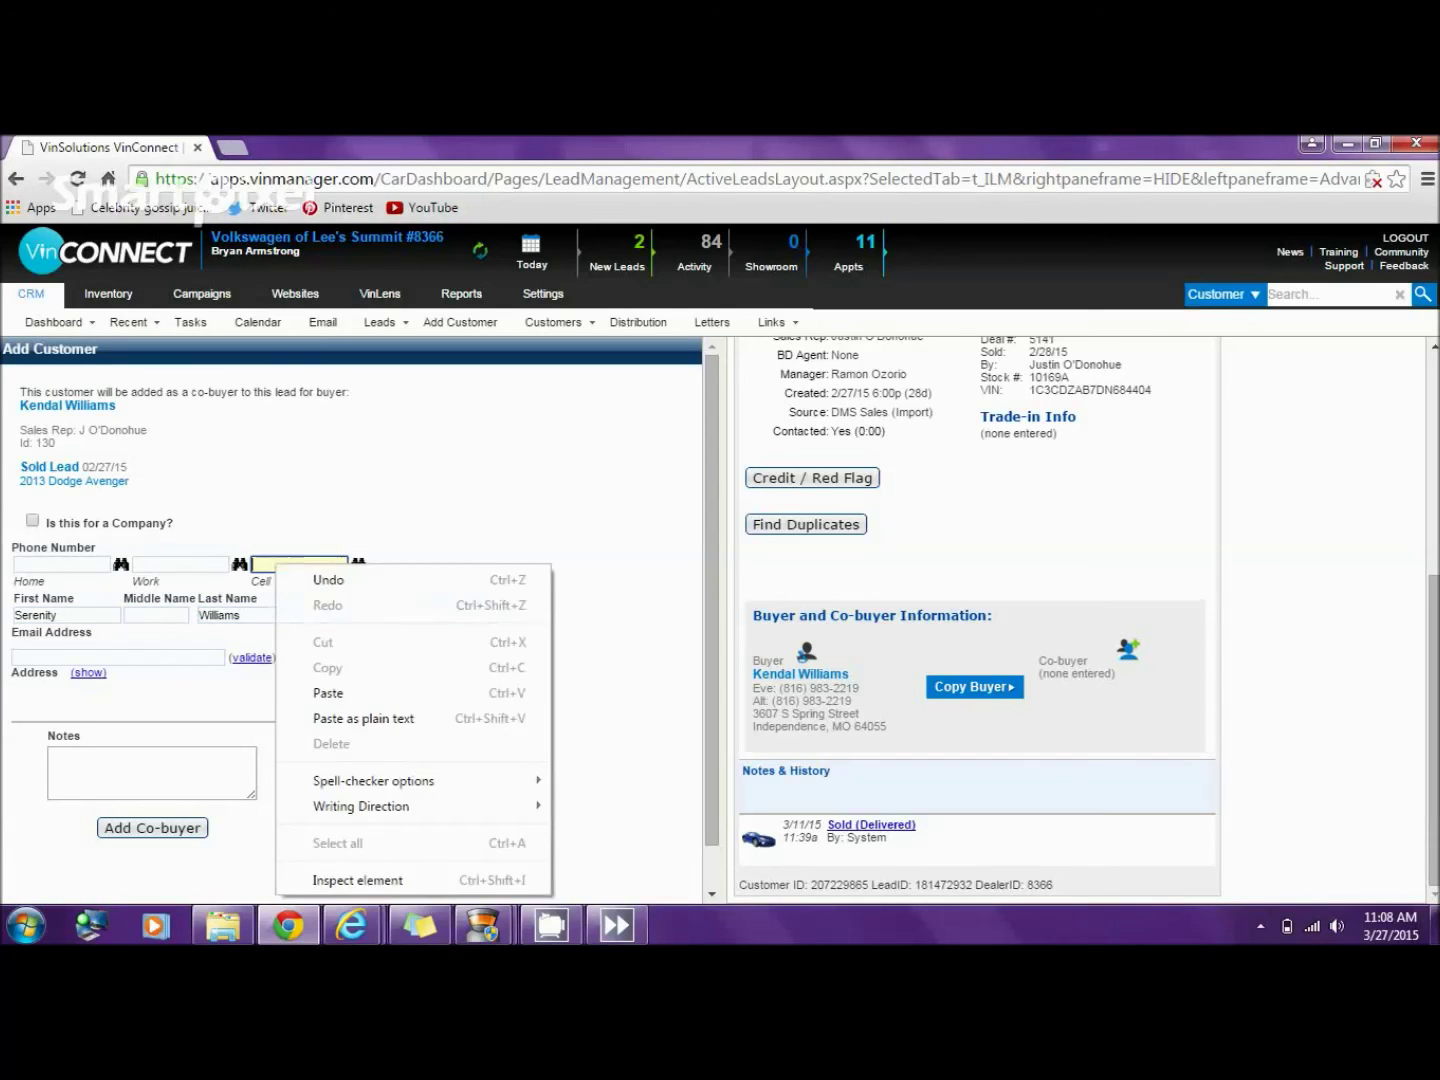
left_click(328, 693)
left_click(358, 564)
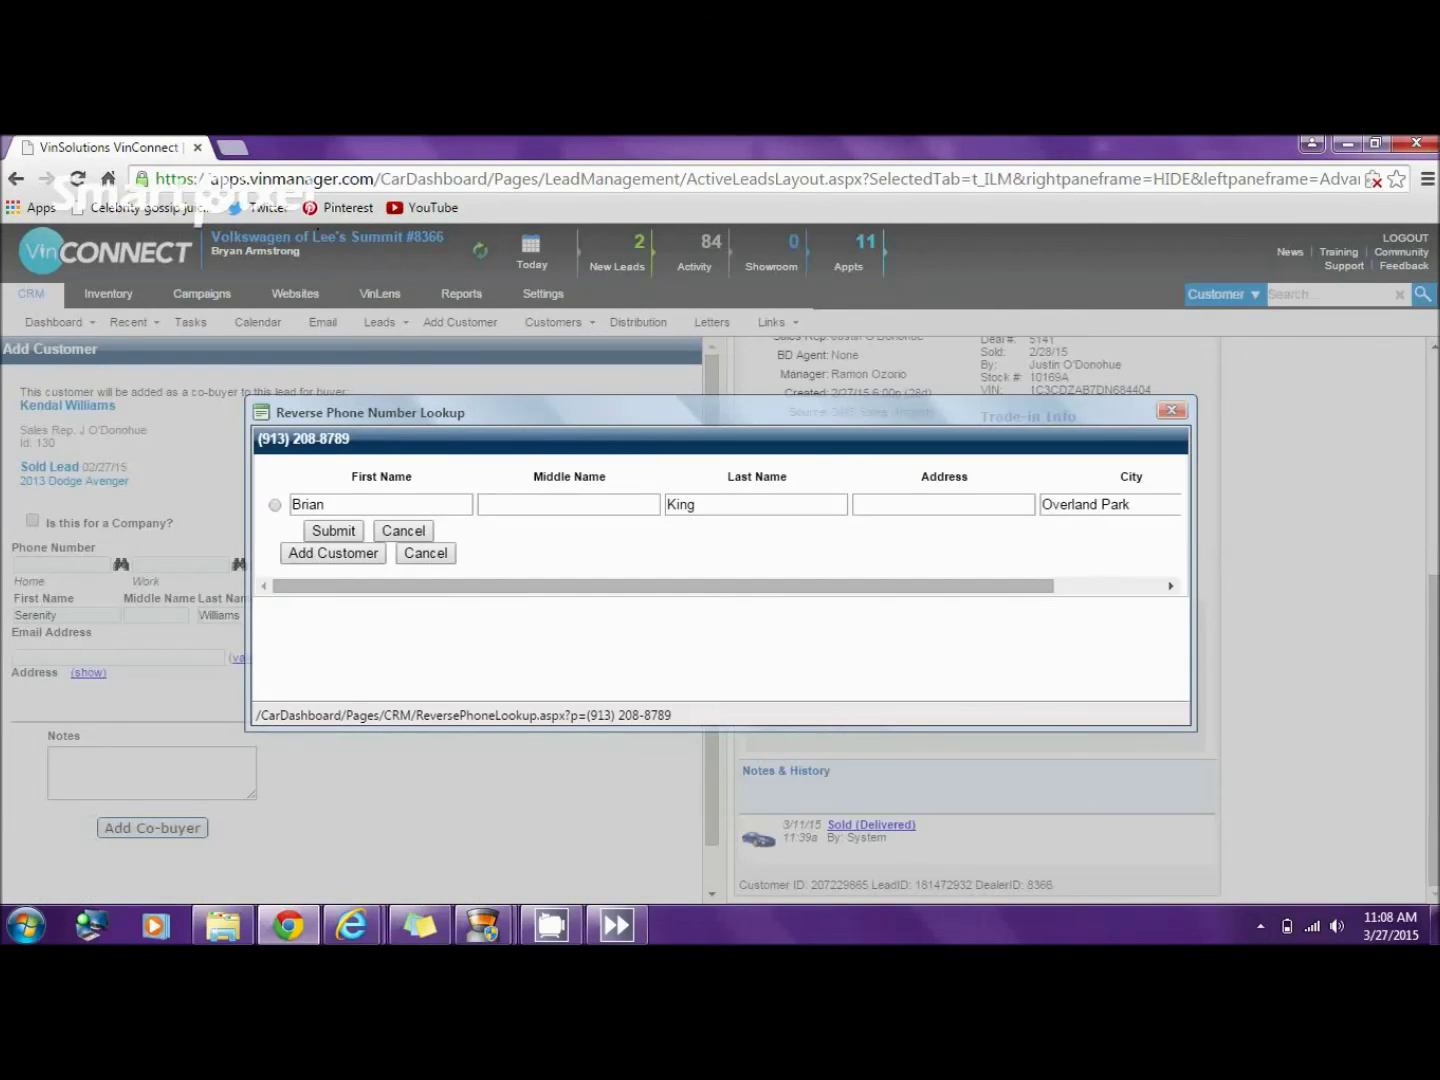
key("Escape")
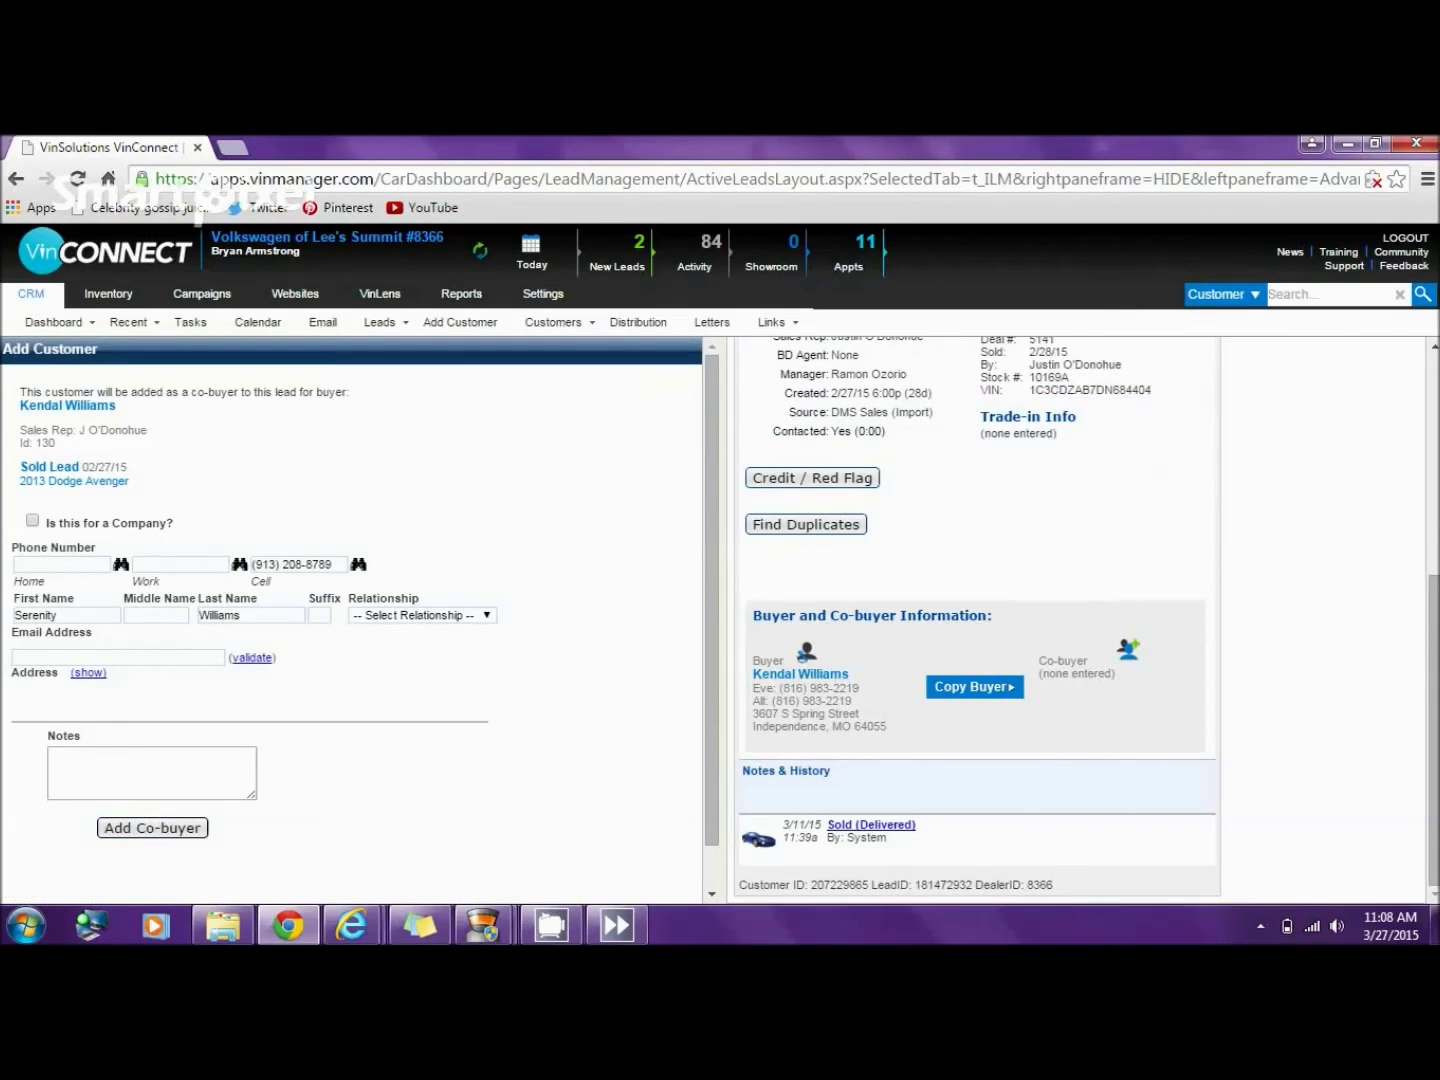
left_click(152, 828)
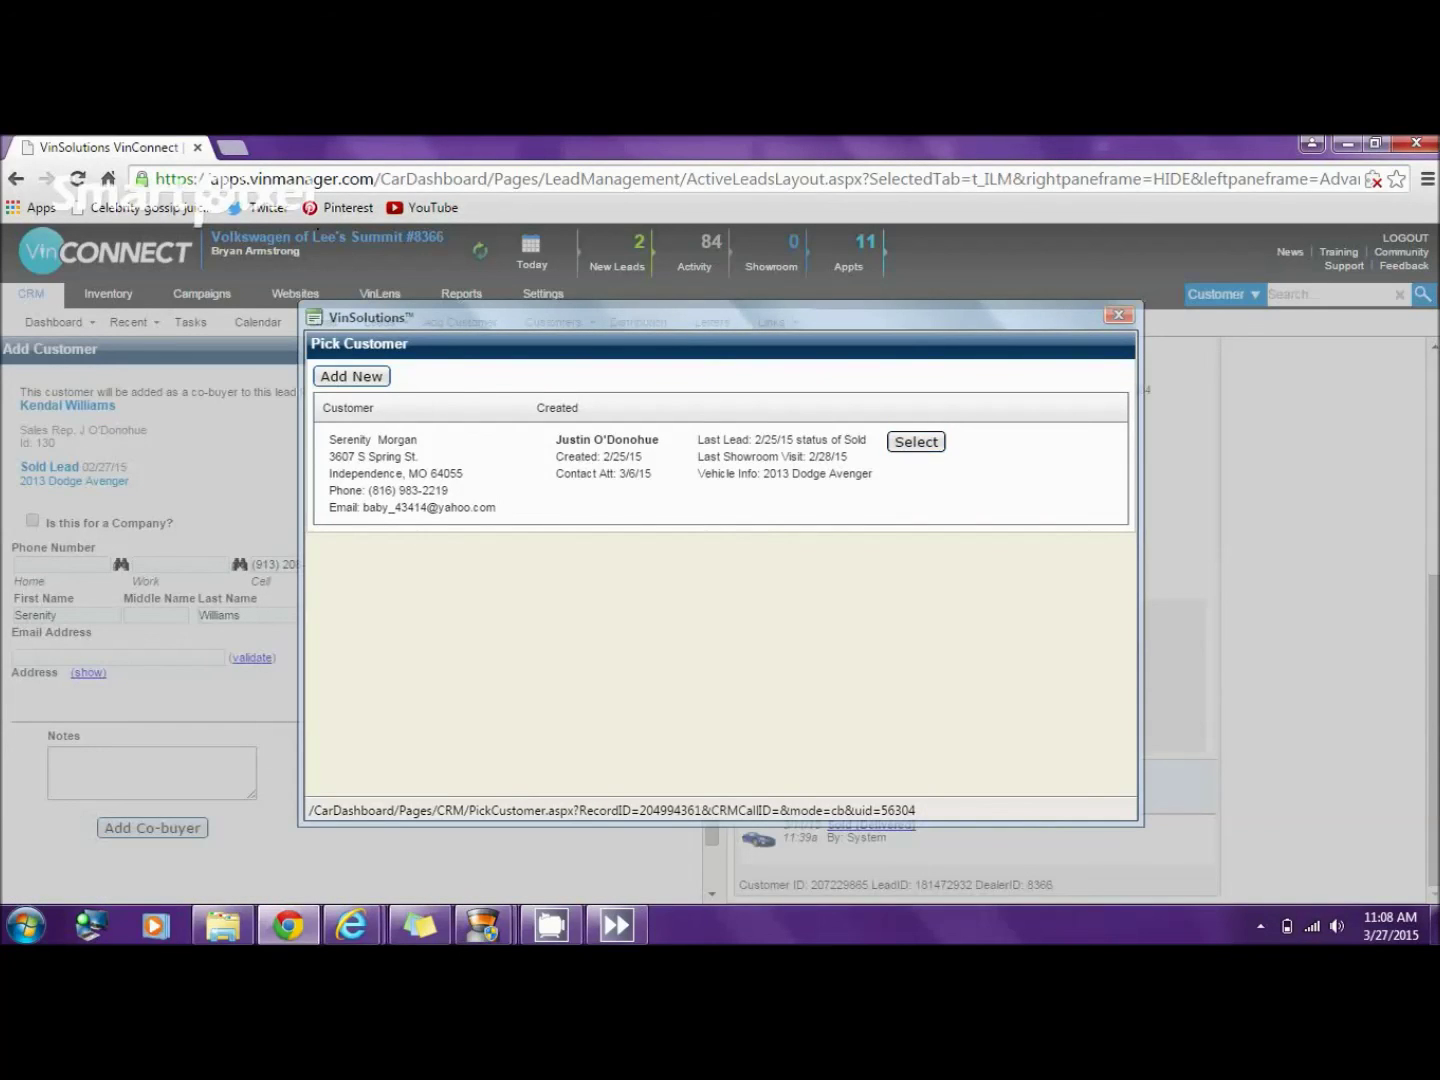
left_click(916, 441)
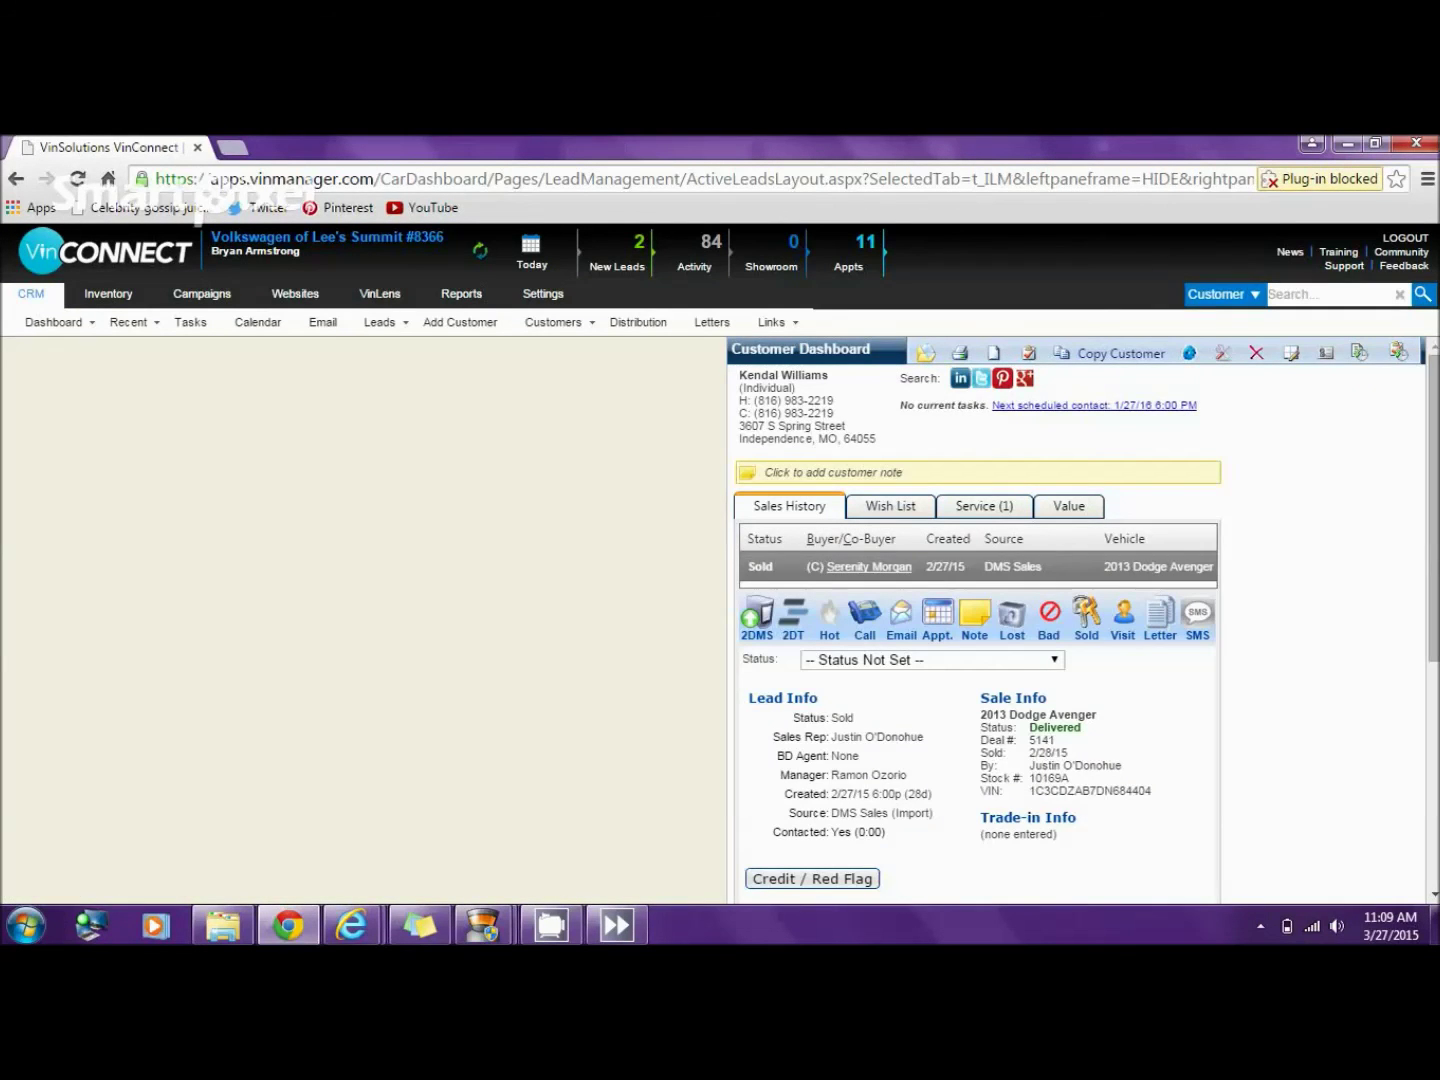
- Unwind the co-buyer's 2/25/15 Mail Campaign sale, then select the 2/27/15 DMS Sales lead
left_click(868, 567)
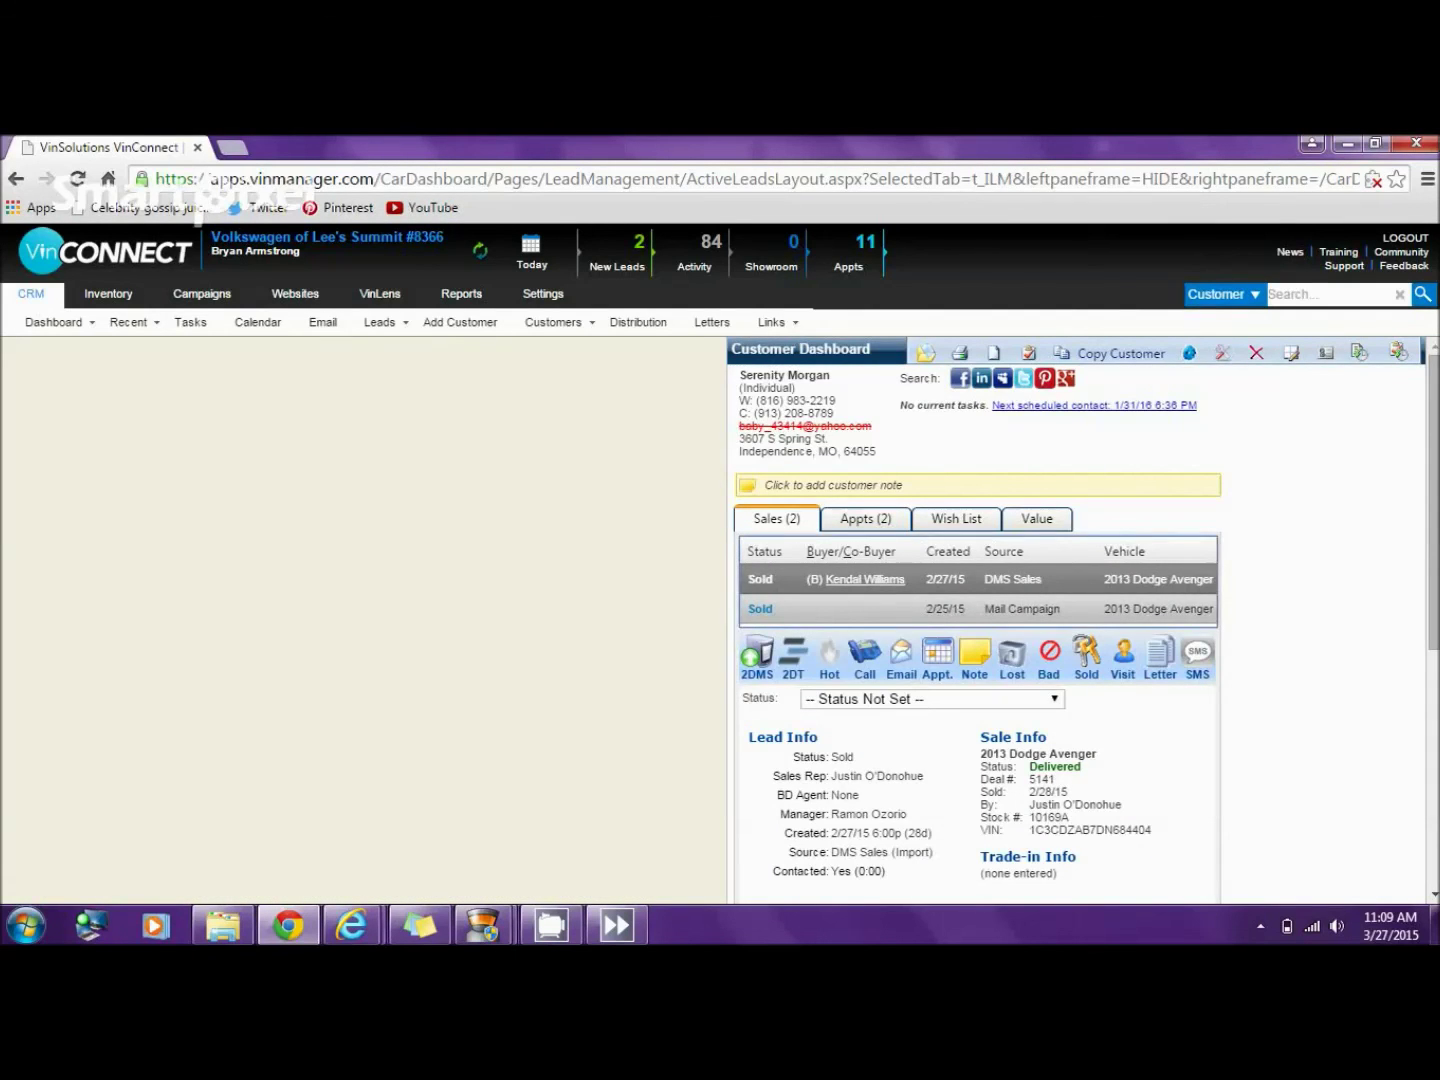
left_click(1000, 608)
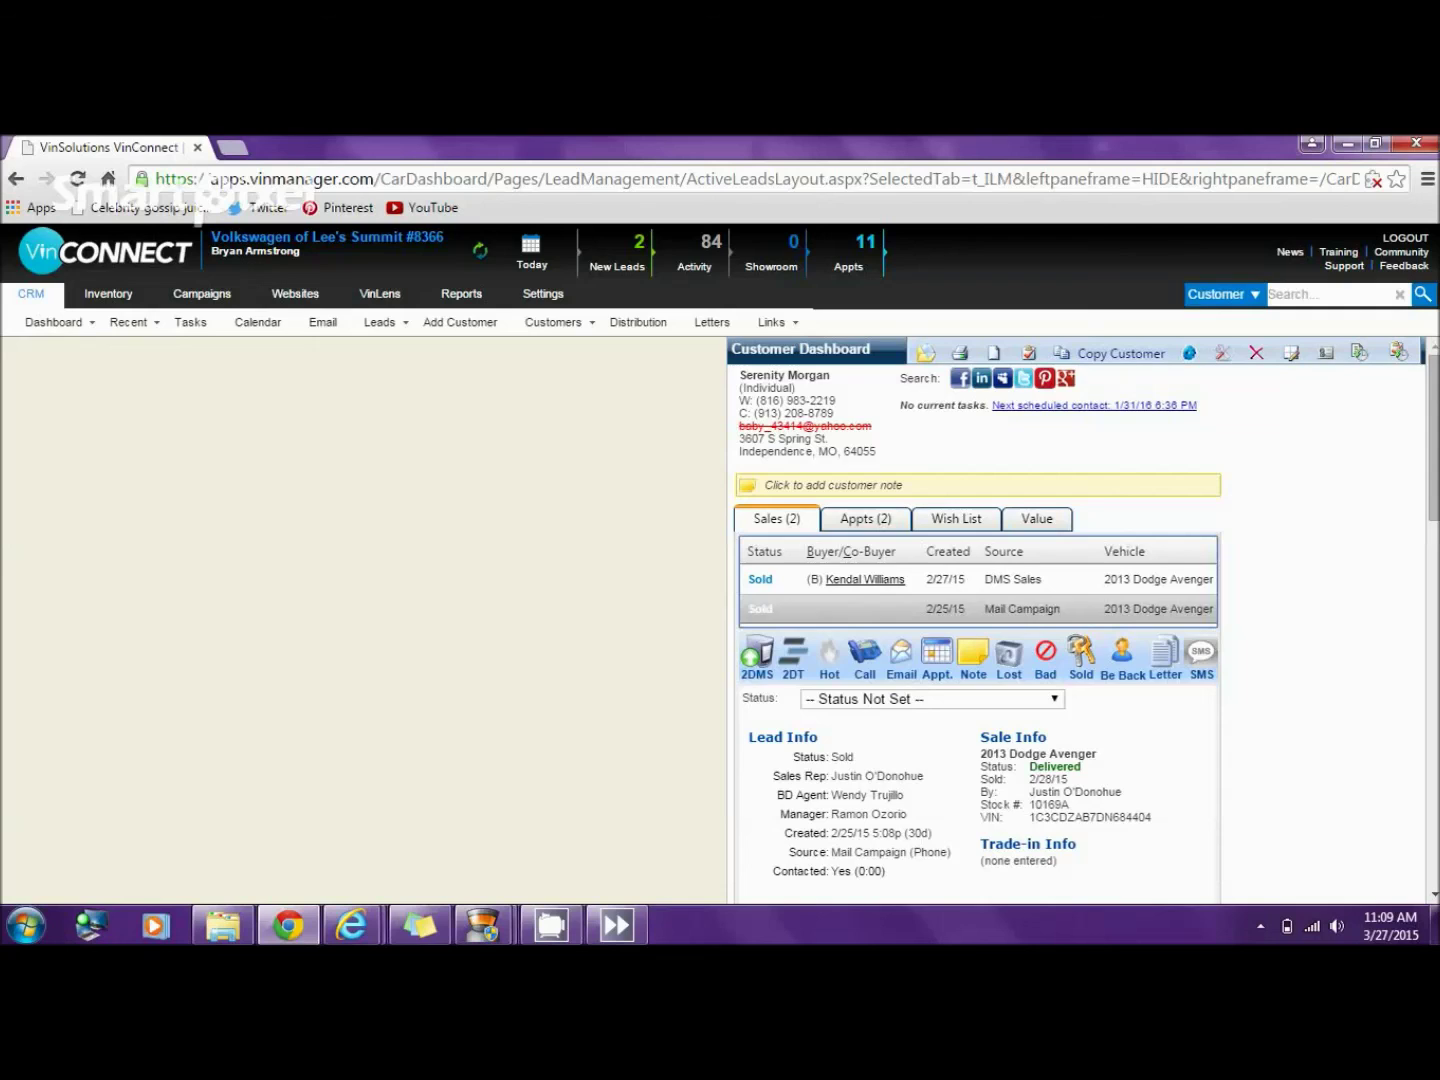
left_click(1049, 770)
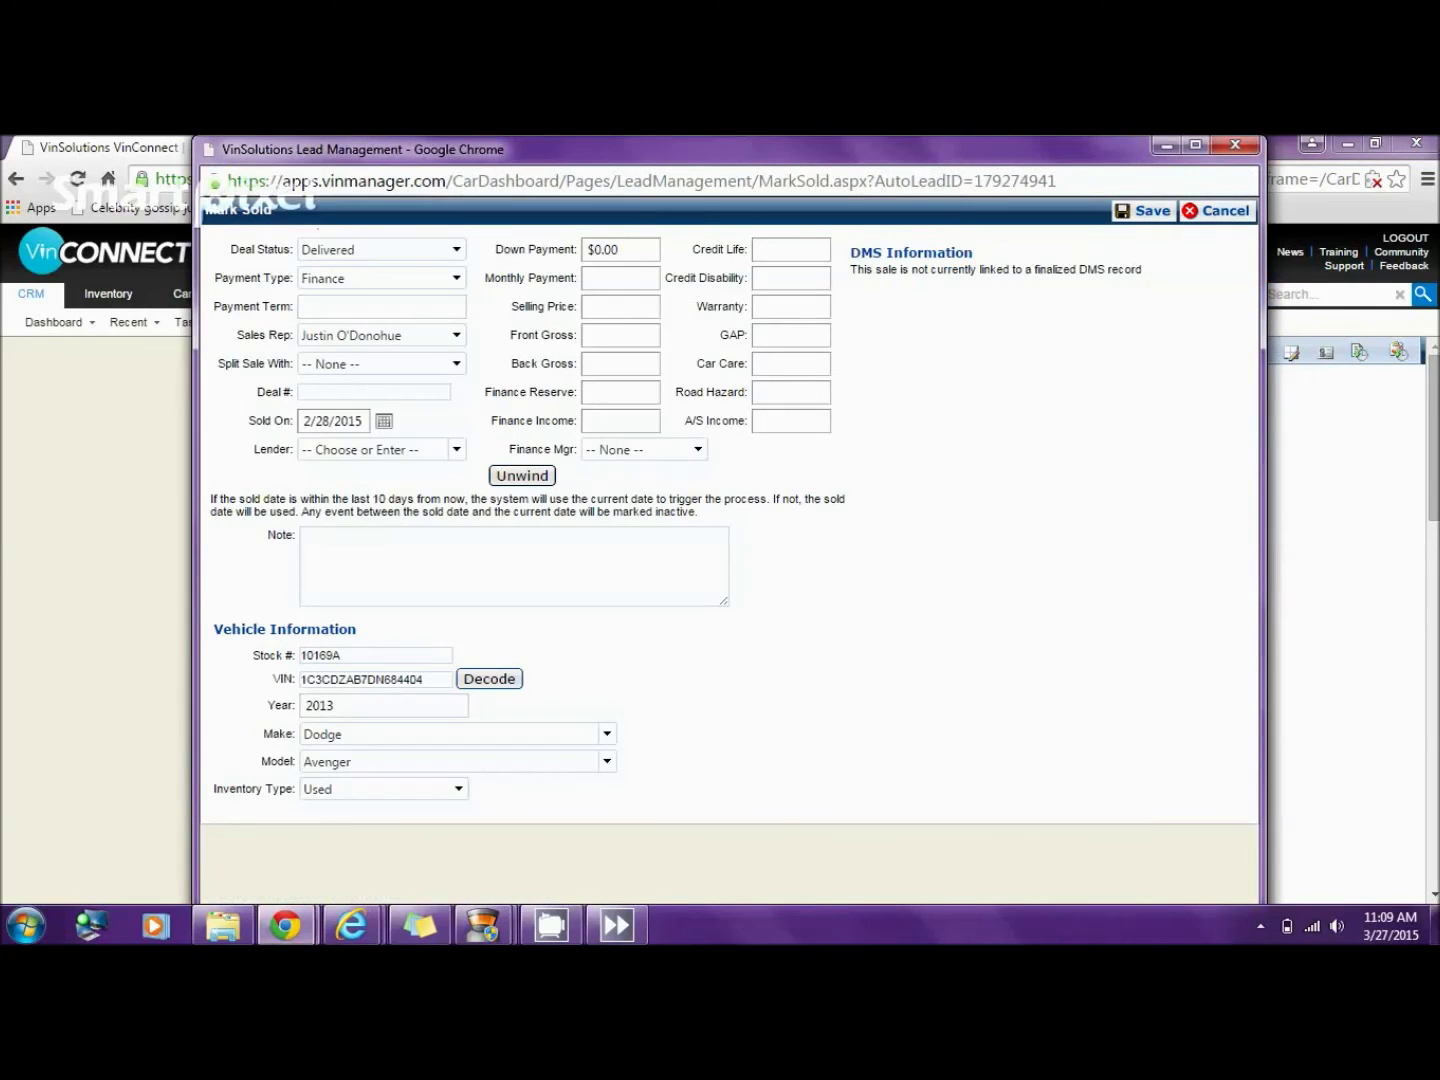
left_click(522, 474)
left_click(771, 309)
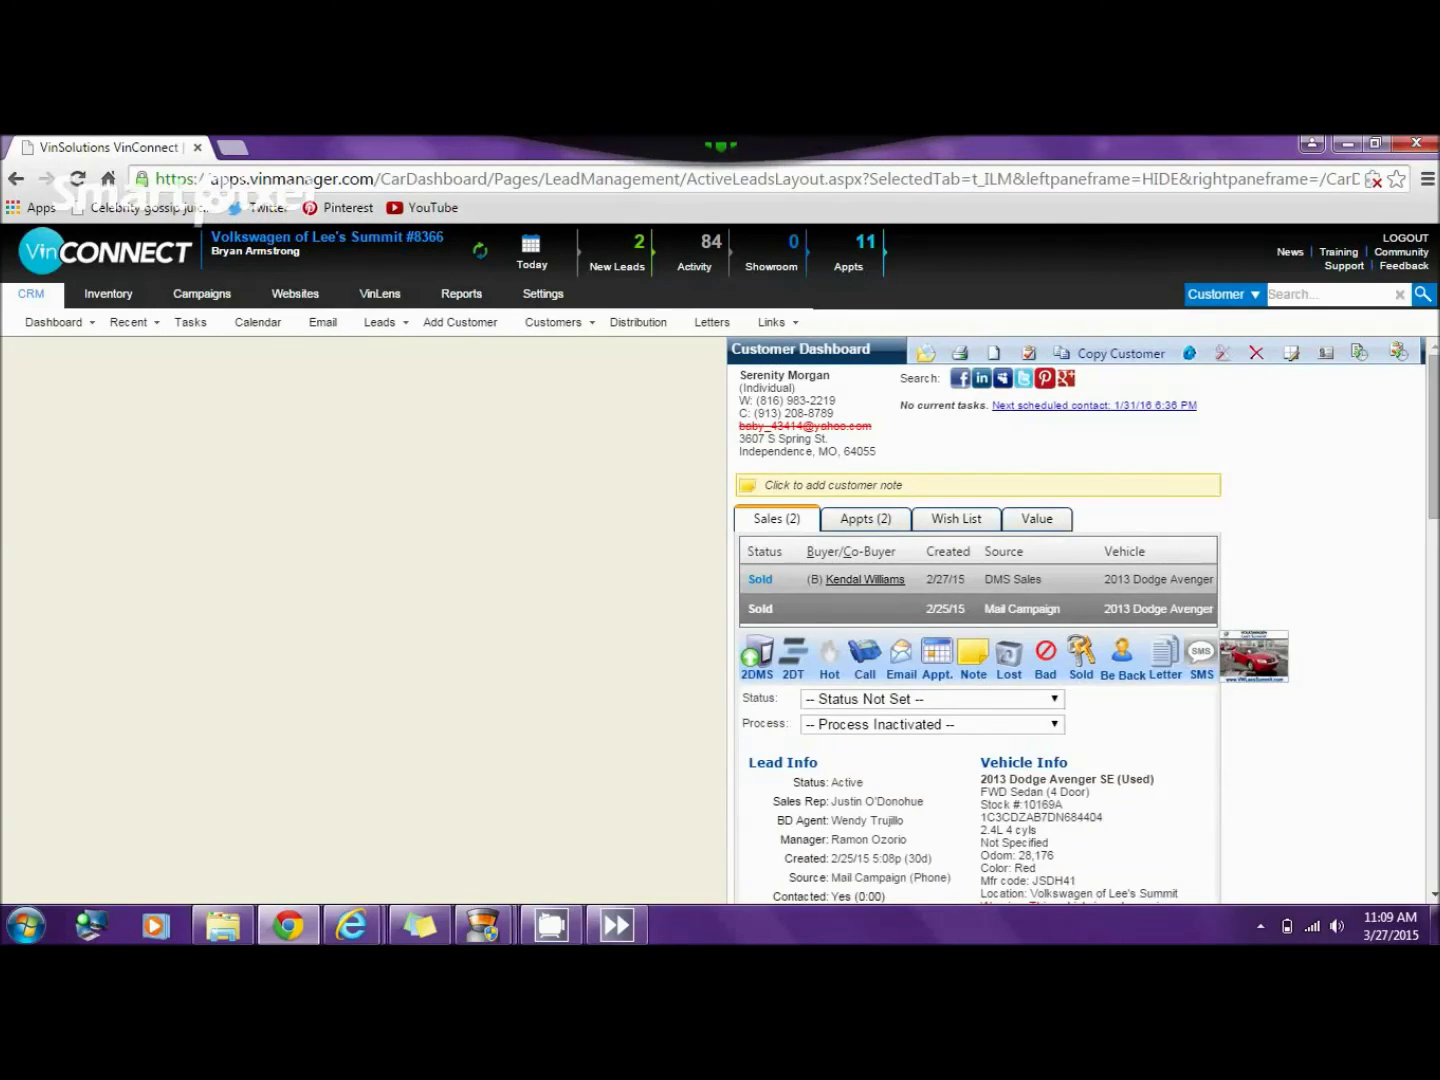
left_click(1001, 579)
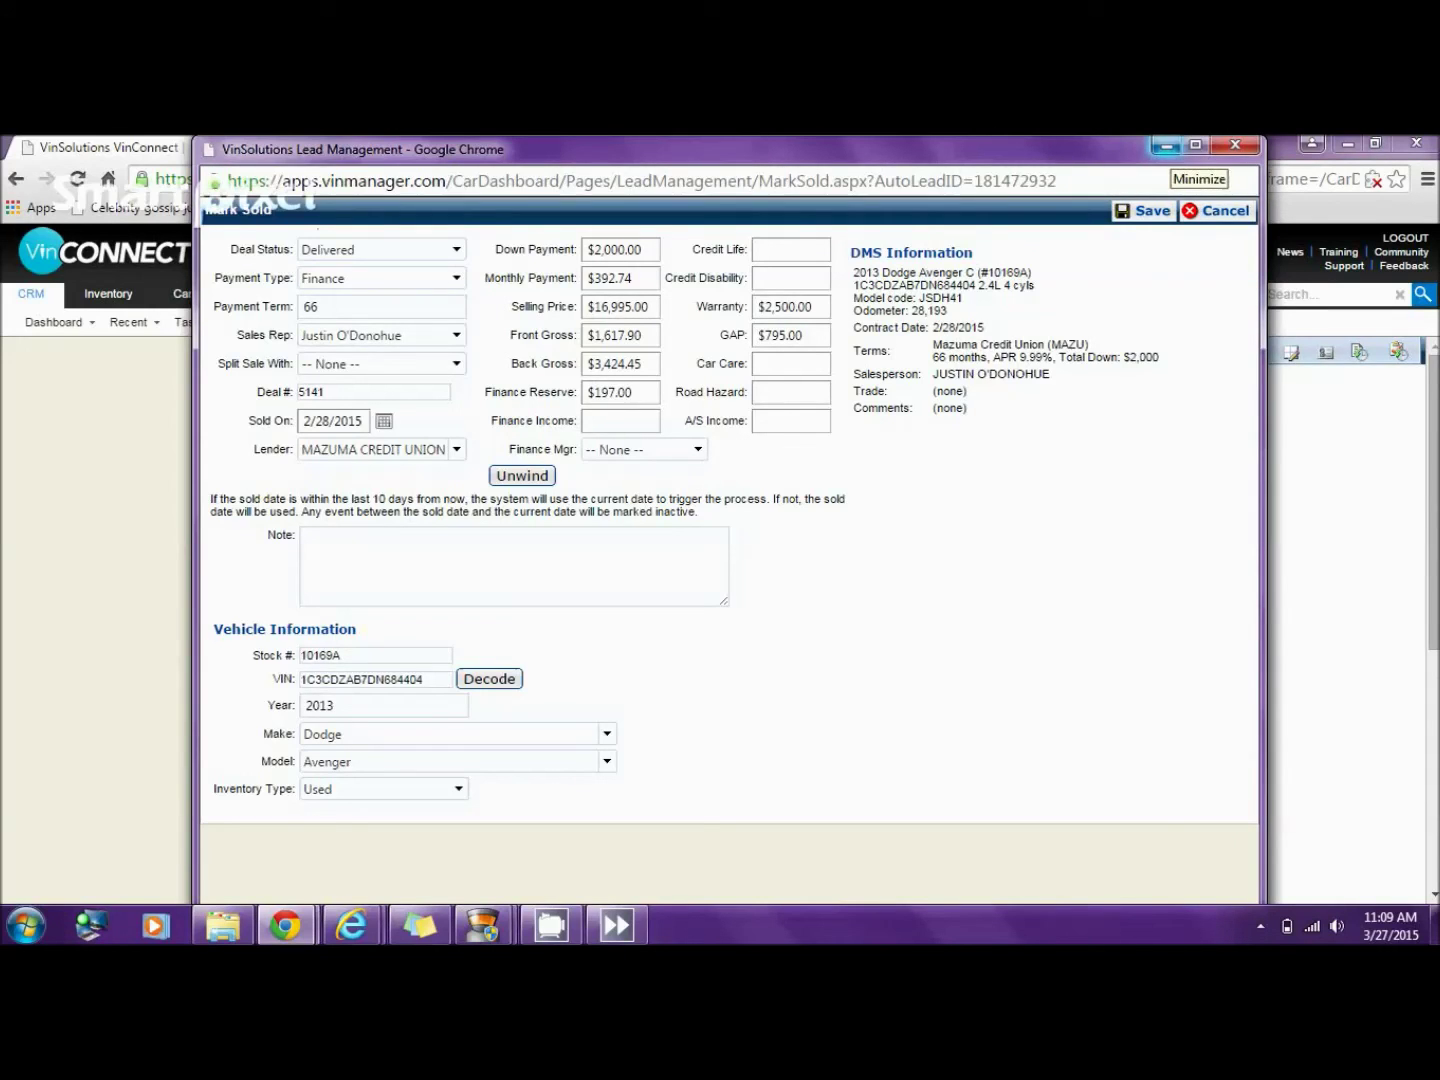
left_click(1165, 146)
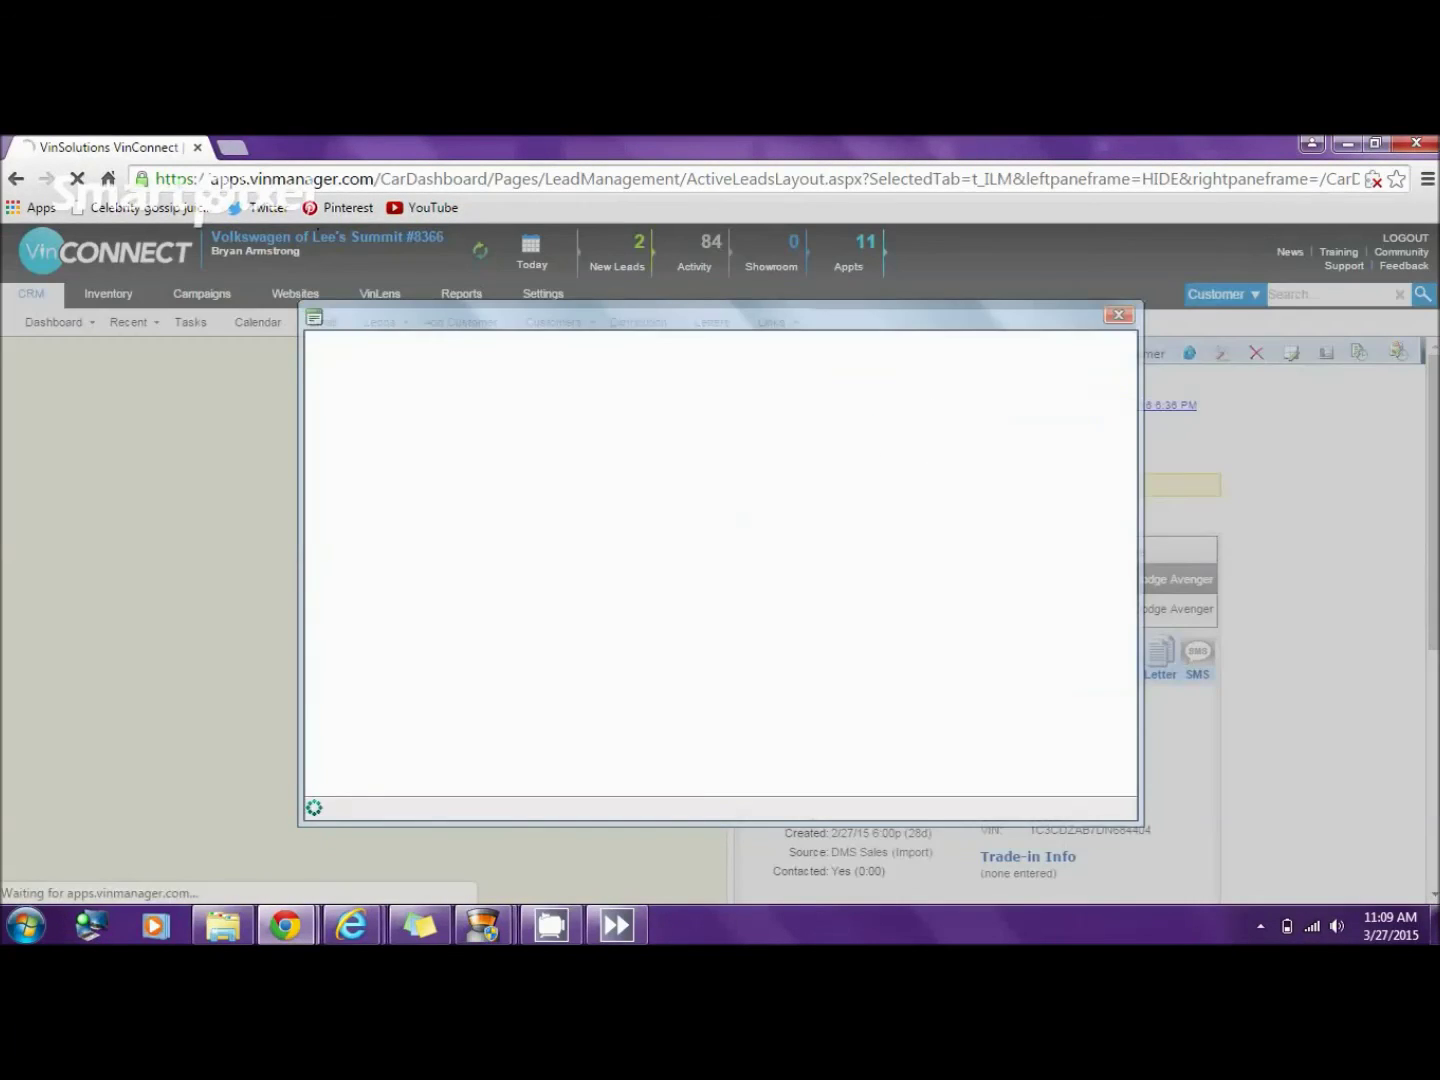
- Set the 2/27/15 sold lead's source to Mail Campaign and reopen the co-buyer's dashboard
left_click(726, 380)
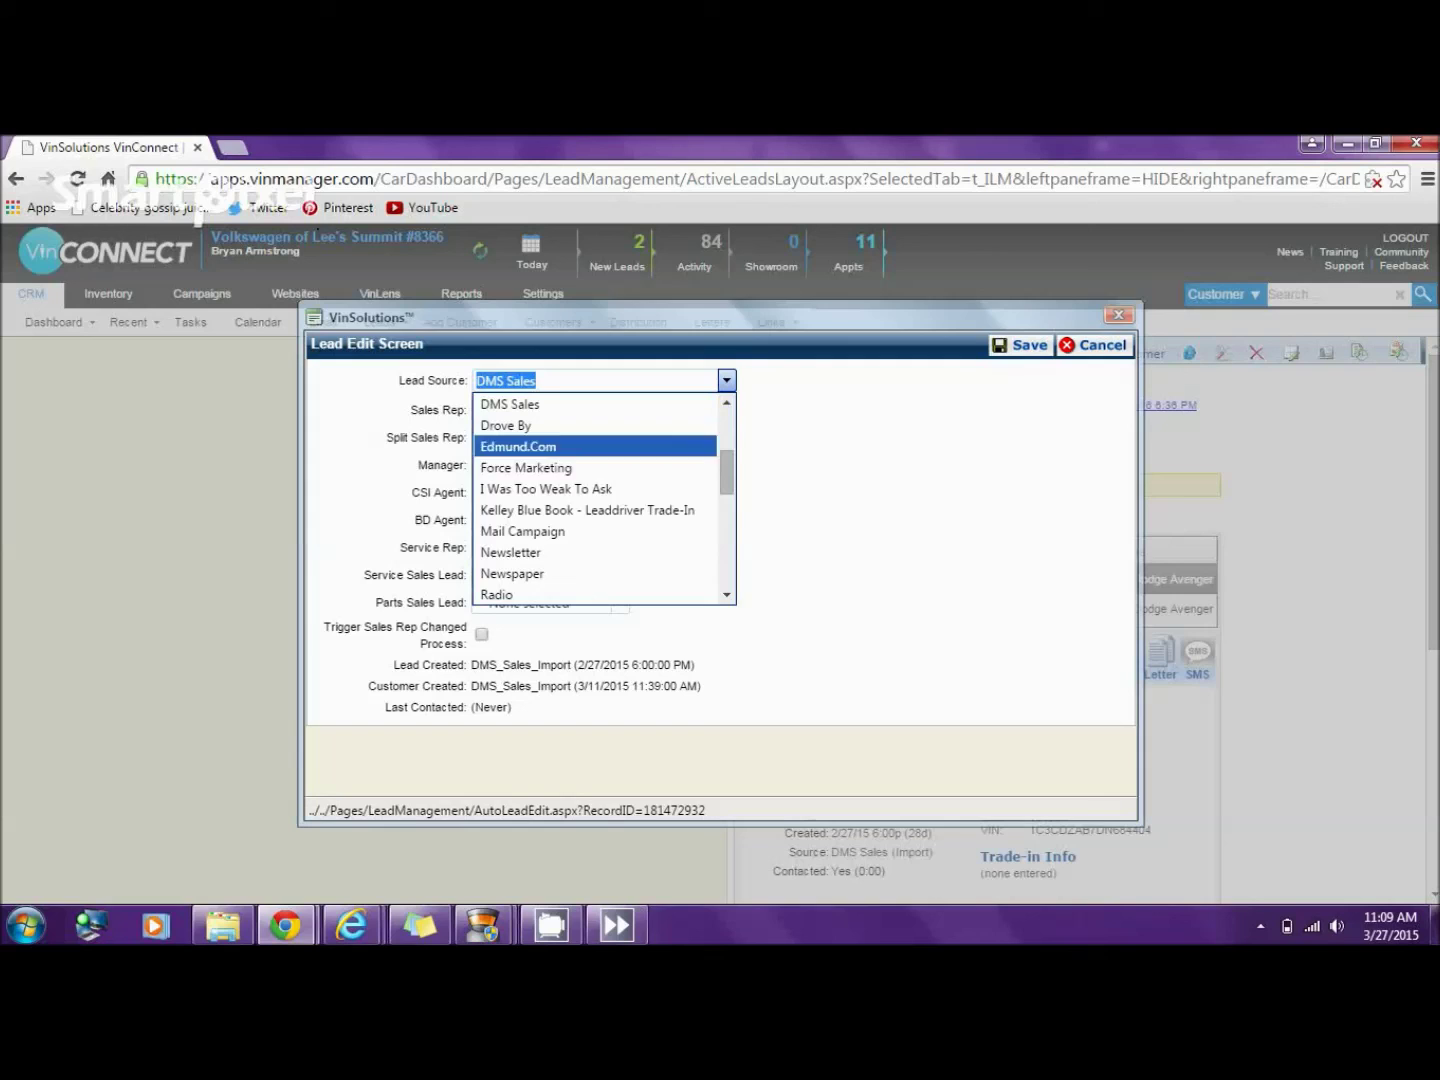
left_click(510, 553)
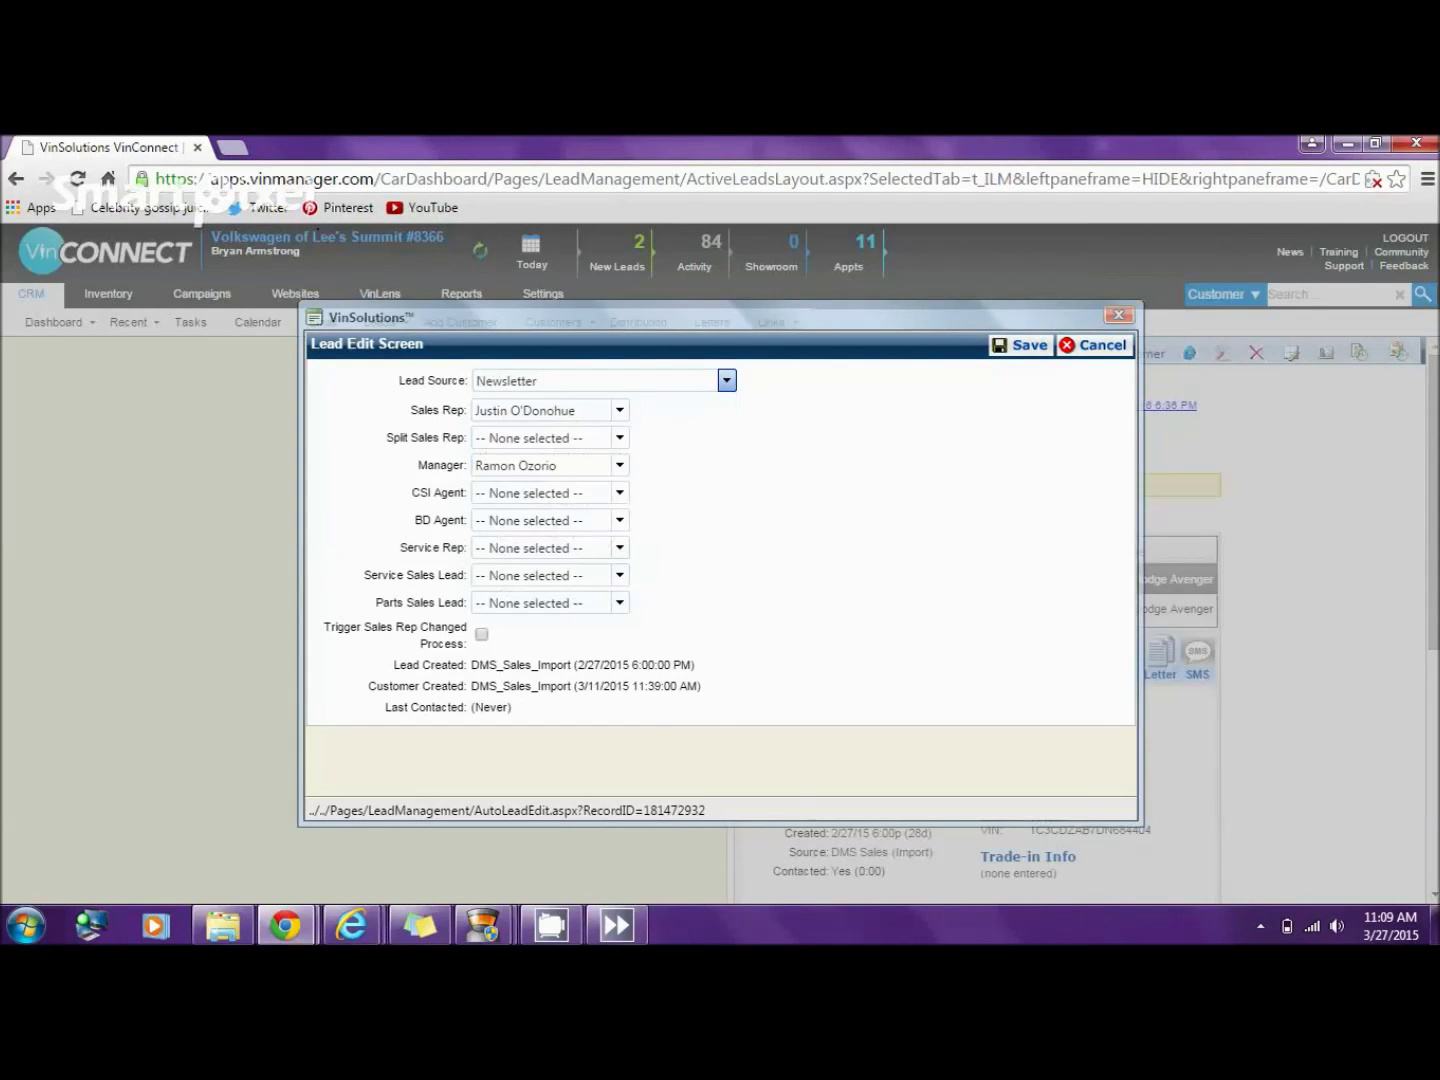
left_click(726, 380)
scroll(595, 498, "up", 1)
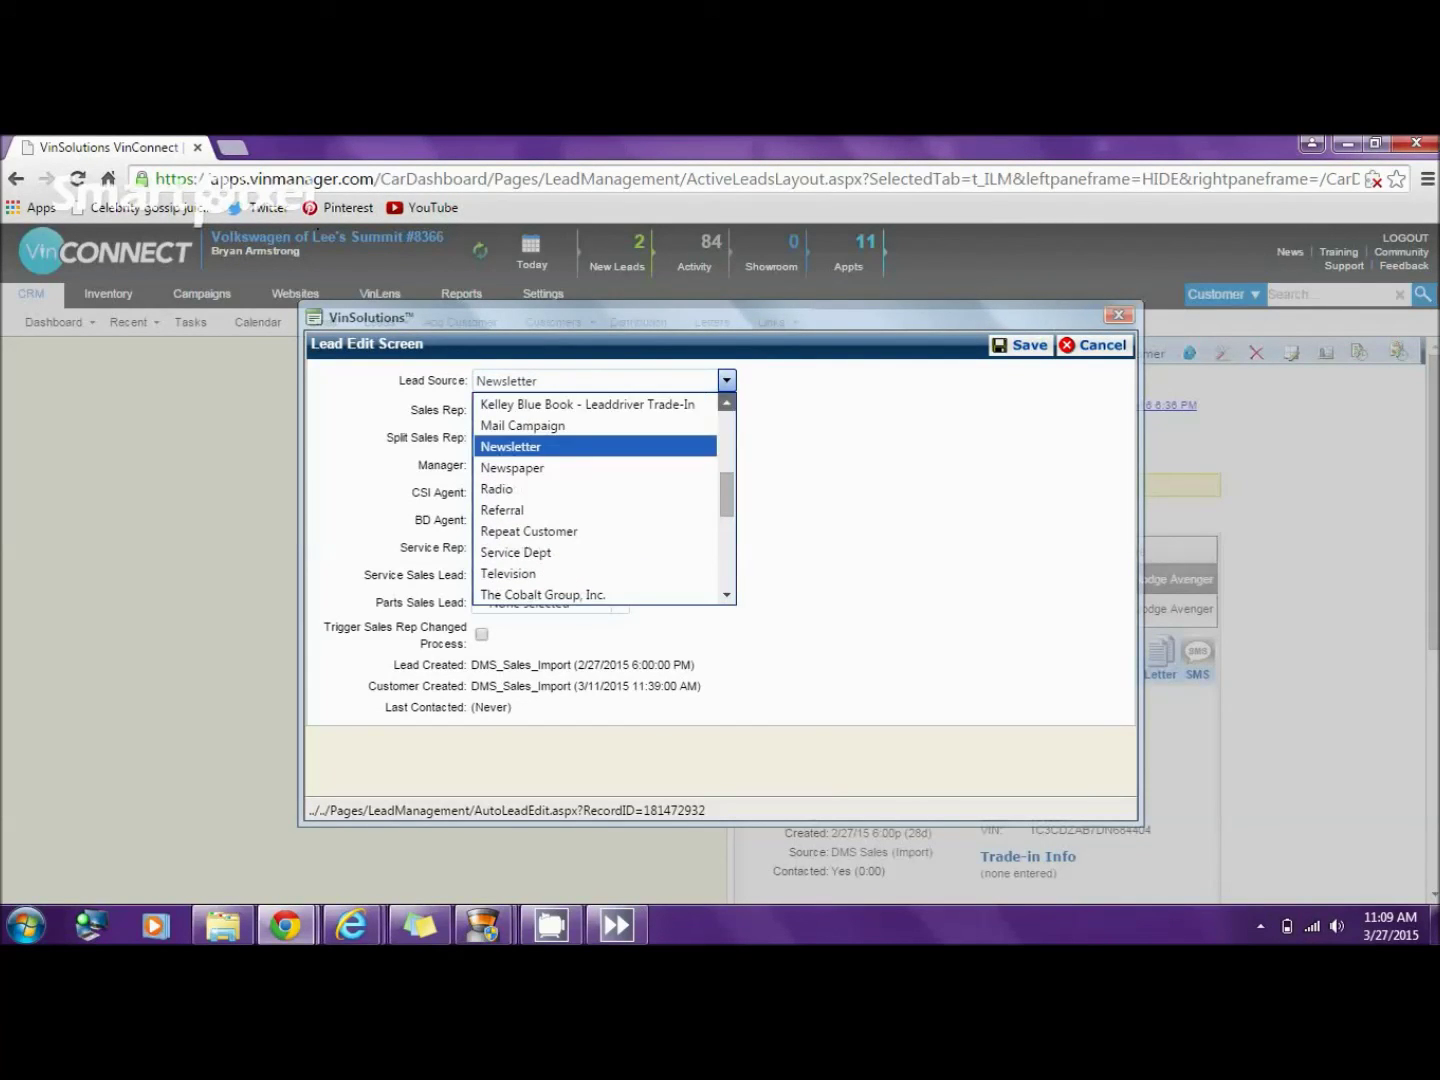
left_click(522, 426)
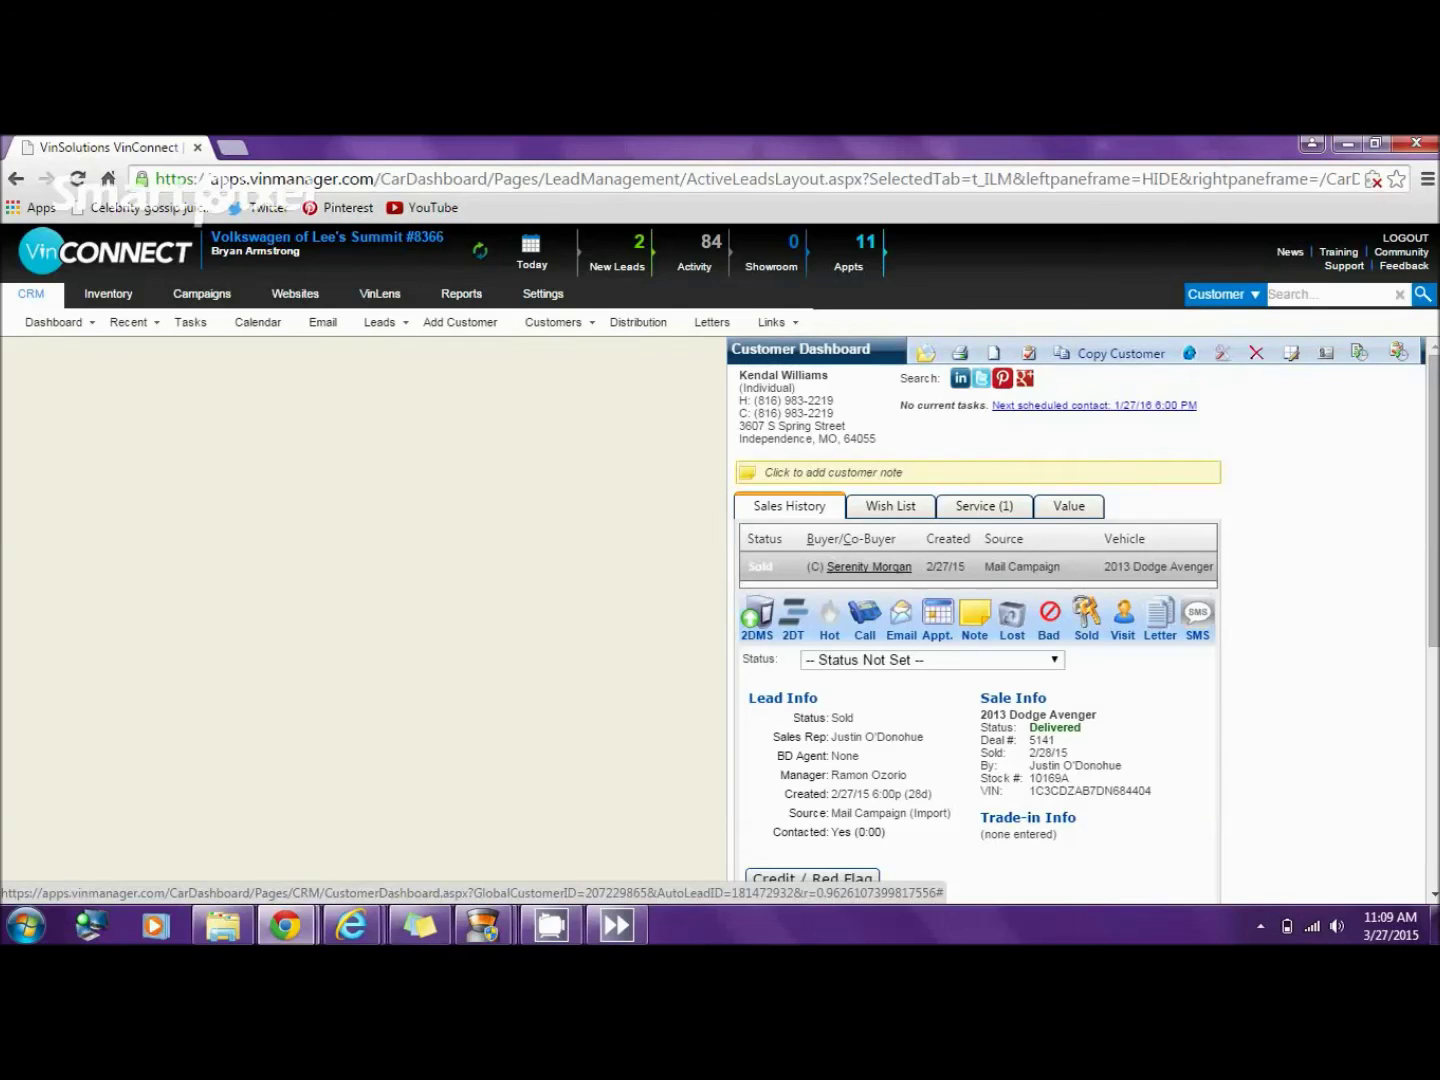
left_click(868, 566)
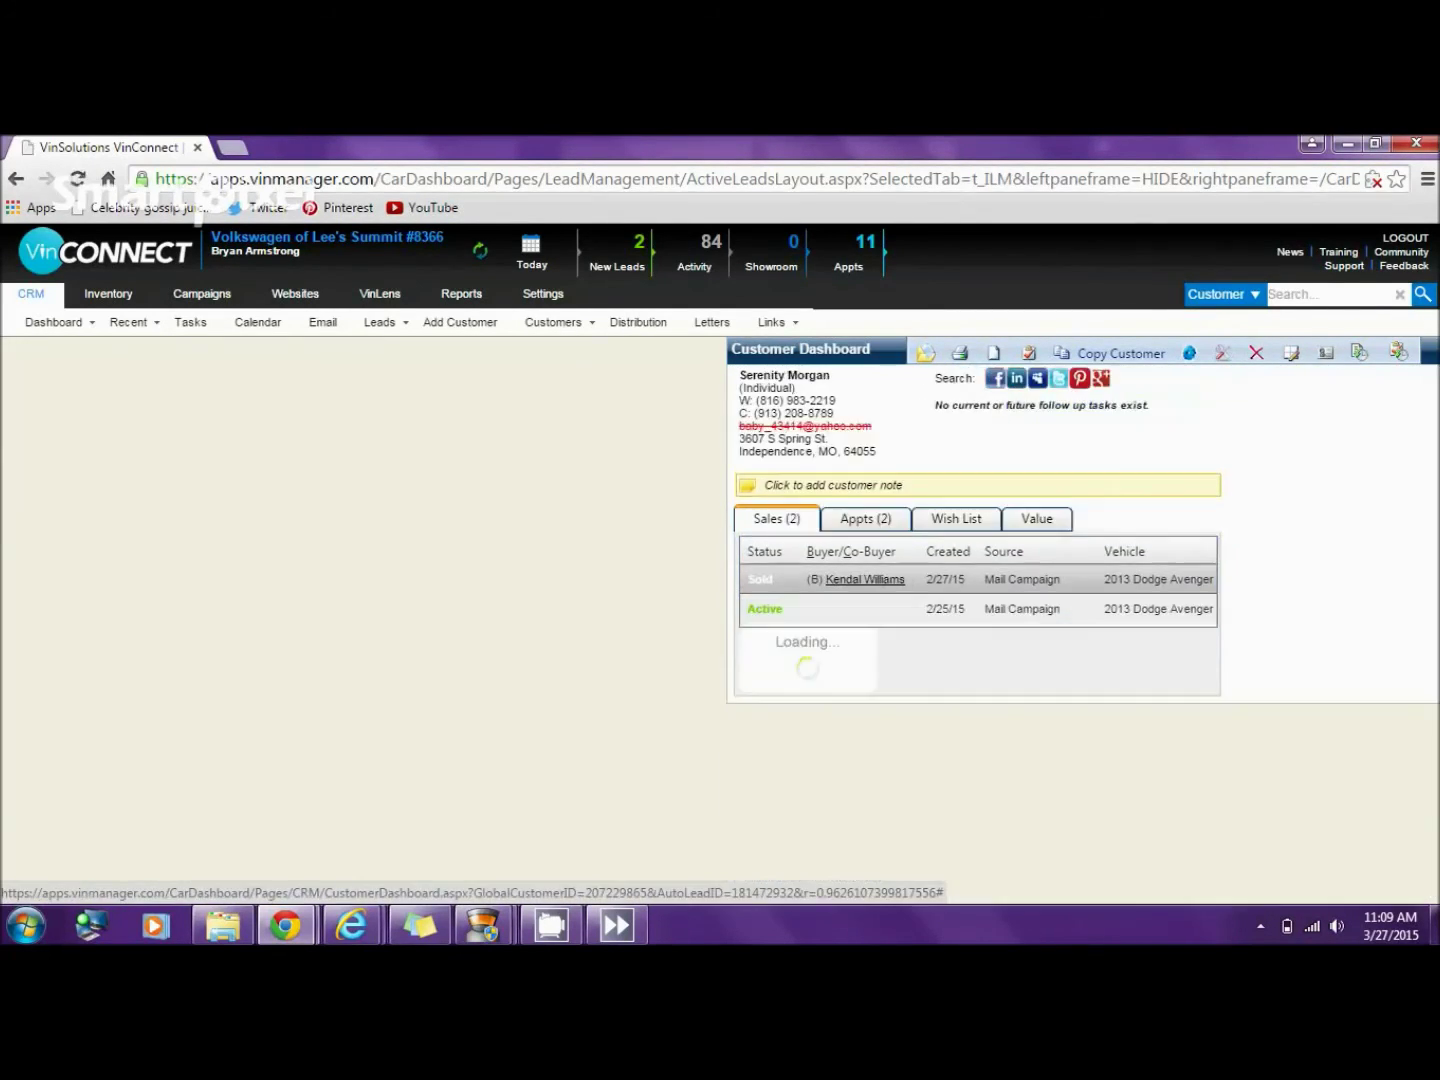
- Mark the active 2/25/15 Mail Campaign lead as bad with reason Duplicate lead
left_click(765, 608)
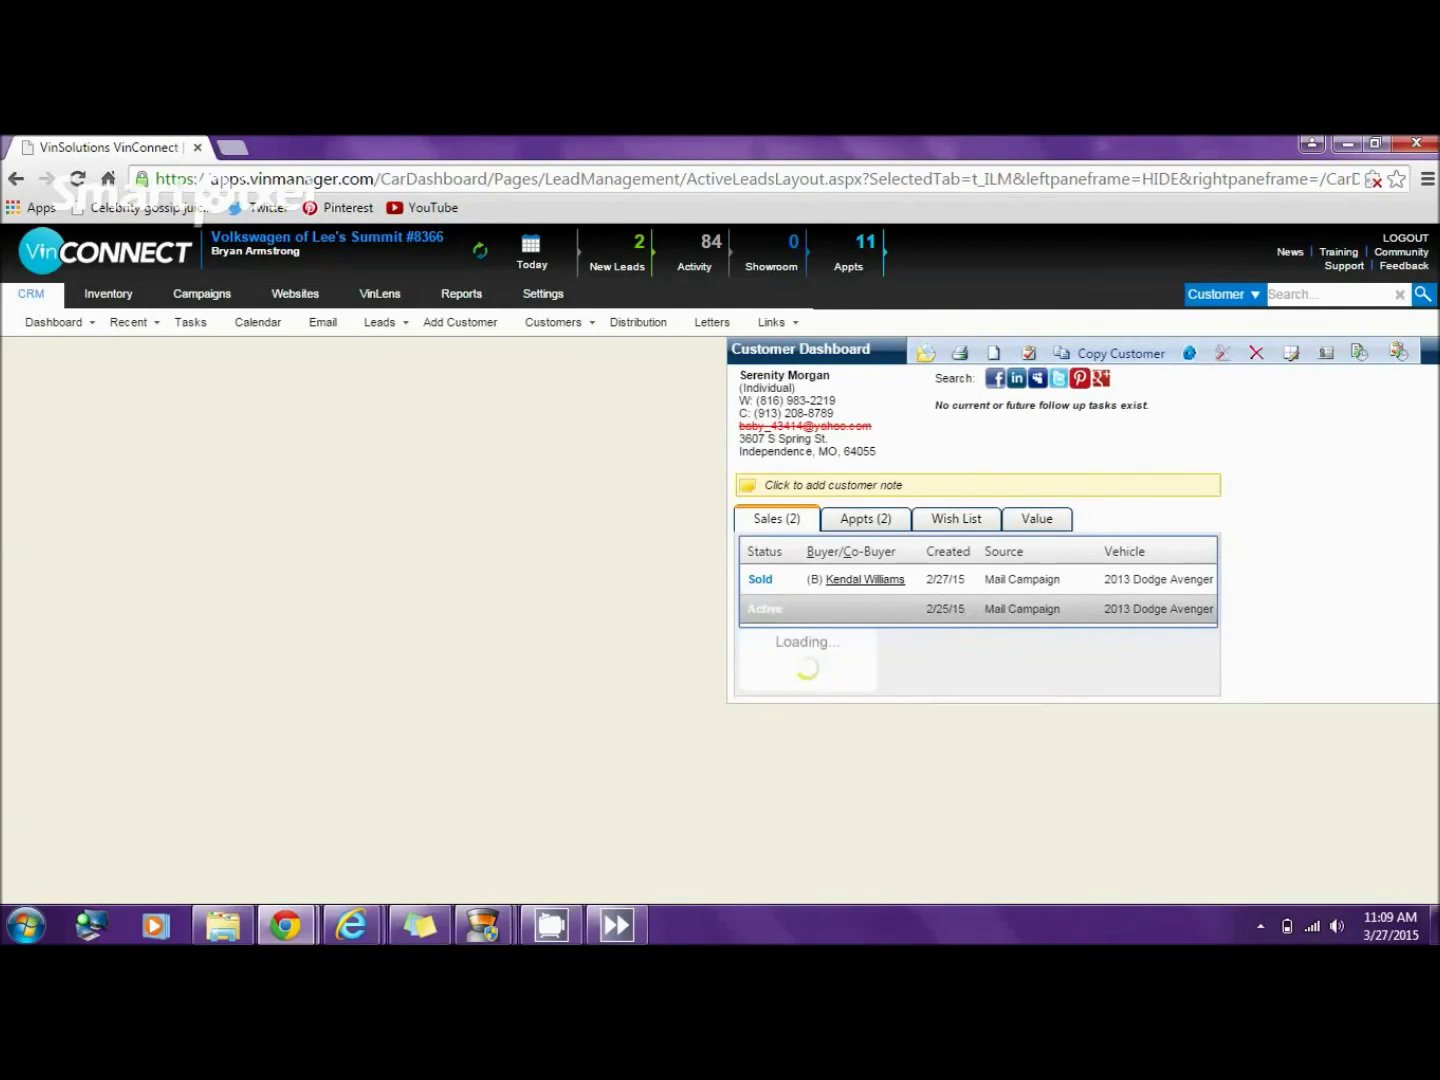
left_click(1045, 658)
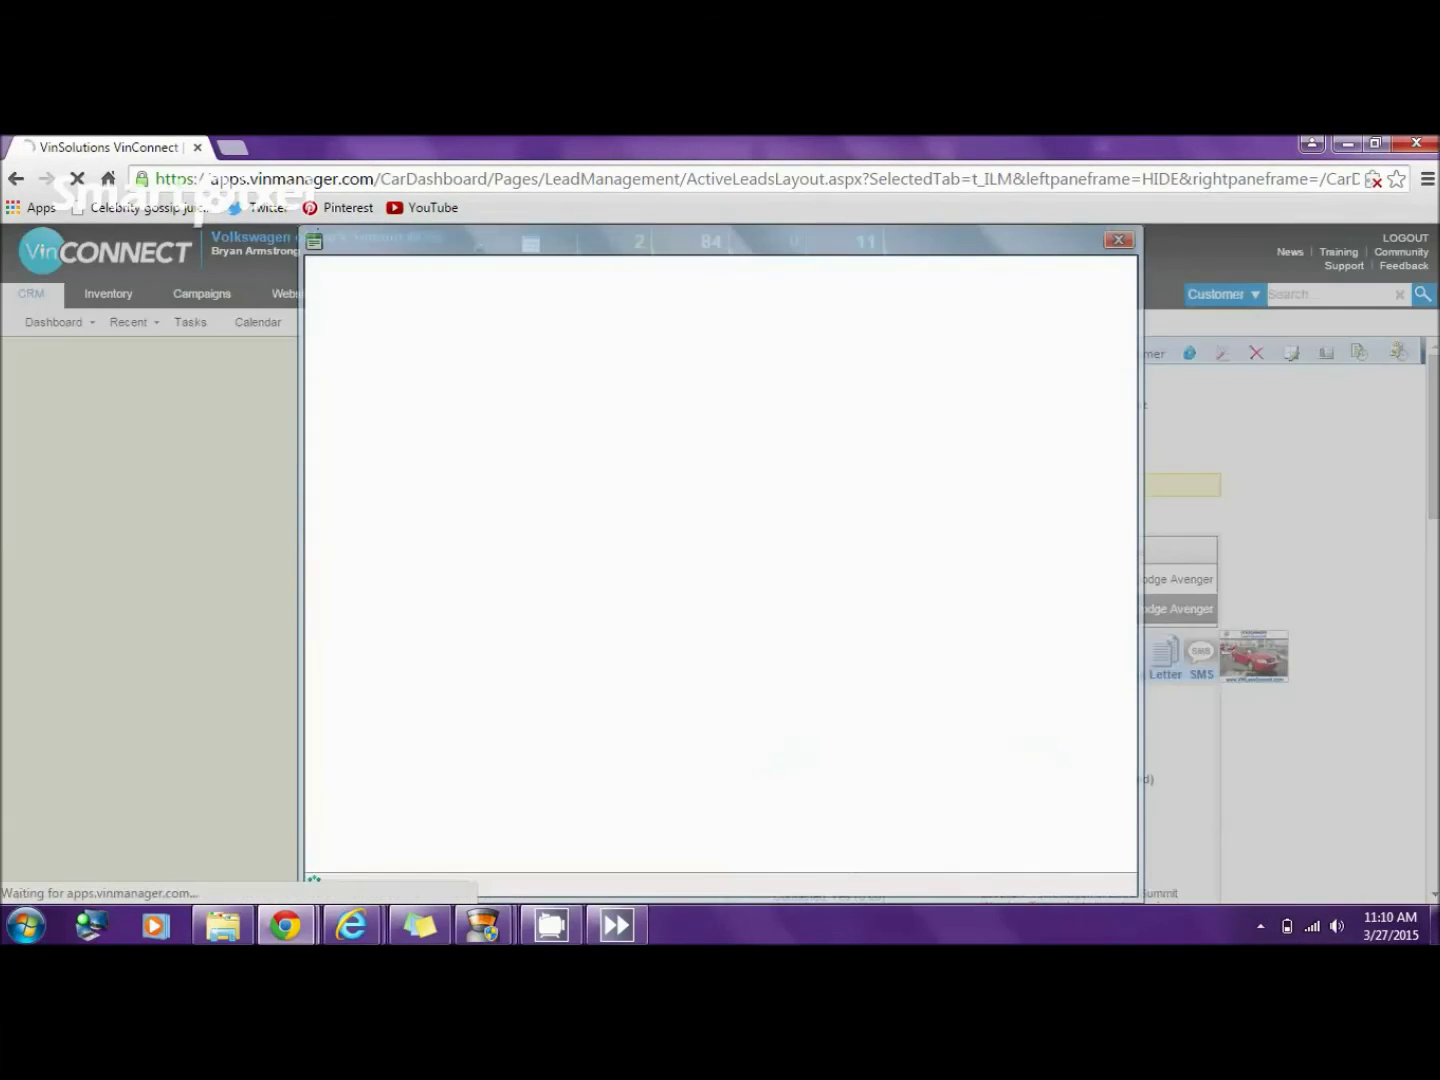
left_click(498, 304)
left_click(420, 344)
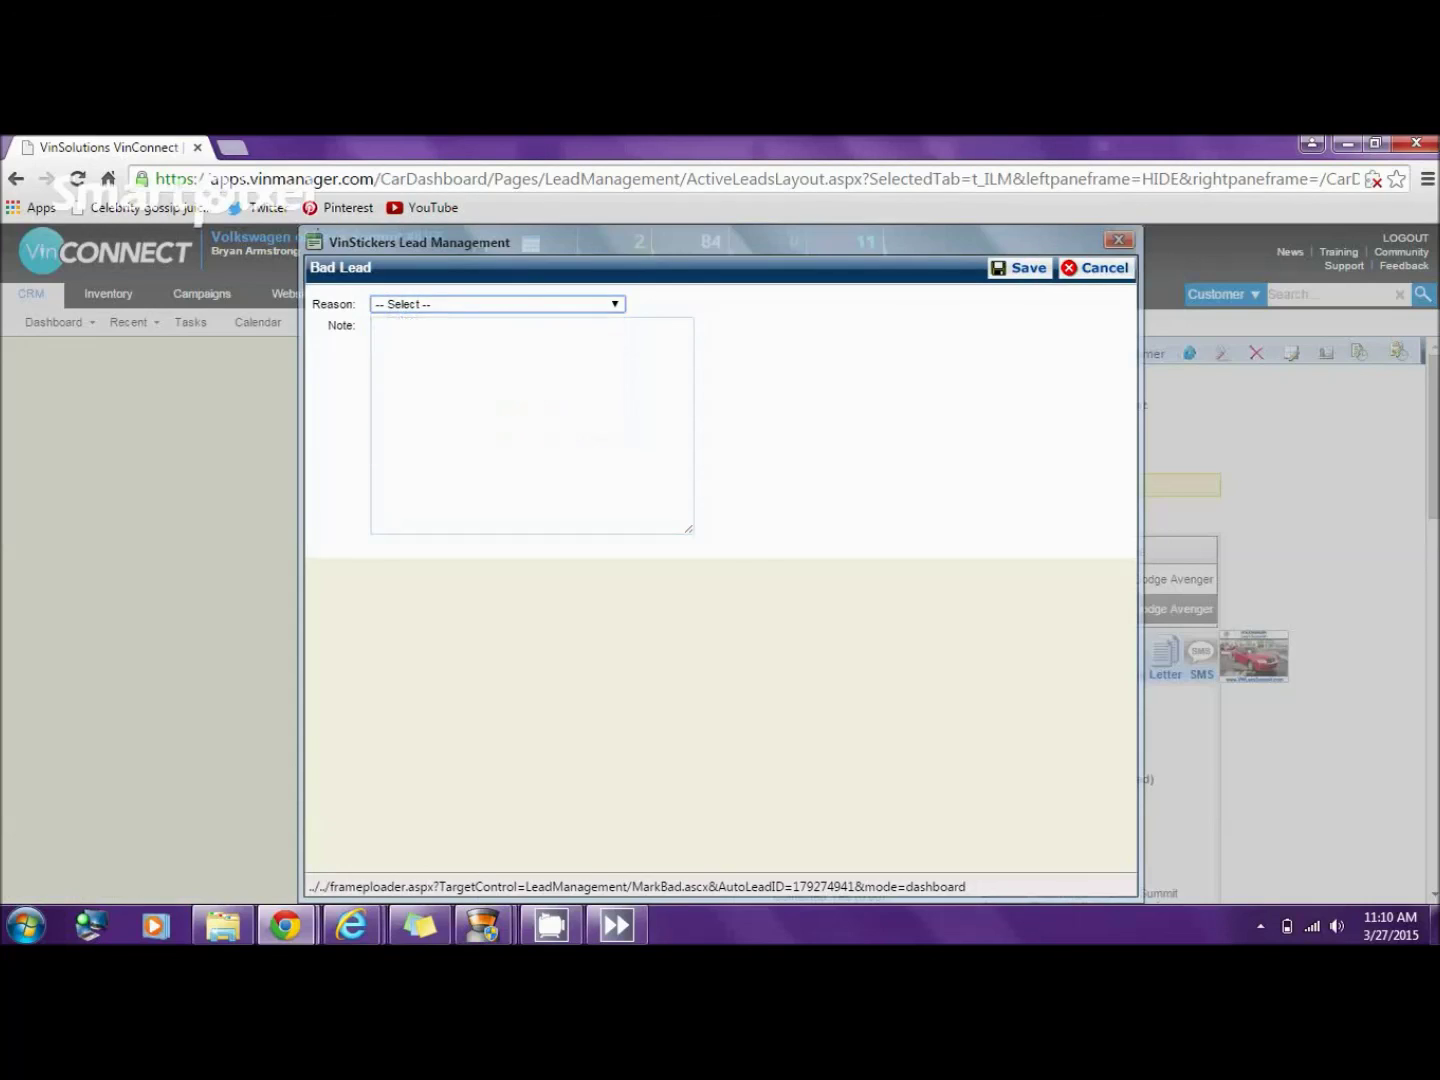
- Add the note 'DUPLICATE MERGE FROM DMS' and save the bad-lead marking
left_click(401, 329)
type("DUPLICATE")
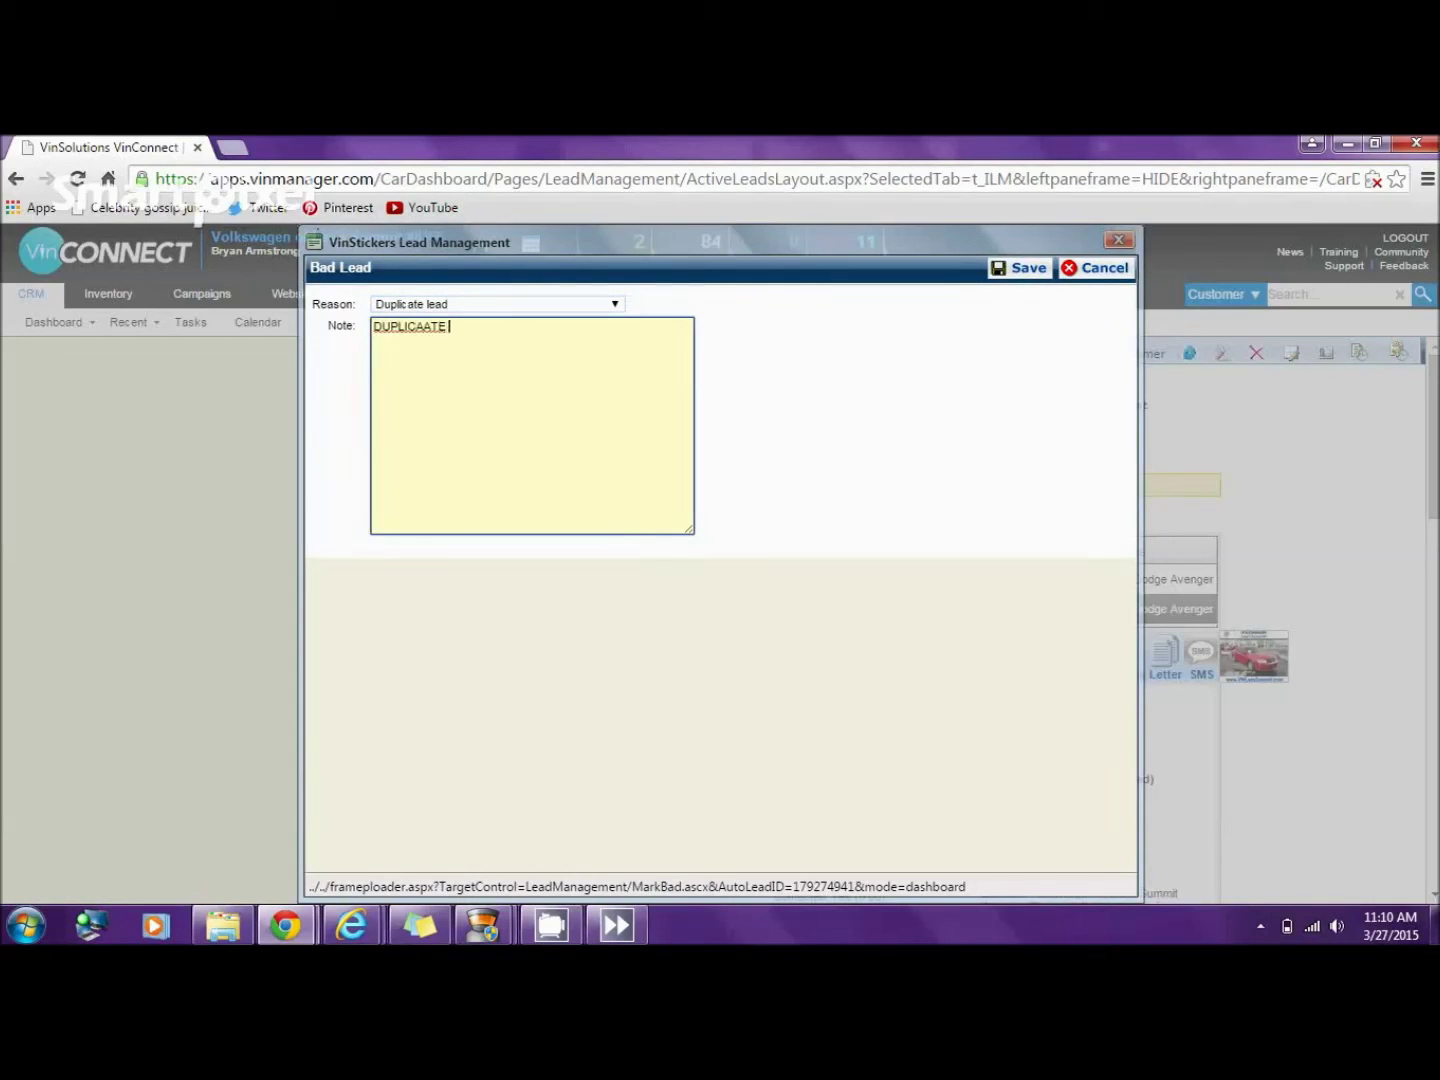
key("BackSpace")
key("BackSpace")
type("A")
key("BackSpace")
type("TE MERGE FROM DMS")
left_click(1021, 267)
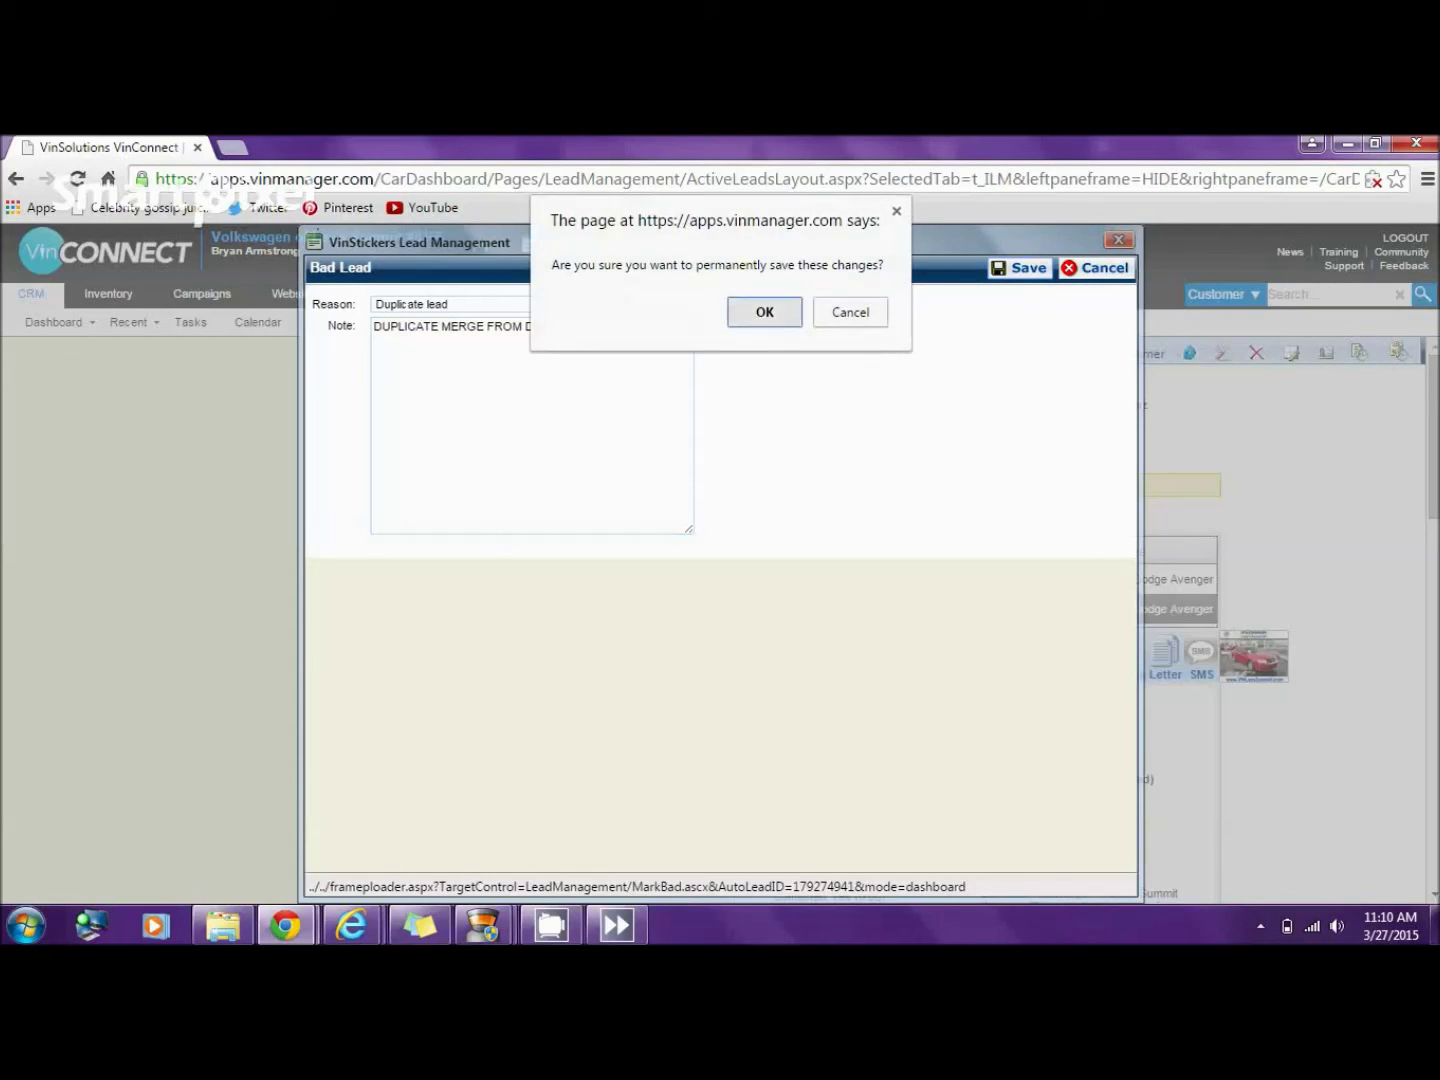
left_click(762, 312)
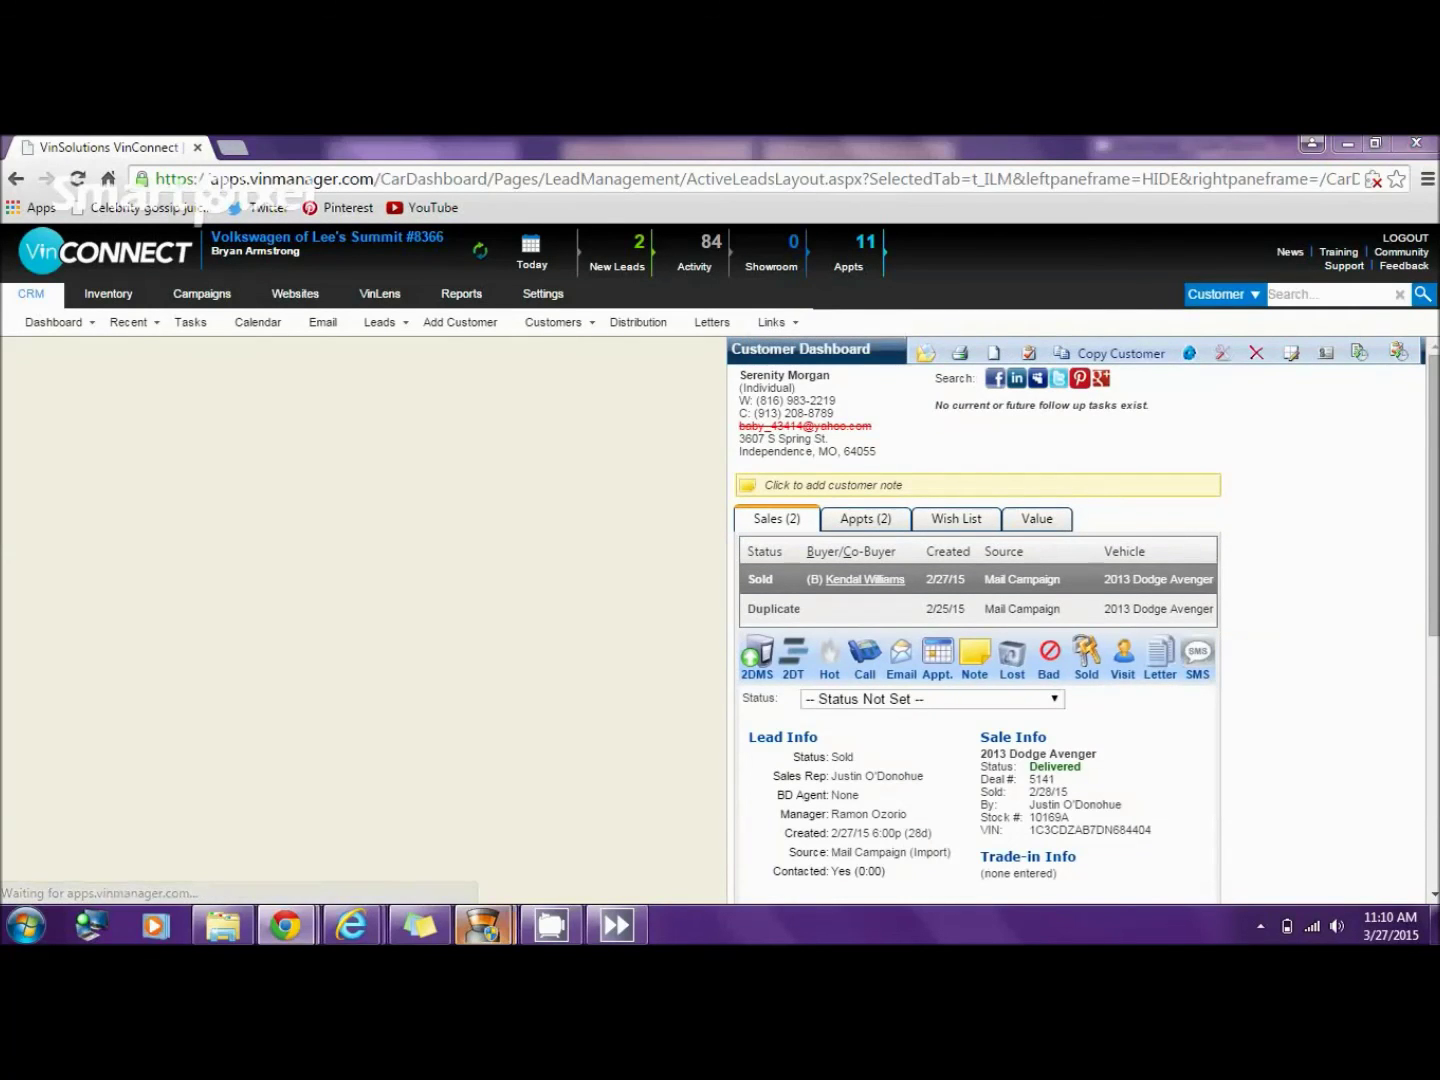
mouse_move(482, 924)
mouse_move(370, 815)
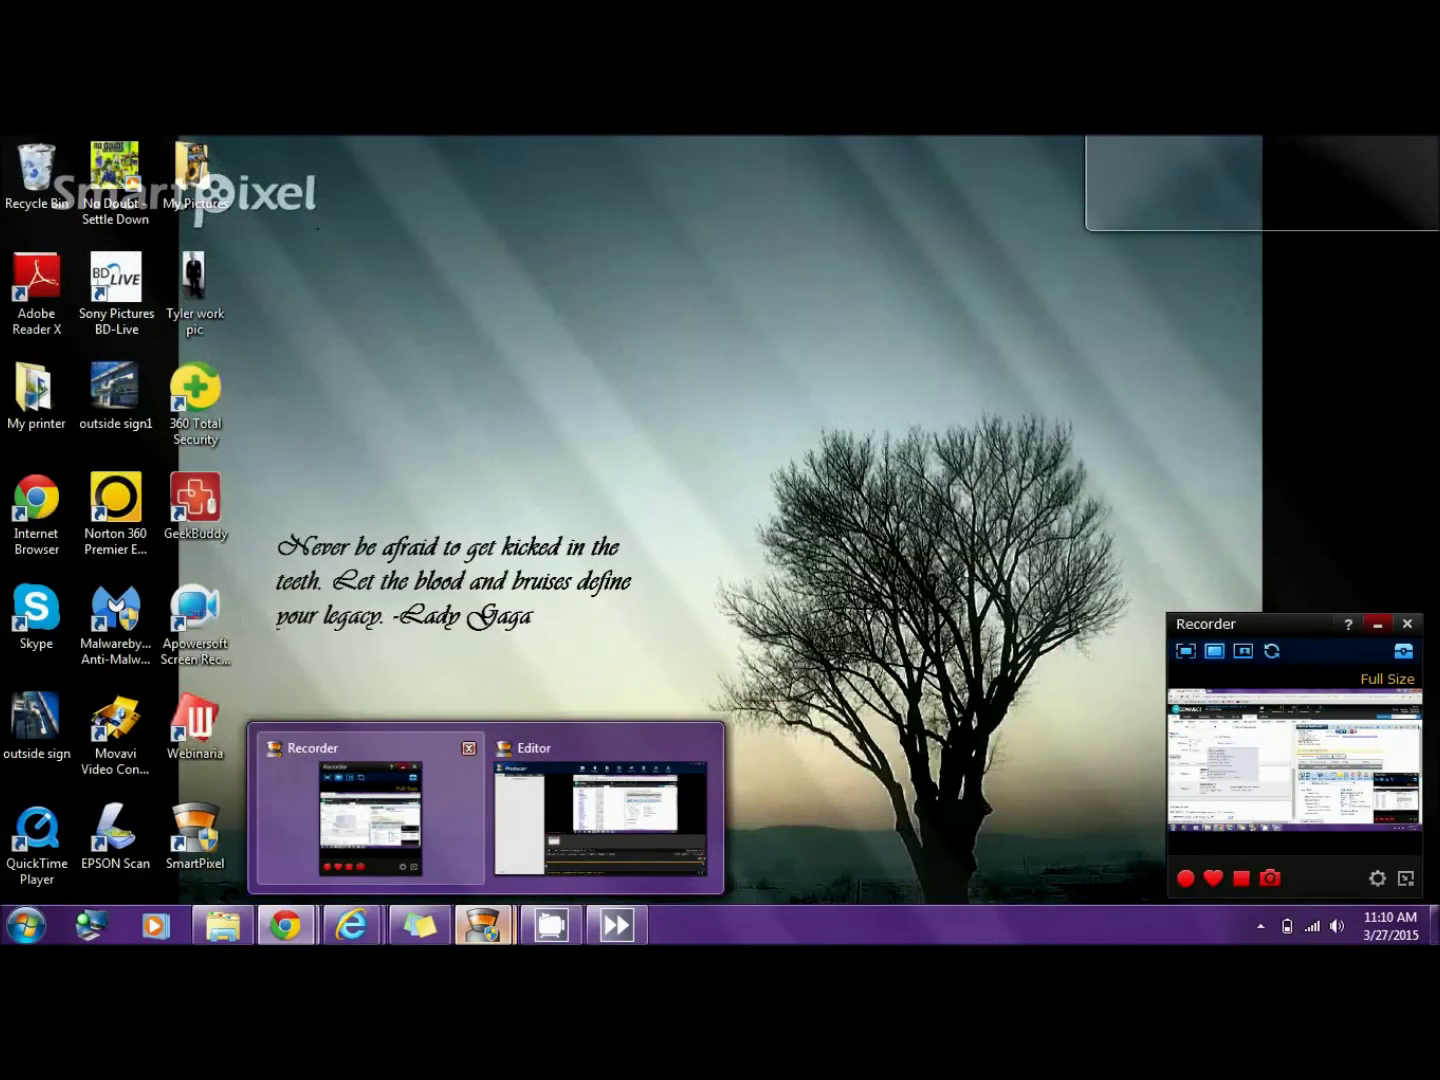